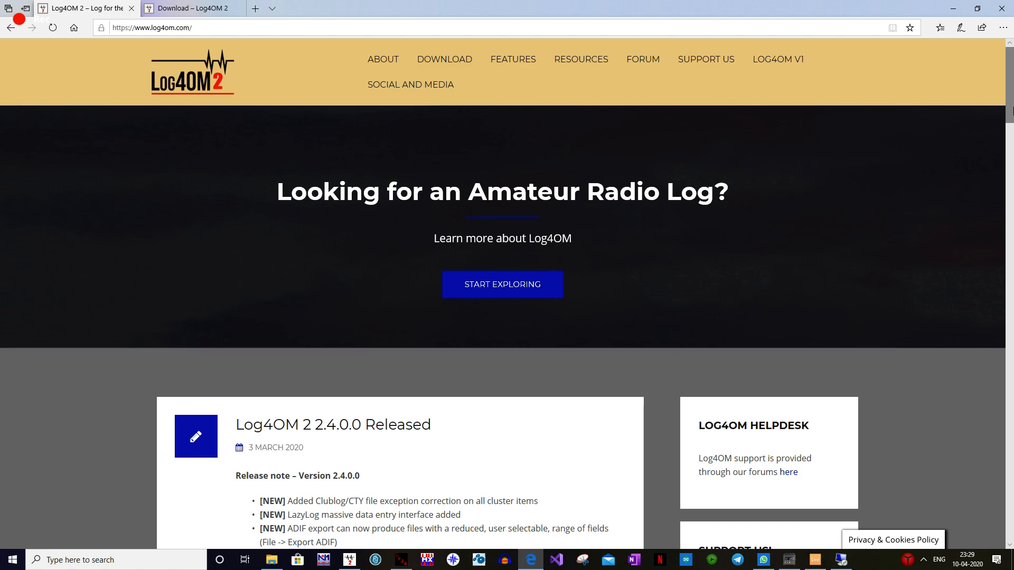
Step: Look over the Log4OM 2 home page and open its Download page
scroll(1011, 111, down, 1)
scroll(1011, 111, up, 1)
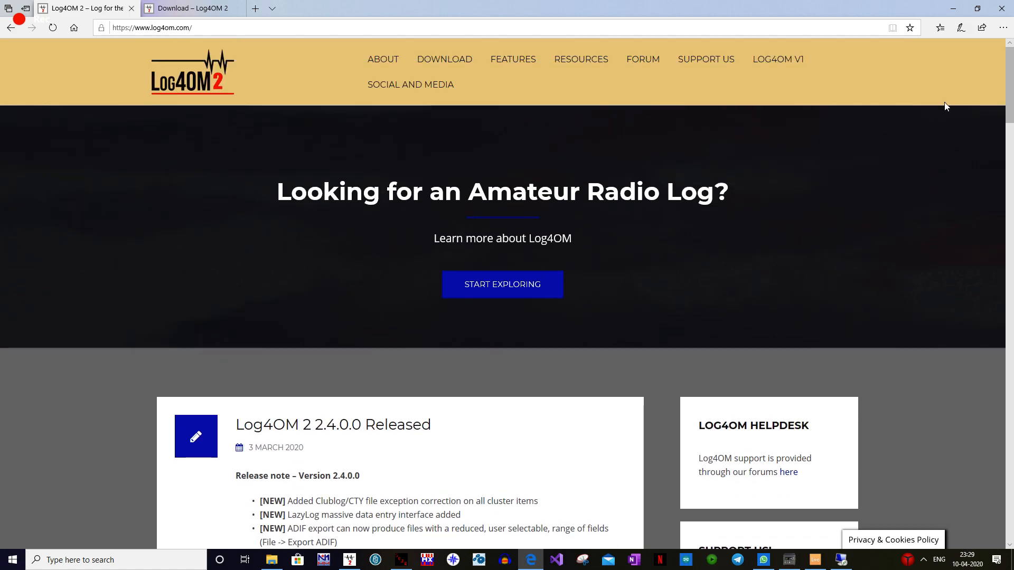
click(193, 11)
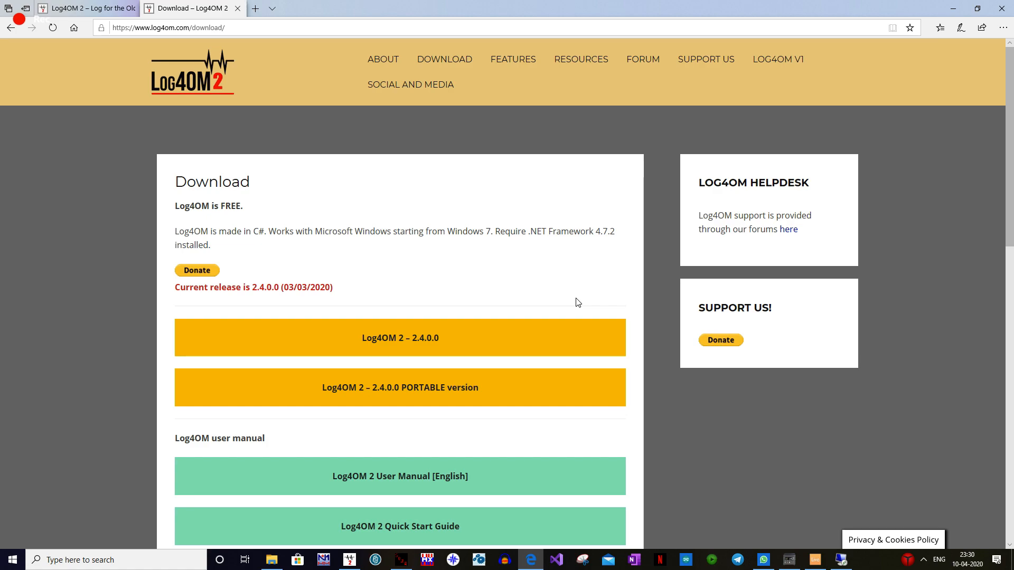
Step: Switch to the remote Windows desktop and run Log4OM2_2_4_0_0.exe as administrator
click(831, 565)
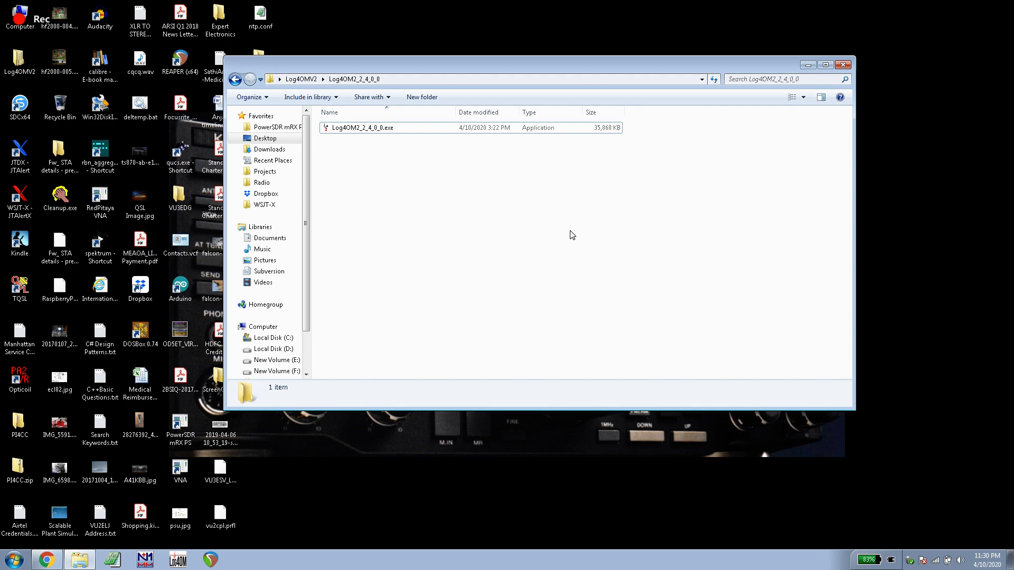
click(366, 130)
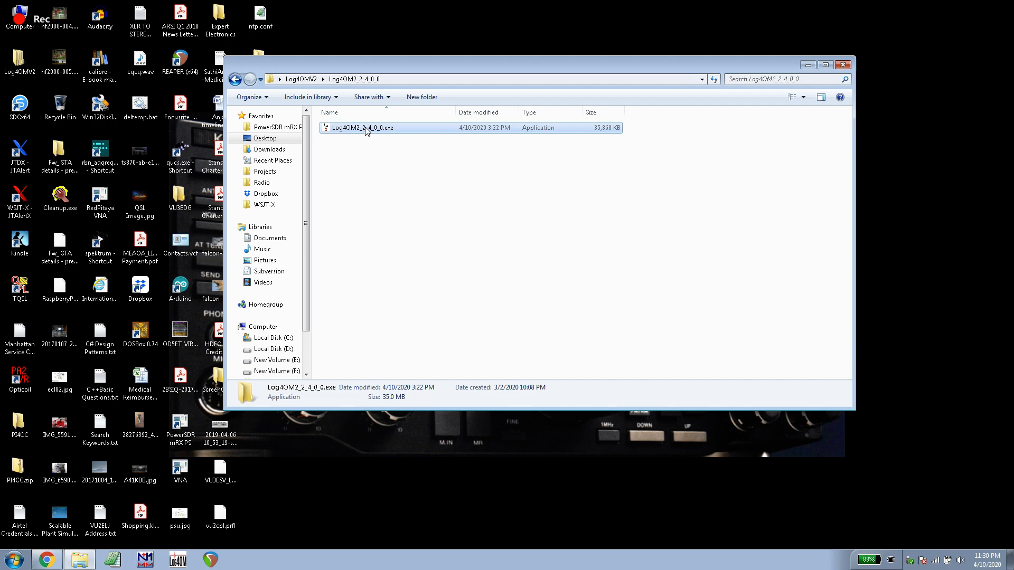
right_click(366, 131)
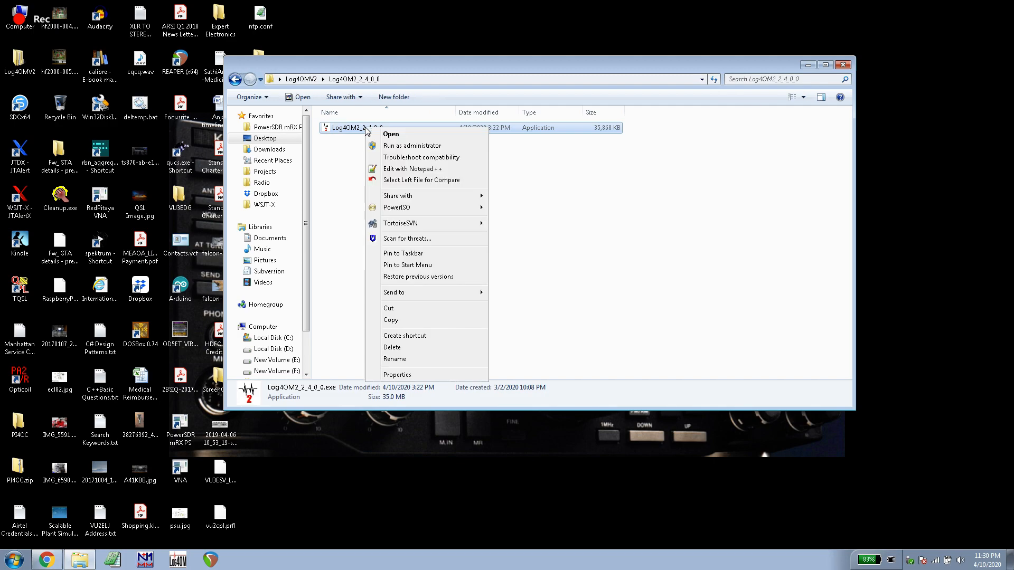
click(394, 145)
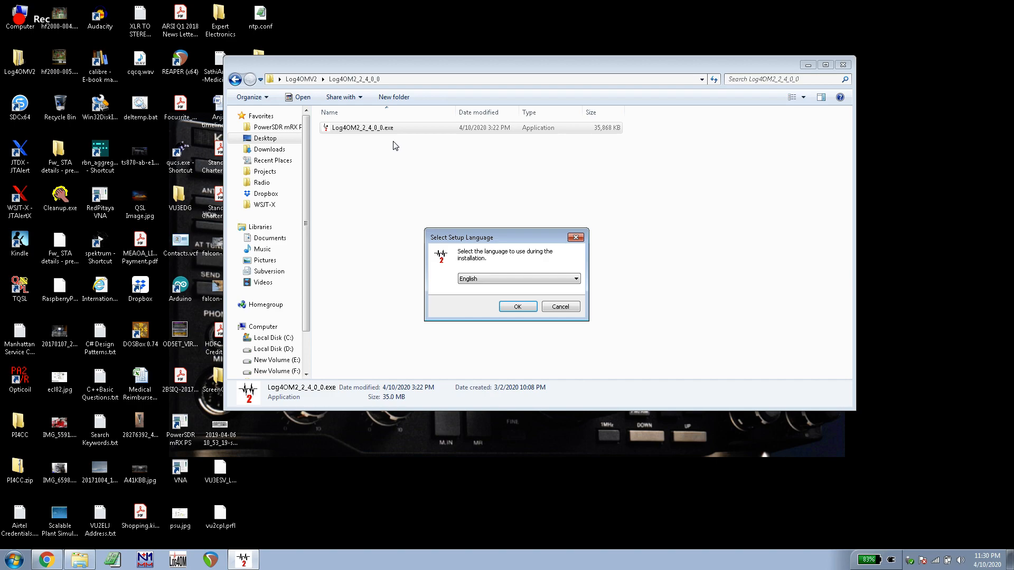
Step: Choose English as the setup language from the available languages and start the installation wizard
key(Down)
click(569, 279)
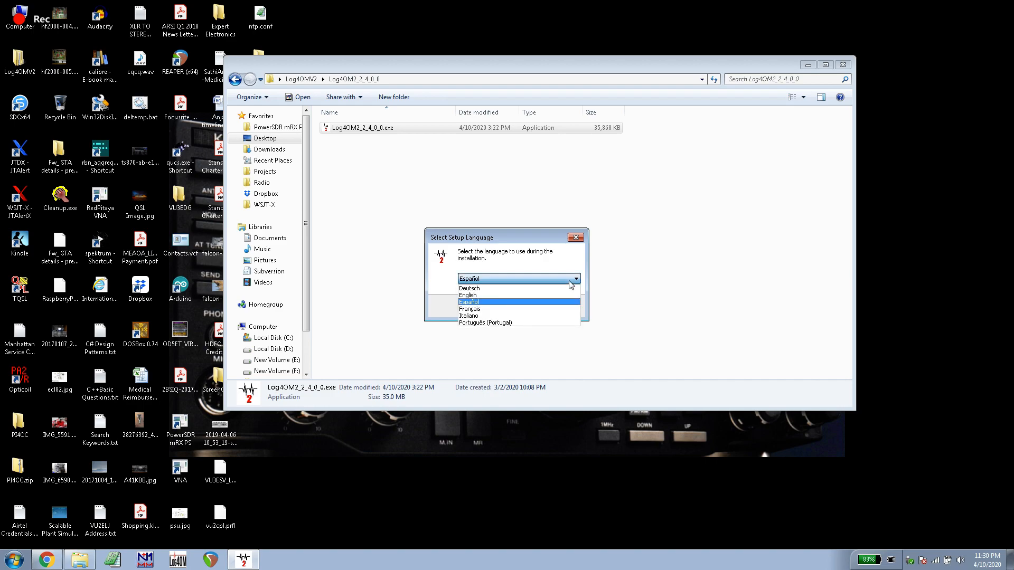
click(505, 295)
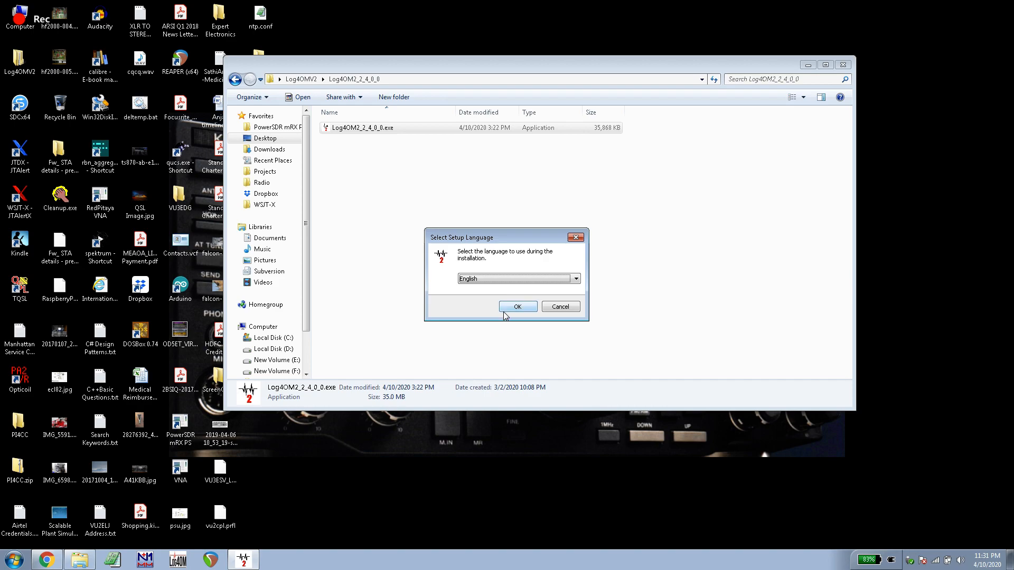
click(519, 310)
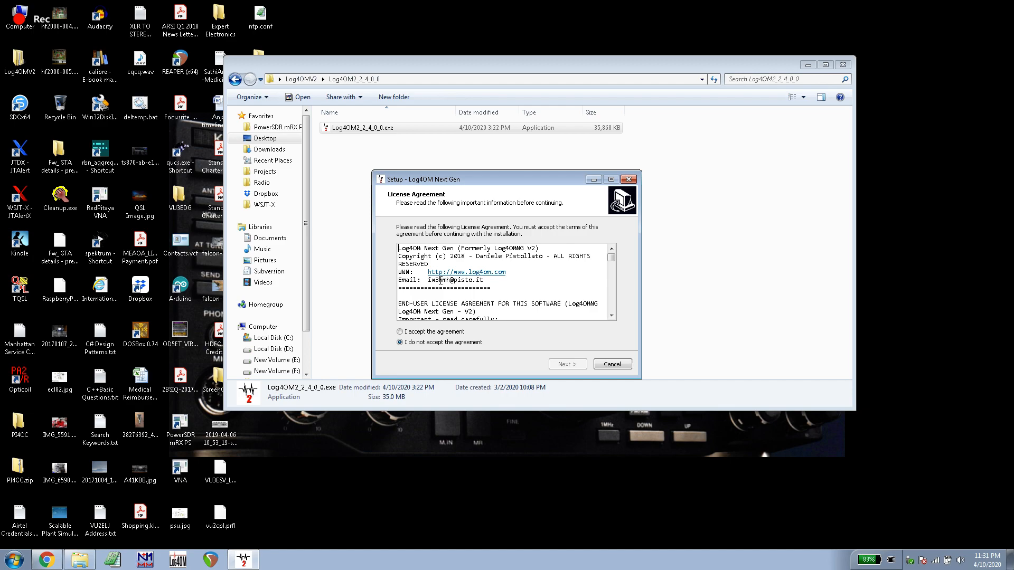
Step: Accept the license agreement and keep the default Log4OM NextGen destination folder under Program Files (x86)
click(432, 332)
click(579, 367)
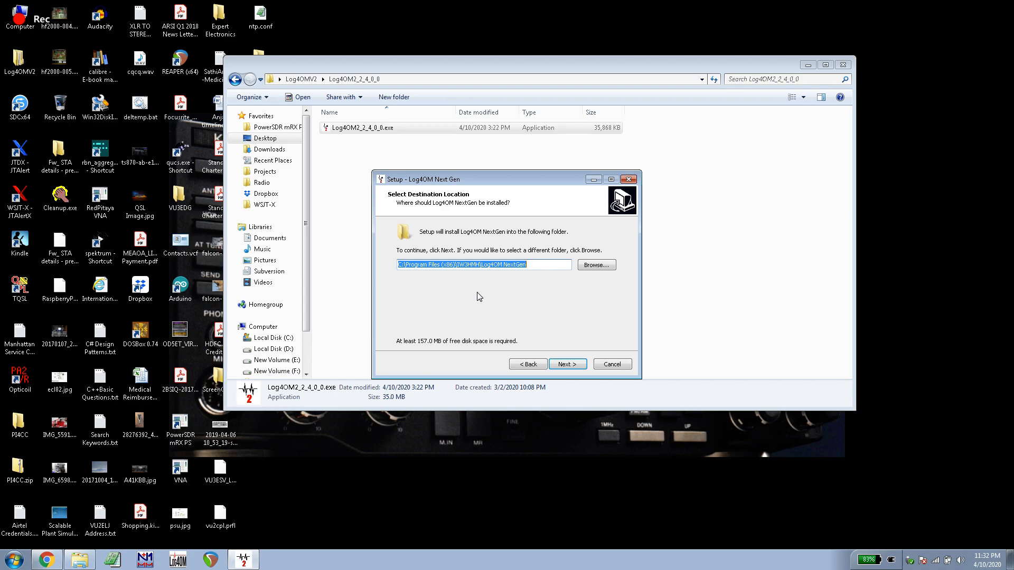
click(568, 366)
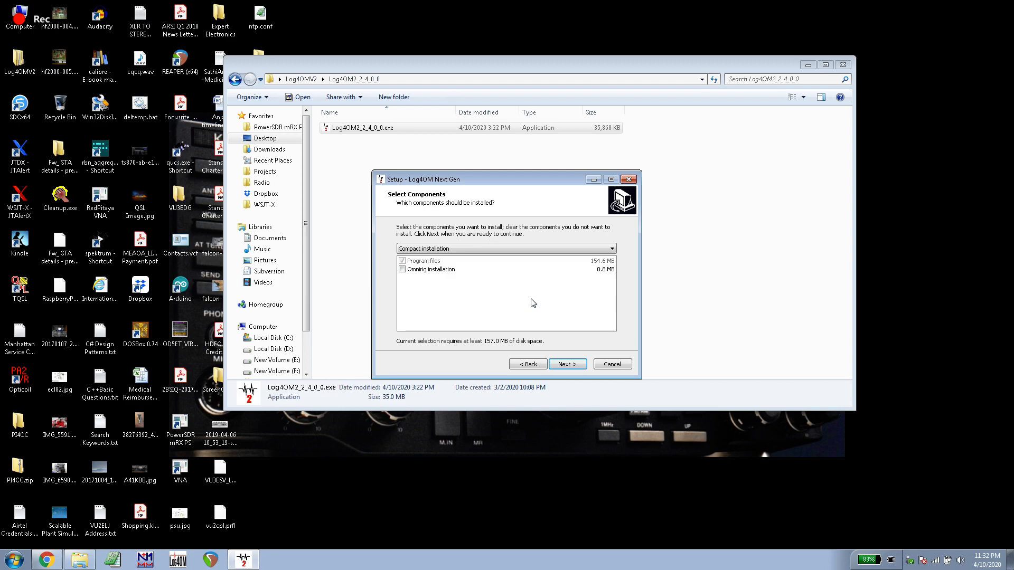
Step: Include the Omnirig installation component and keep Log4OM NextGen as the Start Menu folder
click(401, 269)
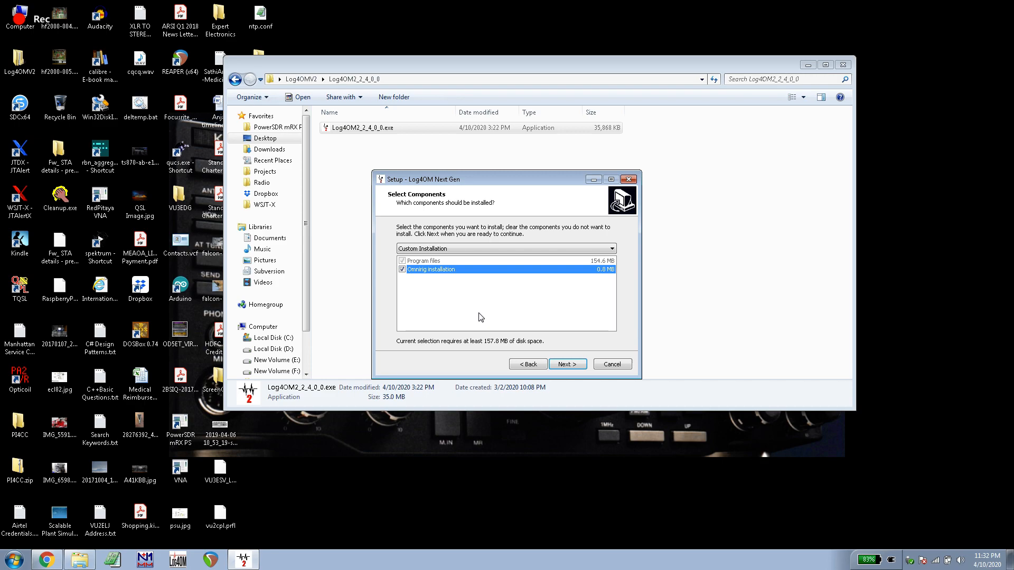
click(569, 367)
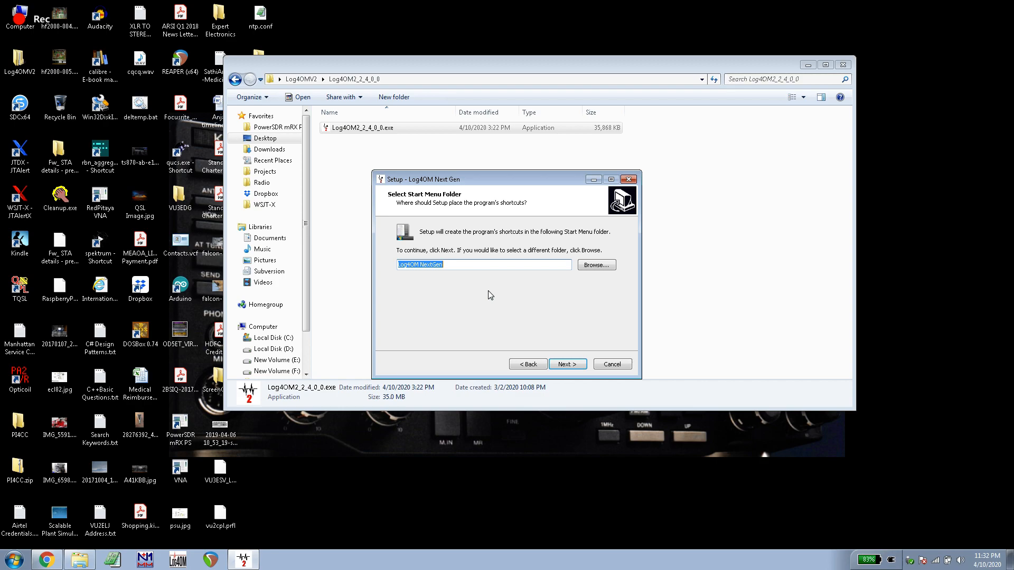
click(564, 364)
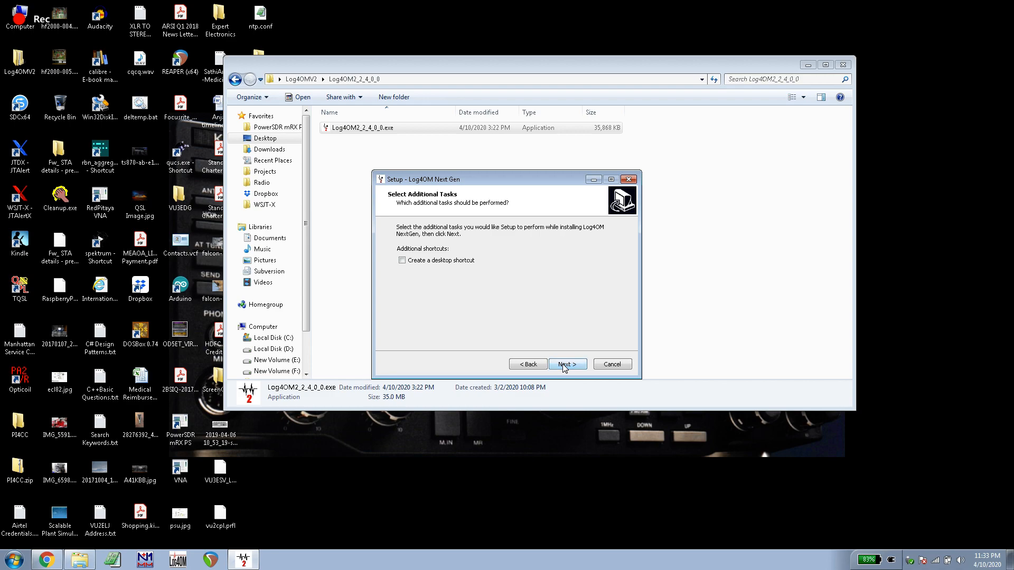
Step: Enable the desktop shortcut and install Log4OM NextGen
click(432, 264)
click(566, 366)
click(567, 365)
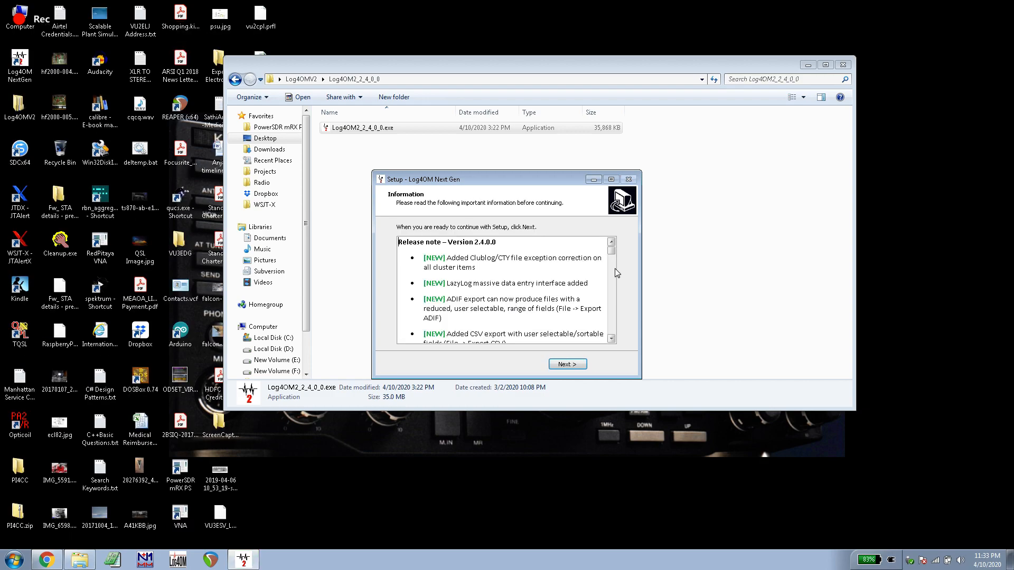
Step: Go past the release notes, finish setup with Log4OM NextGen and OmniRigSetup.exe launching, and proceed through the Omni-Rig wizard
mouse_move(613, 253)
mouse_down()
mouse_move(614, 286)
mouse_move(616, 251)
mouse_up()
drag(616, 250, 616, 251)
click(567, 364)
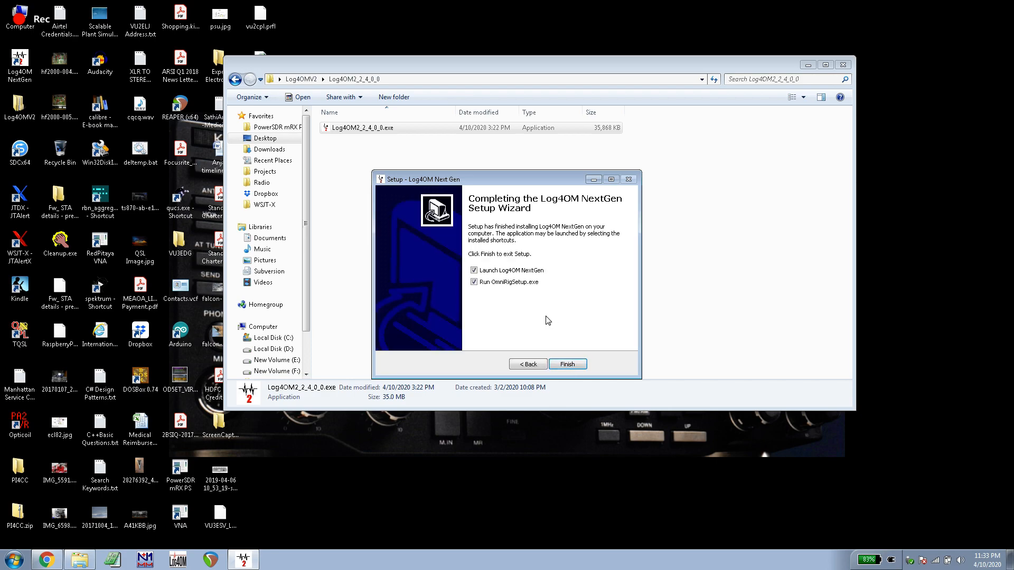
click(567, 365)
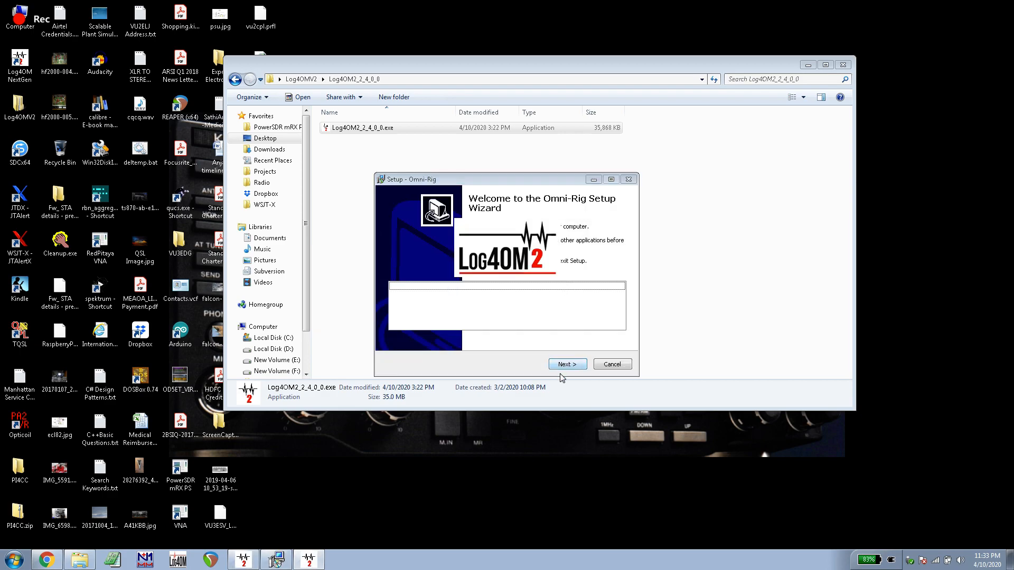
click(575, 365)
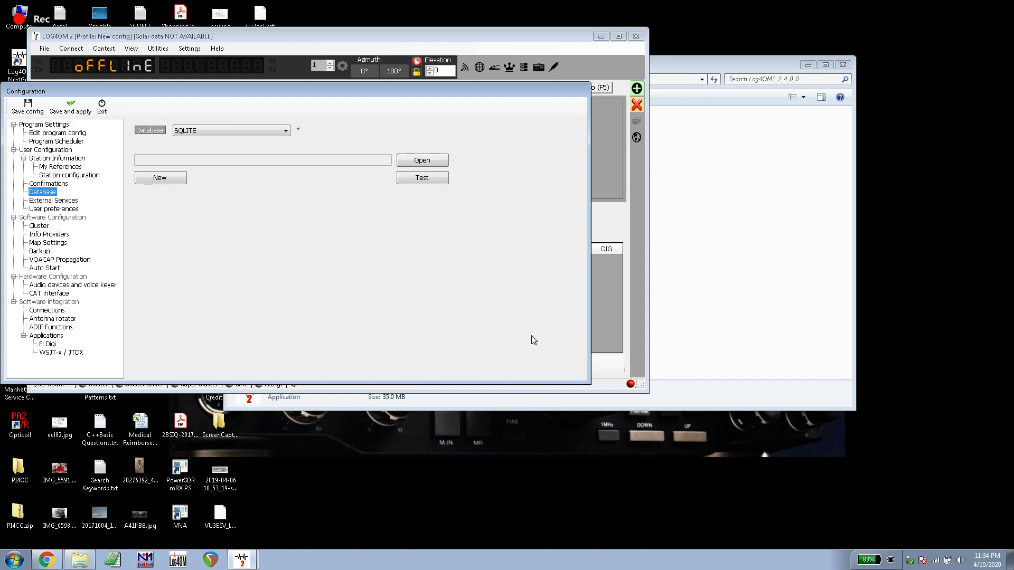
Step: Review the Program Settings, Edit program config, Program Scheduler and User Configuration pages of the Log4OM configuration
click(56, 133)
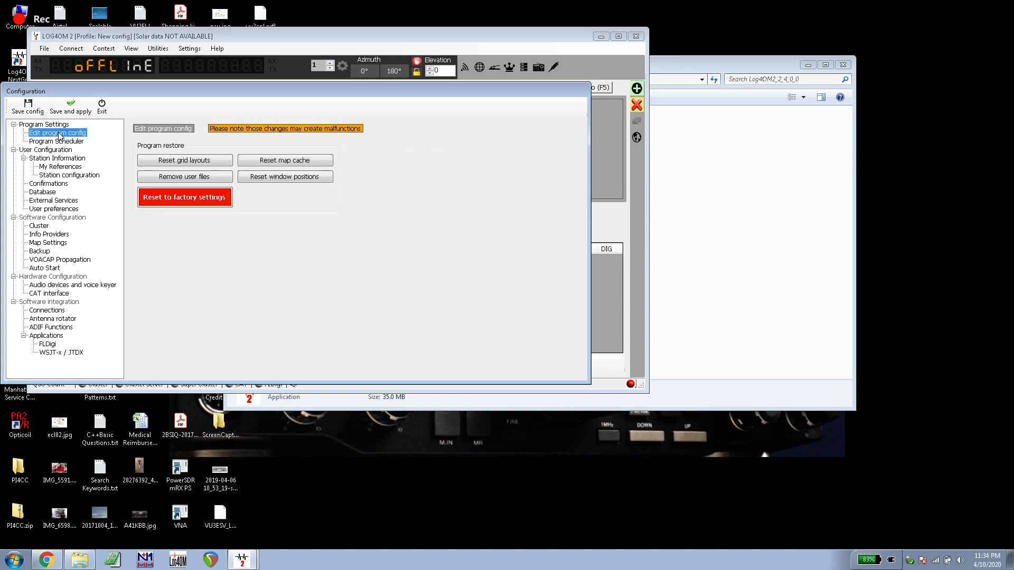
click(50, 125)
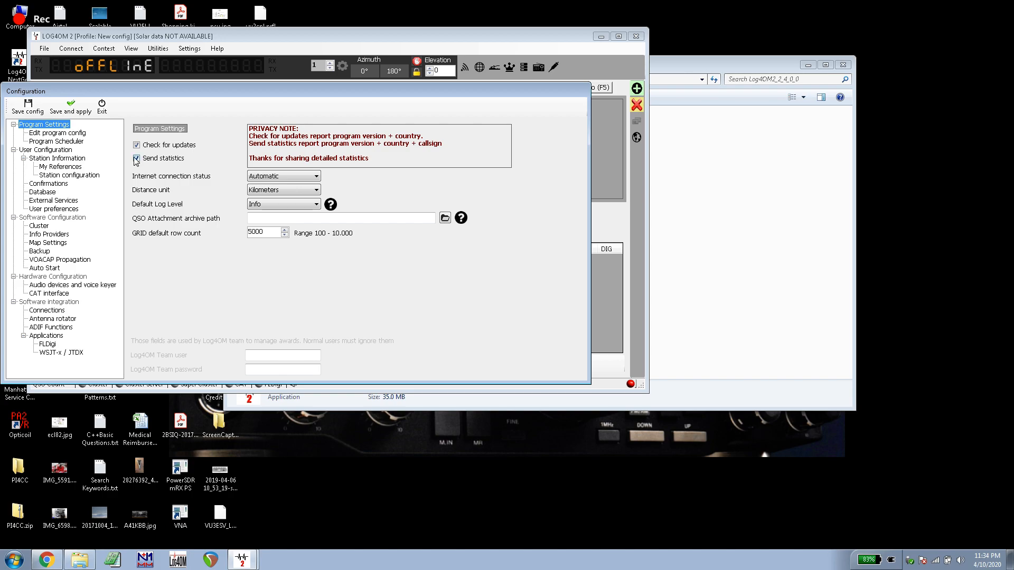
click(76, 134)
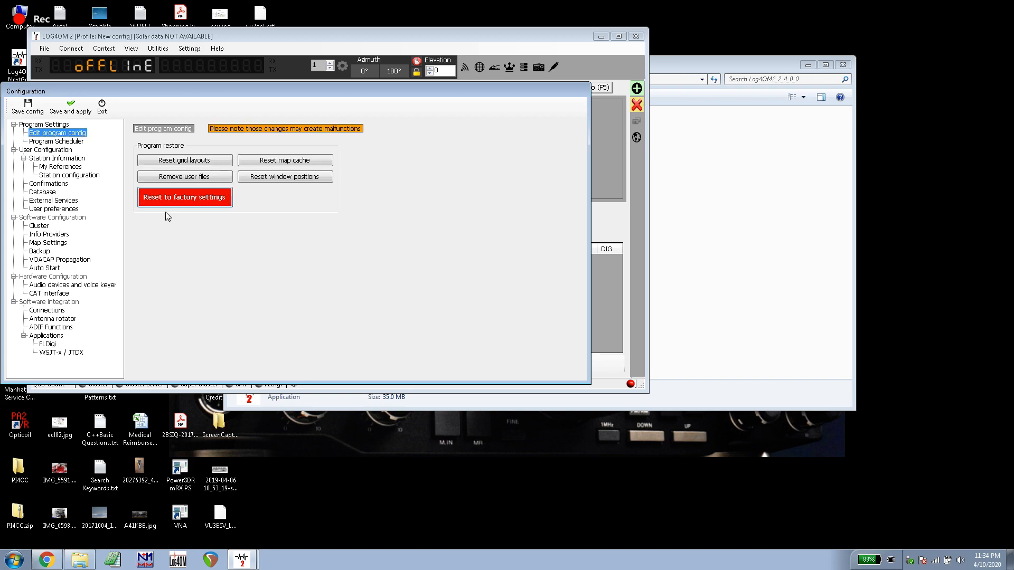
click(48, 142)
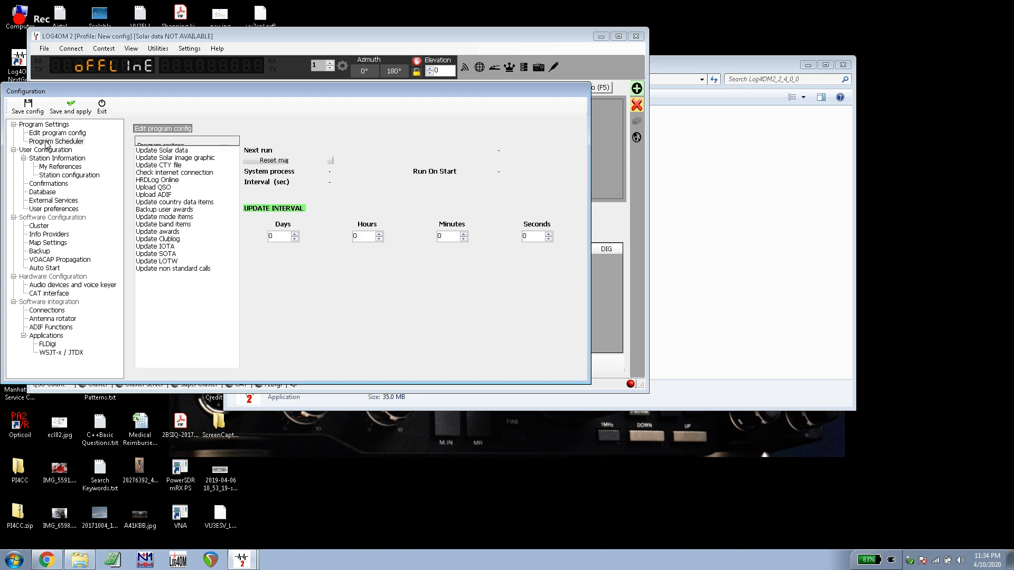
click(48, 150)
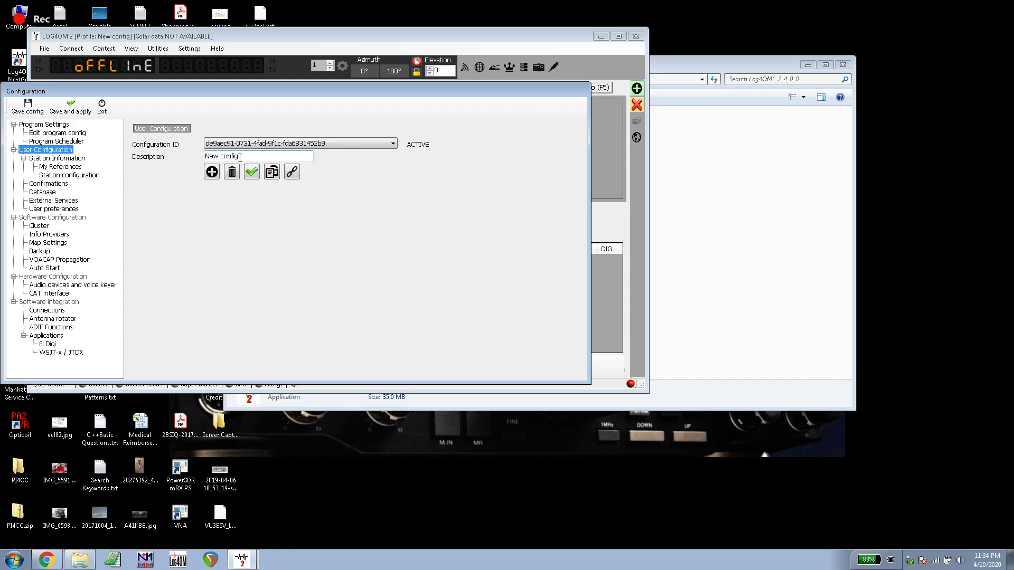
Step: Open the Station Information page and check the Station Callsign field
click(53, 159)
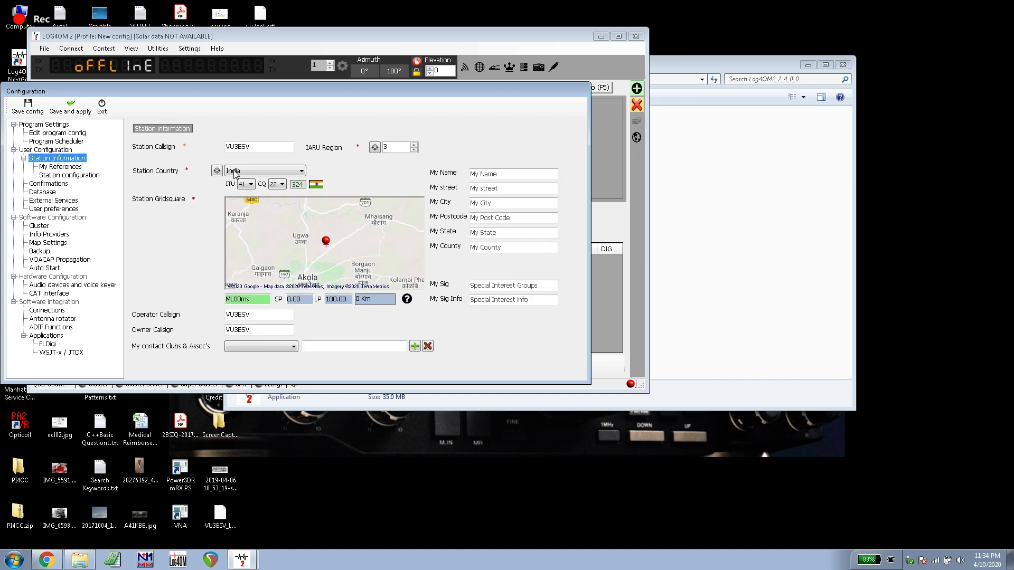
click(256, 150)
click(254, 145)
double_click(239, 147)
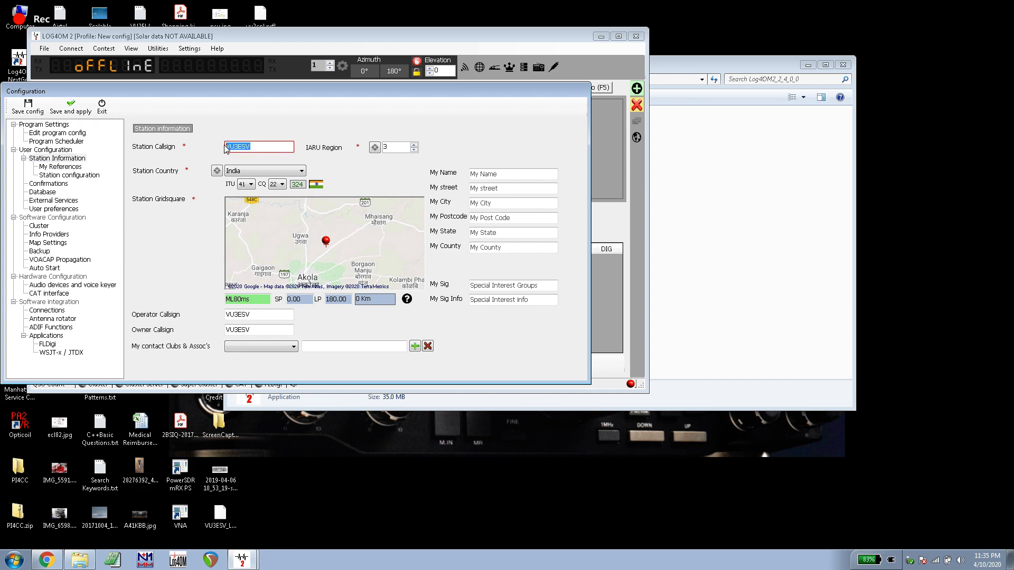
click(256, 147)
Step: Change the station country to Iran and set it back to India
click(248, 176)
click(241, 198)
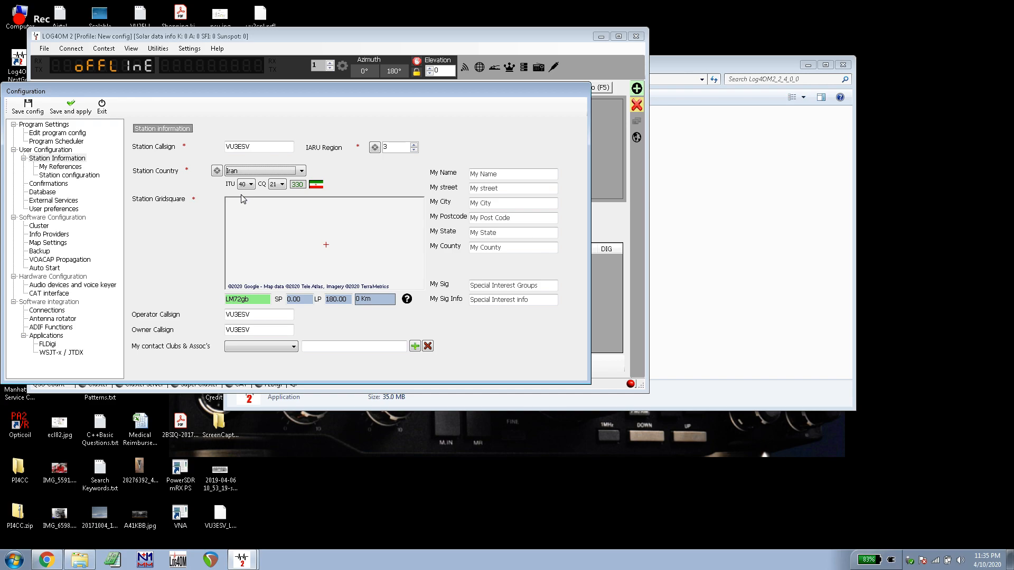
click(249, 172)
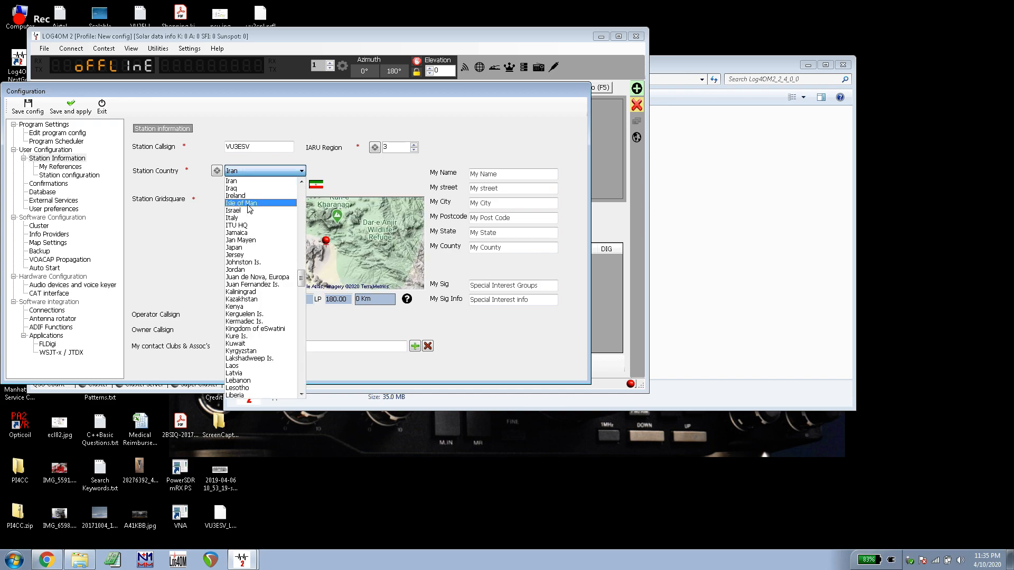
key(Up)
key(Up)
key(Up)
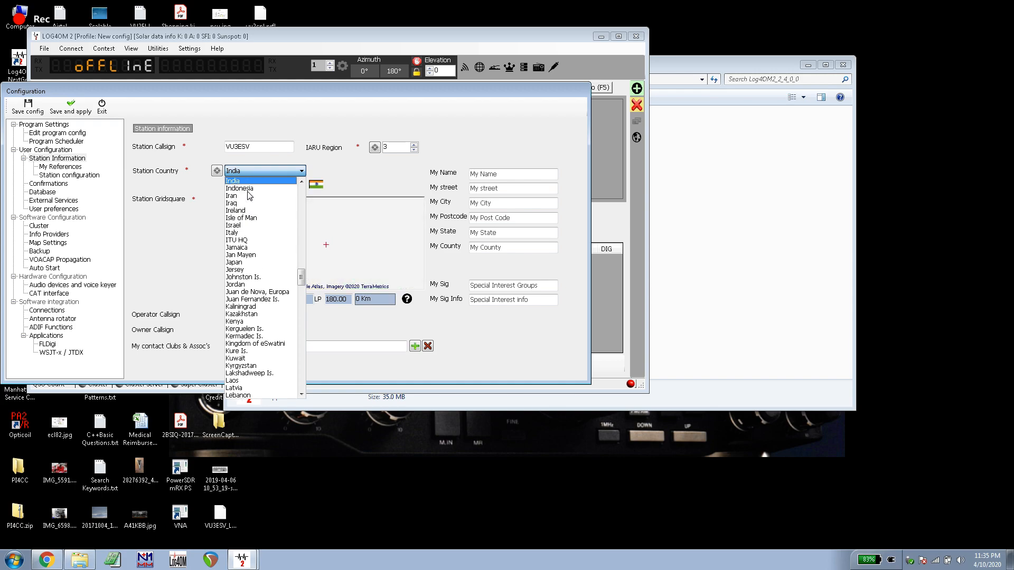
click(239, 183)
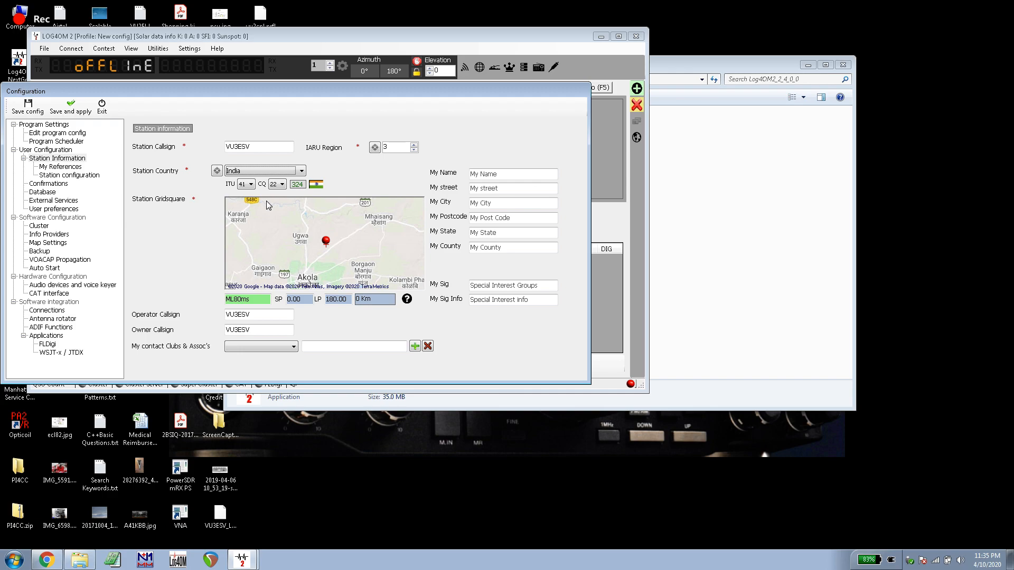
Step: Set the station gridsquare to MK82ux
drag(257, 297, 196, 303)
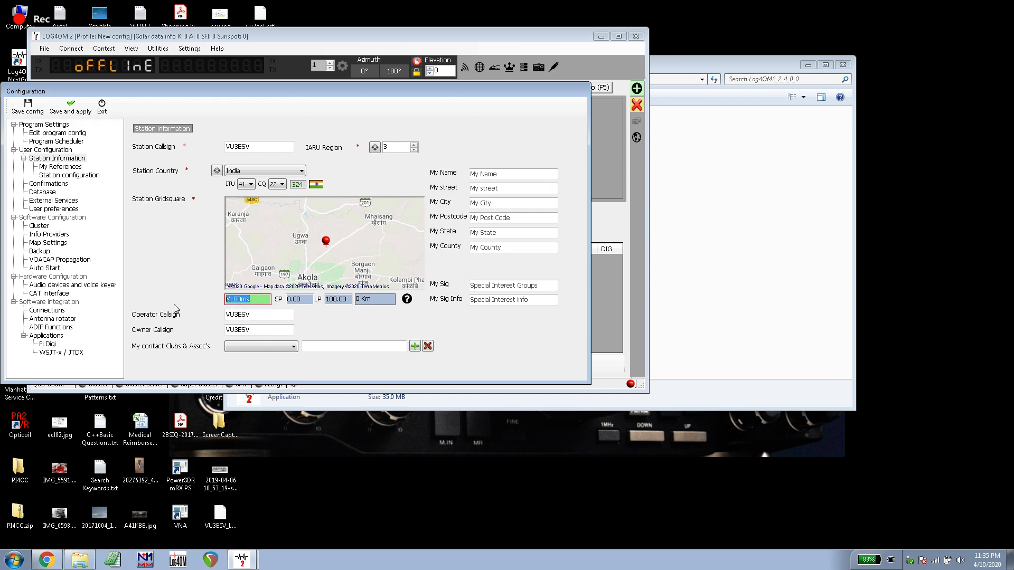
text(MK82ux)
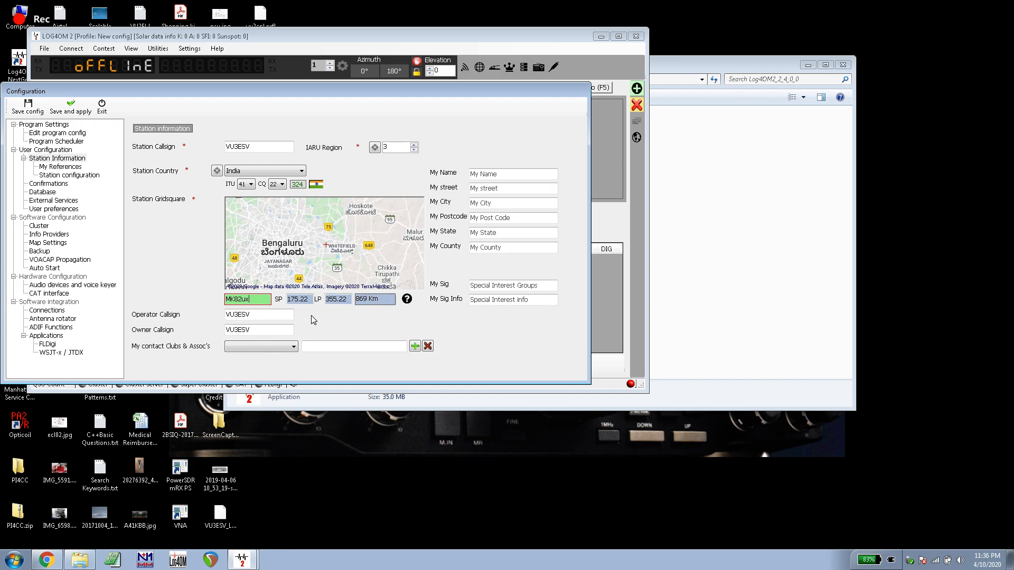
Step: Check the operator callsign, owner callsign, contact clubs and name fields, and open the My References page
drag(256, 316, 220, 318)
double_click(226, 331)
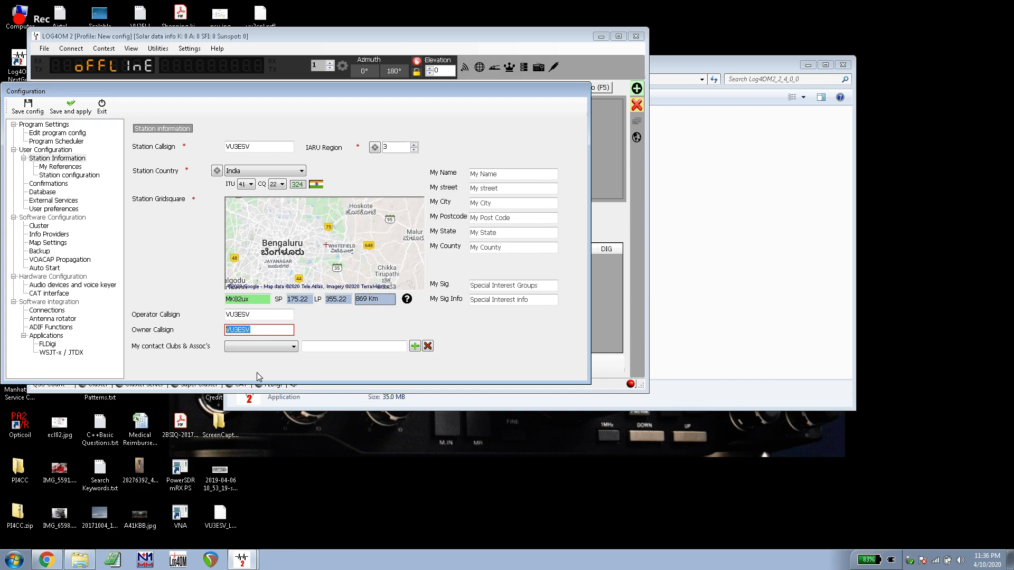
click(278, 348)
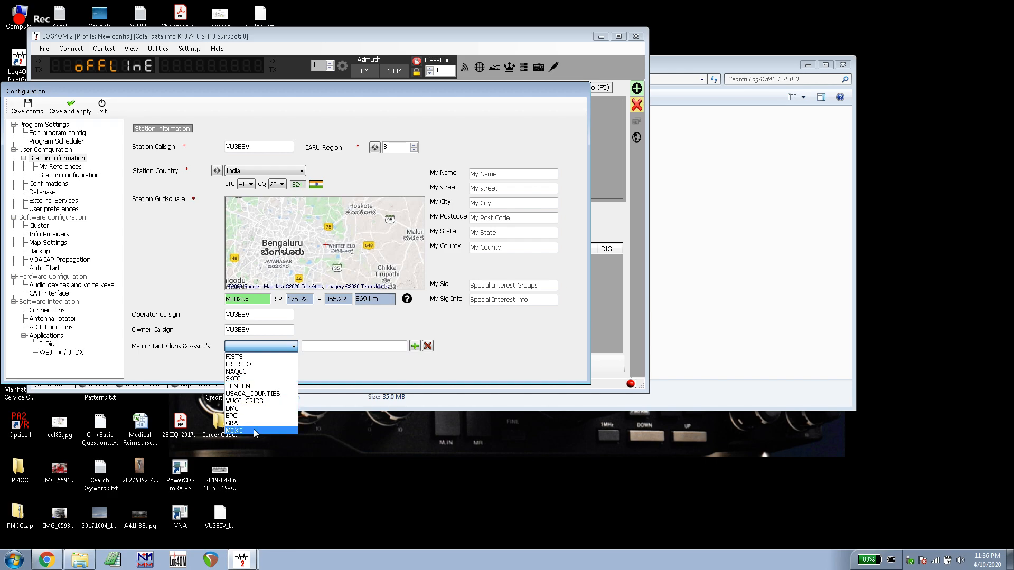
click(347, 371)
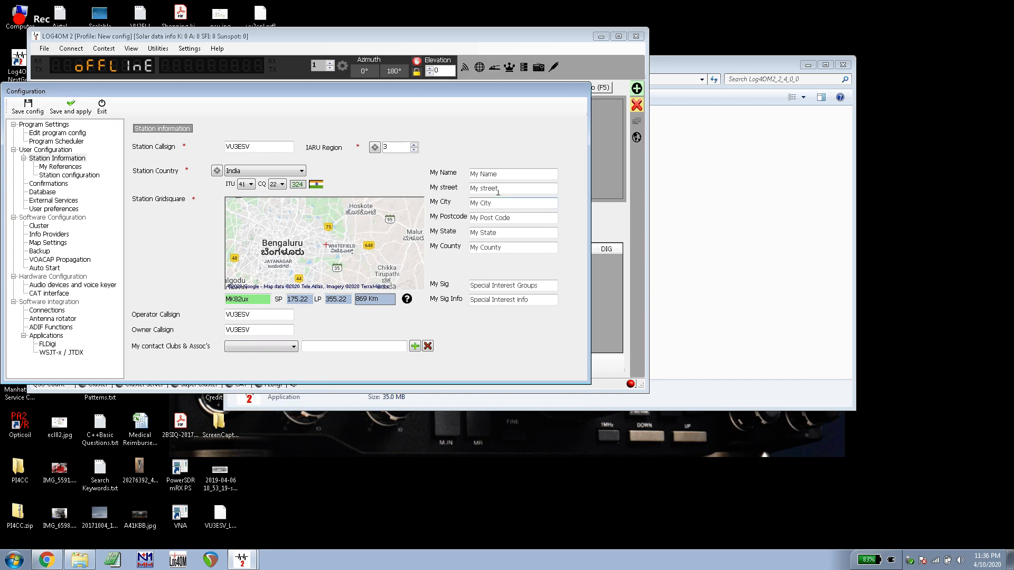
click(494, 176)
click(60, 167)
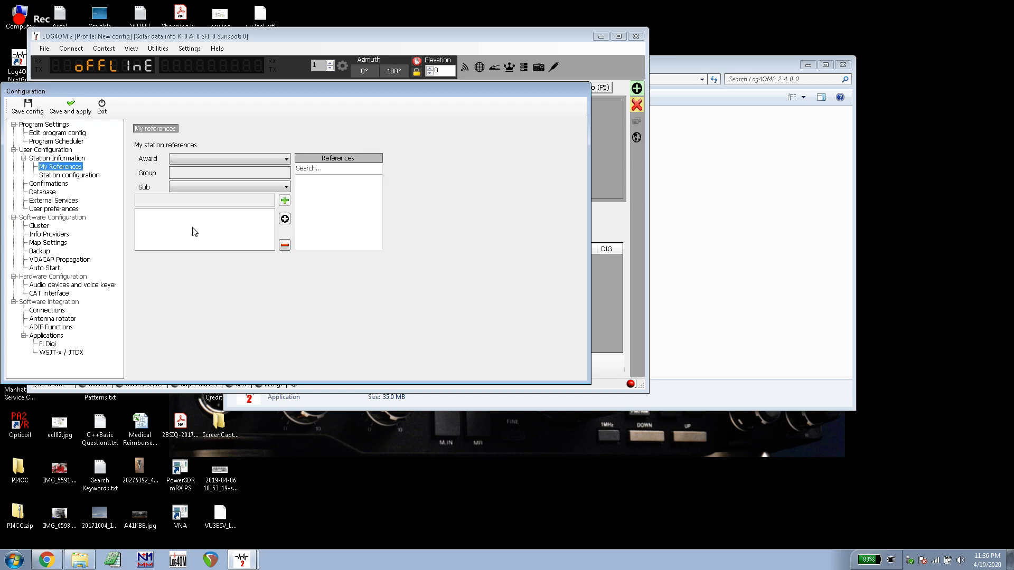
Step: Select the DXCC award for the station references and open the Station configuration page to check rig, power and antenna
click(187, 161)
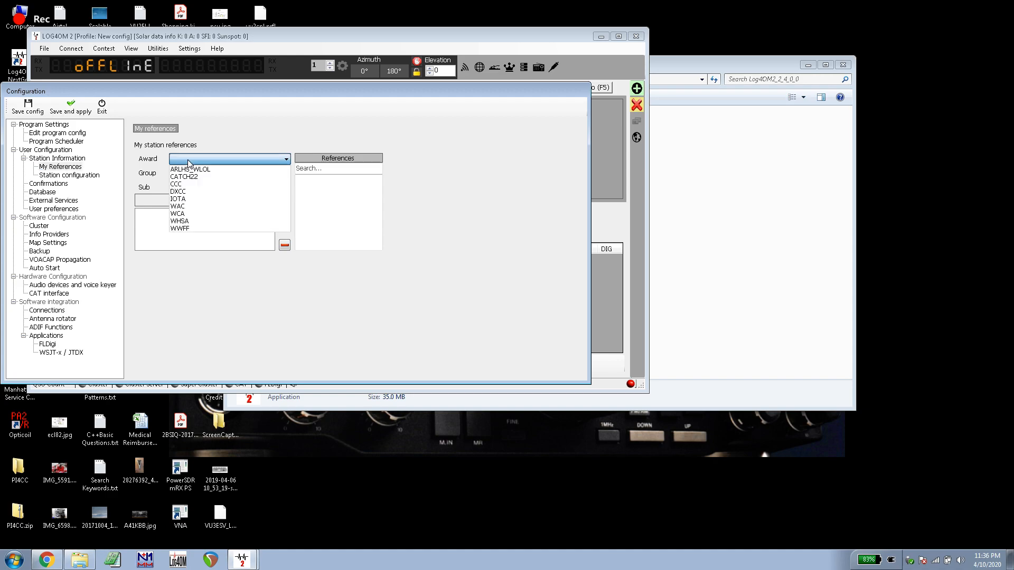
click(188, 191)
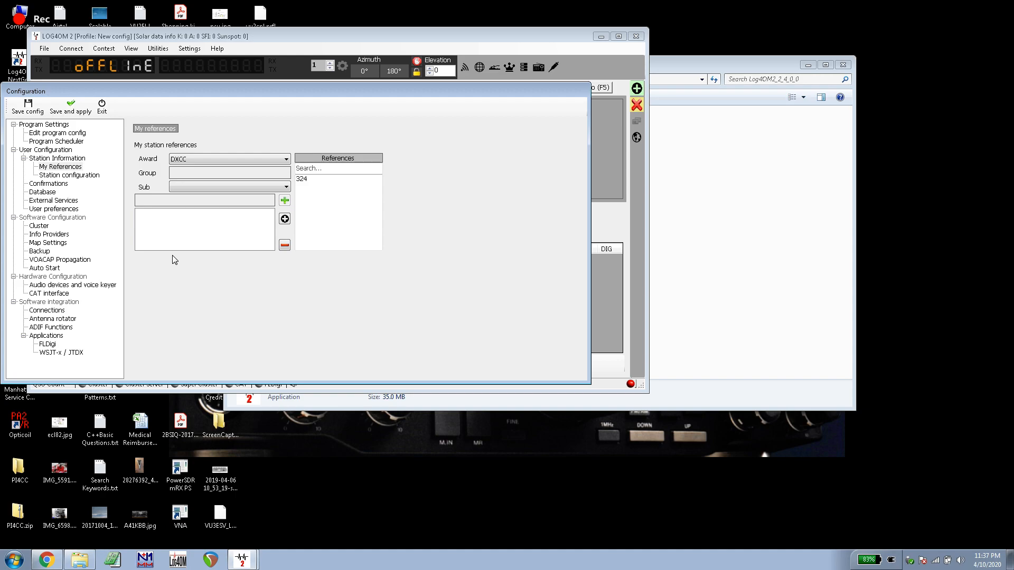
click(60, 174)
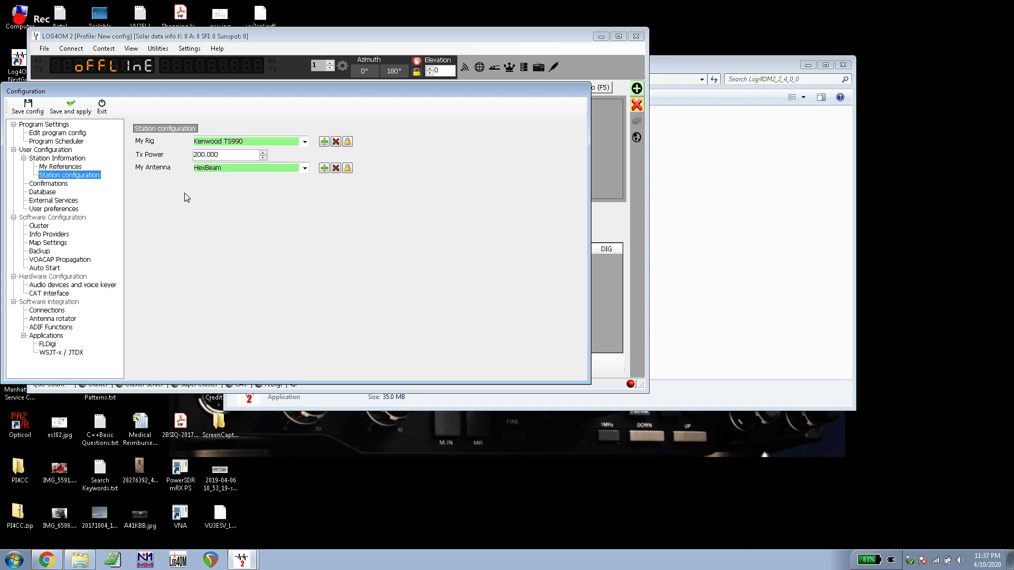
Step: On the Confirmations page, select LOTW as the Main UI Statistic view
click(56, 188)
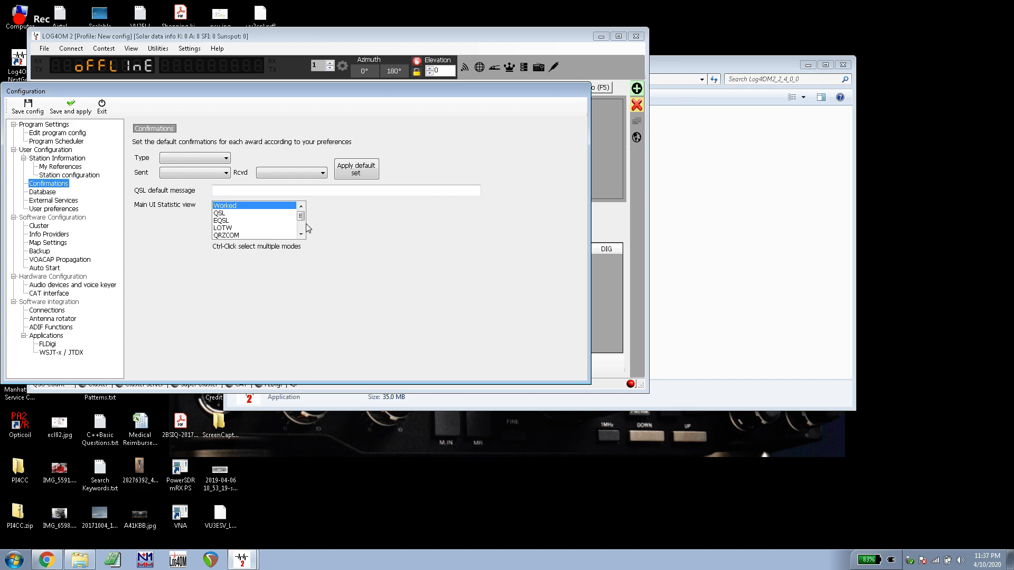
scroll(298, 227, down, 1)
scroll(299, 228, down, 1)
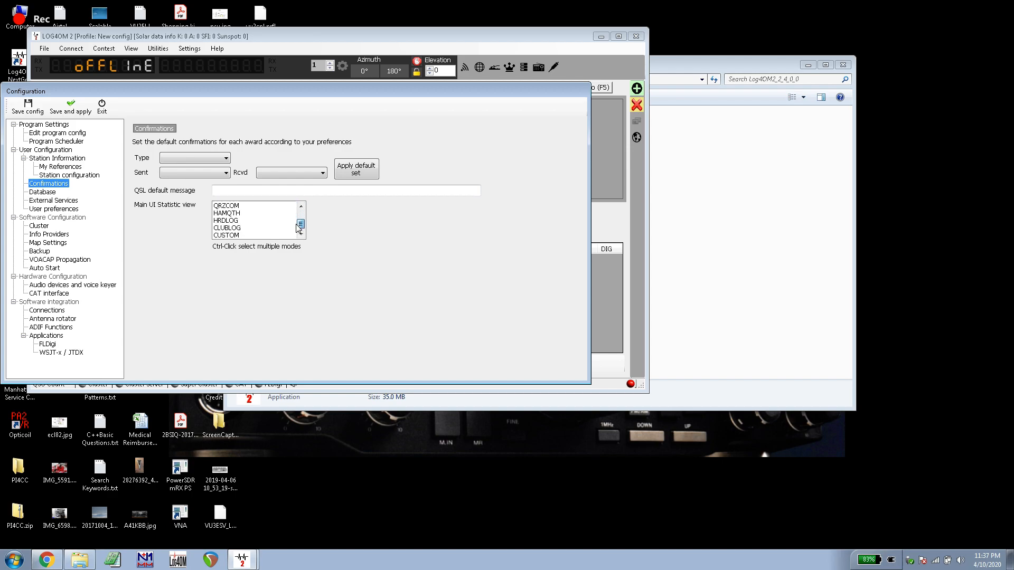
scroll(236, 217, up, 2)
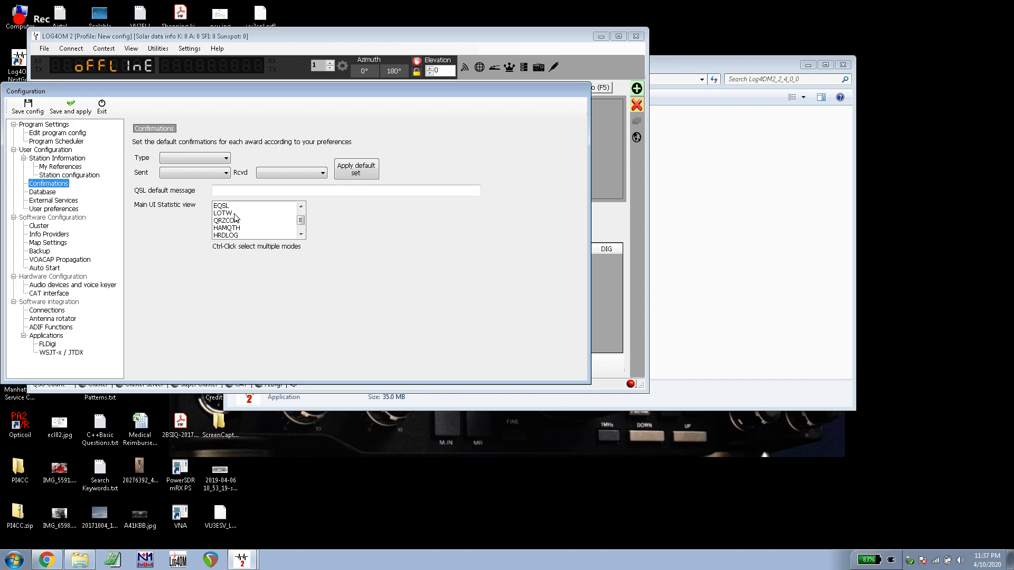
click(234, 213)
Step: Set the default confirmation for the LOTW type to No for Sent and No for Rcvd
click(176, 156)
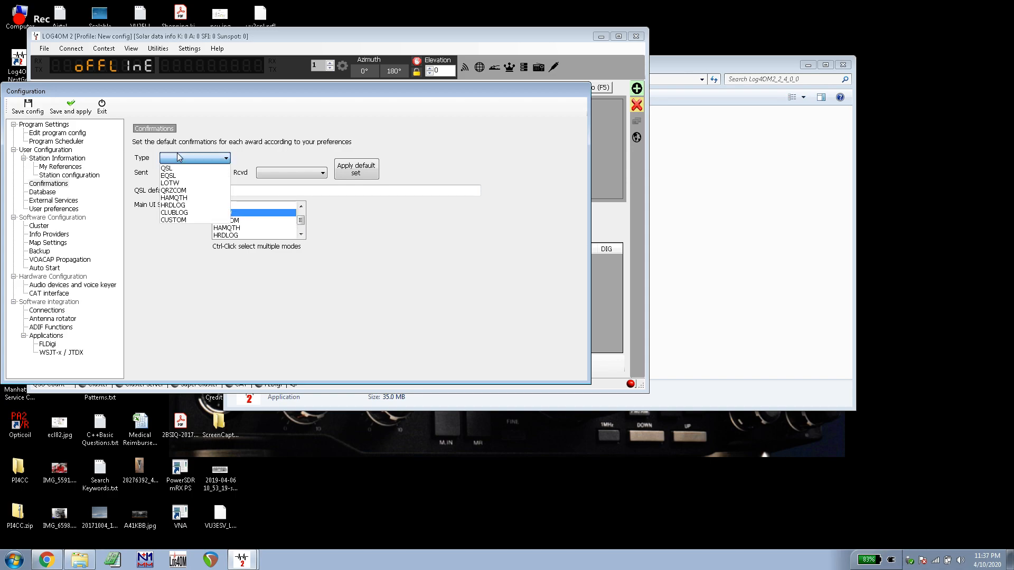
click(179, 182)
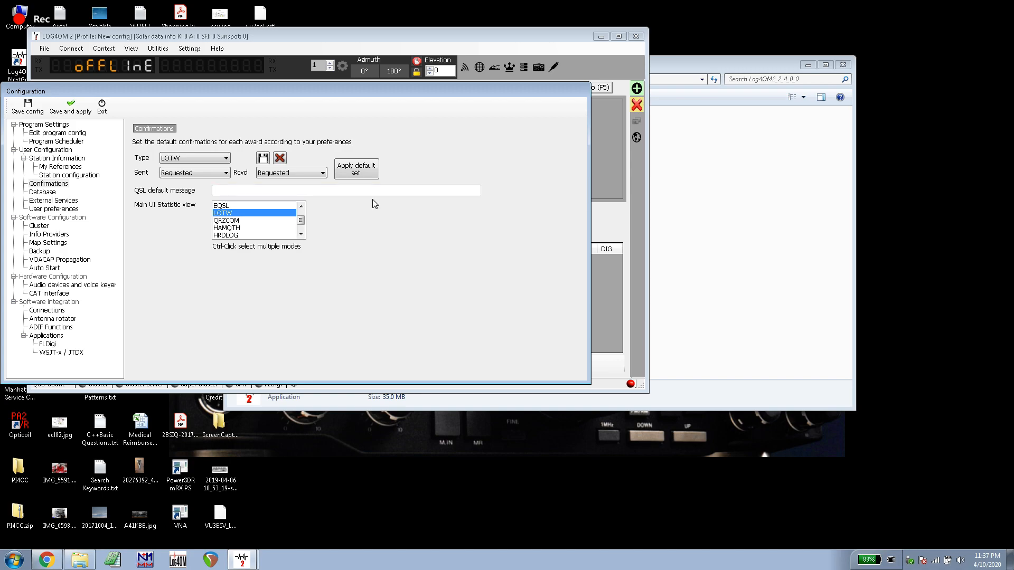
click(208, 175)
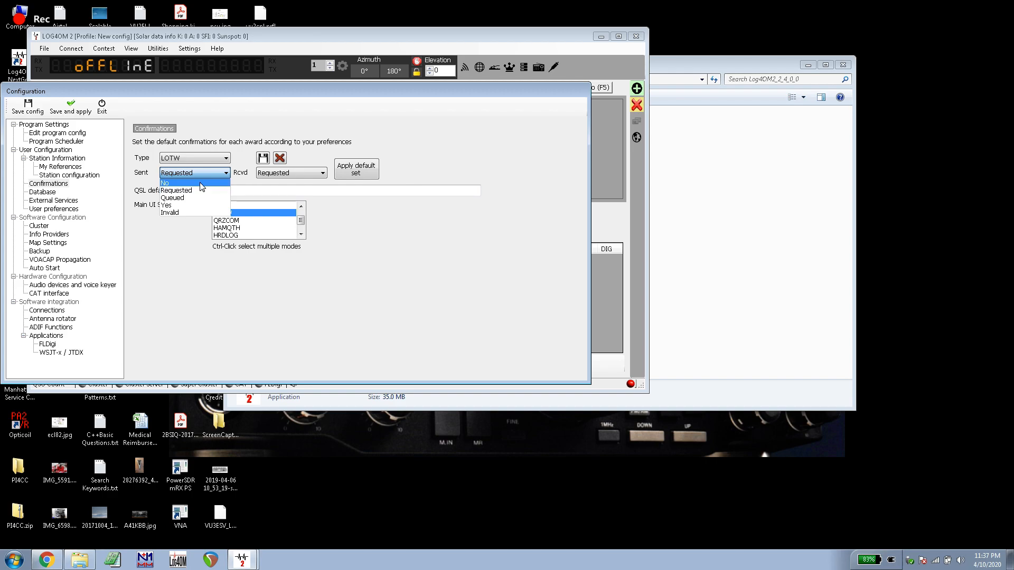
click(200, 183)
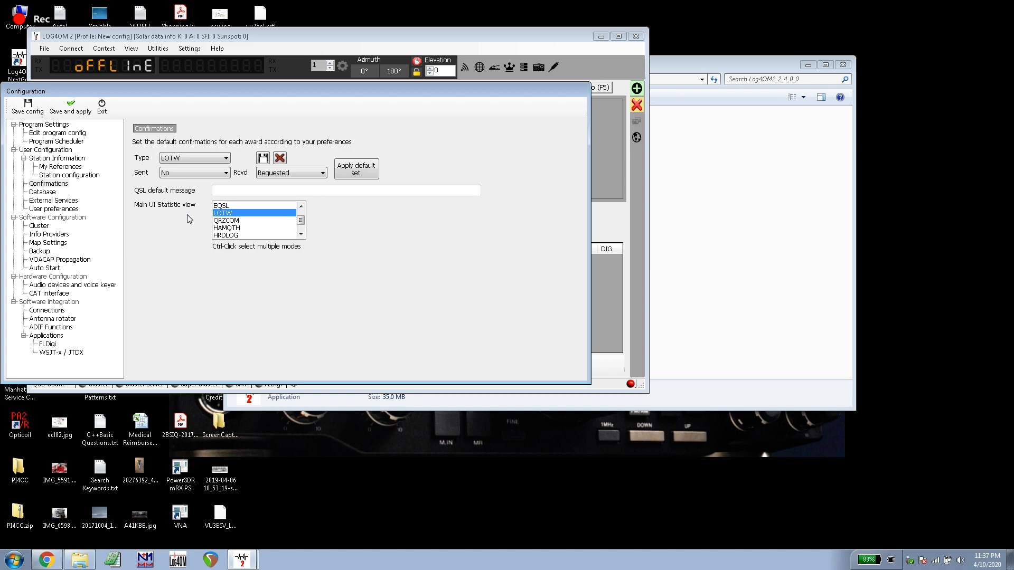
click(196, 173)
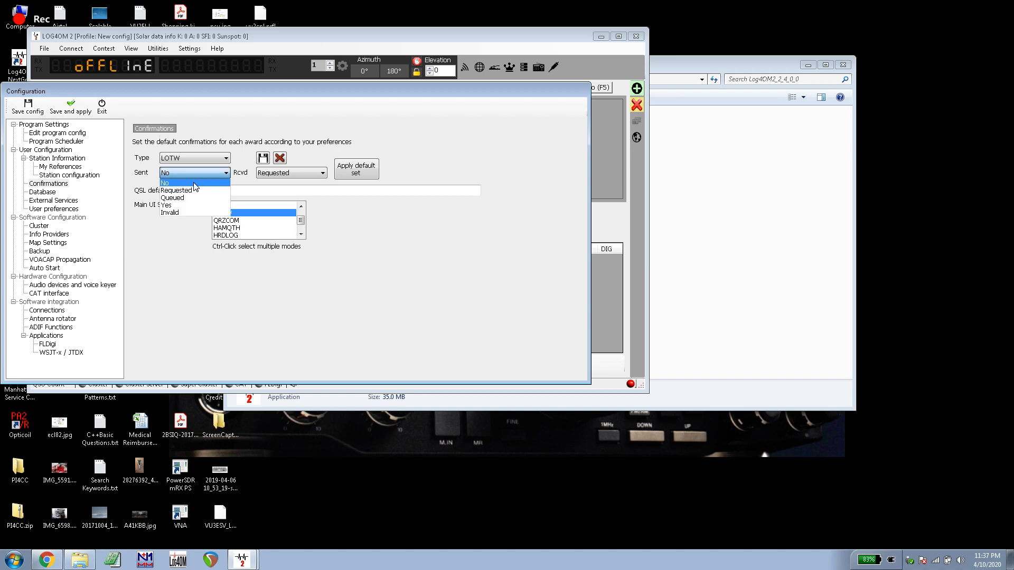
click(194, 191)
click(193, 175)
click(183, 188)
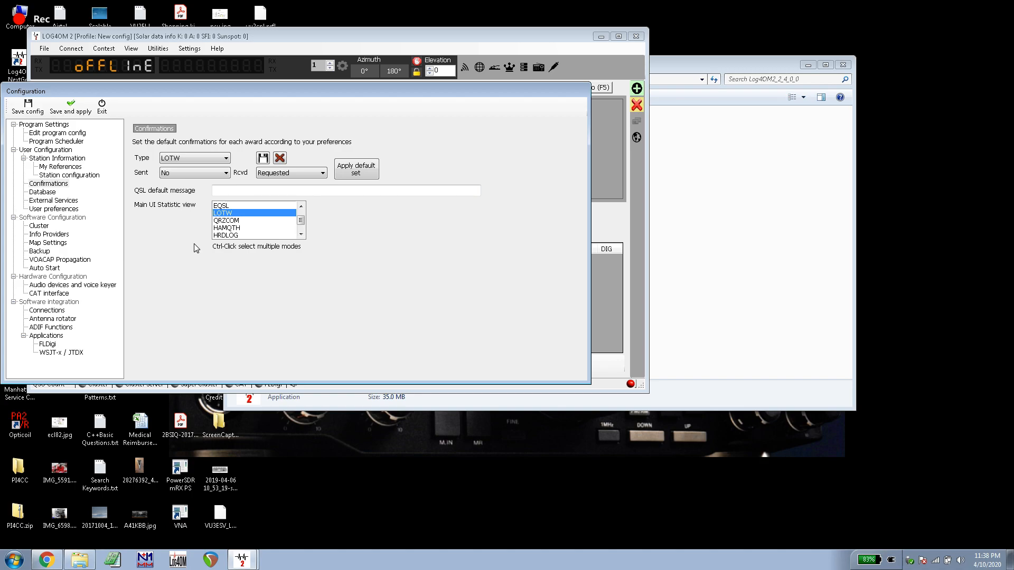
click(280, 176)
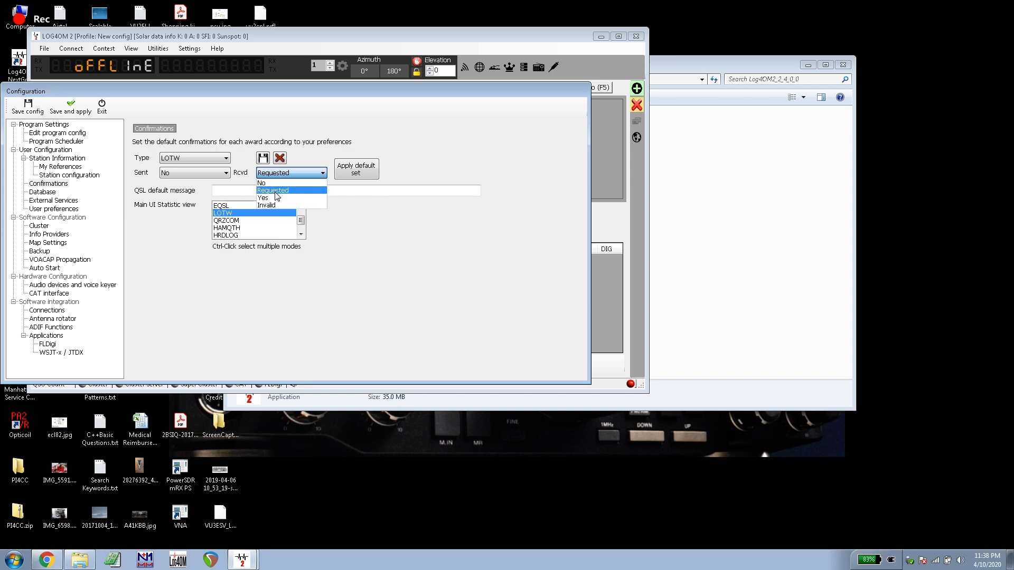
click(274, 183)
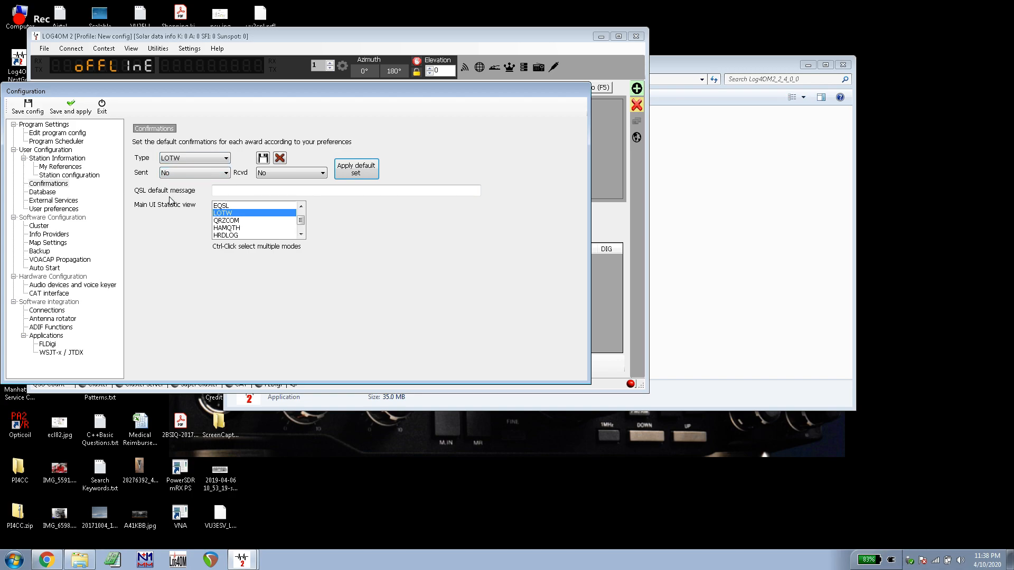
Step: Open the Database page, look at the MYSQL connection settings and return the database type to SQLITE
click(43, 193)
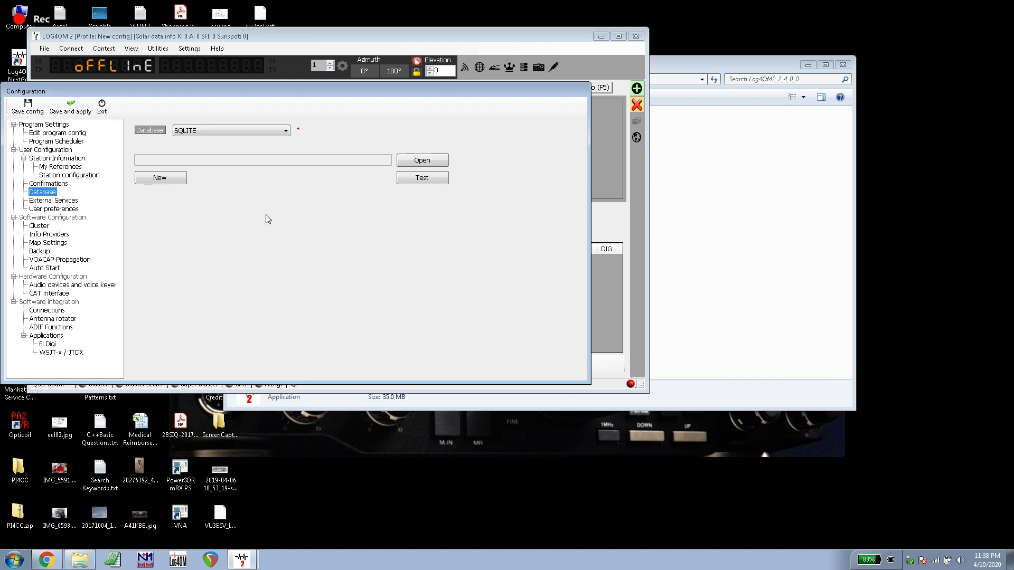
click(206, 132)
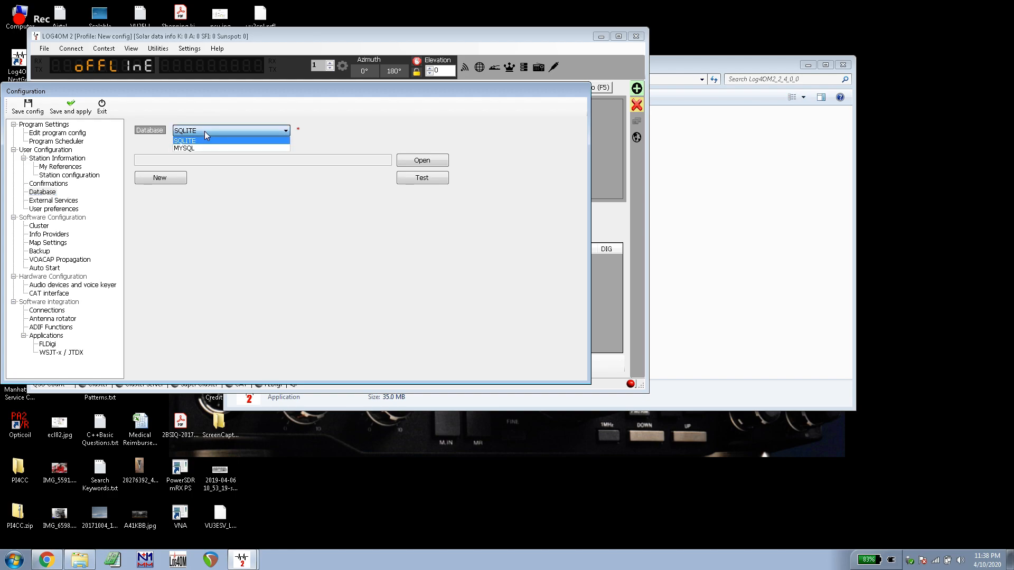
click(201, 148)
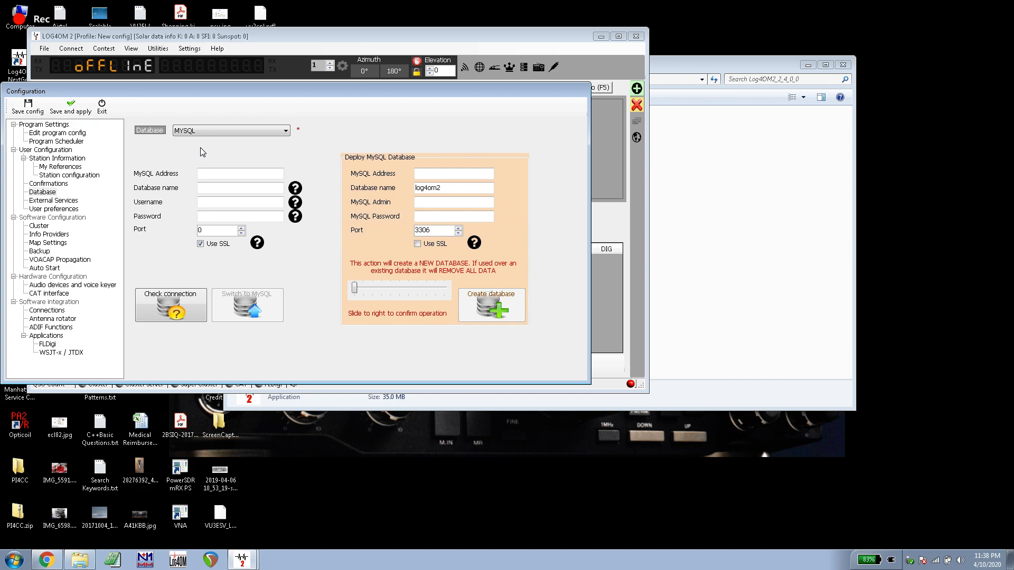
click(213, 186)
click(192, 132)
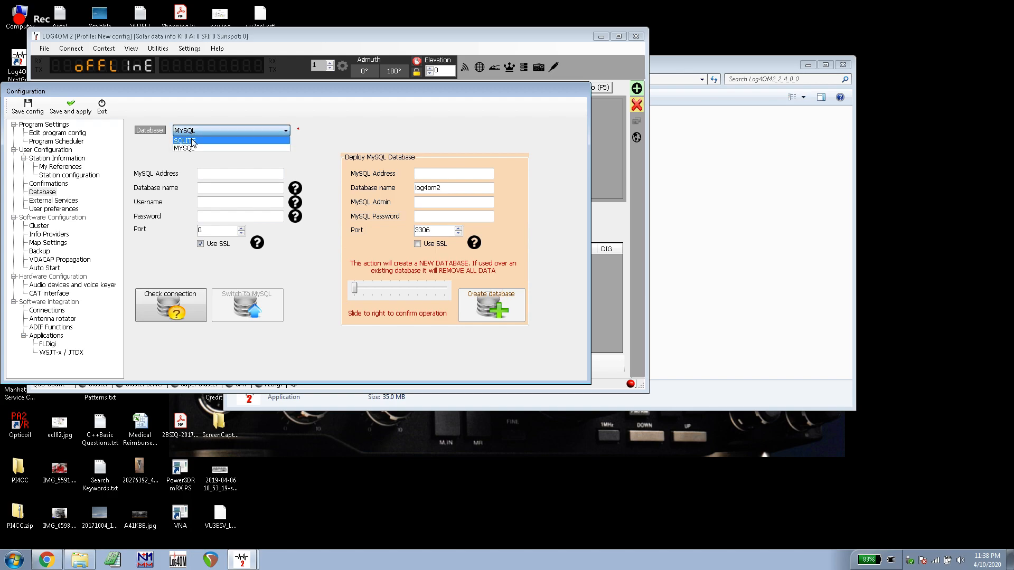
click(191, 141)
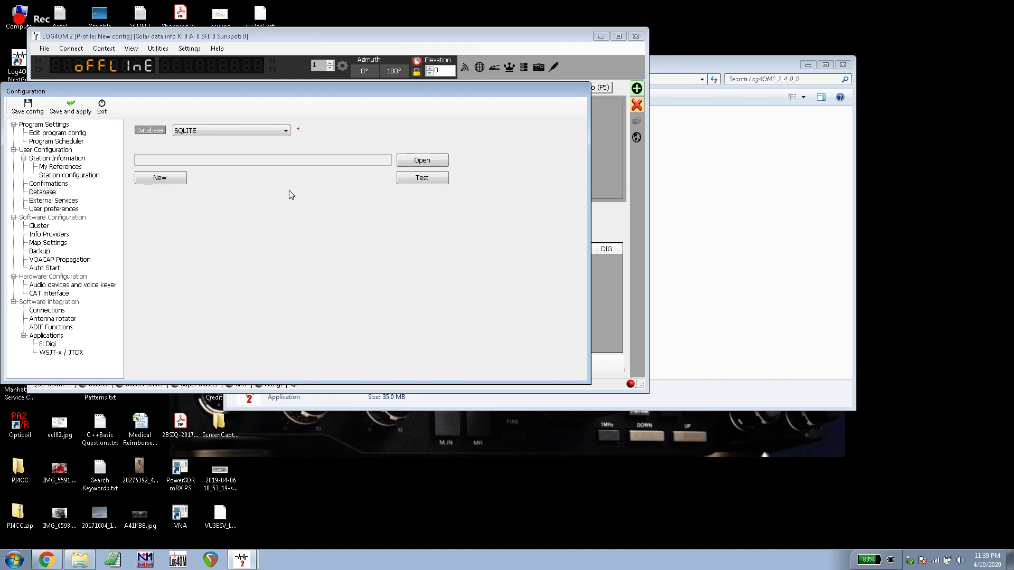
Step: Create a new SQLite log database named VU3ESV_LOG4OMV2New.SQLite in the Documents library
click(164, 178)
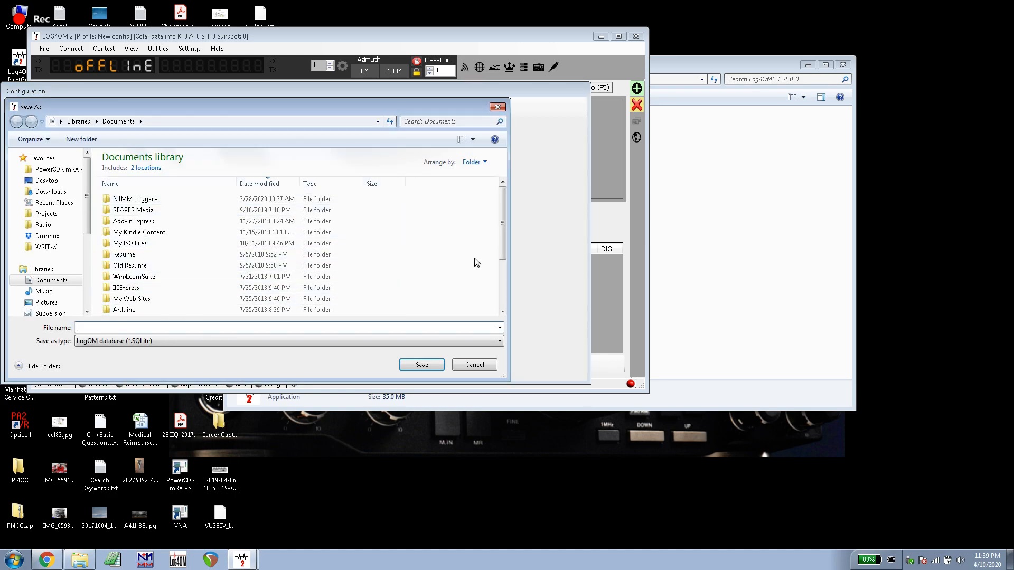
drag(502, 253, 505, 314)
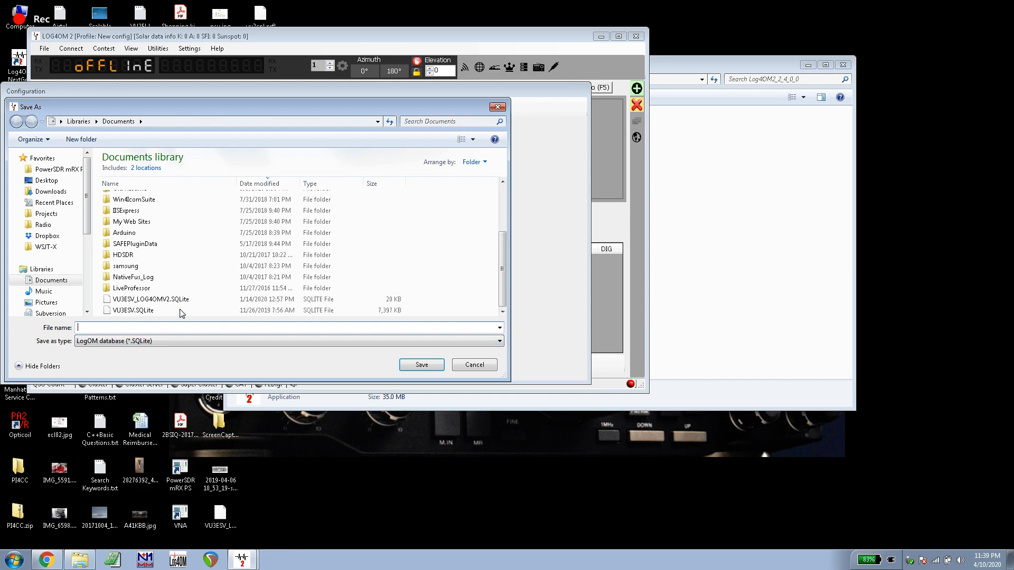
click(151, 300)
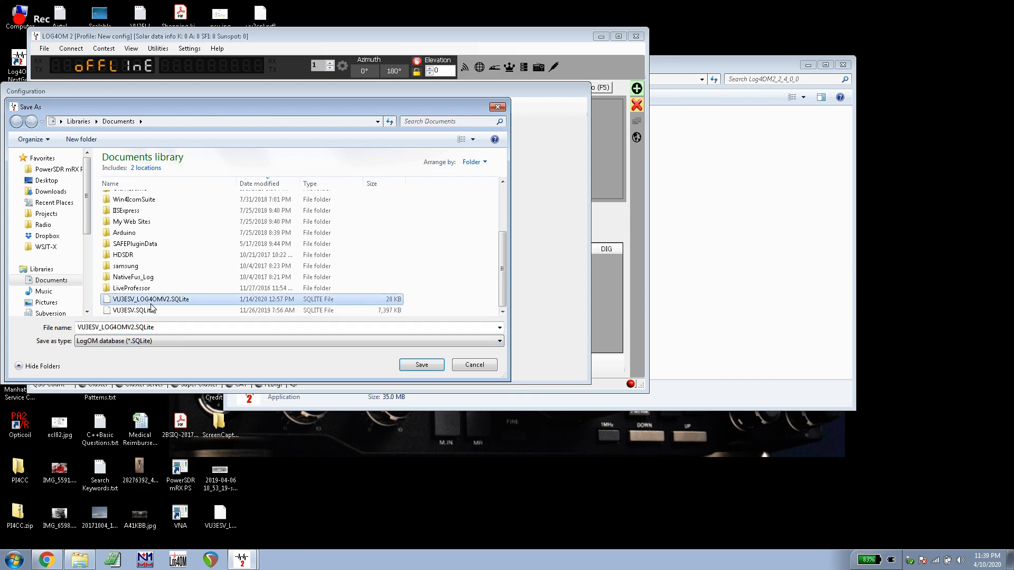
click(134, 328)
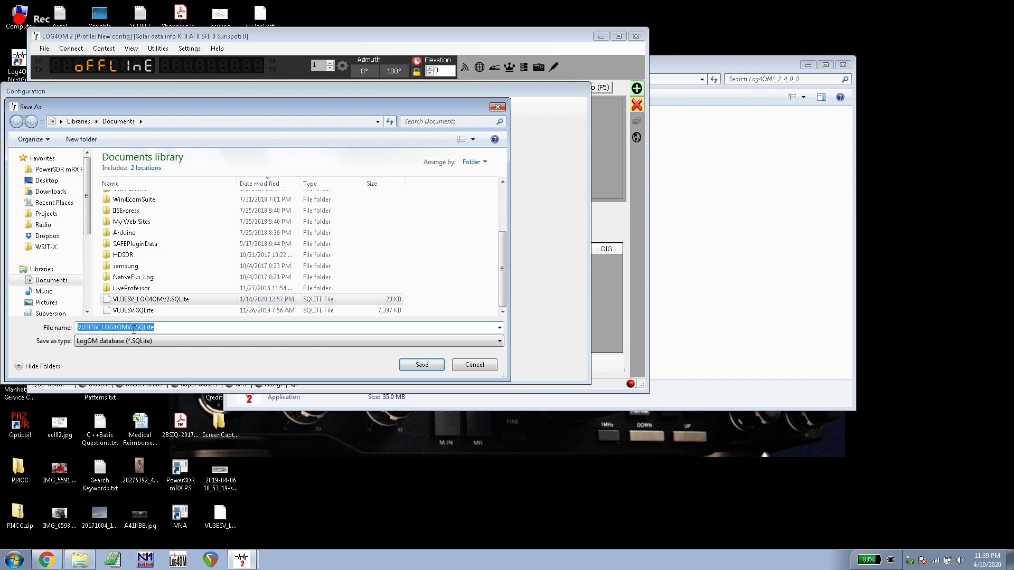
click(131, 328)
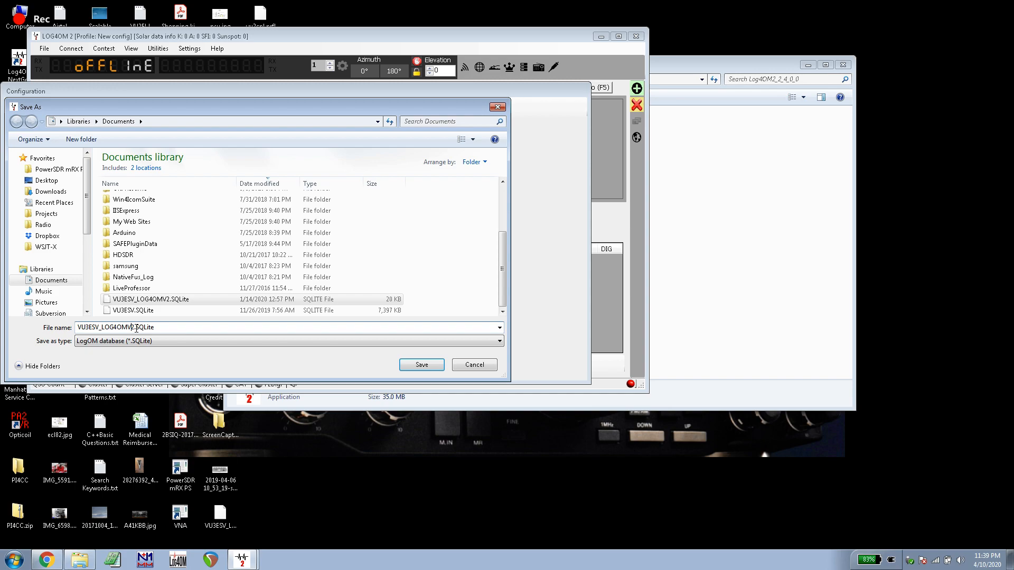
text(nE)
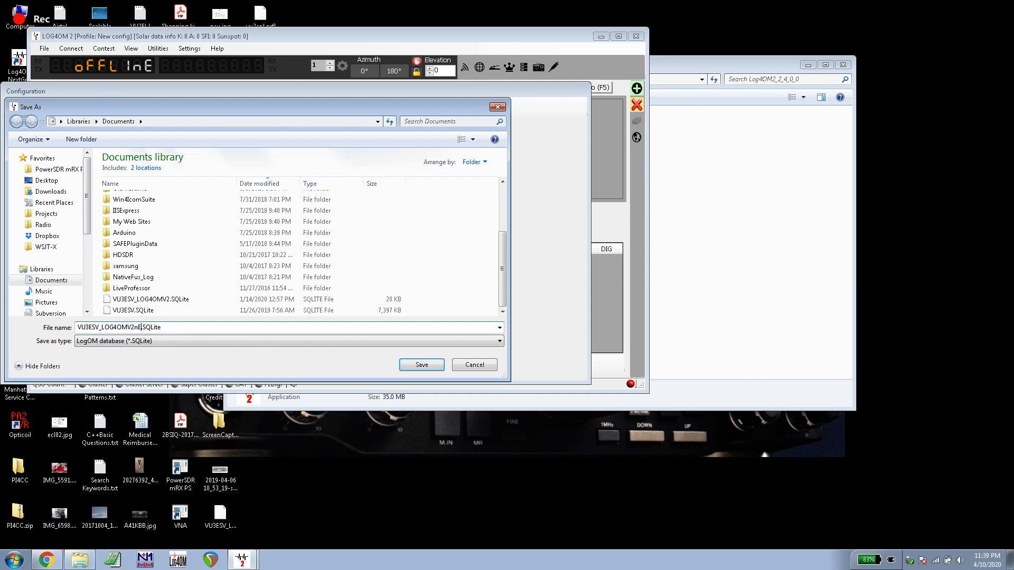
key(BackSpace)
key(BackSpace)
text(New)
click(415, 367)
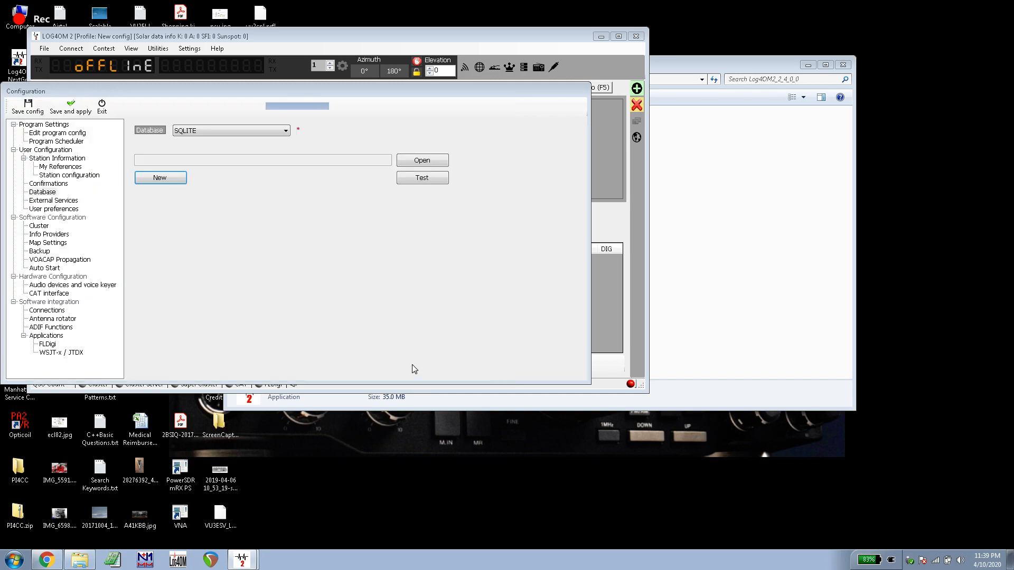
click(547, 316)
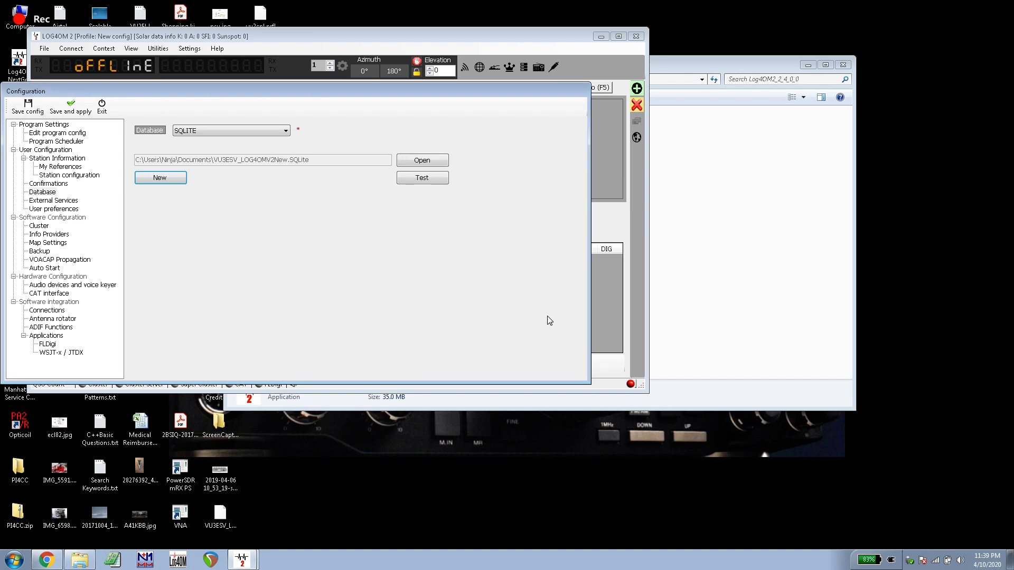
Step: Check the dialog for opening an existing database, cancel it, and test the connection to the new SQLite database
click(425, 161)
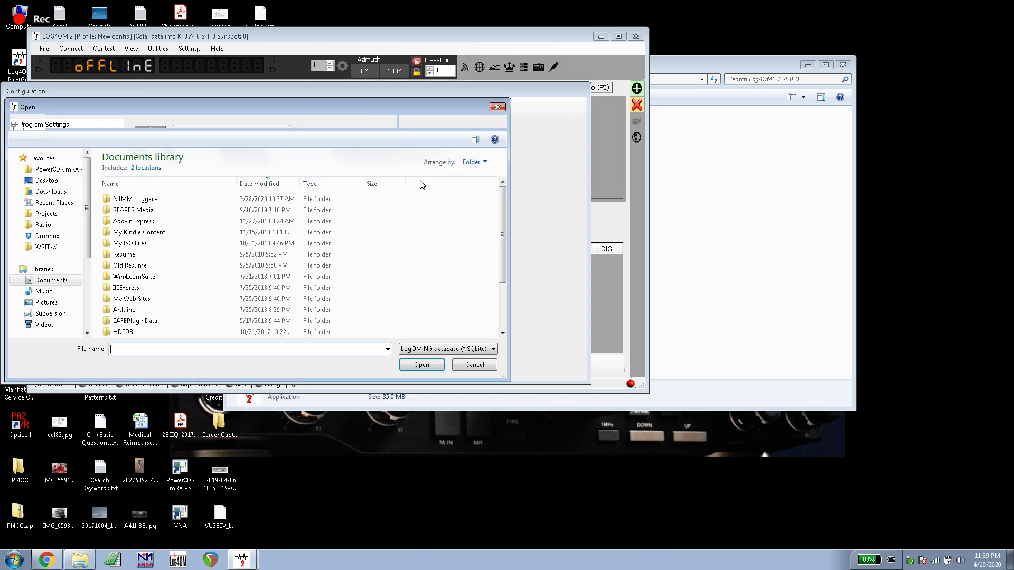
click(473, 364)
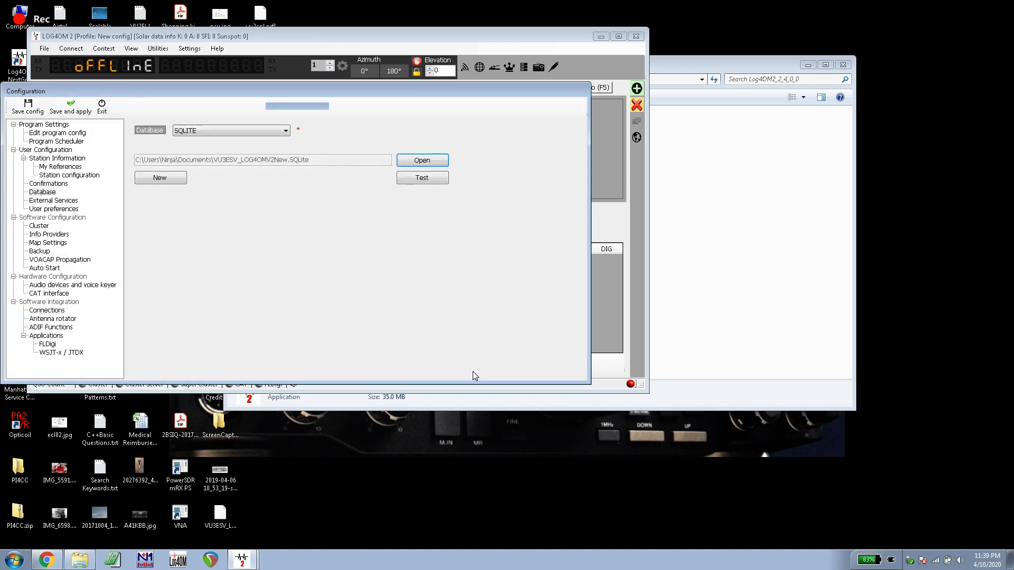
click(412, 183)
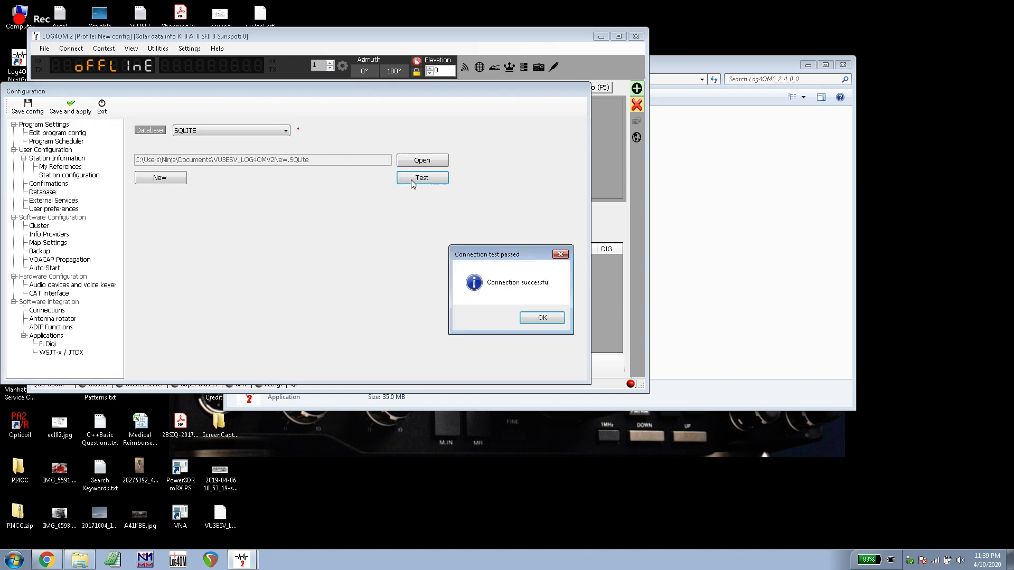
click(534, 318)
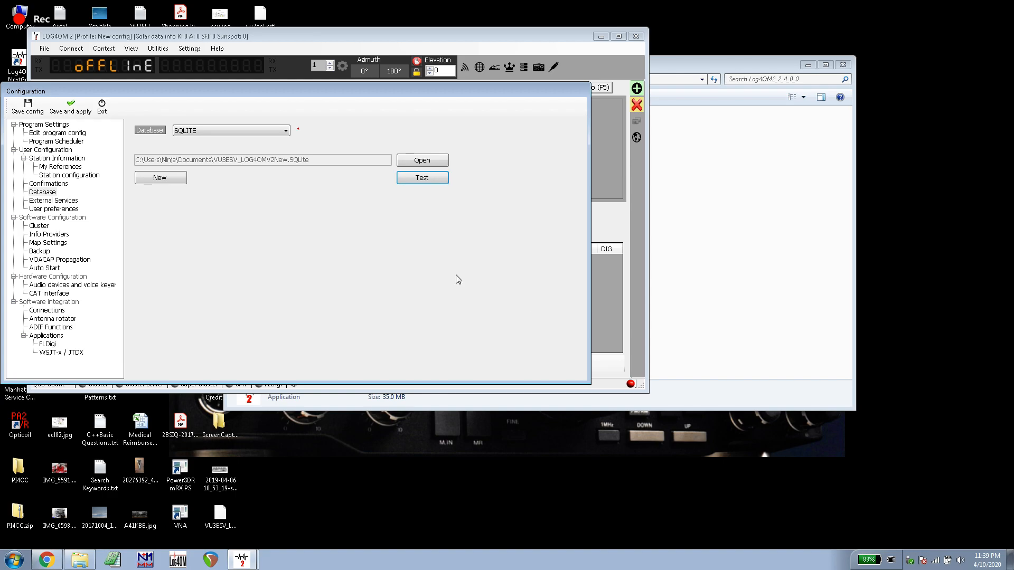
Step: Review the External Services upload settings for QRZ.COM, CLUBLOG, HRDLOG.NET and EQSL
click(74, 202)
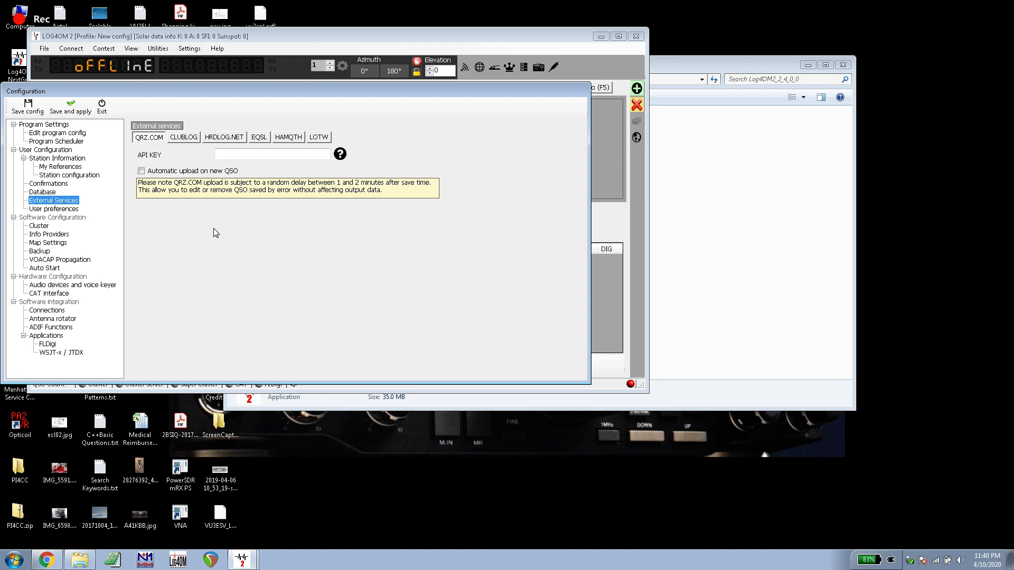
click(181, 140)
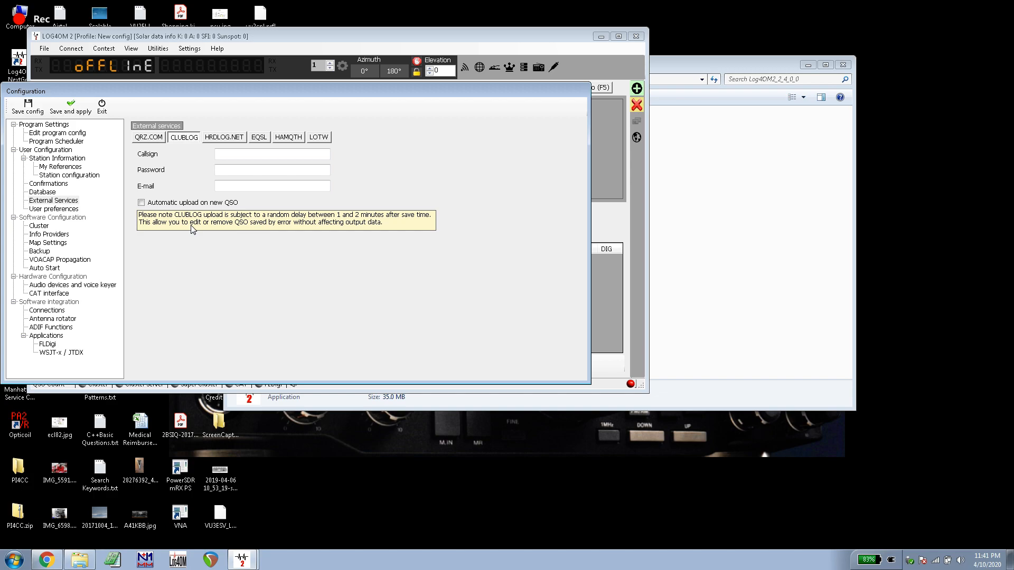
click(227, 142)
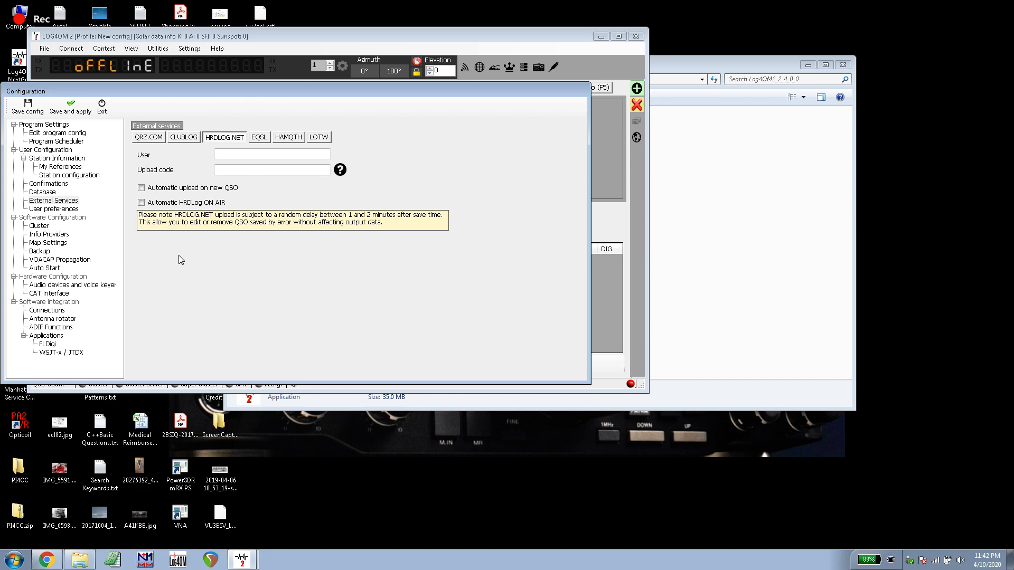
click(259, 138)
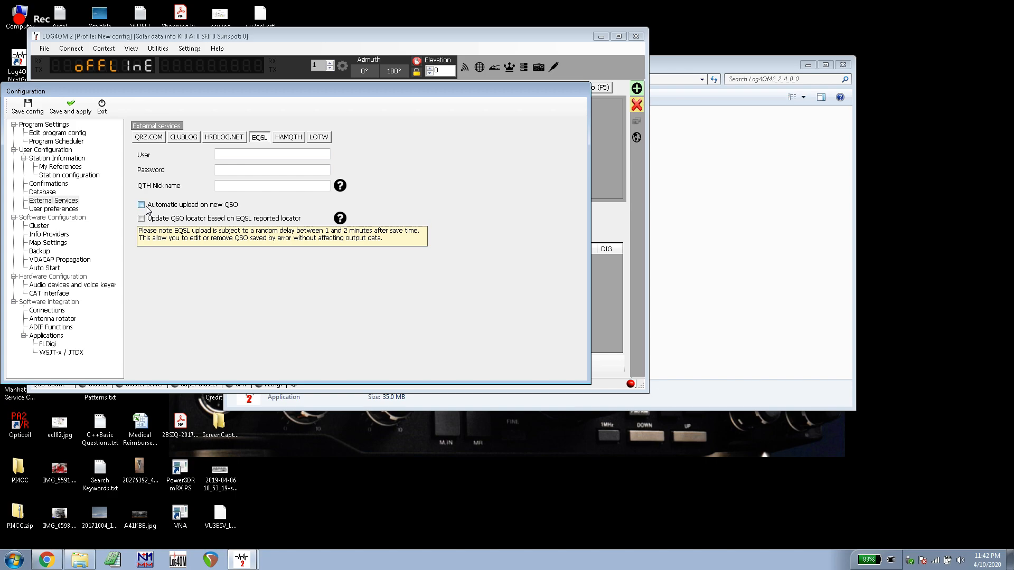
Step: Review the HAMQTH and LOTW external service settings, including the TQSL path, temporary path, station ID, call and upload flag fields
click(288, 139)
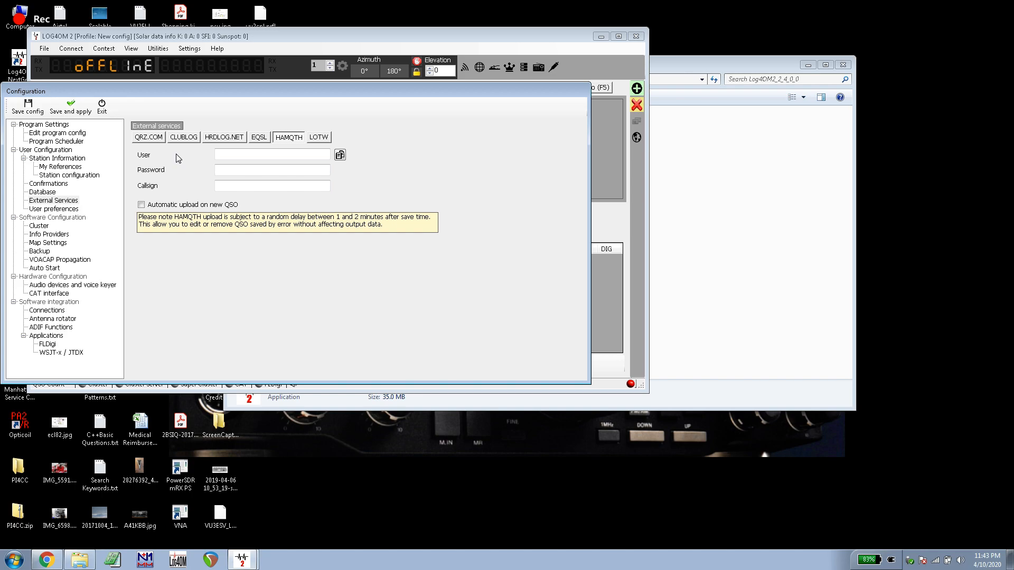
click(318, 137)
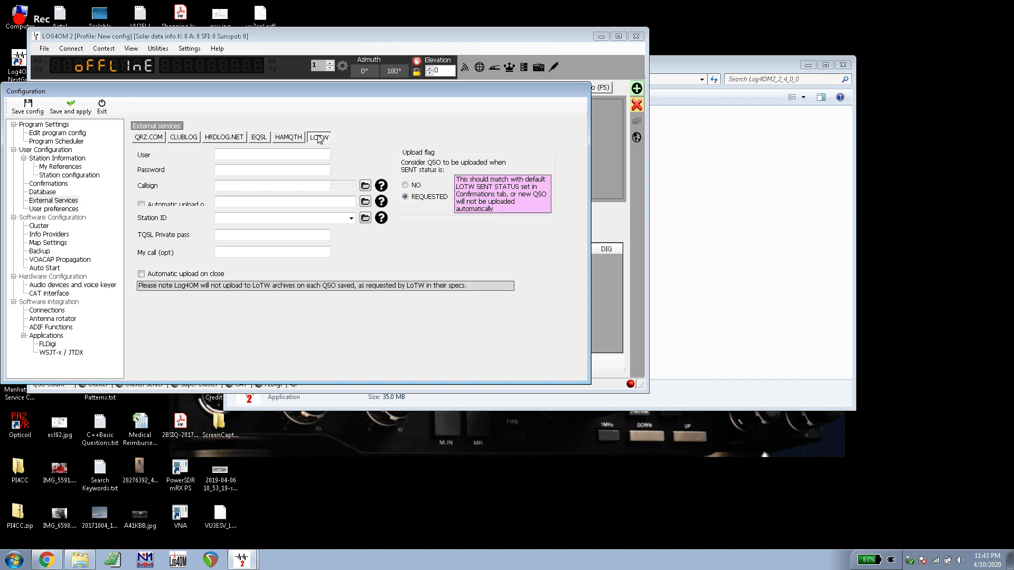
click(289, 153)
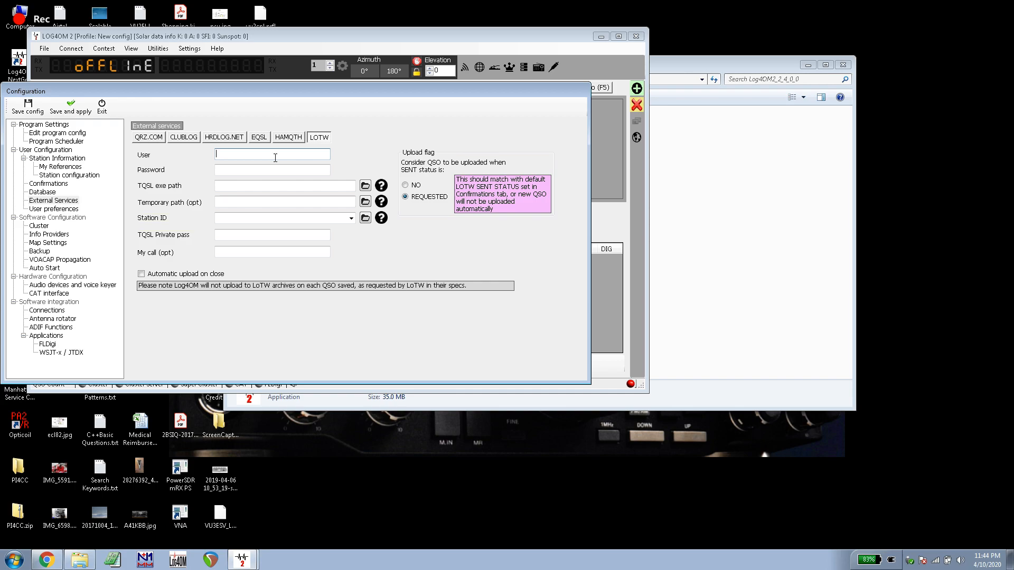
click(225, 184)
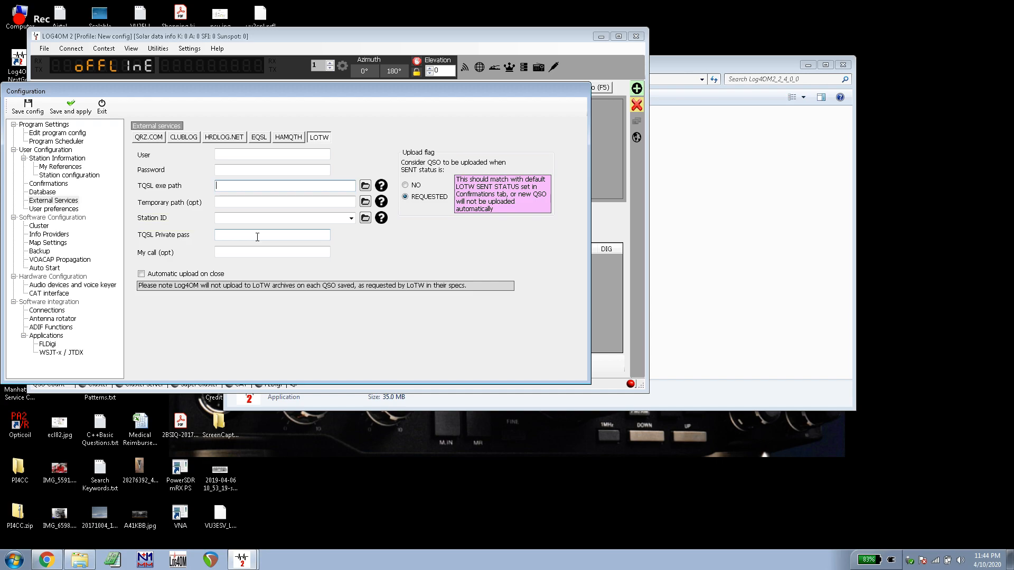
click(240, 203)
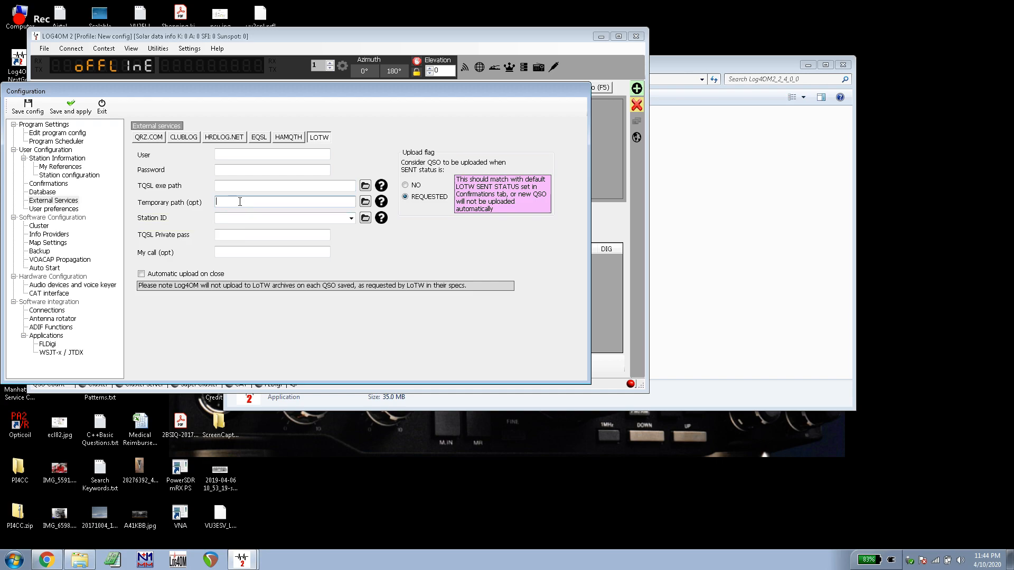
click(232, 217)
click(240, 254)
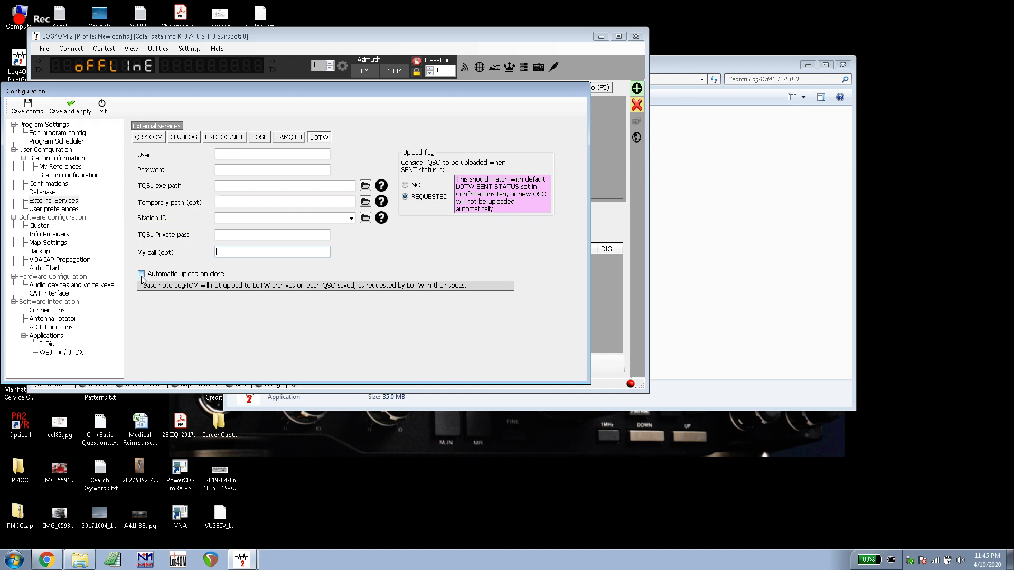
click(410, 186)
Step: Review the user preferences and the cluster and alert sound settings, enabling cluster auto-start
click(51, 210)
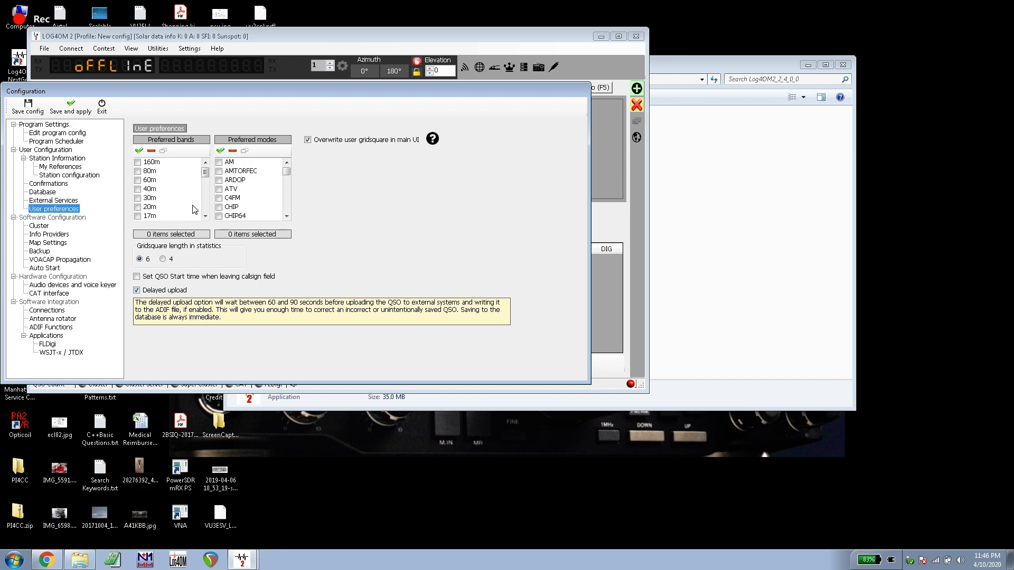
click(61, 216)
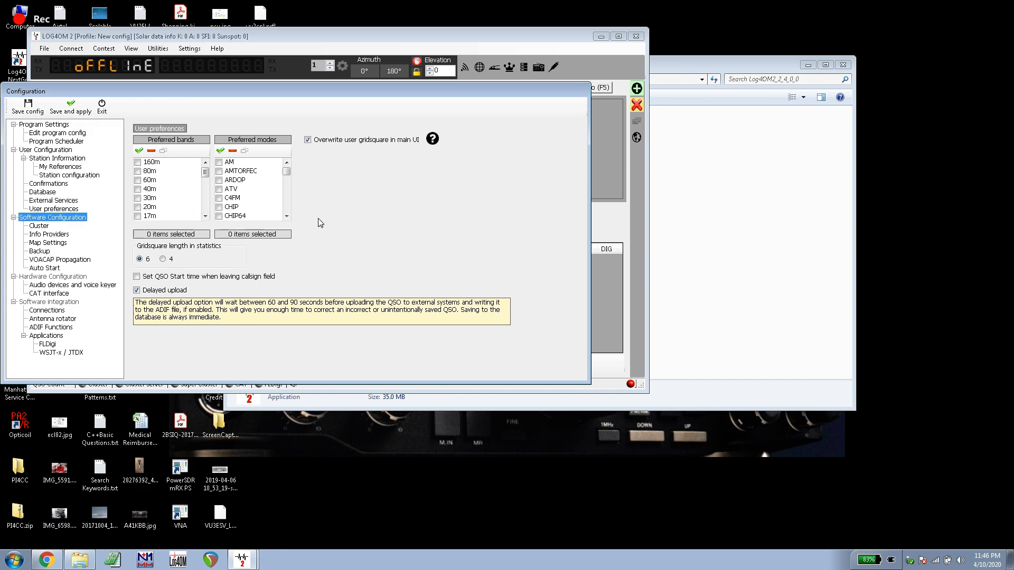
click(42, 228)
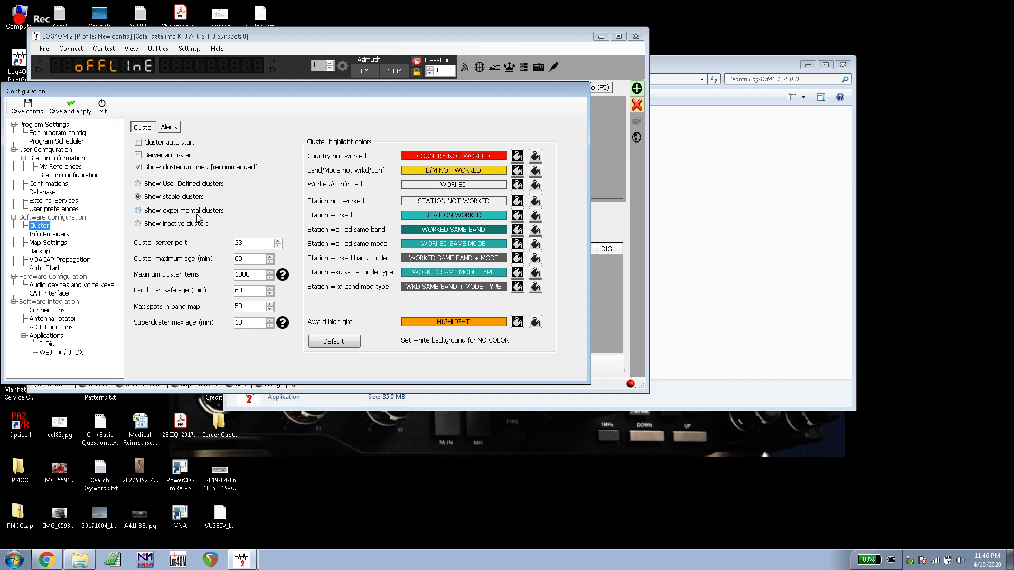
click(139, 143)
click(167, 131)
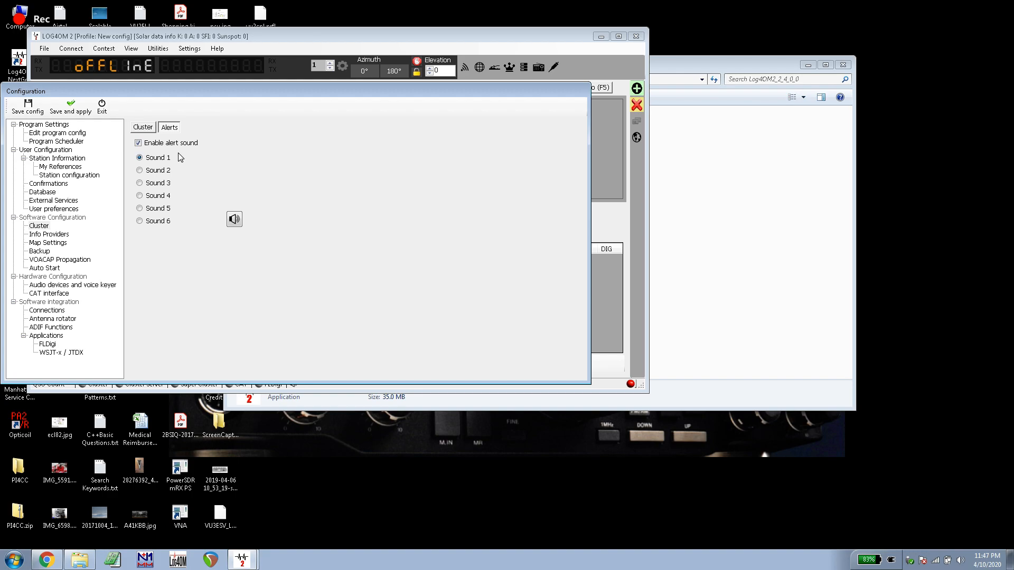
Step: Set QRZ.COM as the primary info source and the web external source, and check the info providers' CQ and ITU source priorities
click(61, 235)
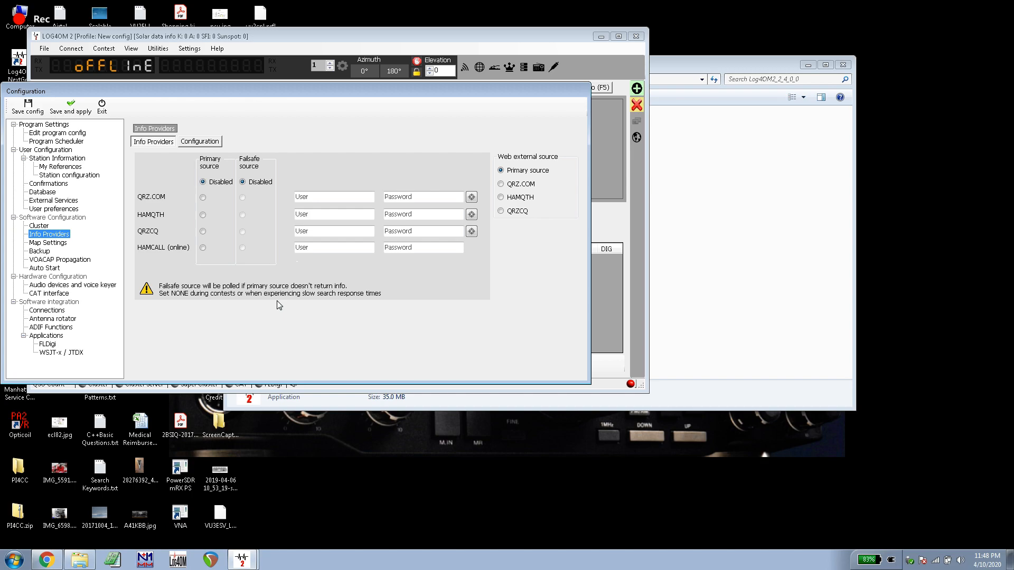
click(202, 197)
click(324, 197)
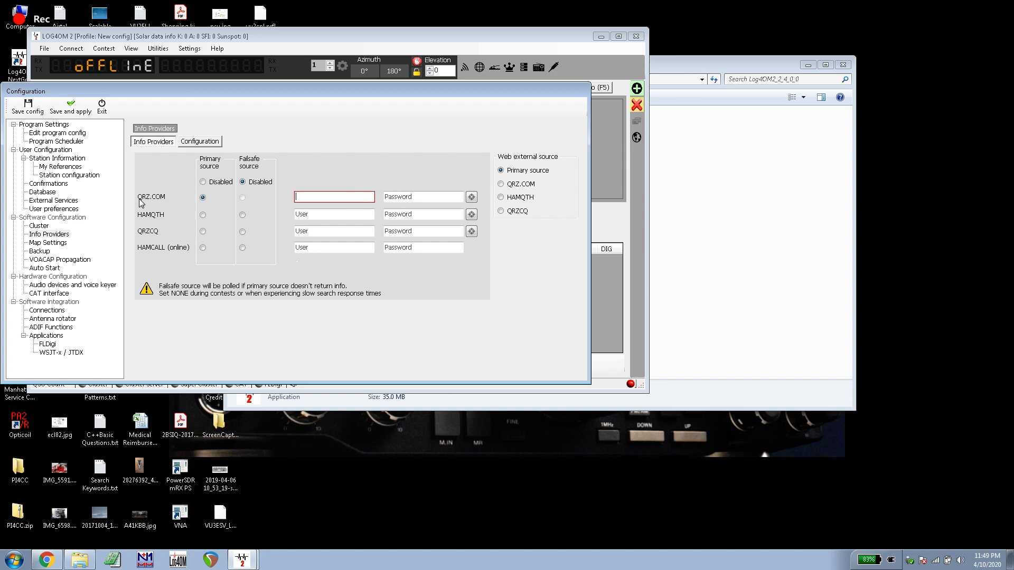
drag(239, 95, 275, 109)
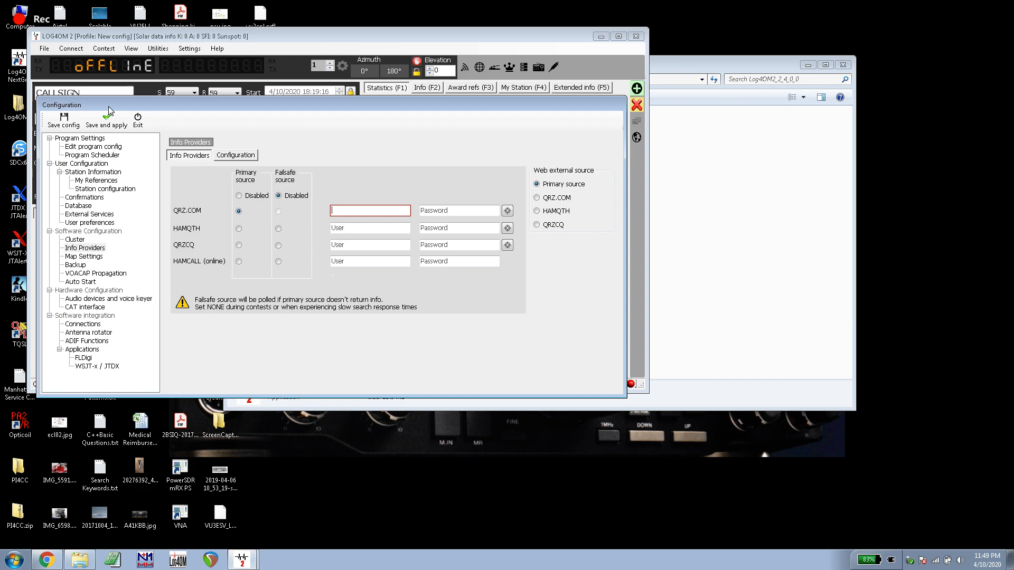
click(536, 198)
click(233, 156)
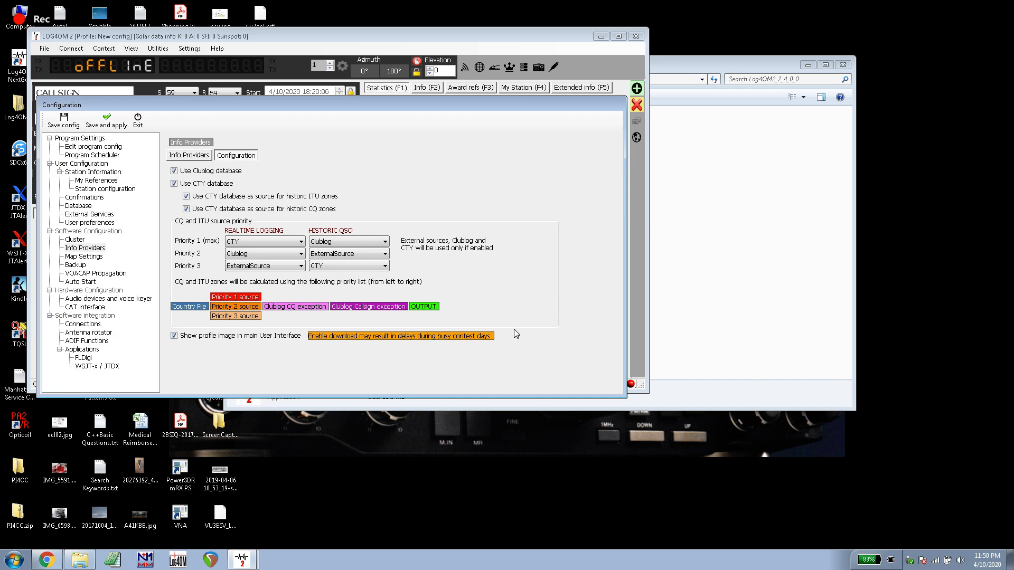
Step: Preview the alternate and user-defined map choices in the Map Settings and return to the standard World map
click(88, 257)
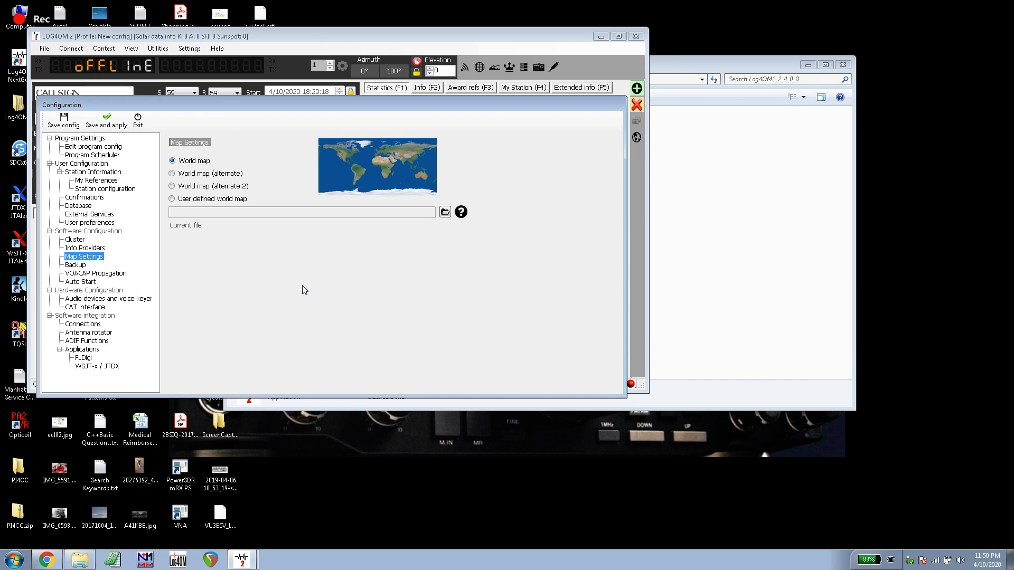
click(172, 174)
click(172, 186)
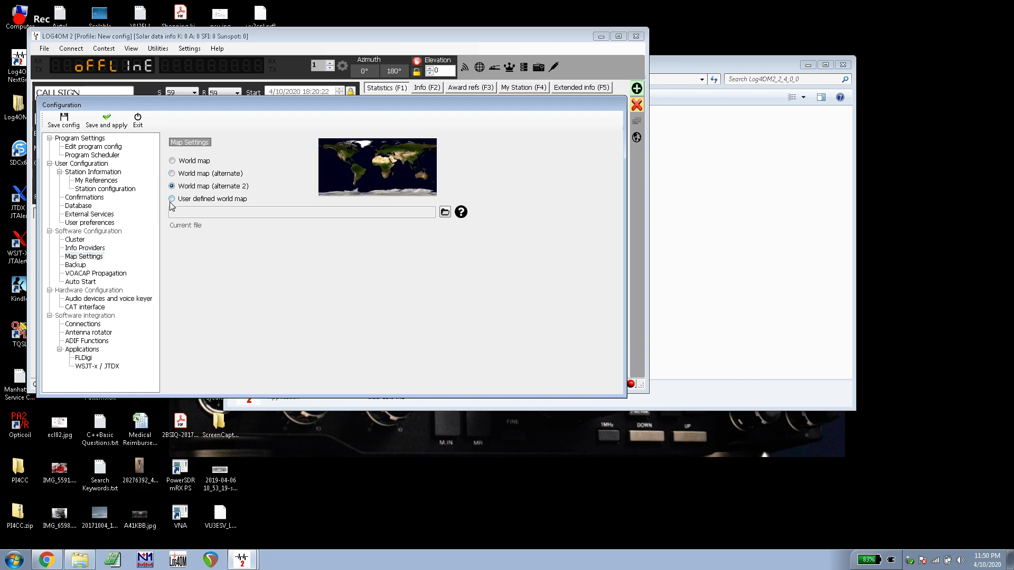
click(171, 199)
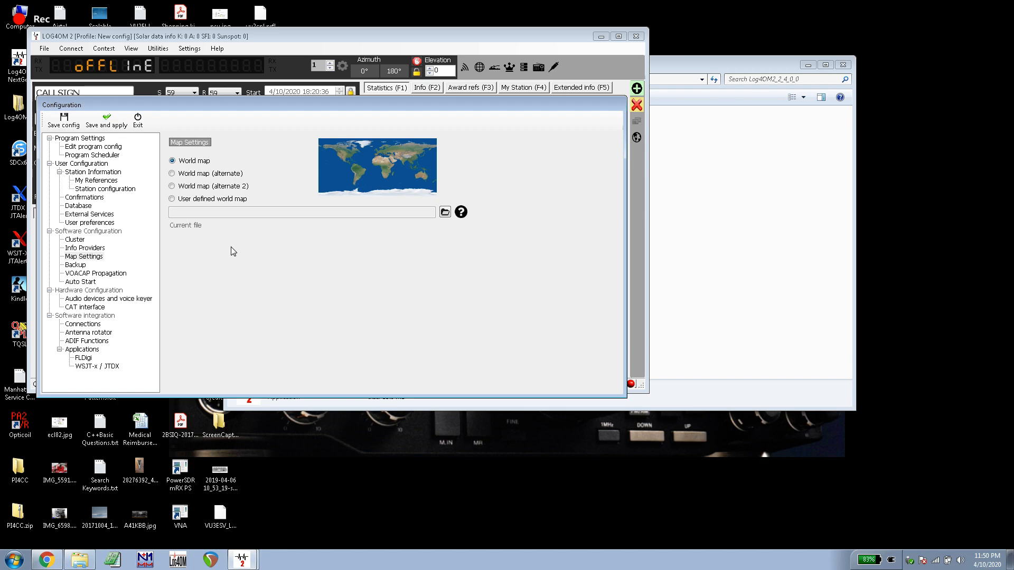
Step: Review the Backup, VOACAP Propagation and Auto Start settings, opening and cancelling the Auto Start program file selection
click(75, 265)
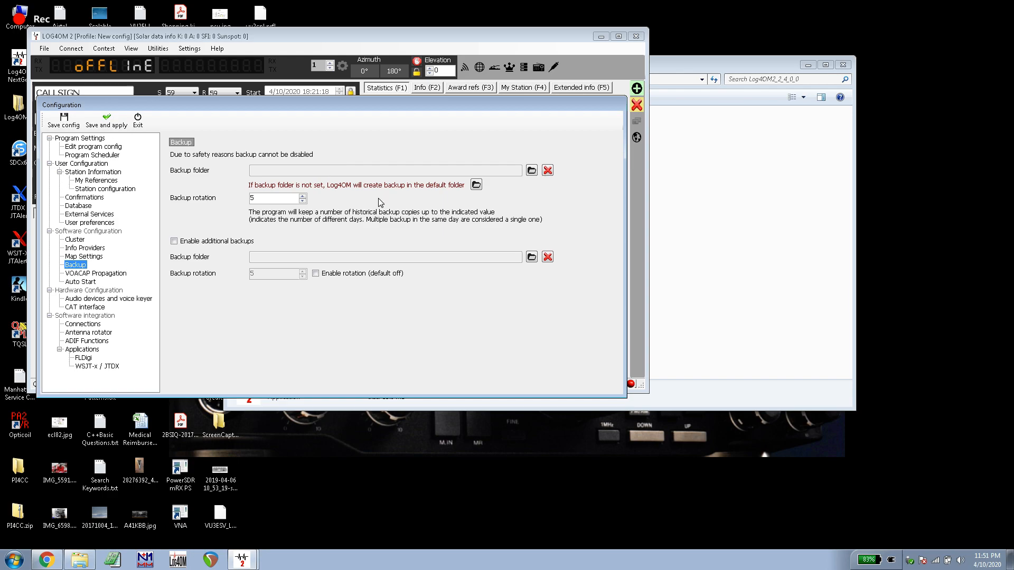
click(102, 273)
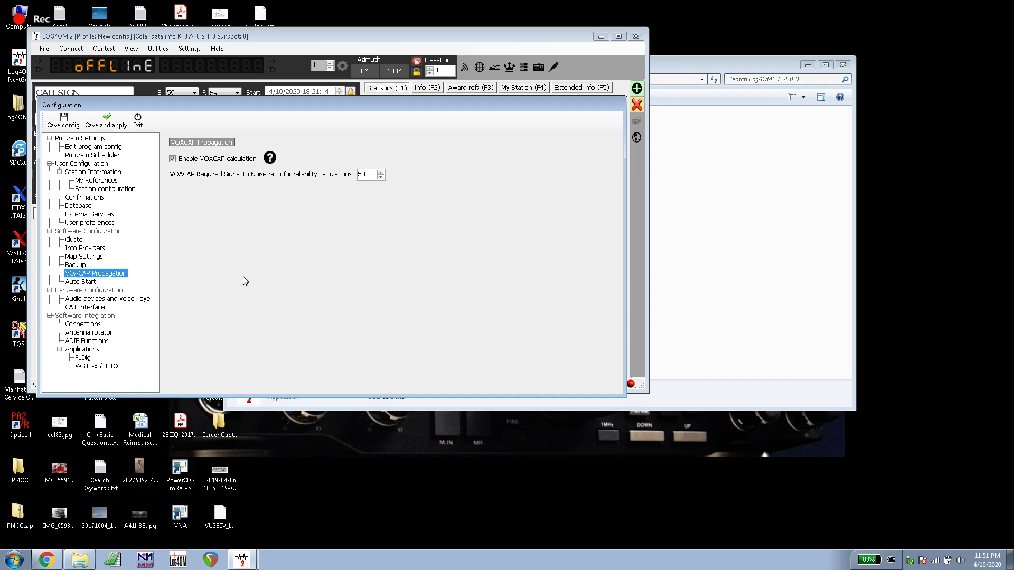
click(85, 282)
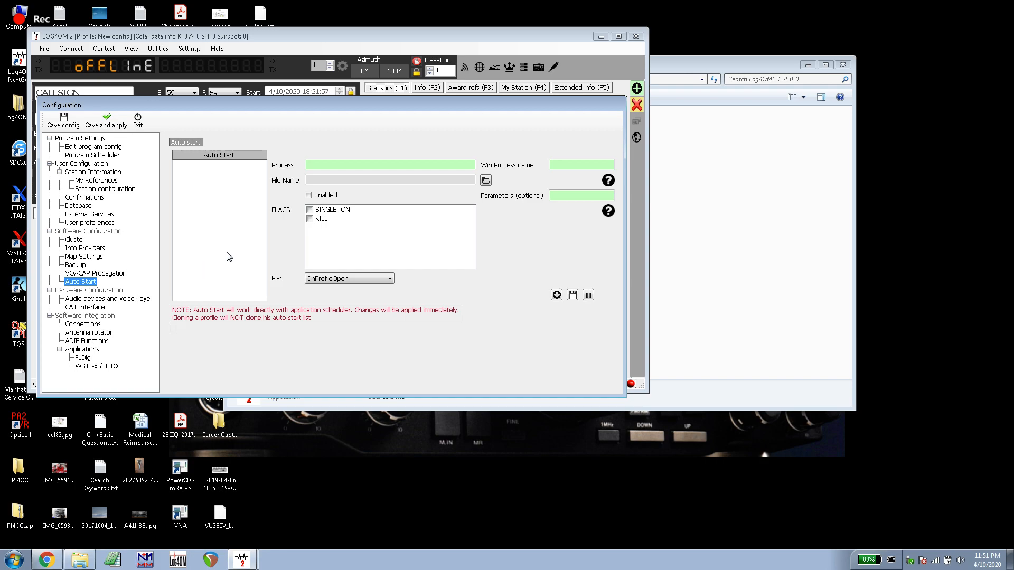
click(485, 180)
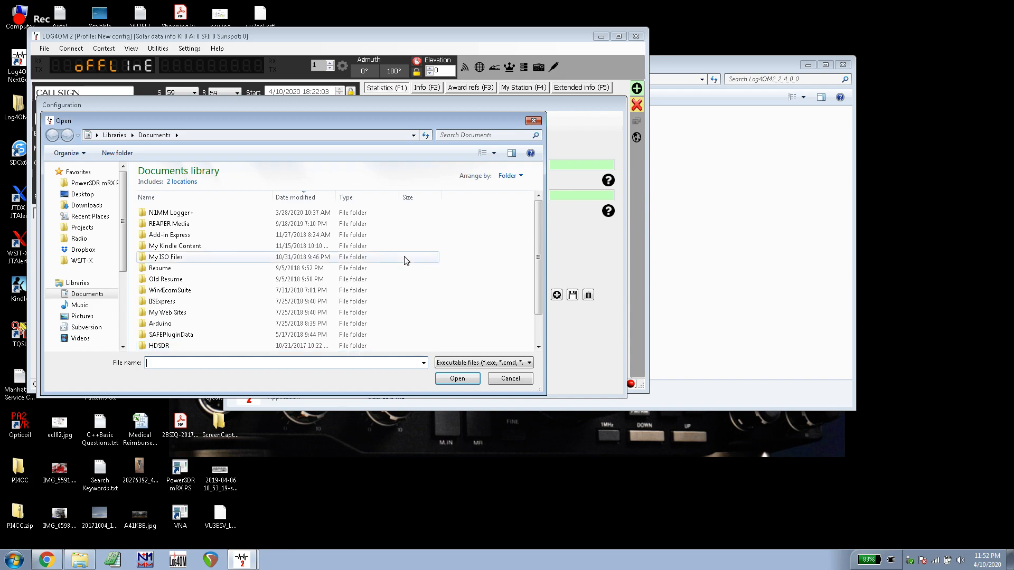
click(533, 121)
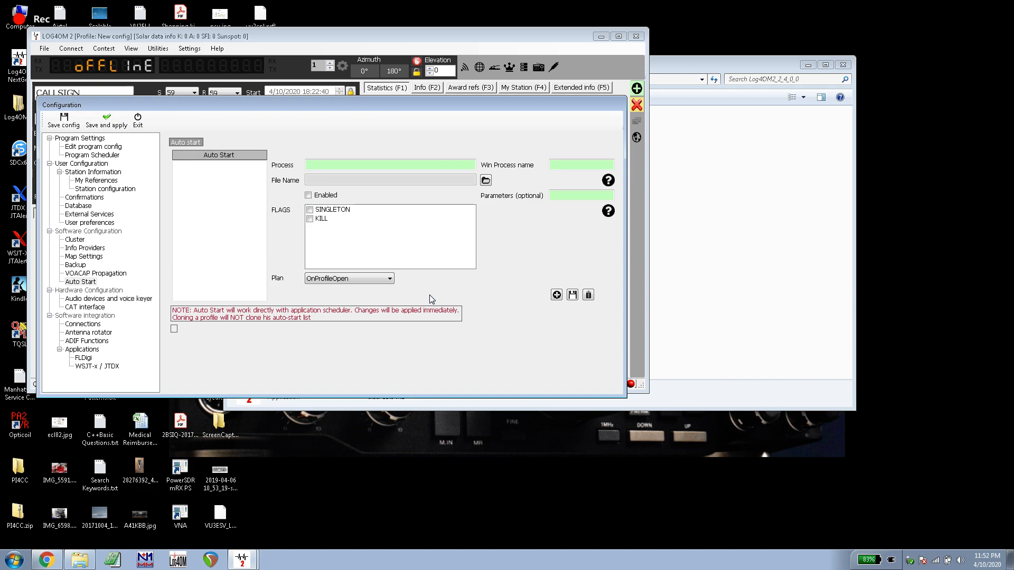
Step: Examine the audio devices and voice keyer settings, including the available choices for the microphone input from the radio
click(94, 290)
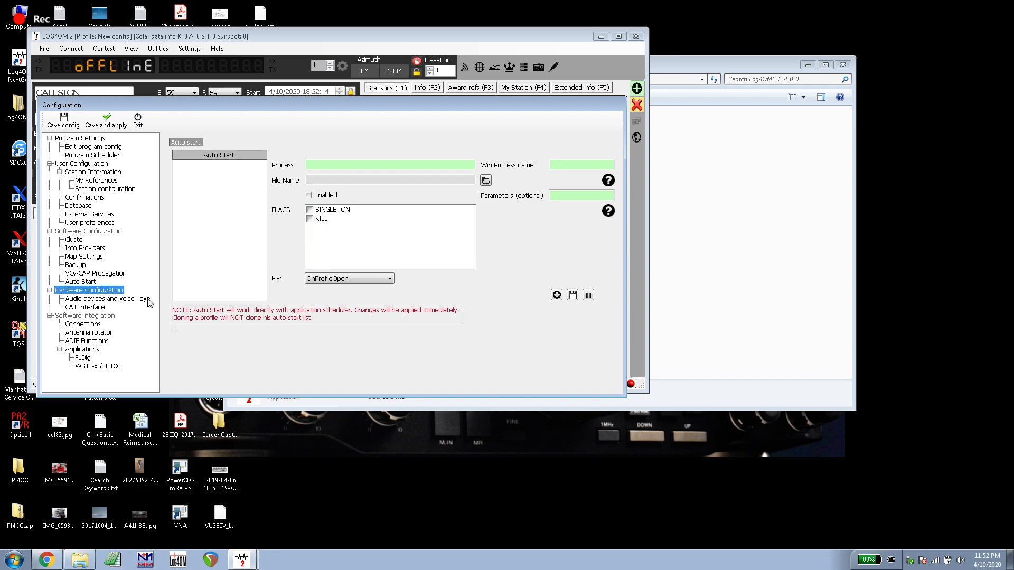
click(111, 299)
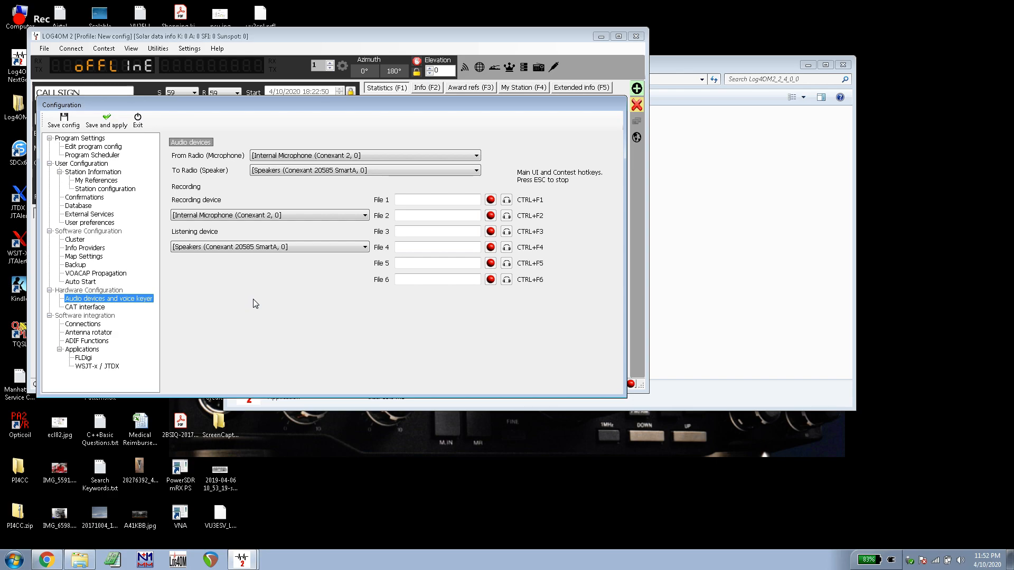
click(305, 157)
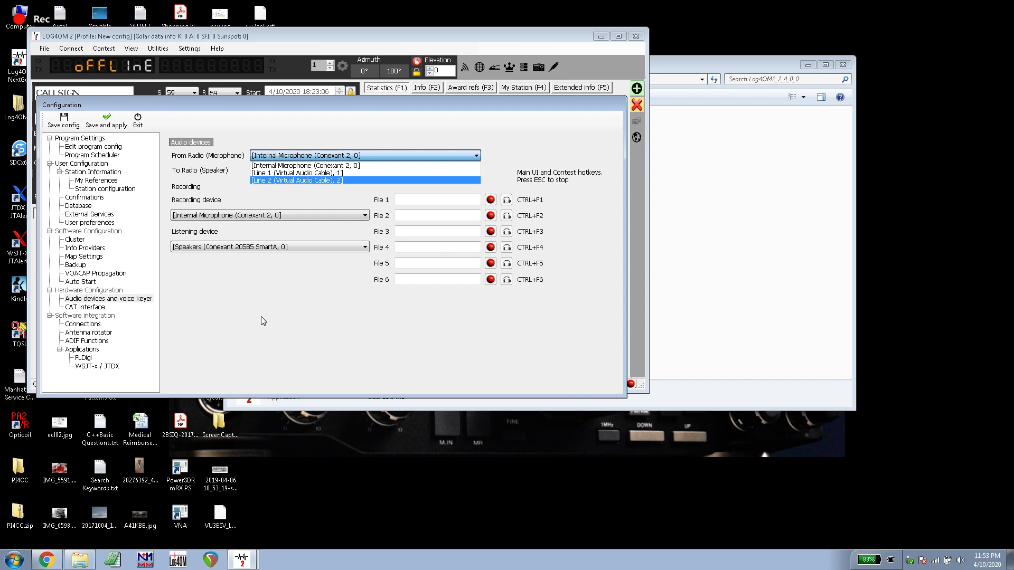
click(288, 306)
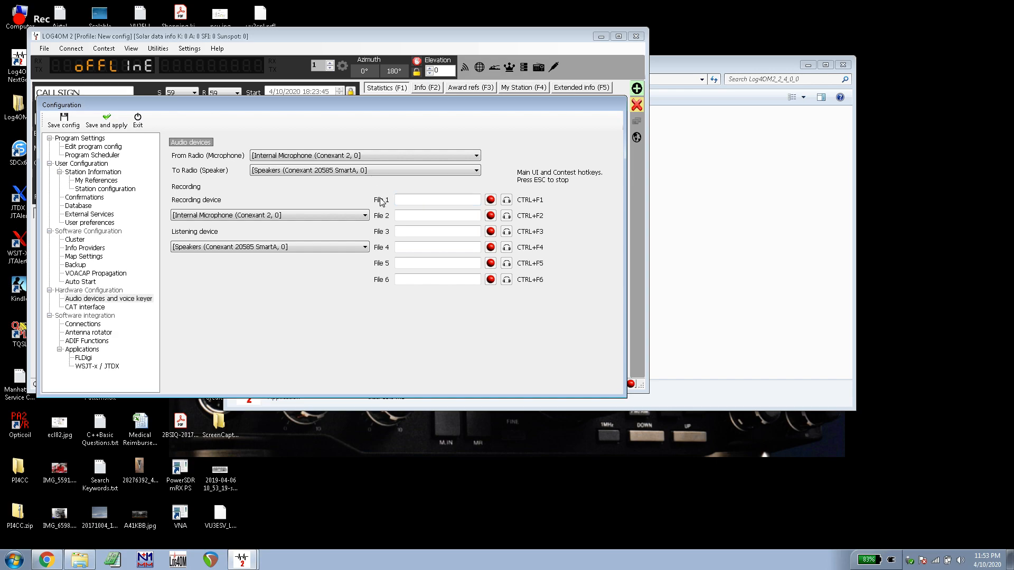
Step: Set the CAT engine to Omnirig and check the CAT delay and PTT key settings
click(71, 307)
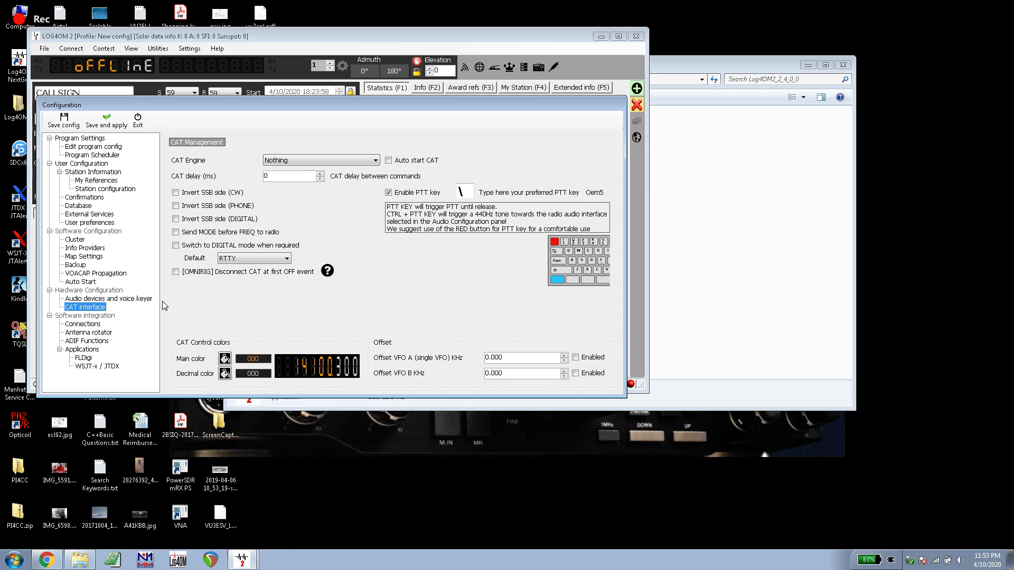
click(362, 159)
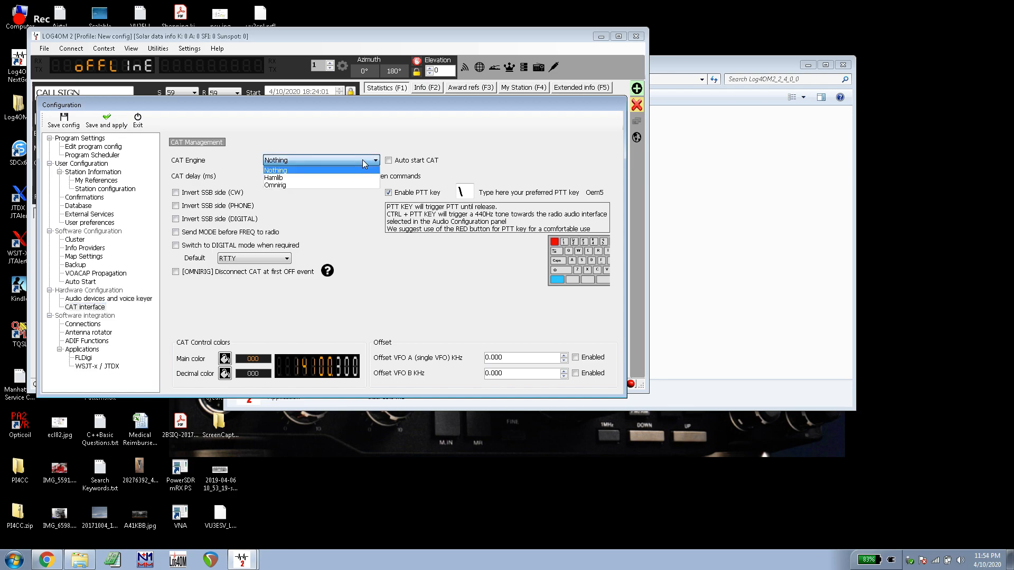
click(321, 185)
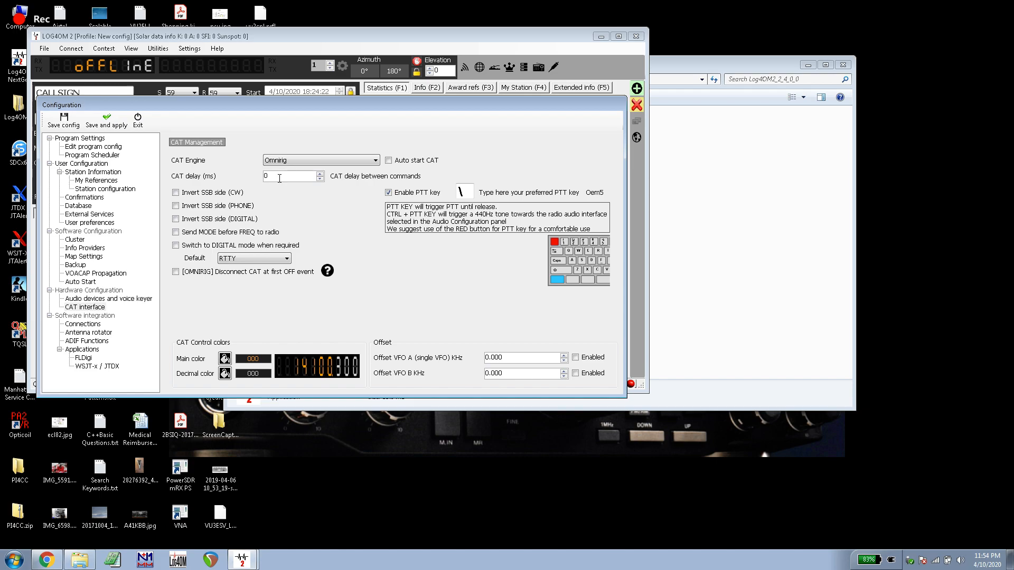
drag(279, 179, 252, 180)
click(462, 191)
Step: Review the software integration settings for UDP connections, the antenna rotator, ADIF functions and FLDigi
click(96, 324)
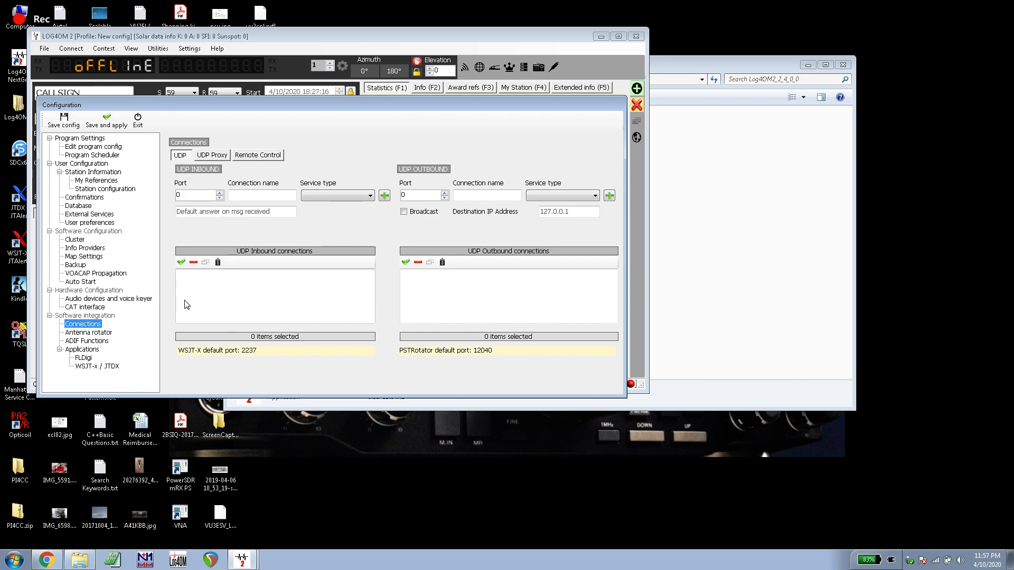
click(89, 332)
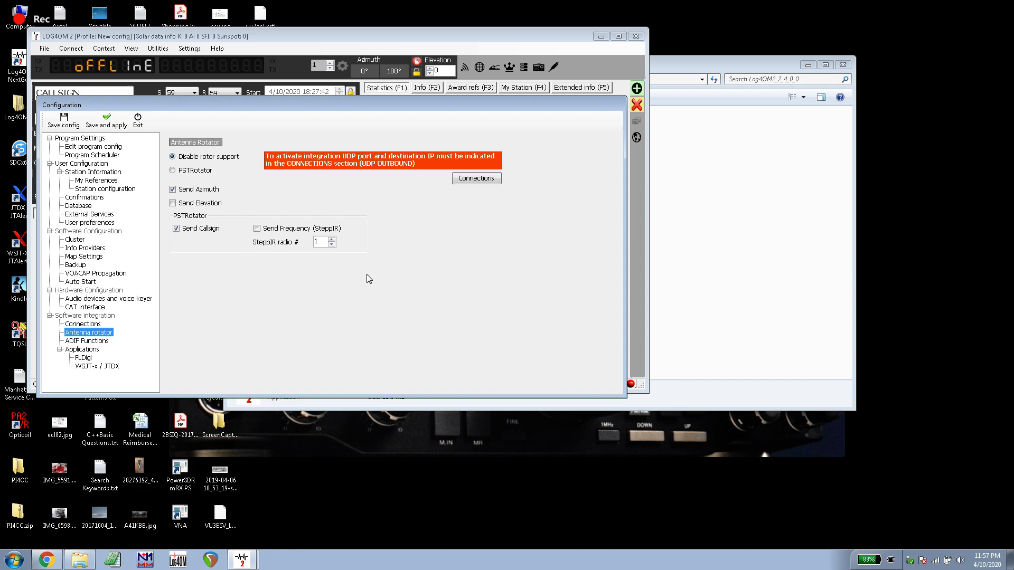
click(91, 341)
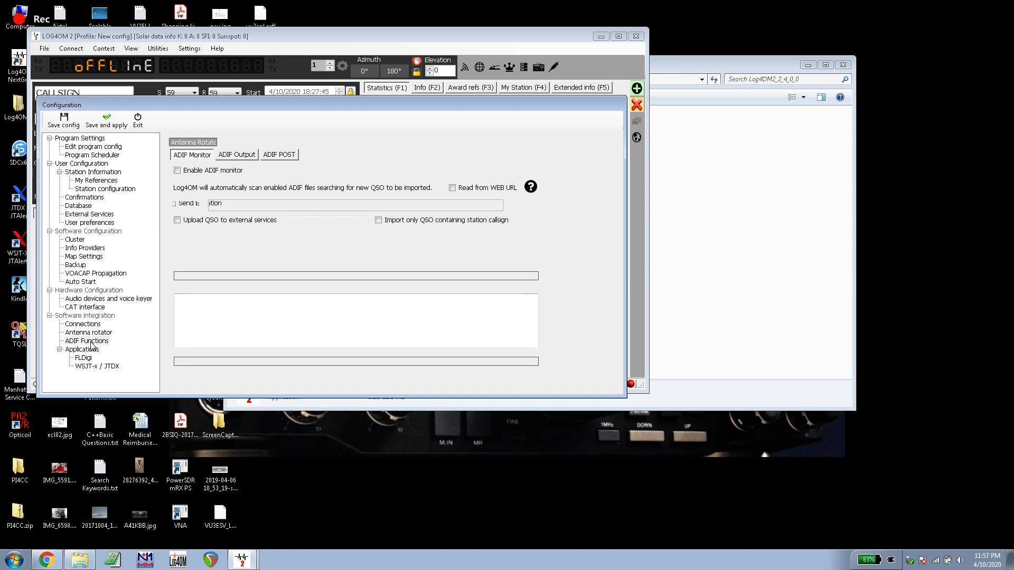
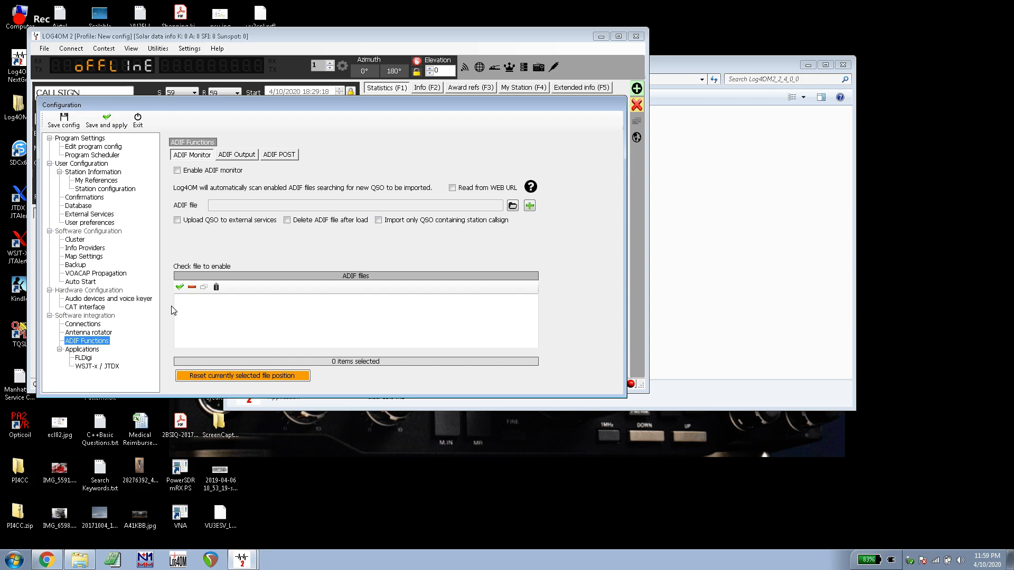
click(83, 350)
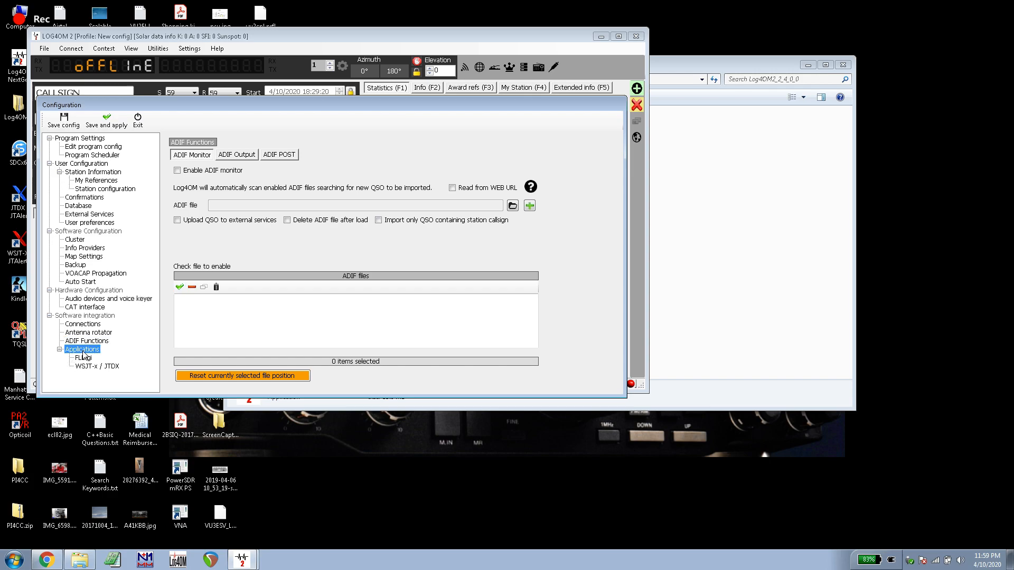
click(83, 358)
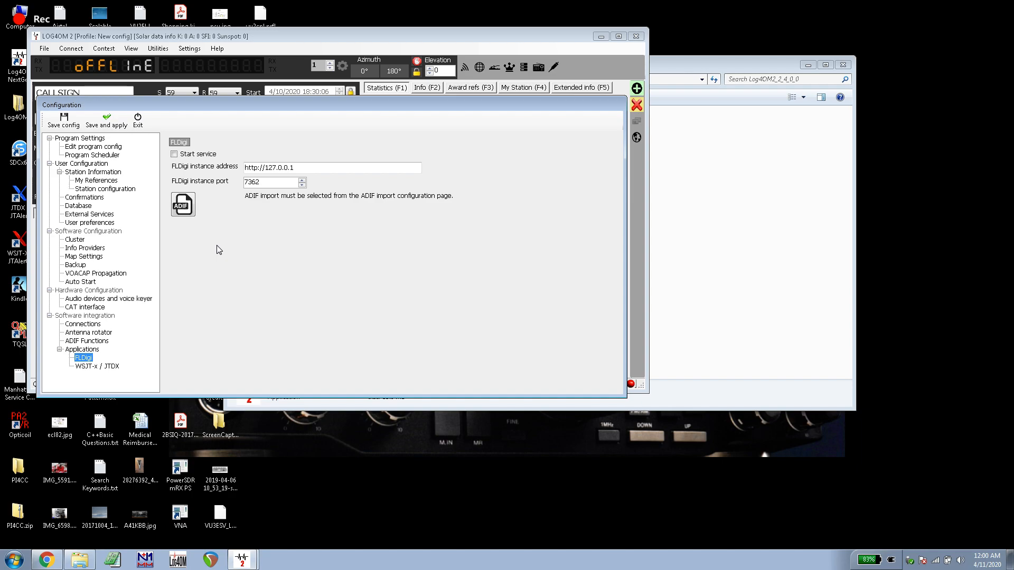
Step: Review the WSJT-x / JTDX integration settings and exit the configuration
click(98, 366)
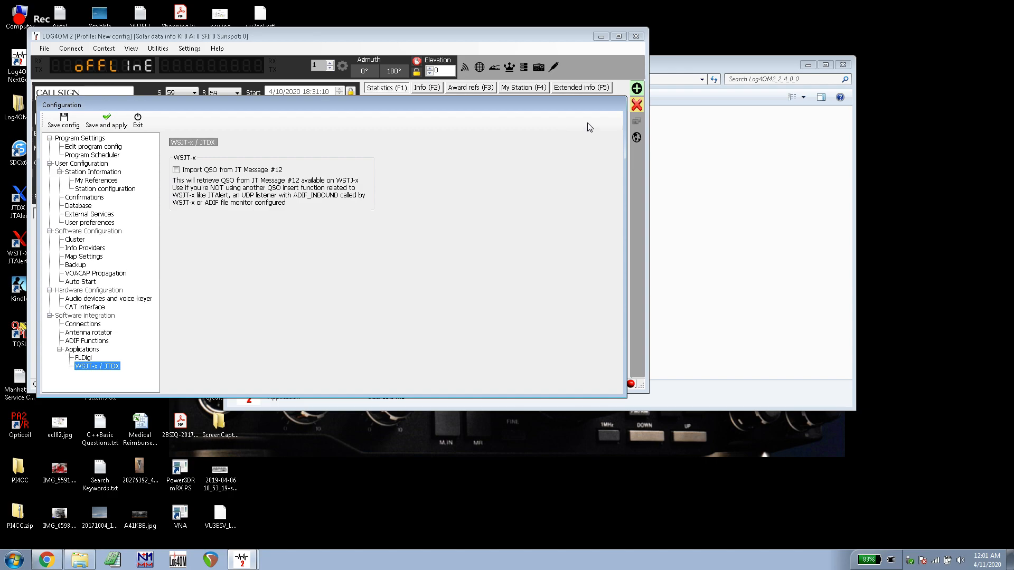
click(141, 123)
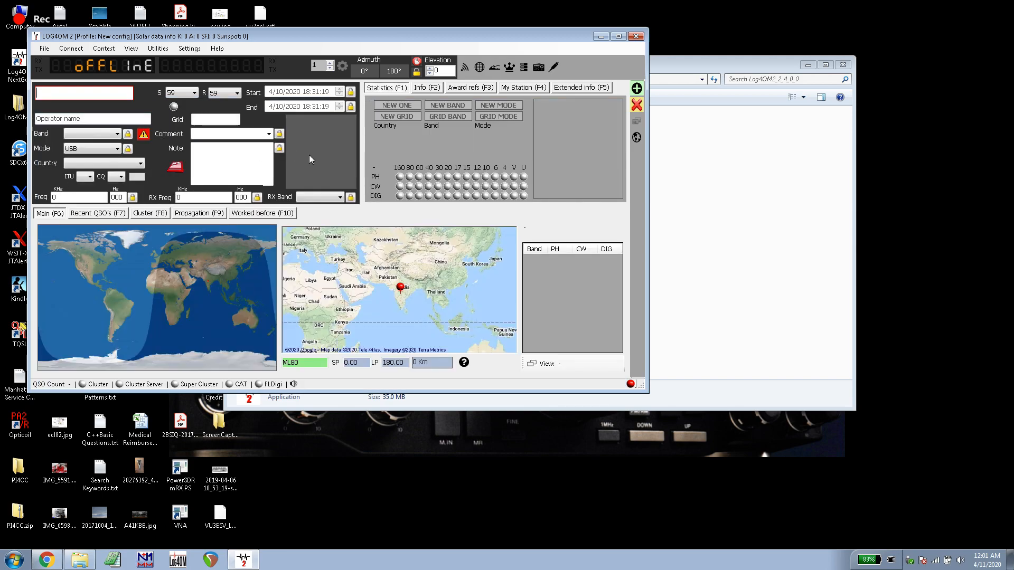
Step: Maximize the main window and examine the available values for the sent signal report
click(618, 35)
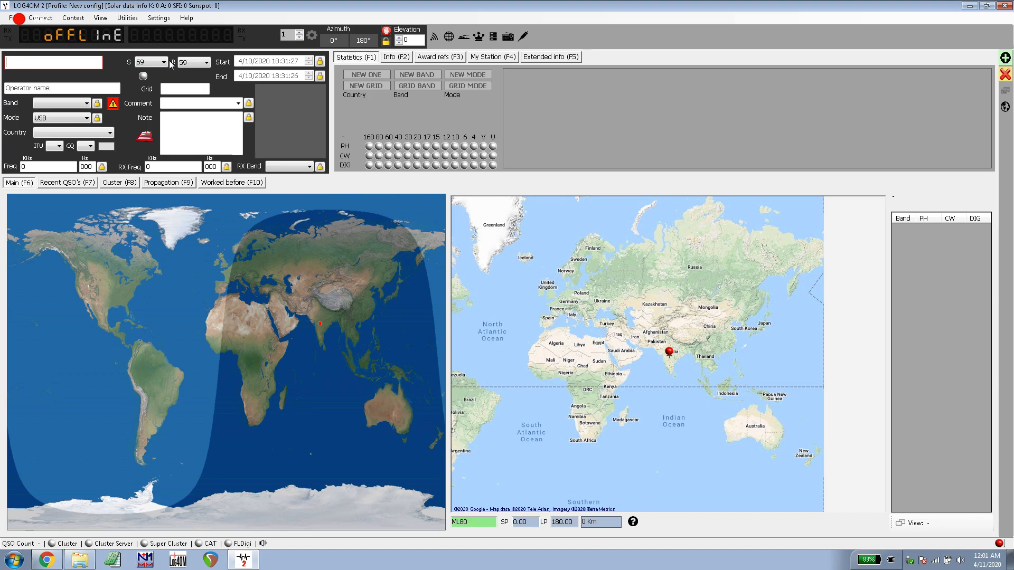
click(163, 62)
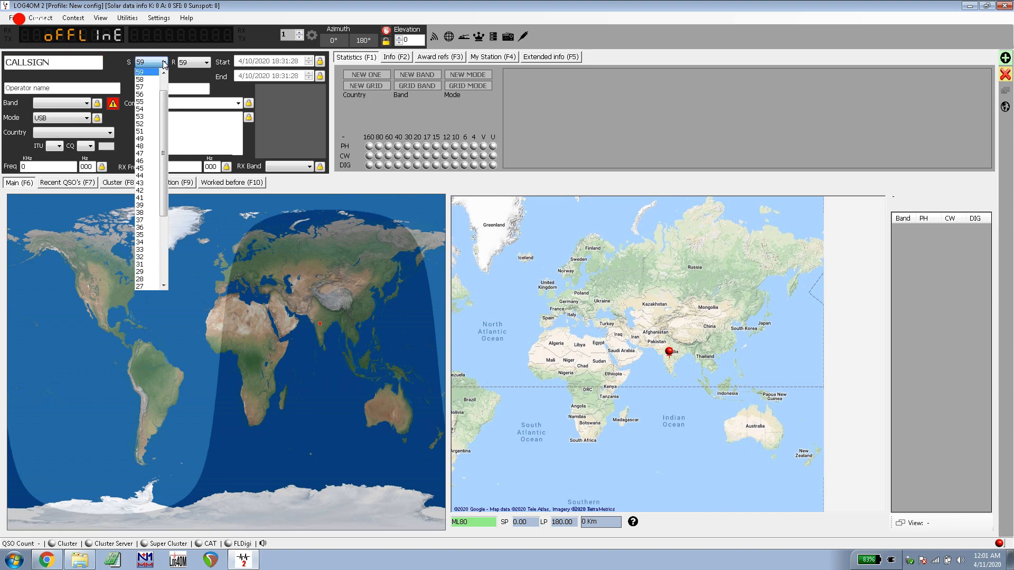
click(190, 68)
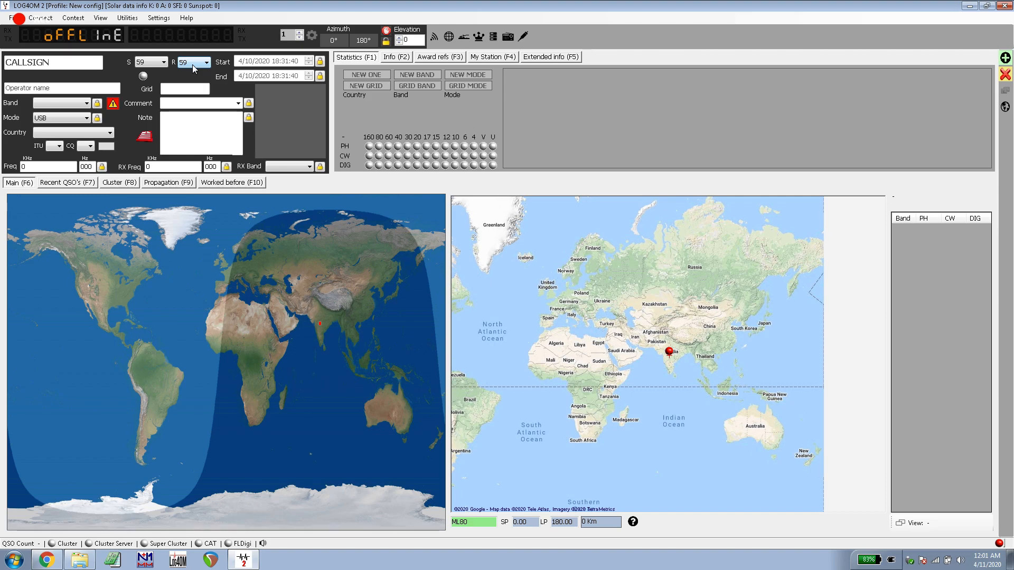
Step: Minimize the remote desktop session, switch to the local Log4OM 2 window, maximize it and show its main map view
mouse_move(505, 1)
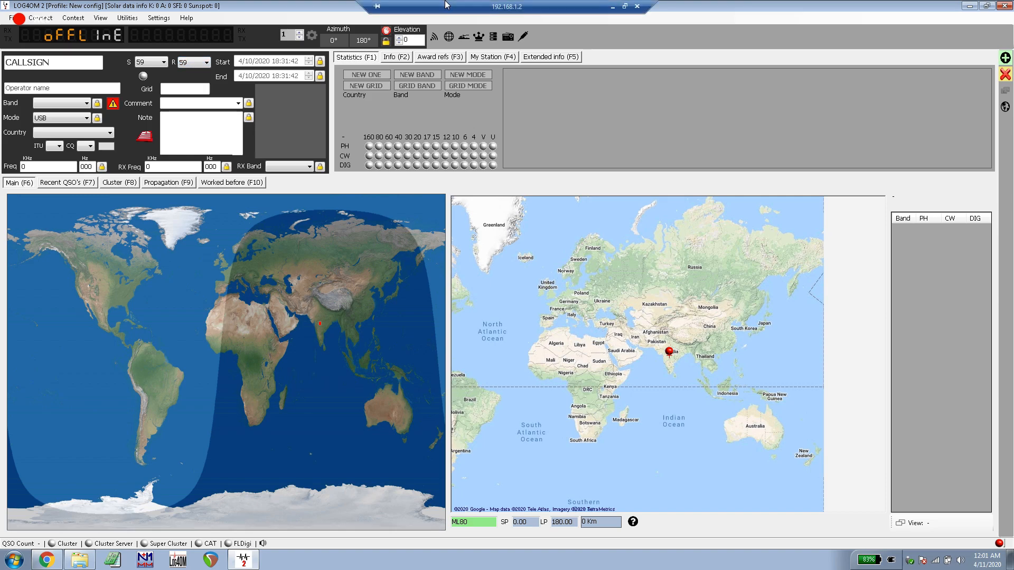
click(611, 7)
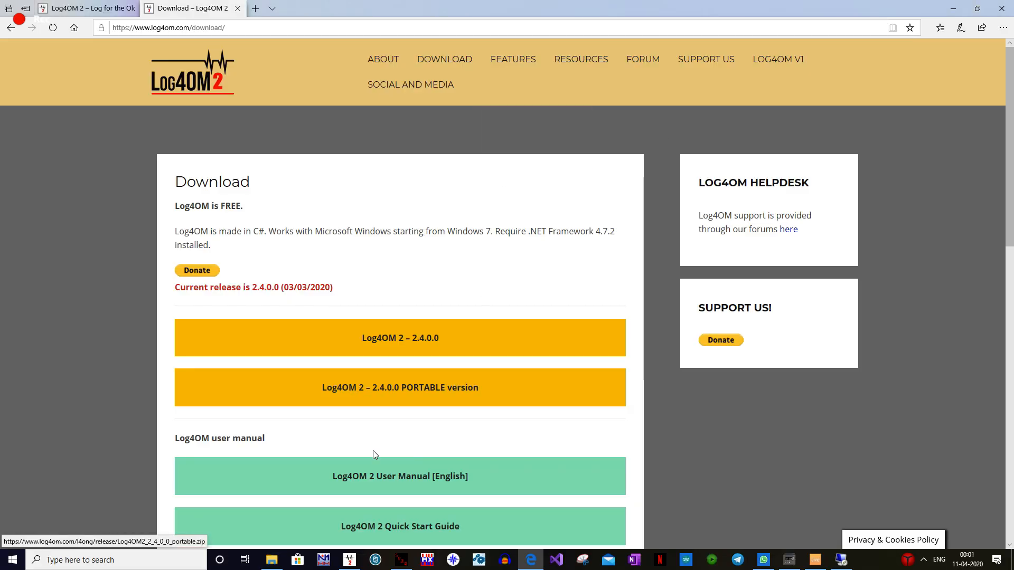
click(349, 559)
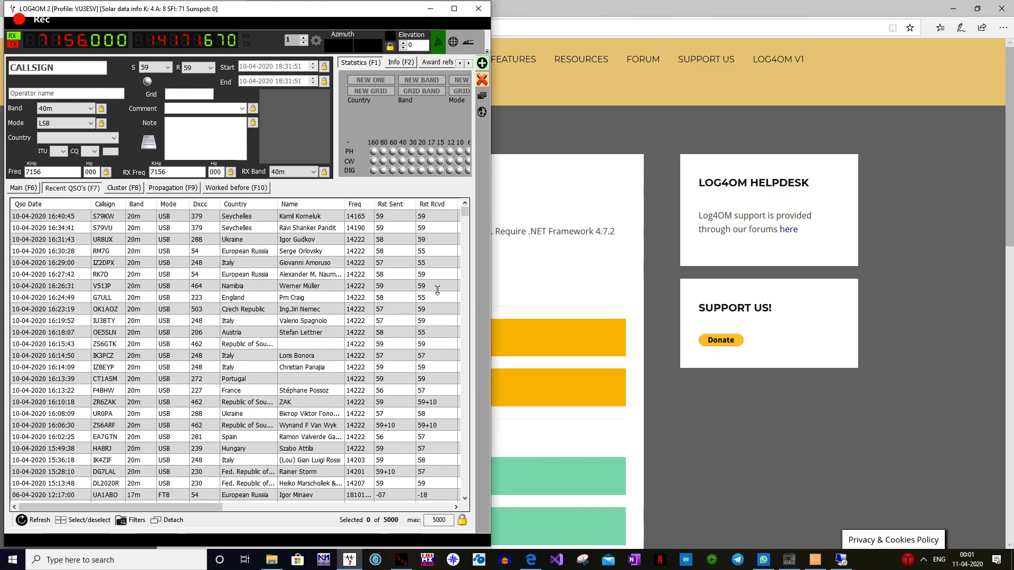
click(454, 9)
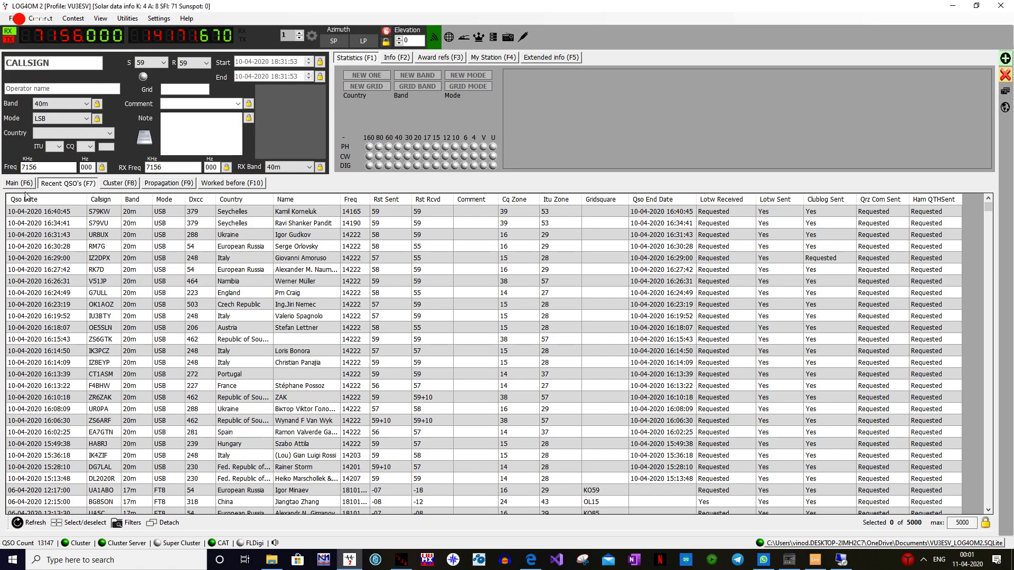
click(13, 187)
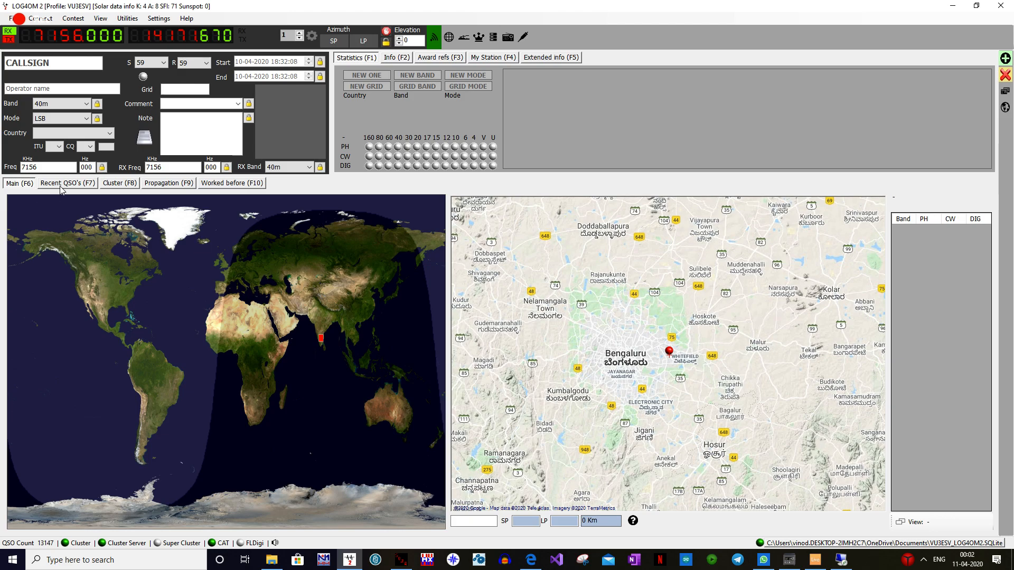
click(47, 66)
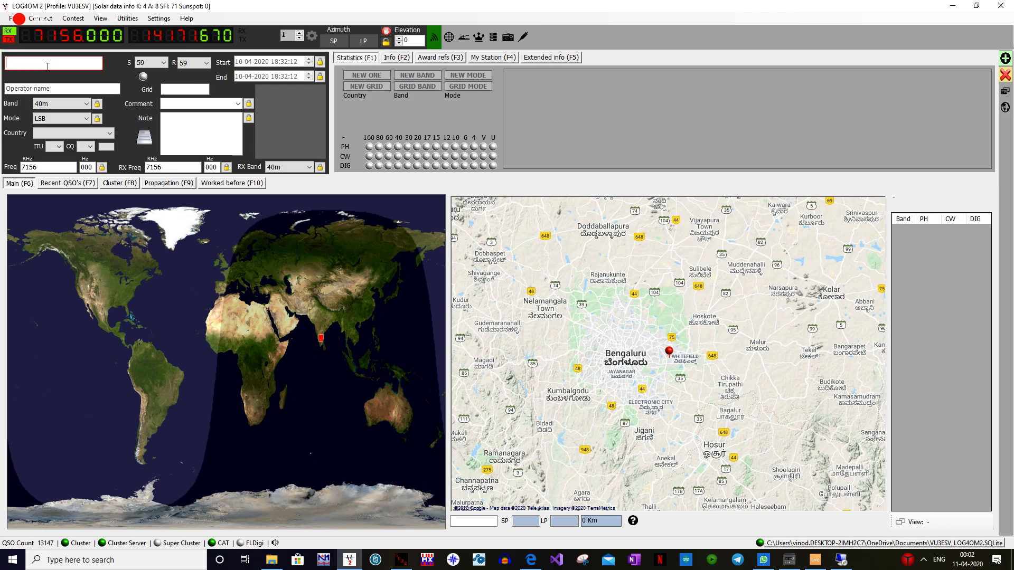
text(V)
text(U20)
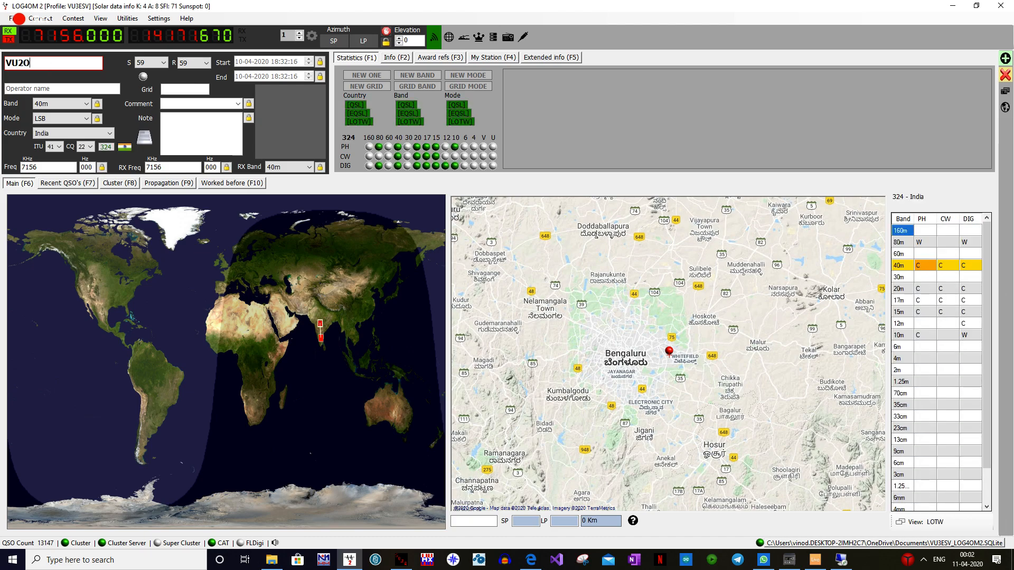
key(BackSpace)
text(OY)
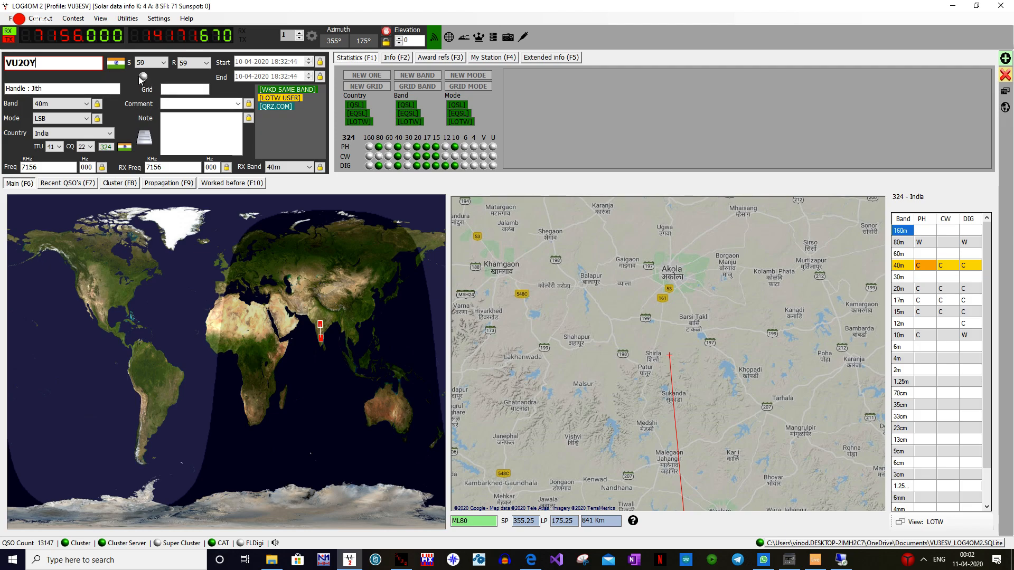
Step: Check the entered station's grid field and previously worked contacts, and return to the main map view
click(177, 88)
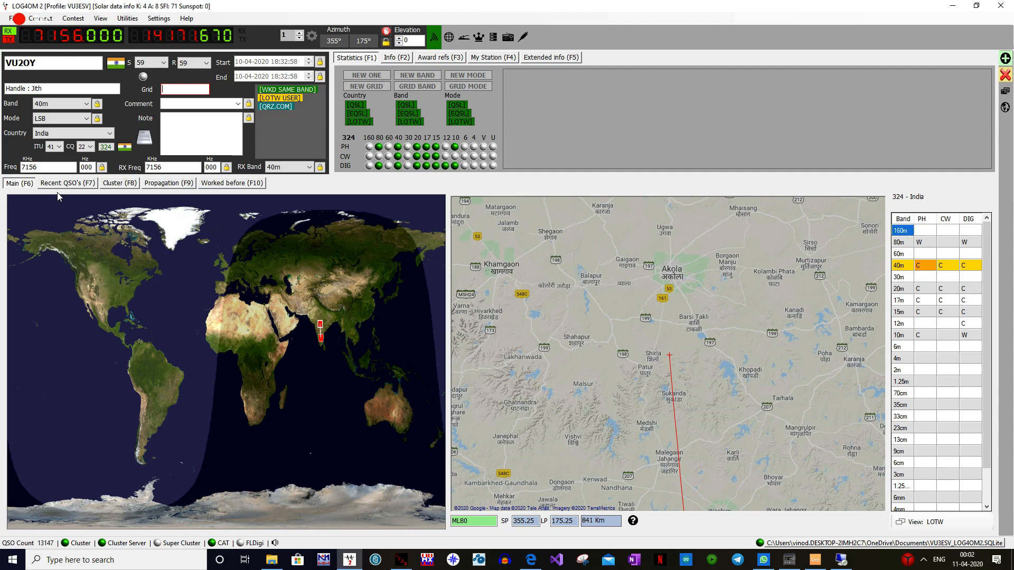
click(233, 185)
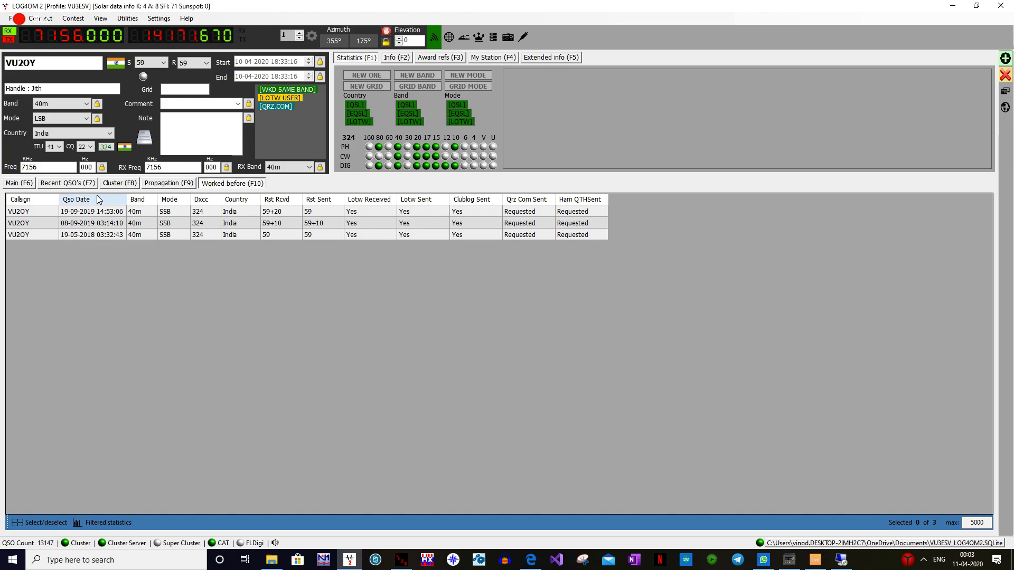
click(63, 184)
click(17, 184)
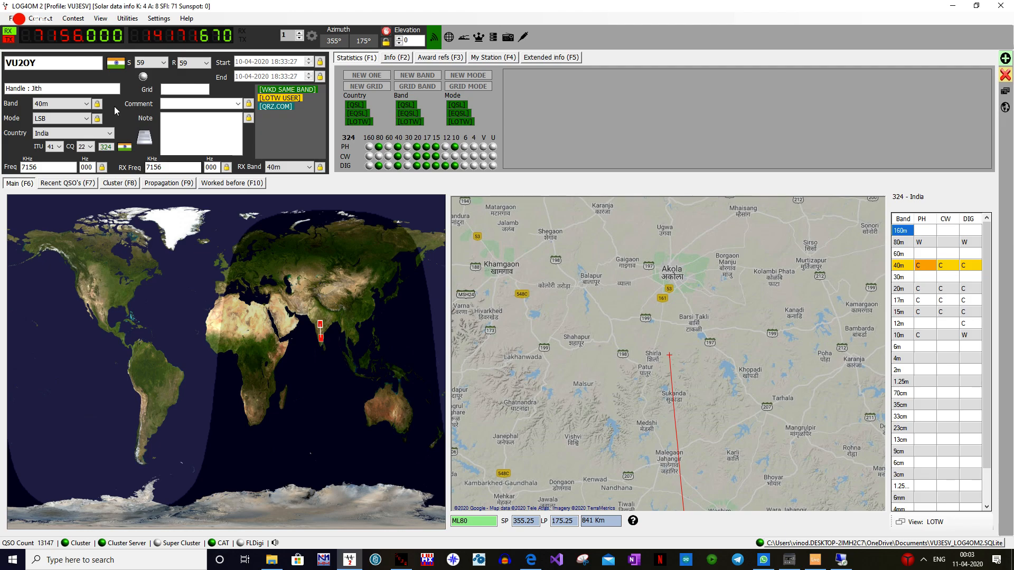
Step: Replace the callsign with EA3HSO and highlight the station's distance below the map
drag(51, 63, 5, 63)
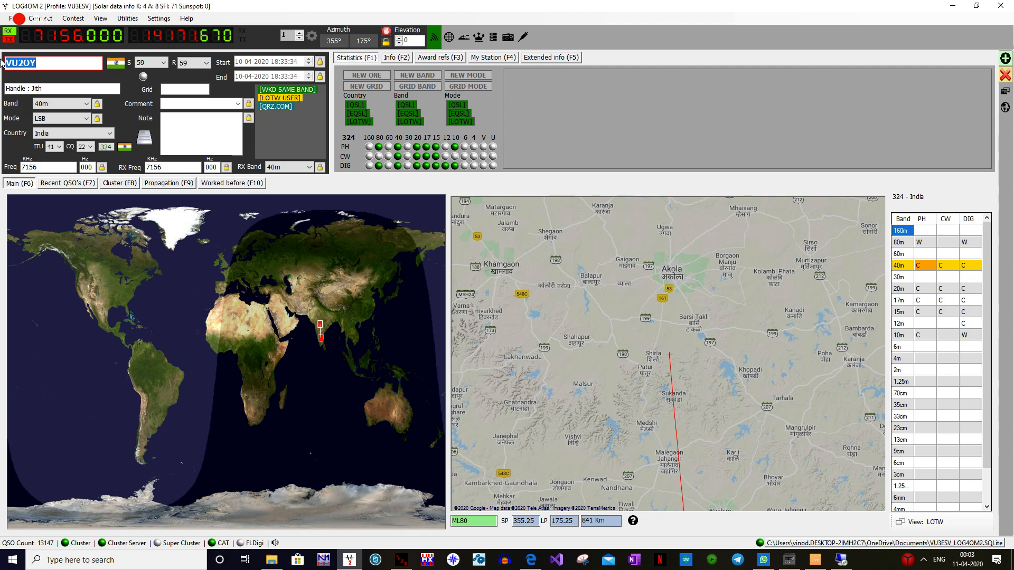
text(EA3HS)
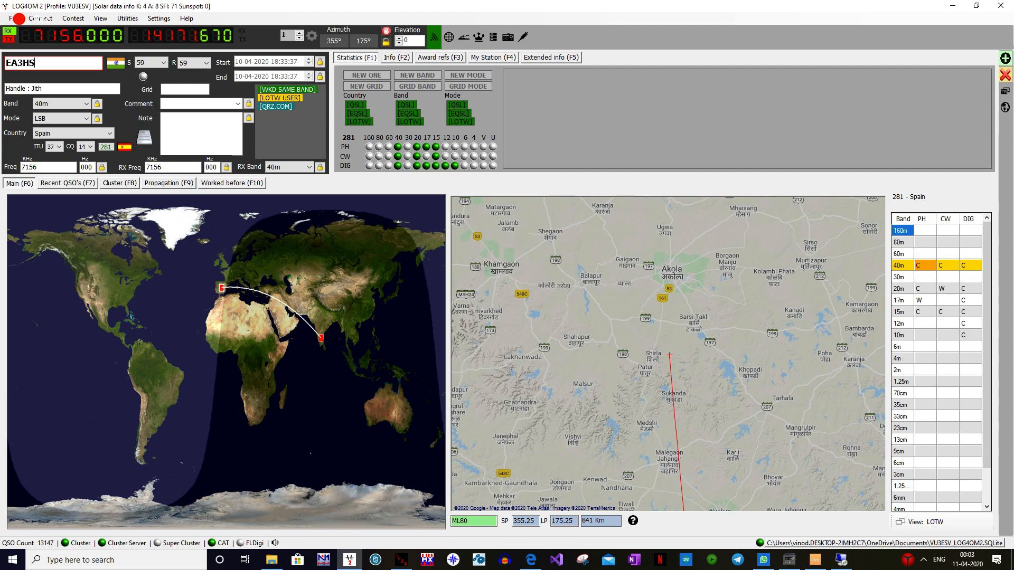
text(O)
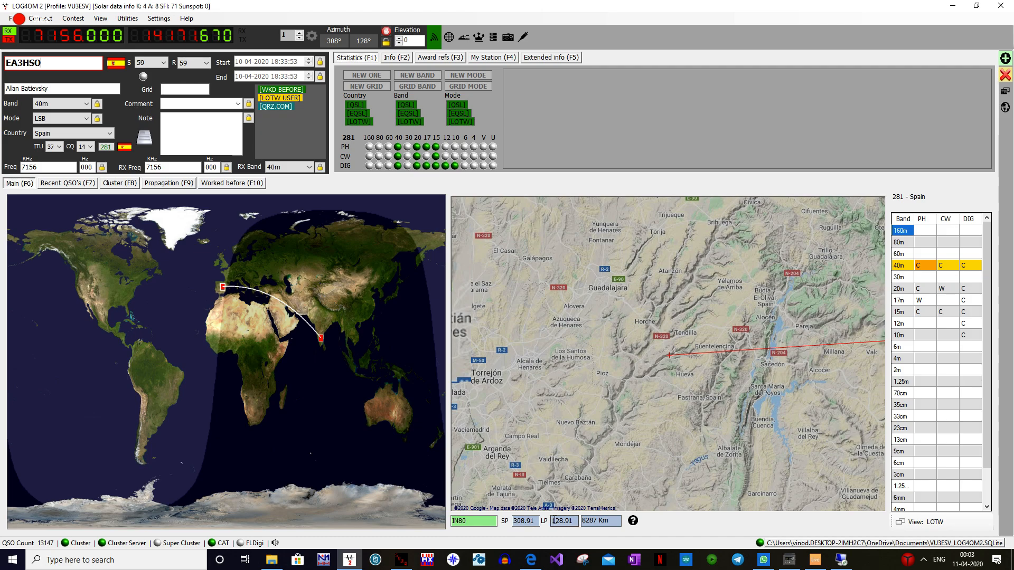
drag(611, 521, 581, 522)
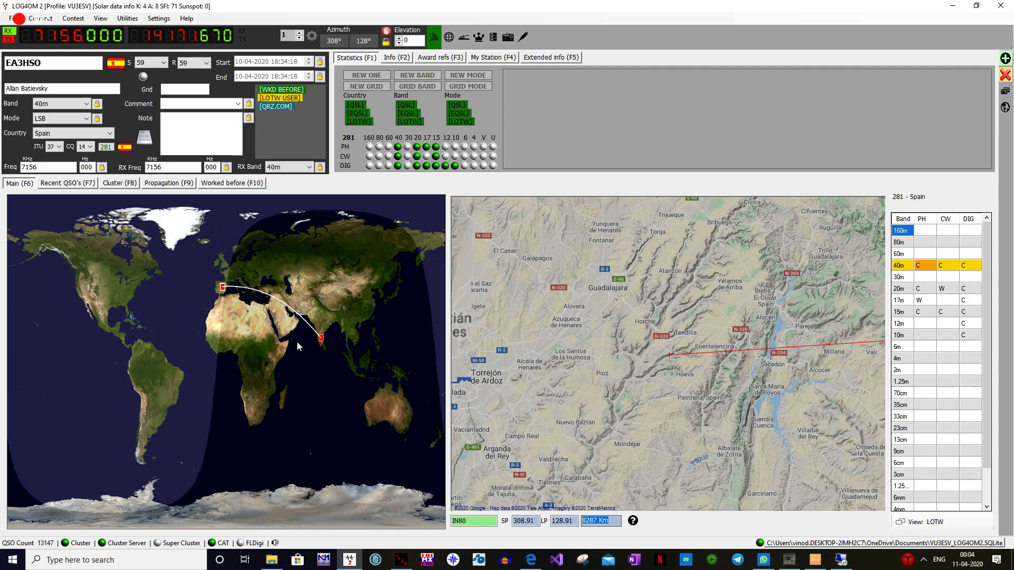
Step: Review the recent QSO list and the cluster spots, including the cluster's filter and beam options
click(89, 184)
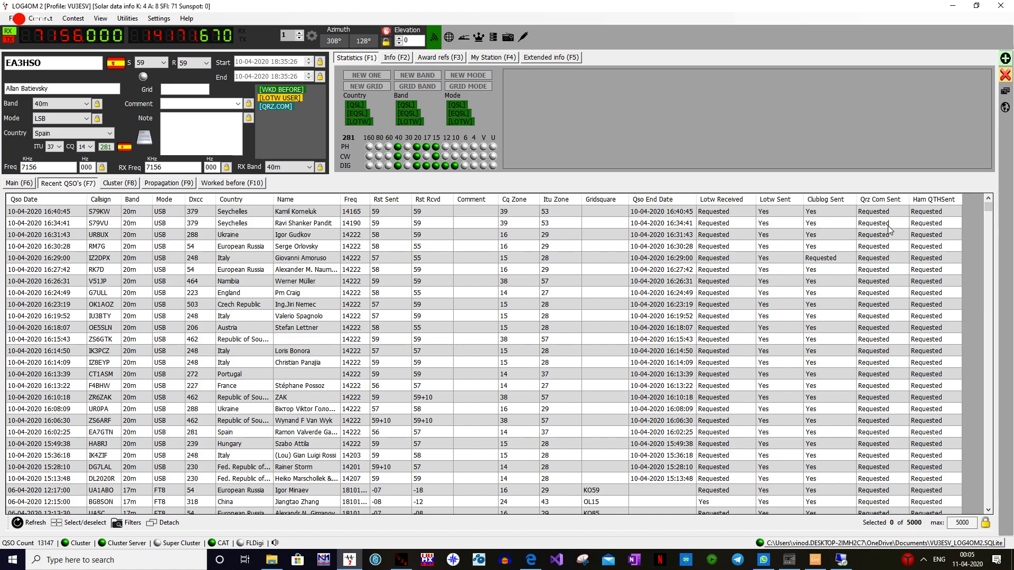
click(124, 184)
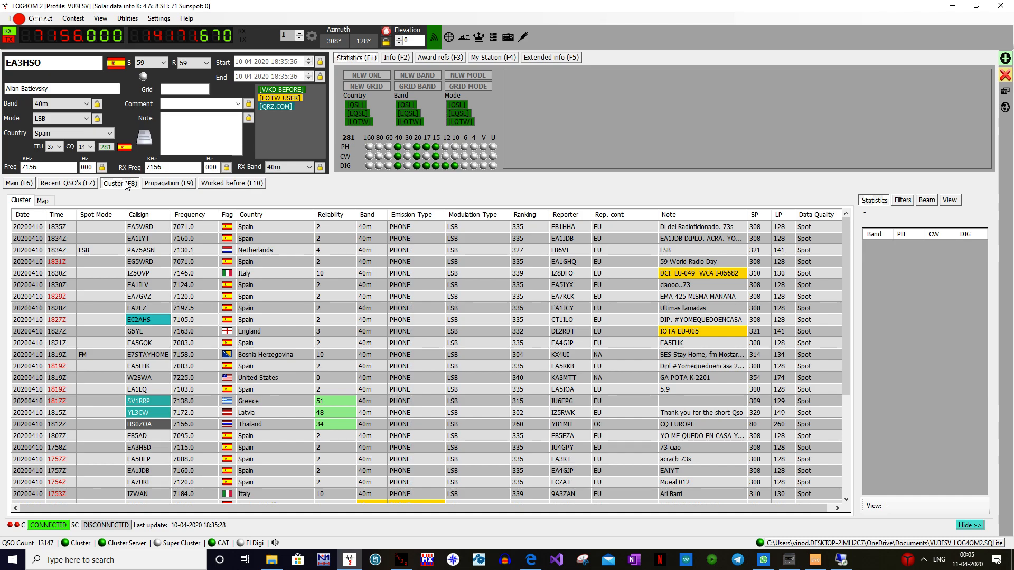
click(902, 200)
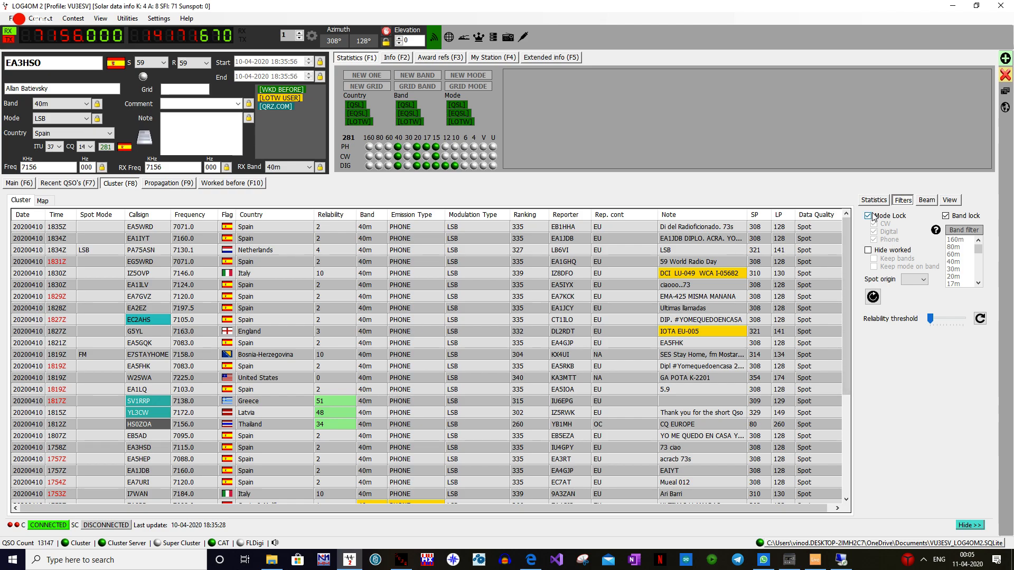
click(935, 200)
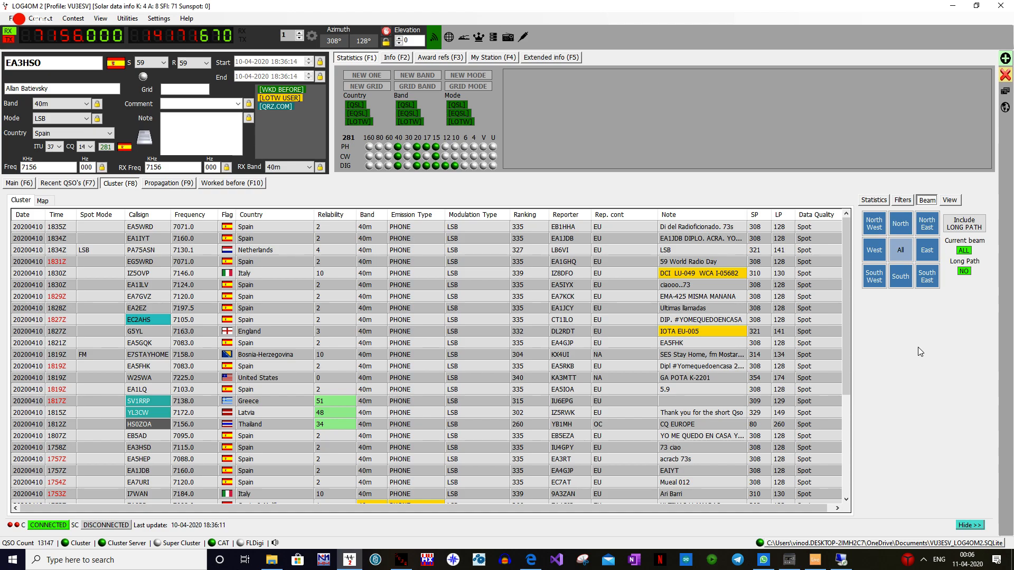
Step: Select Worked, EQSL, LOTW and QSL for the cluster's statistic view and hide the cluster's side options
click(953, 202)
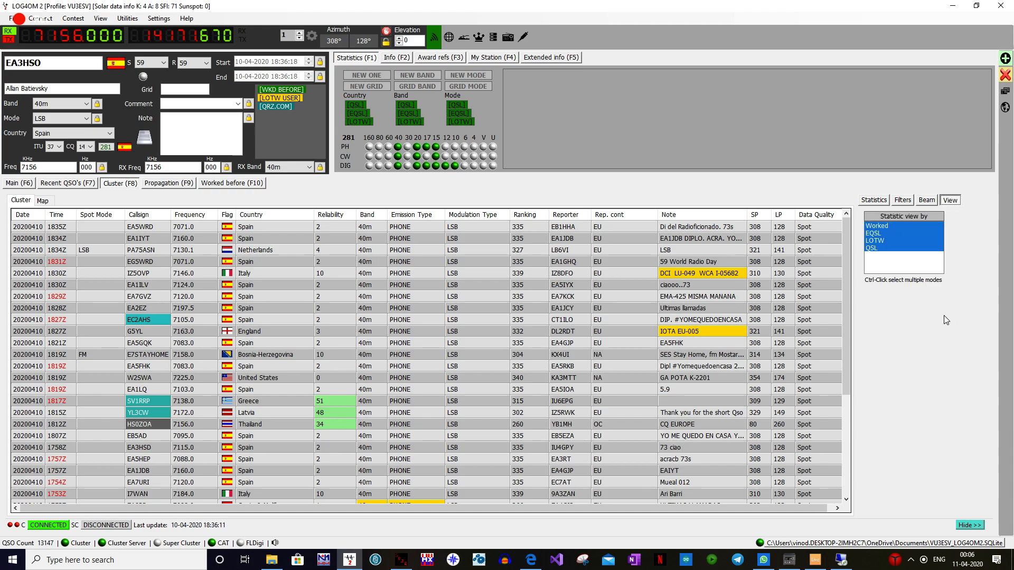
click(885, 248)
click(892, 226)
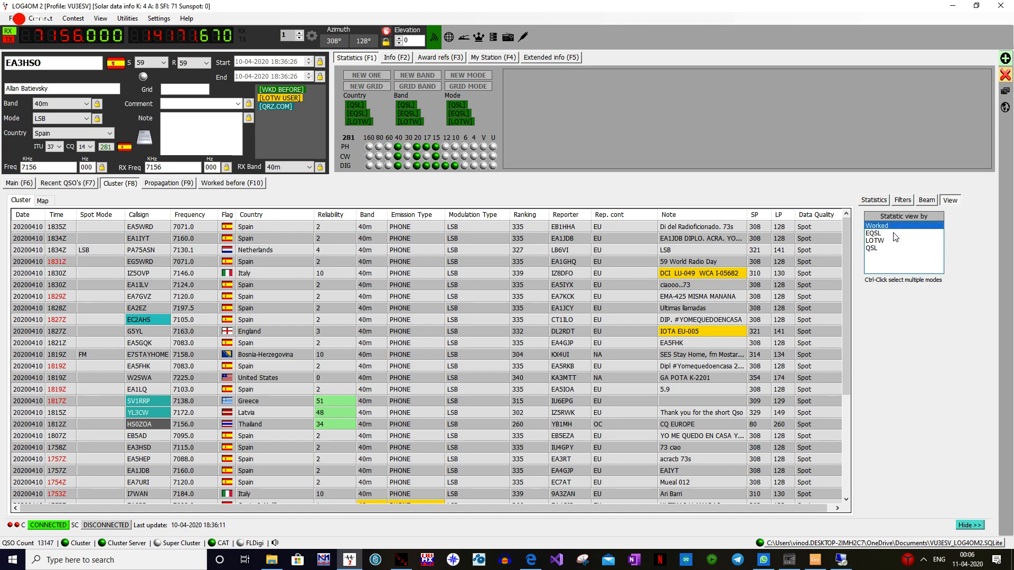
ctrl+click(888, 233)
ctrl+click(879, 241)
ctrl+click(882, 248)
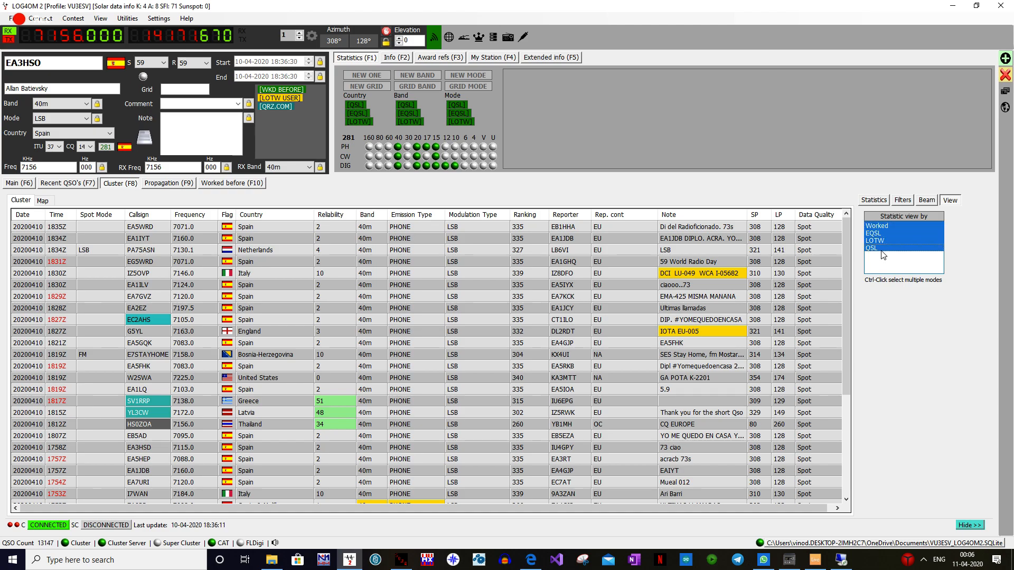
ctrl+click(882, 242)
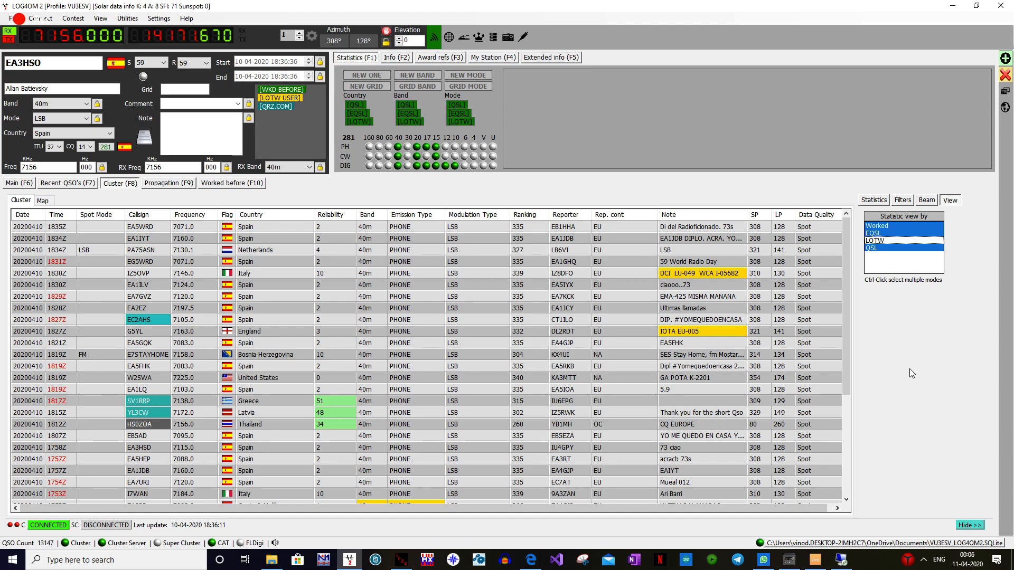
ctrl+click(897, 241)
click(969, 526)
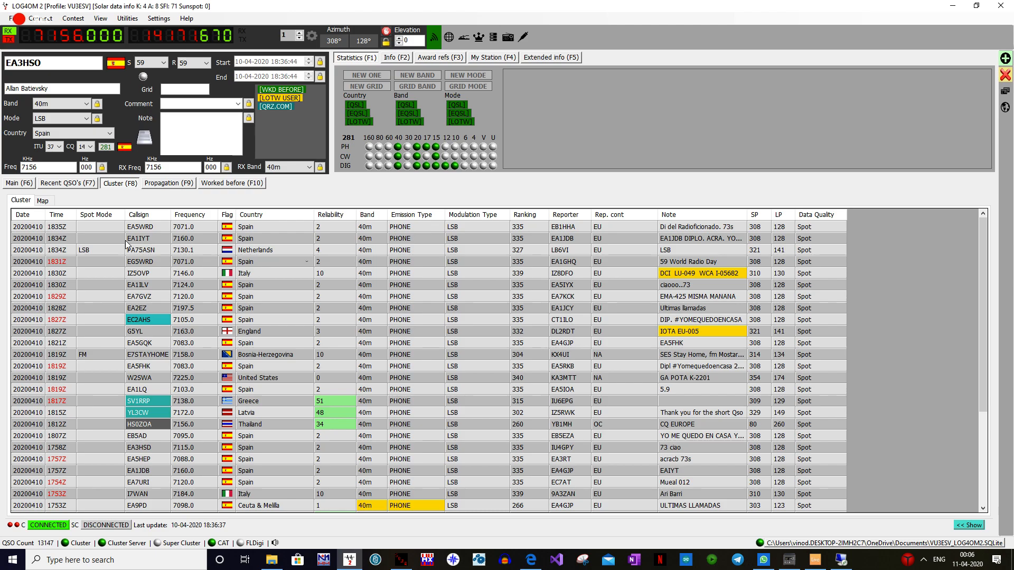
Step: View the propagation graph and raw data, and generate a propagation map for the 40m band
click(161, 183)
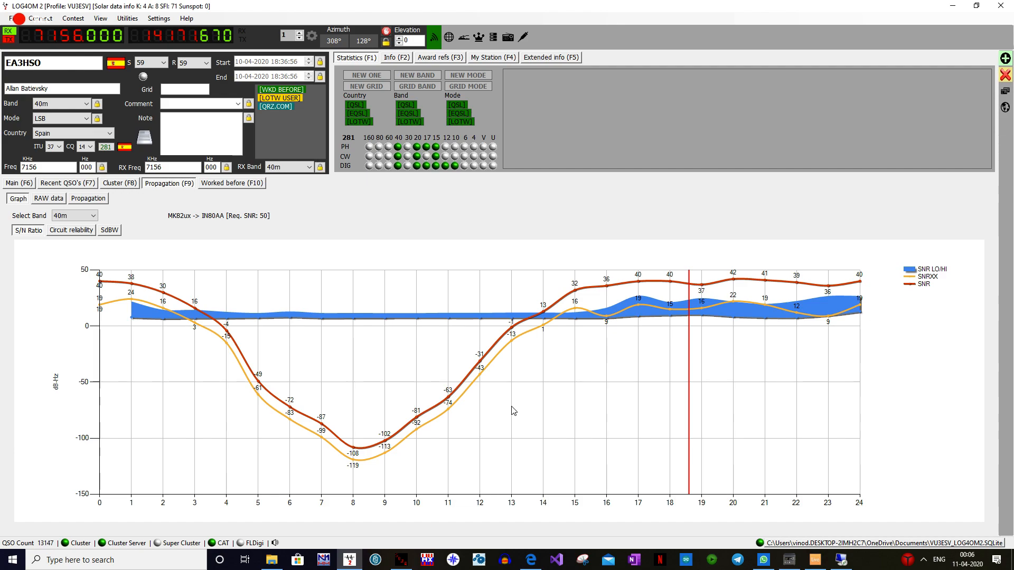
click(56, 199)
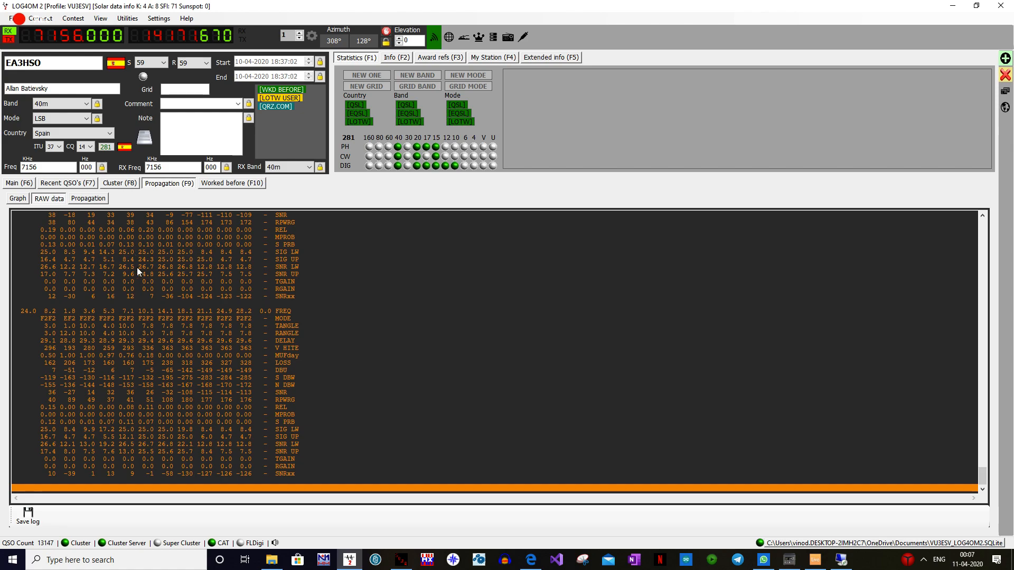
click(93, 204)
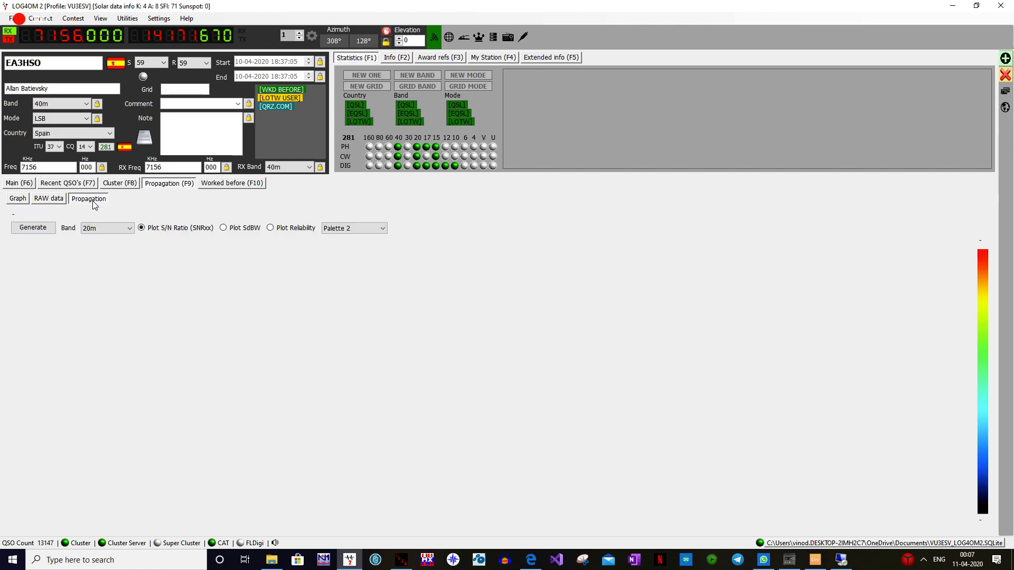
click(108, 228)
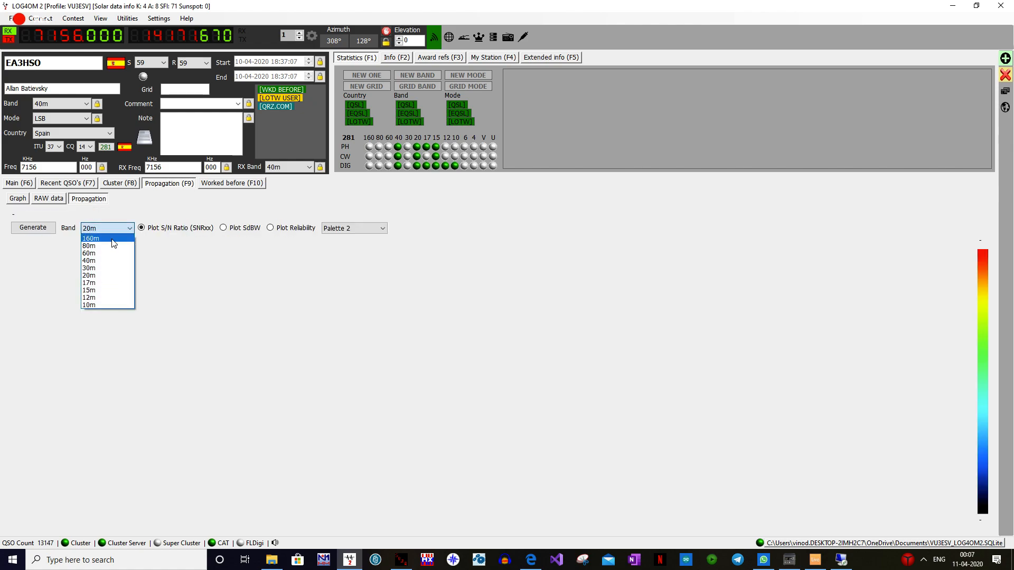
click(104, 260)
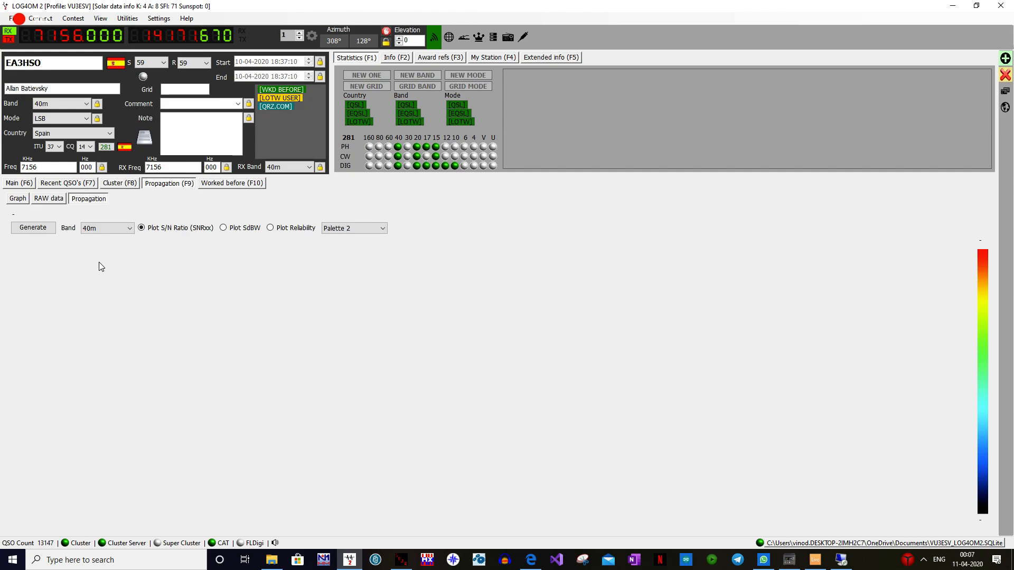
click(25, 227)
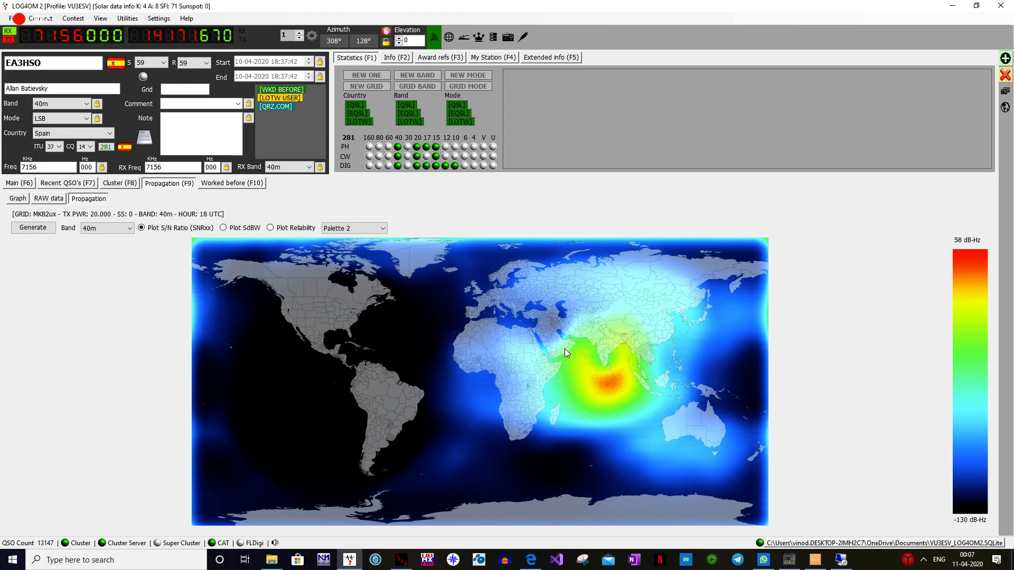
Step: View the worked-before contacts for the entered callsign and open the program configuration
click(228, 184)
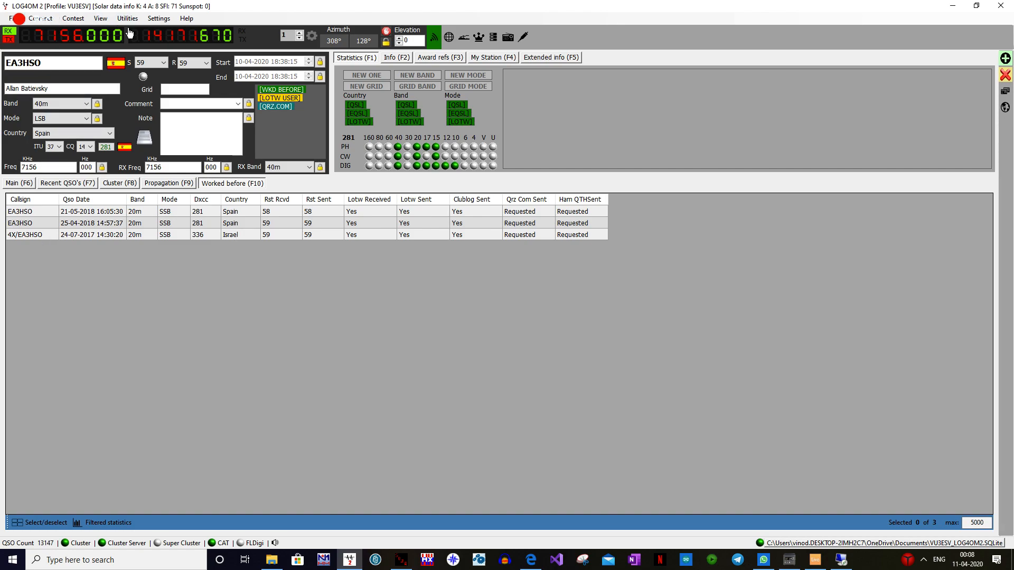
click(163, 22)
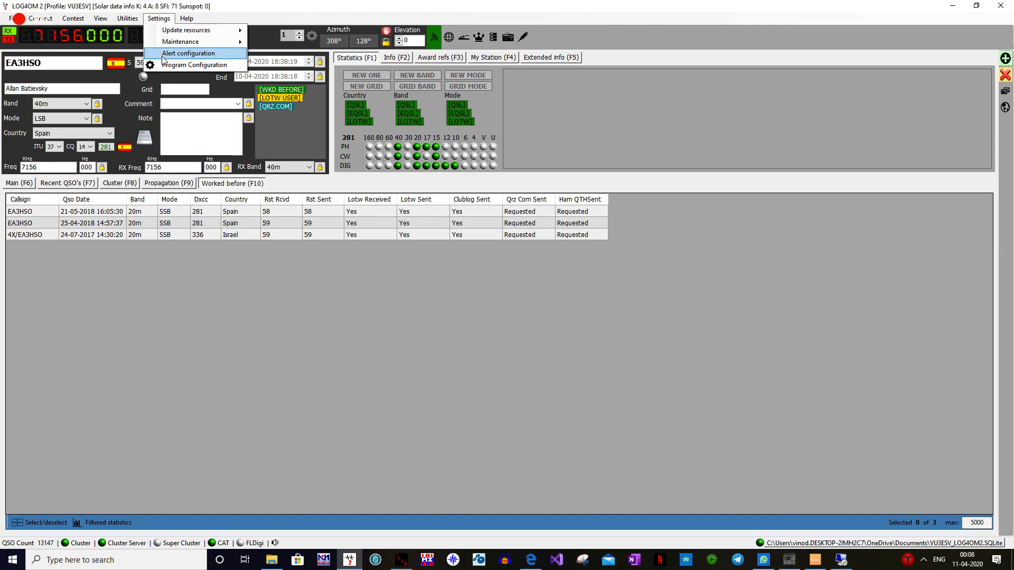
click(166, 67)
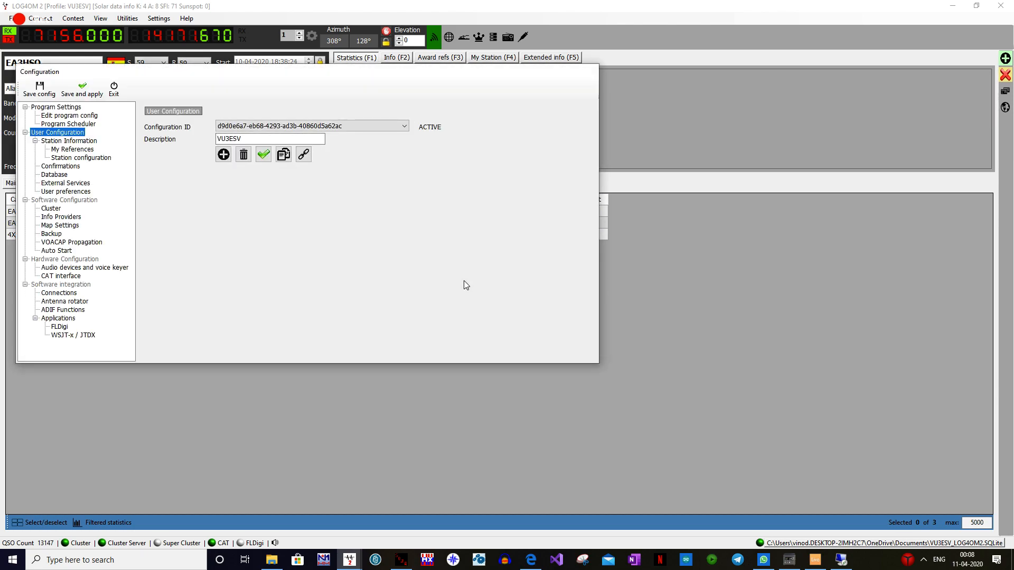
Step: Examine the program scheduler's intervals for the solar data, solar image, CTY file, HRDLog Online, Upload QSO and LOTW processes
click(63, 124)
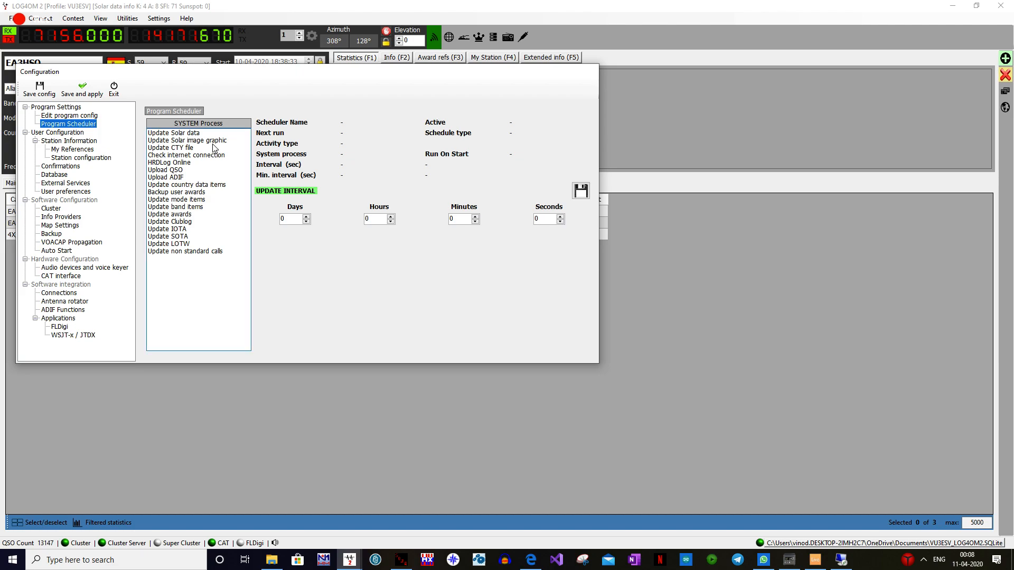
click(184, 133)
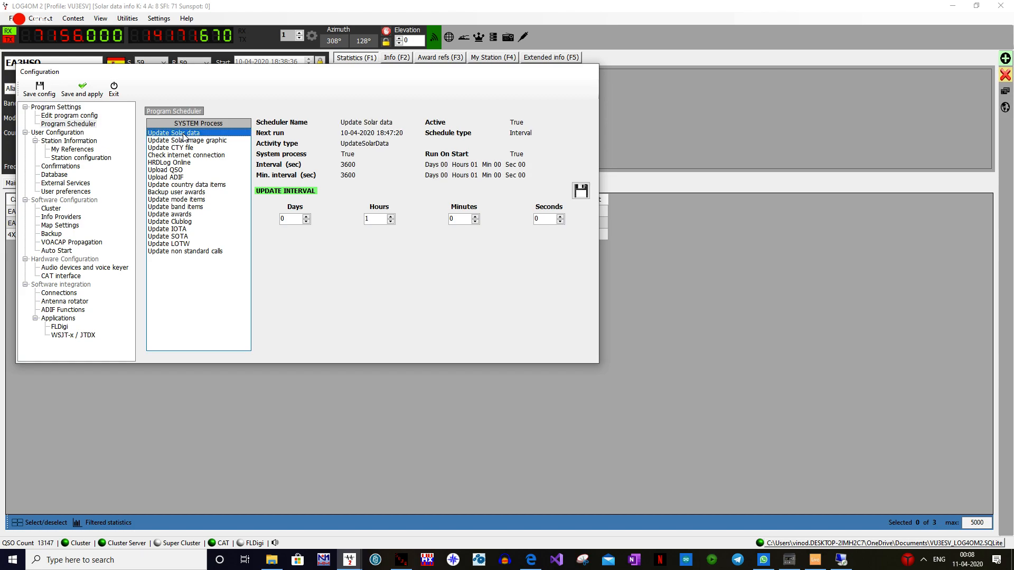
click(188, 140)
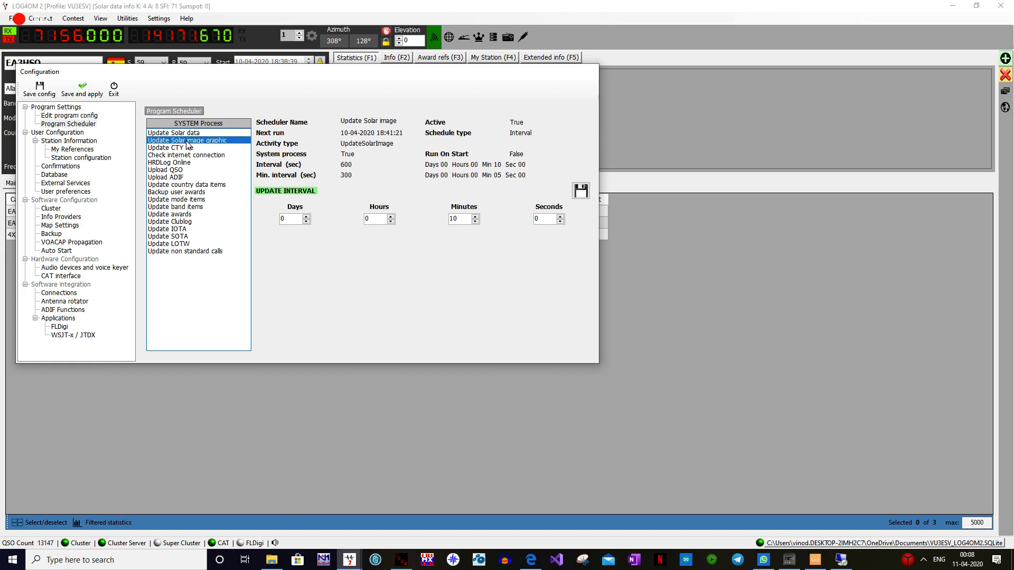
click(185, 148)
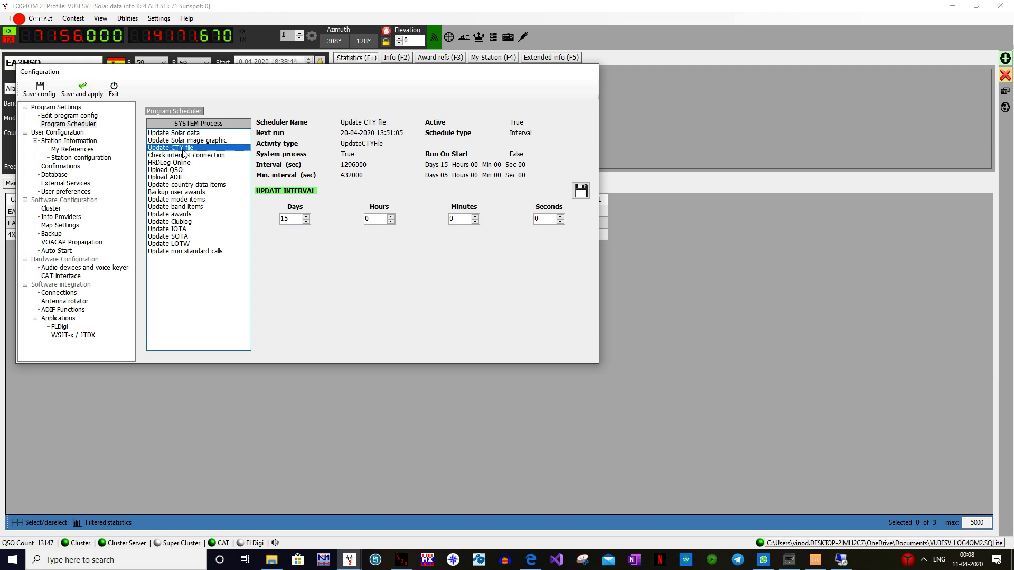
click(179, 162)
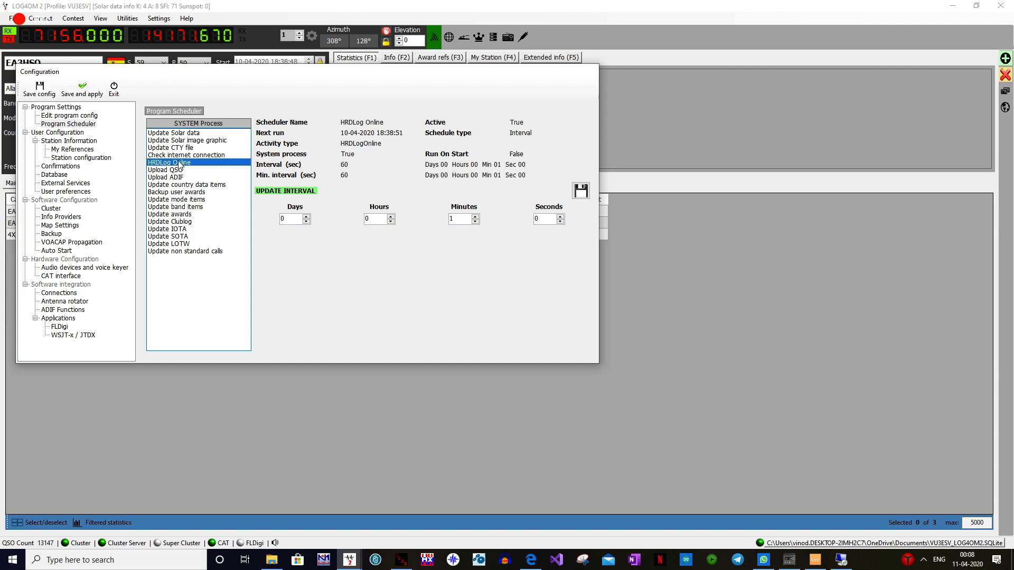
click(168, 170)
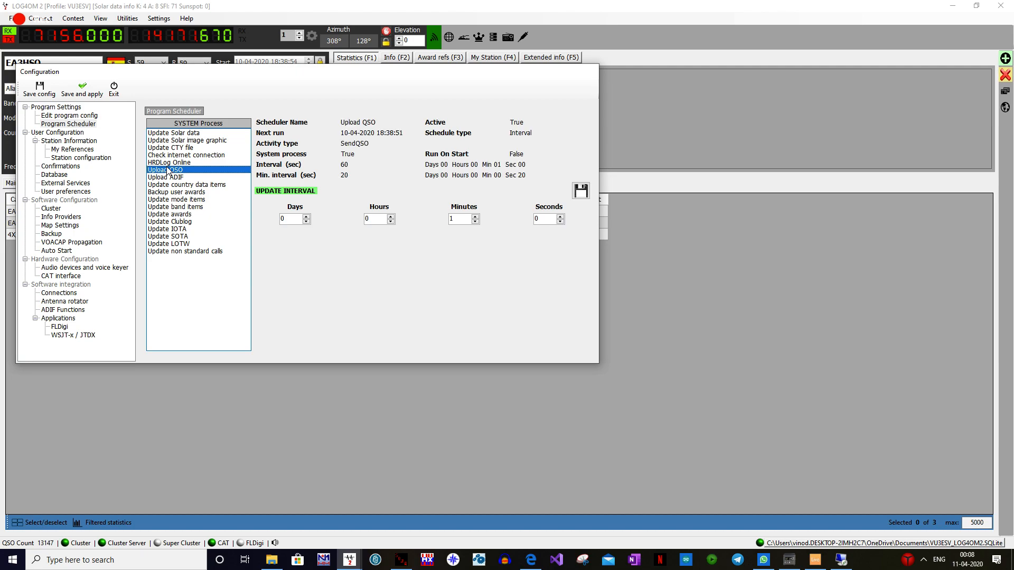
click(191, 245)
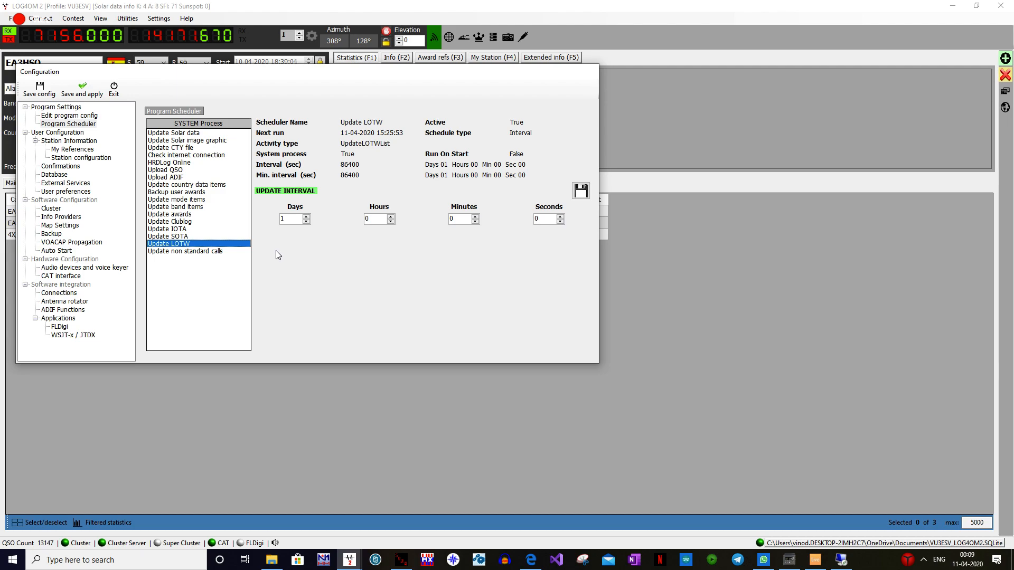
Step: Review the user configuration profile with its station information, award references, and rig, power and antenna configuration
click(89, 141)
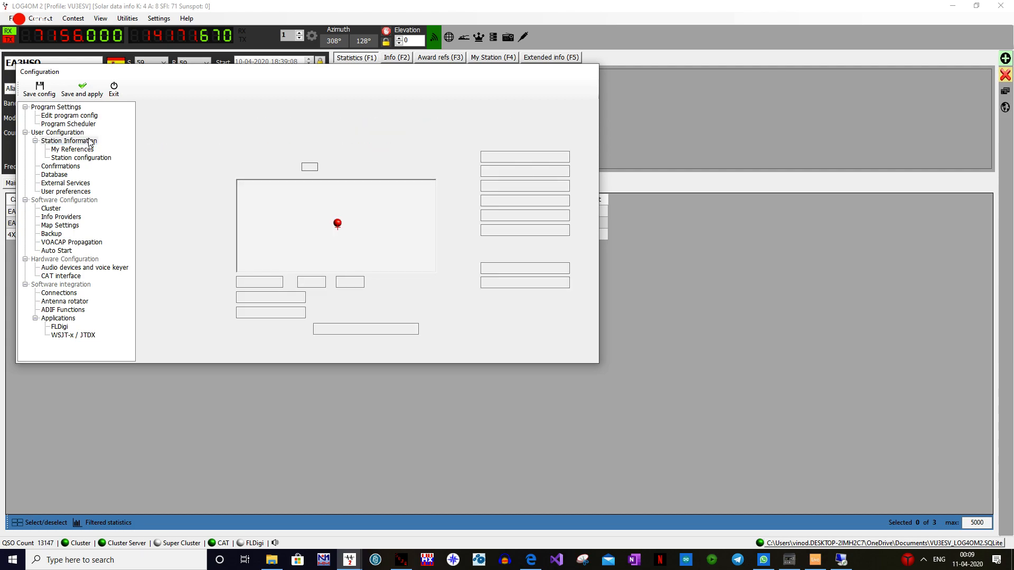
click(55, 132)
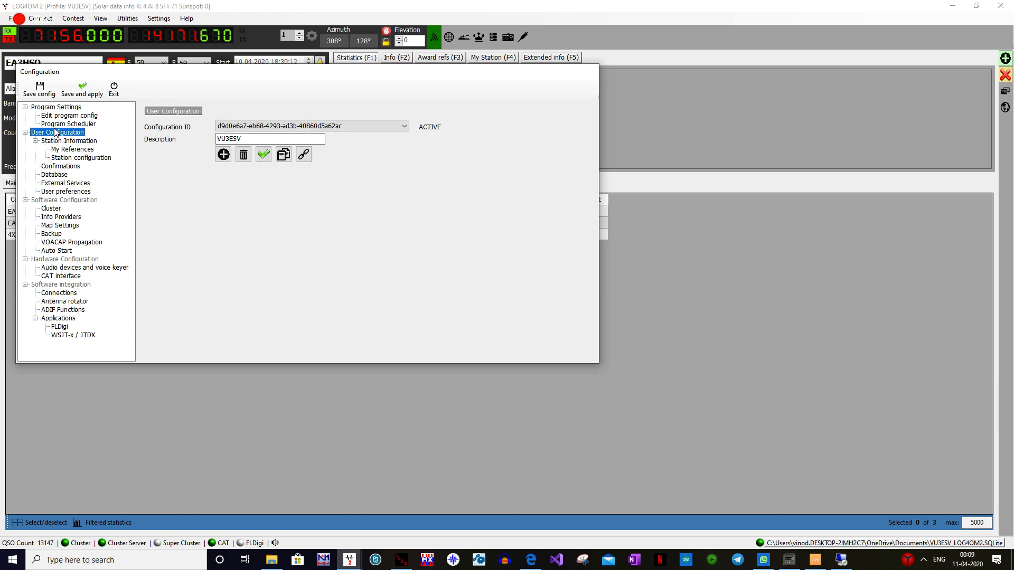
click(65, 141)
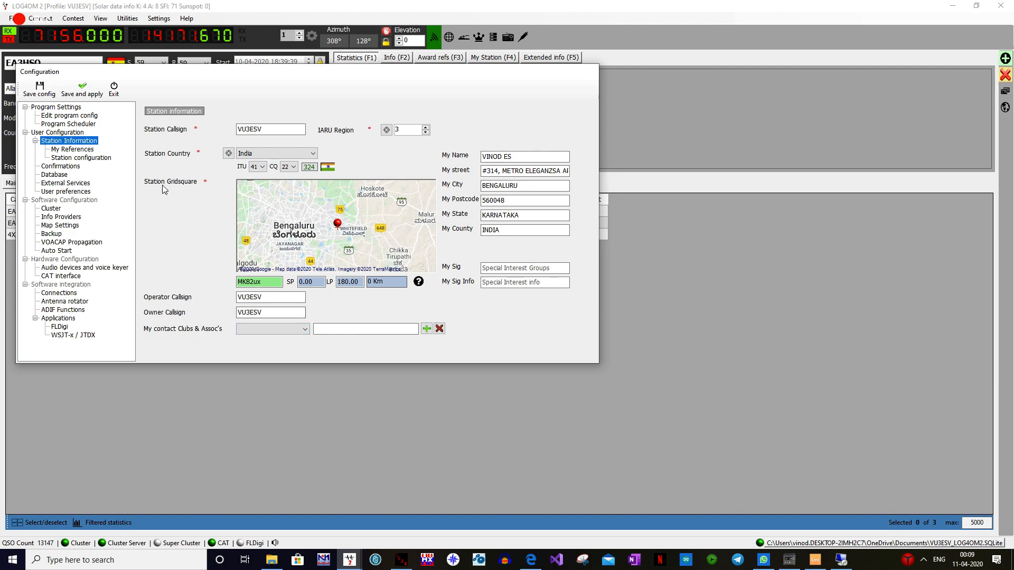
click(74, 149)
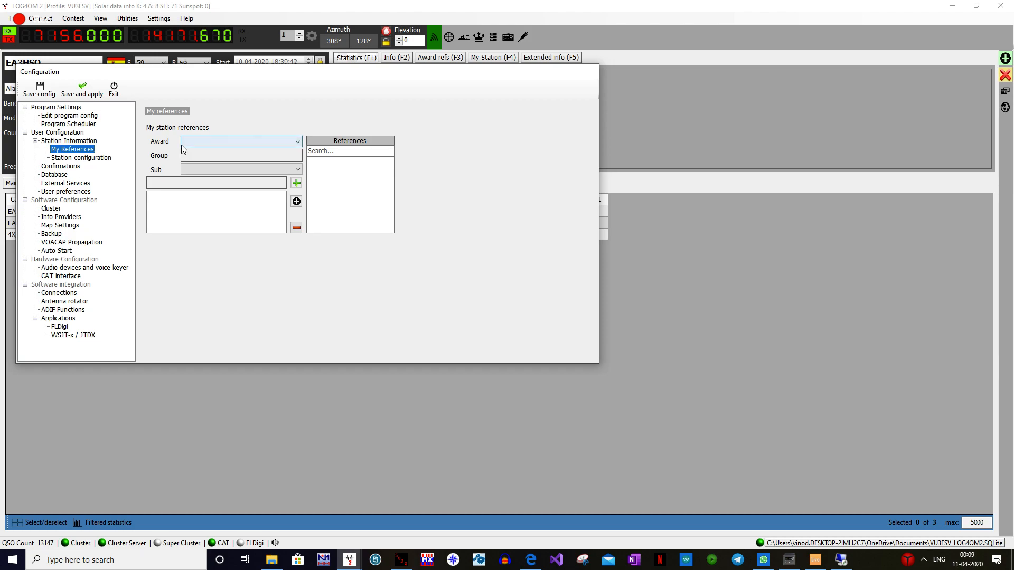
click(100, 160)
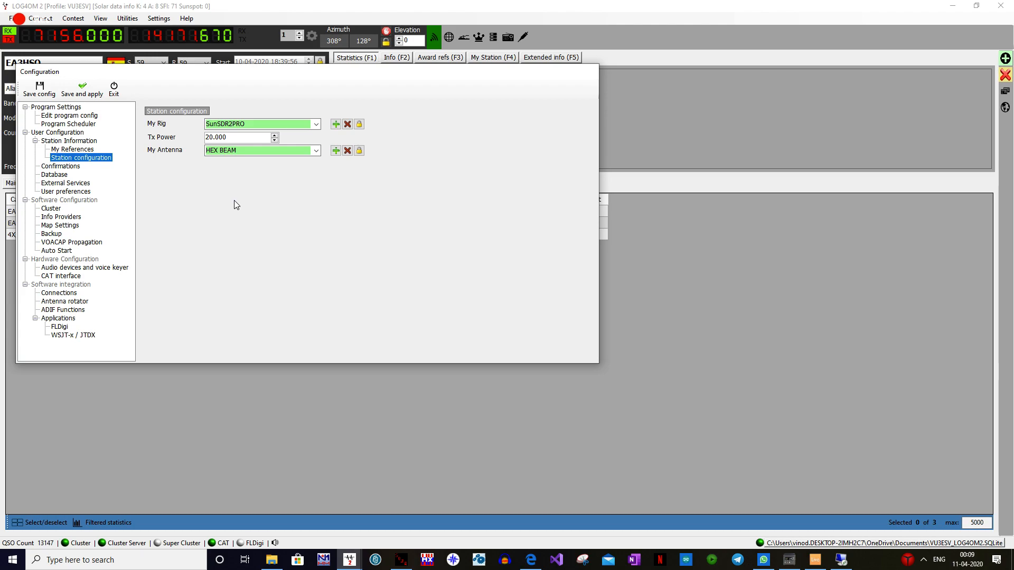
Step: Show the default sent and received confirmation settings for the LOTW type
click(63, 166)
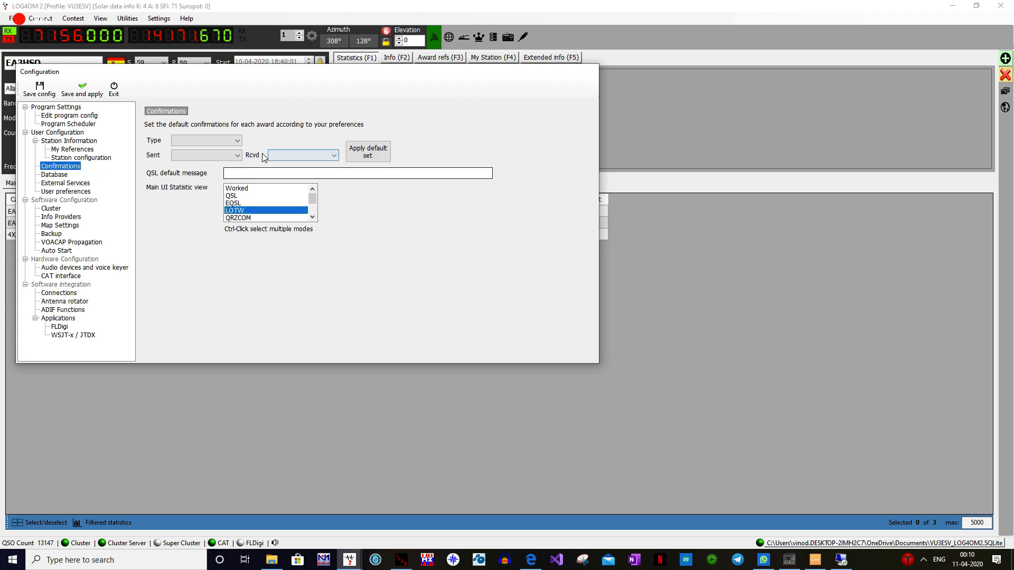
click(227, 141)
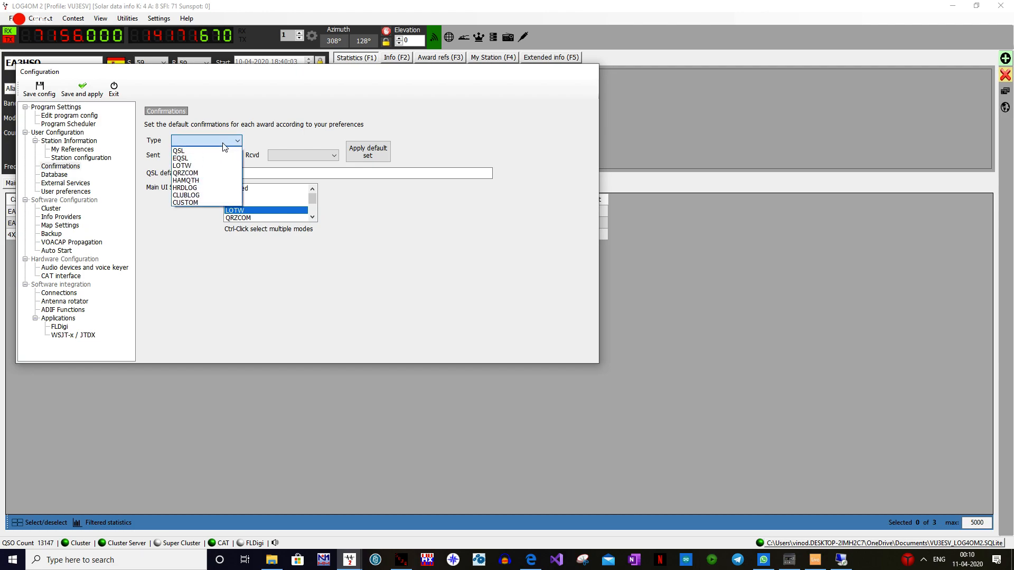
click(206, 165)
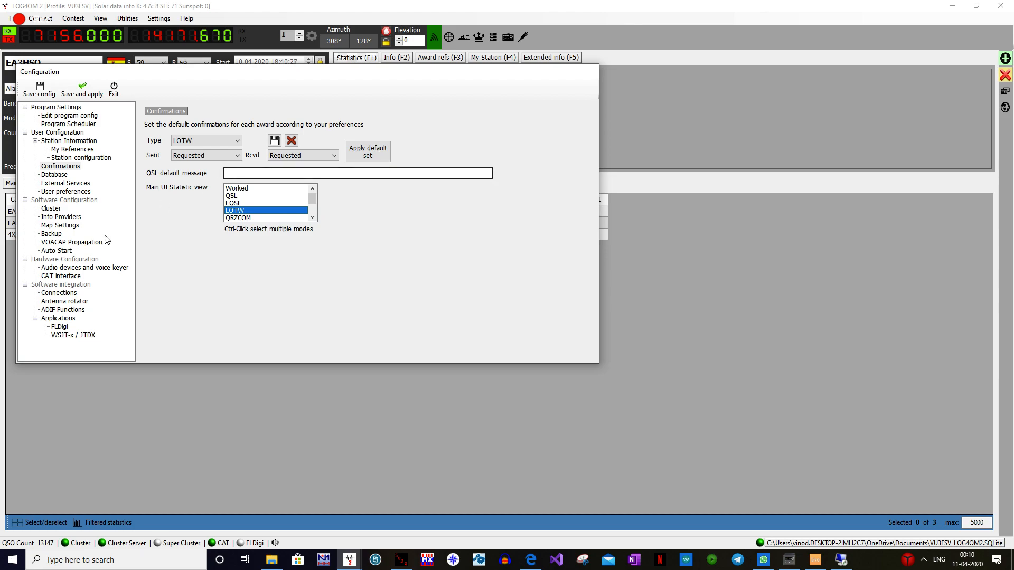
Step: Review the database settings, the QRZ.COM, LOTW and CLUBLOG external services, and the user preferences
click(54, 175)
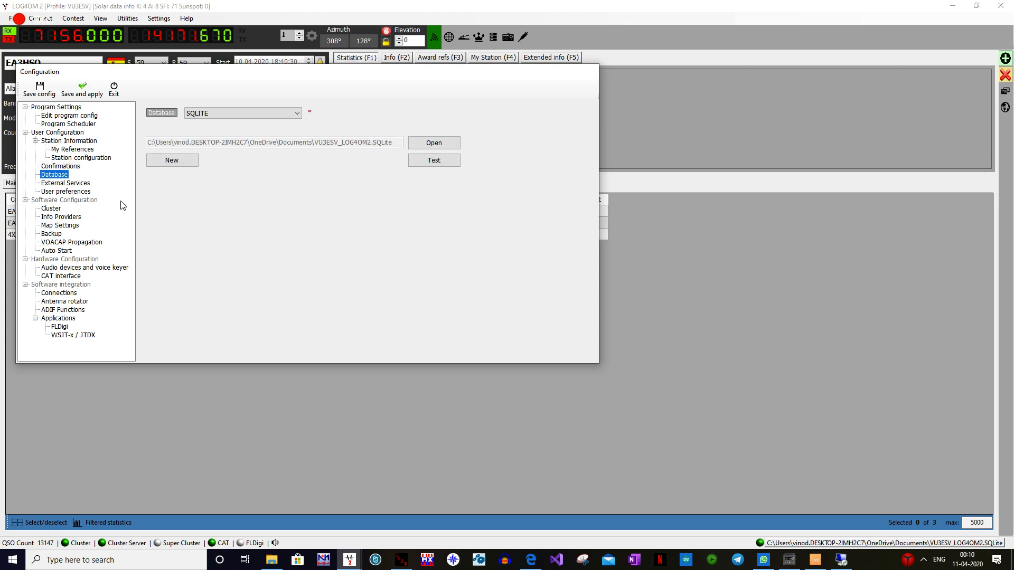
click(78, 185)
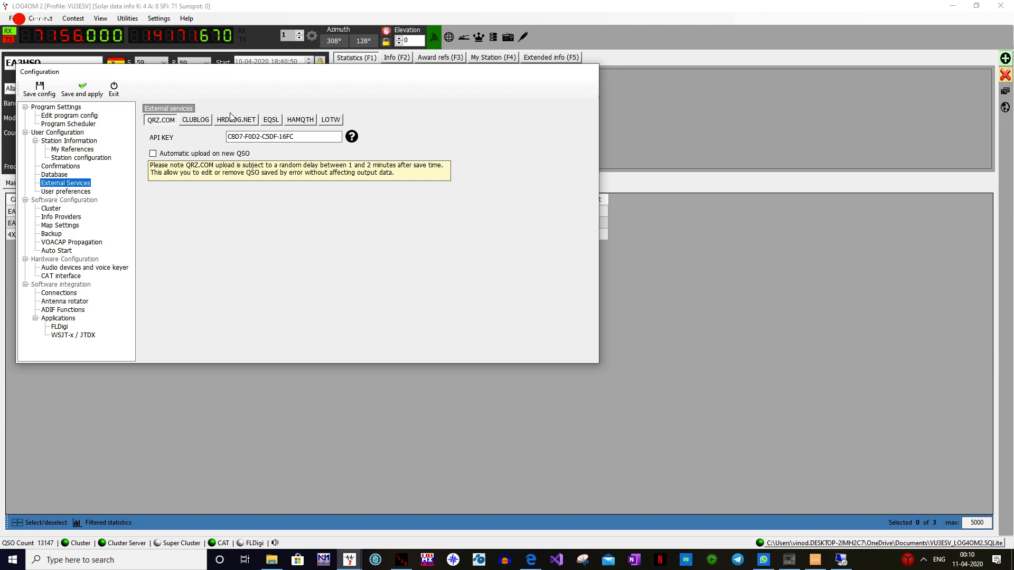
click(331, 120)
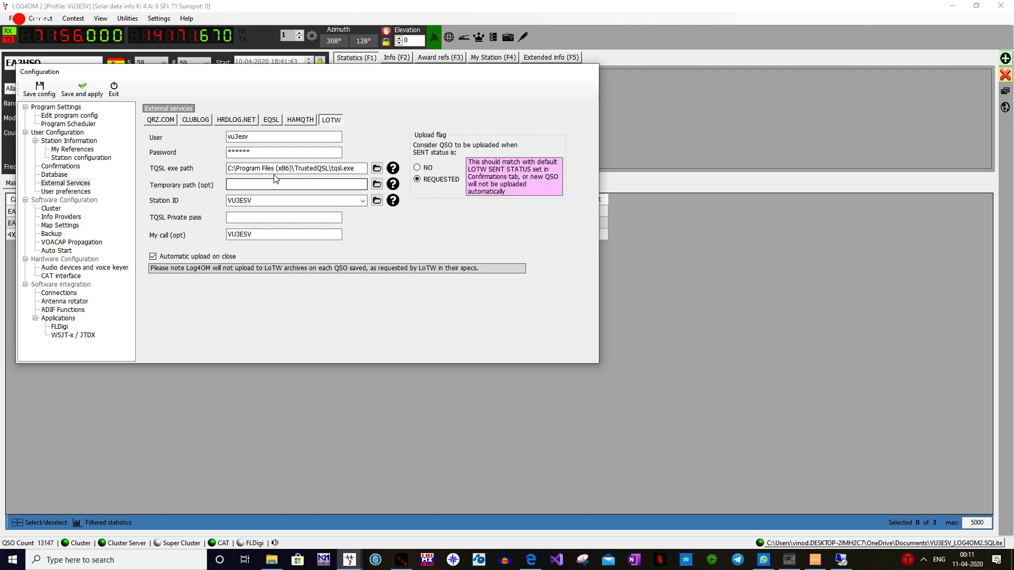
click(204, 123)
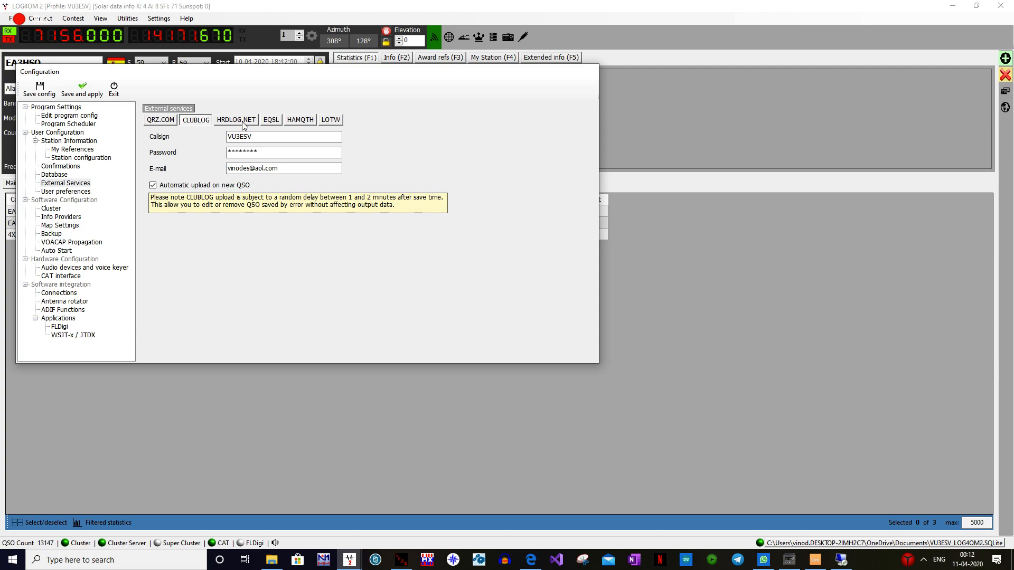
click(76, 191)
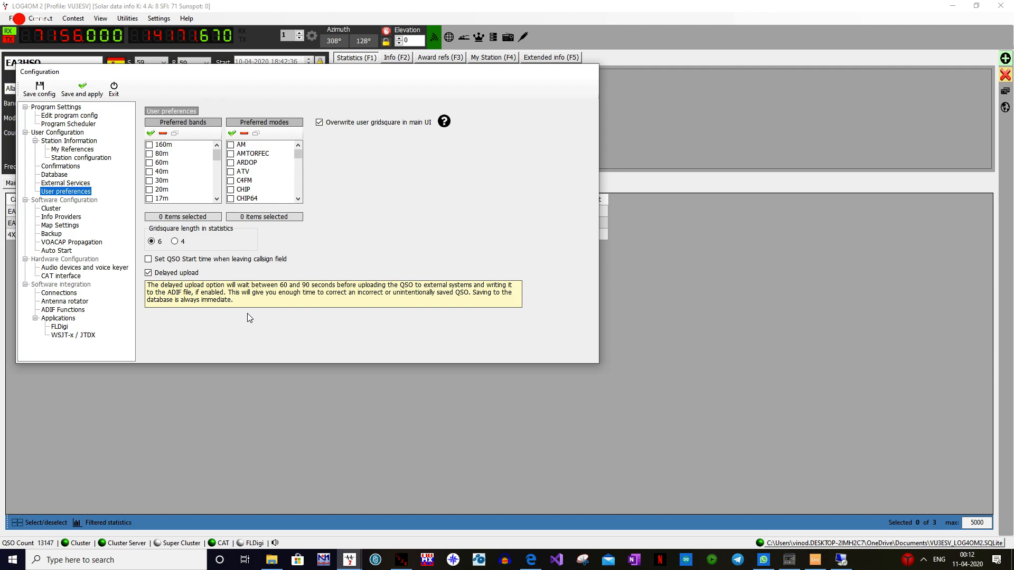
Step: Review the software configuration for the cluster, info providers, map, backup, VOACAP propagation and auto start
click(53, 208)
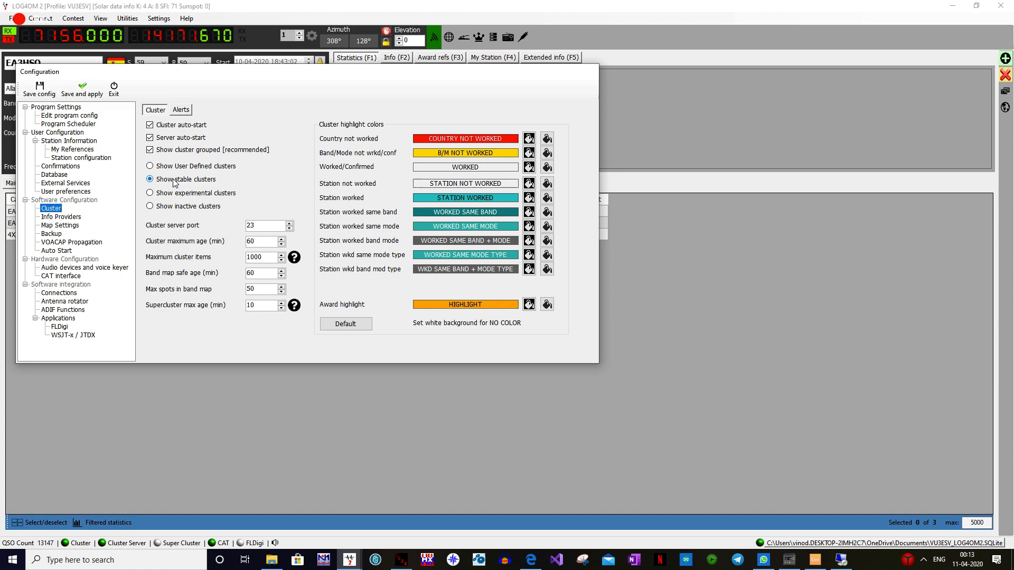
click(62, 217)
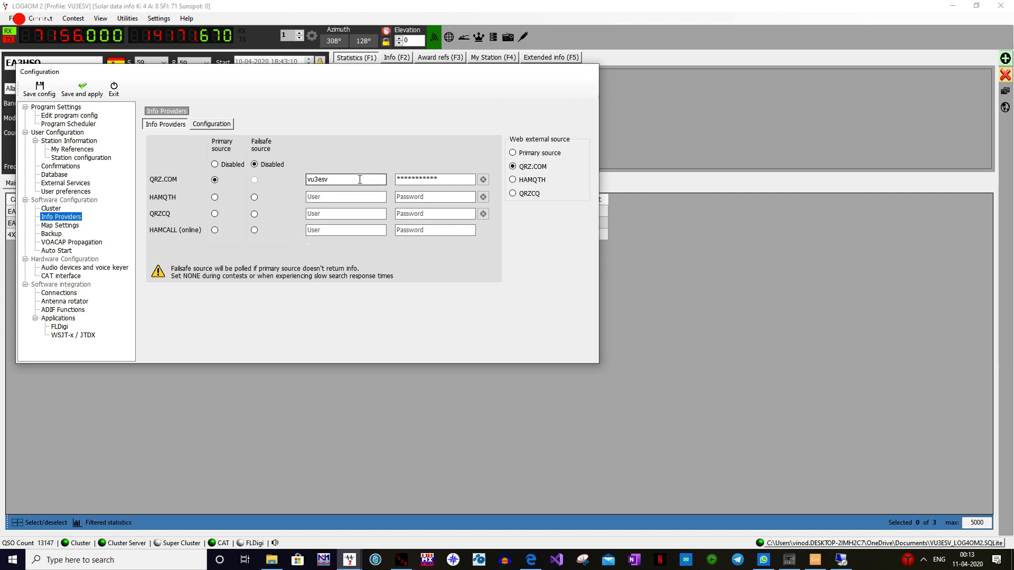
click(72, 225)
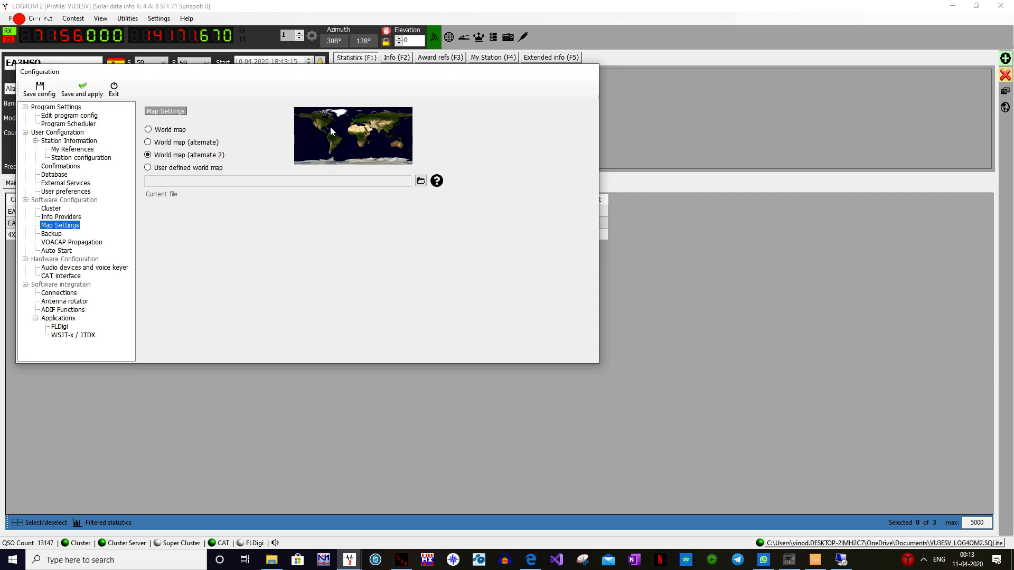
click(57, 235)
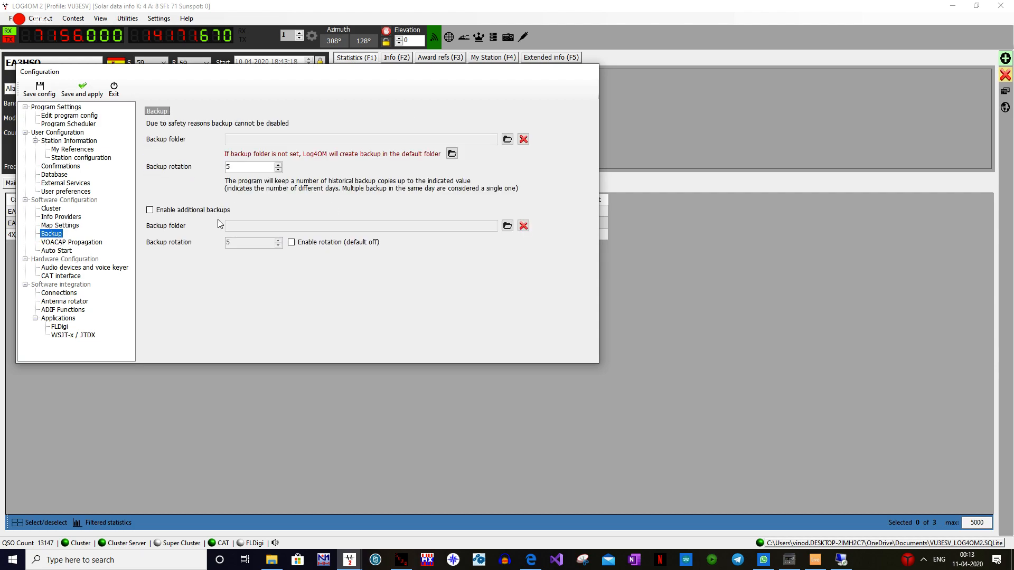
click(62, 244)
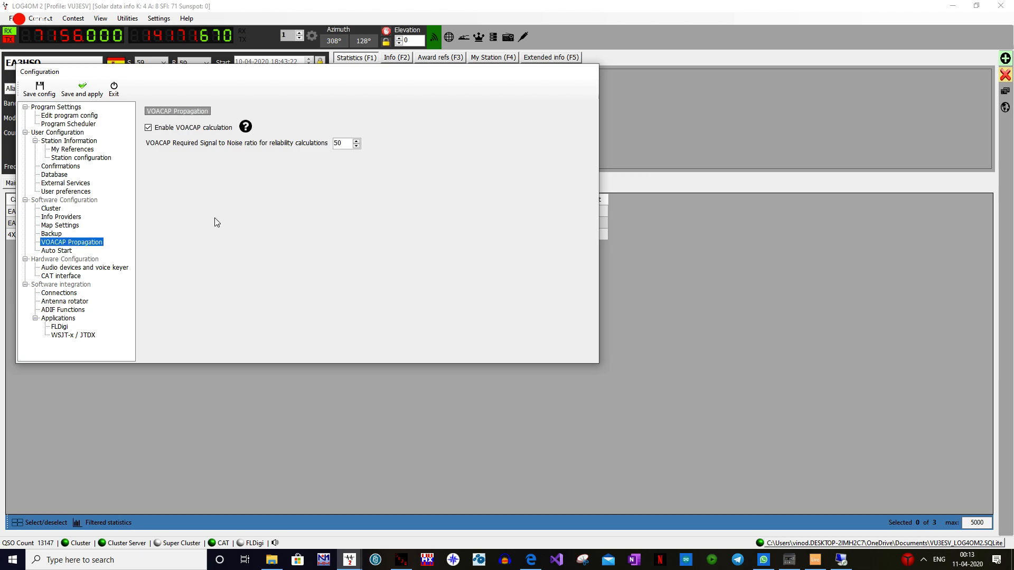
click(57, 251)
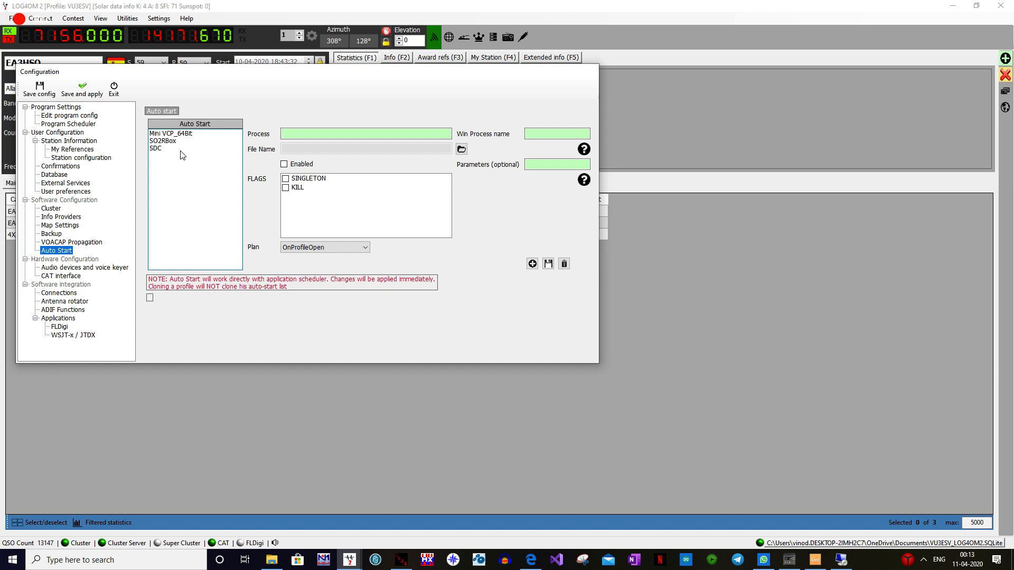
Step: Review the audio device and voice keyer settings and the CAT interface, including its preferred PTT key
click(55, 268)
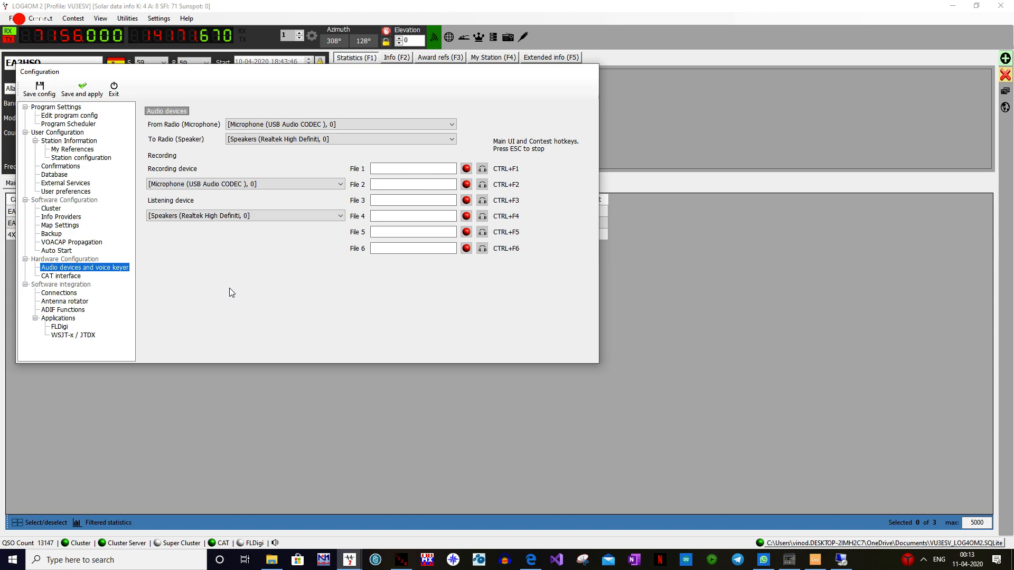
key(Down)
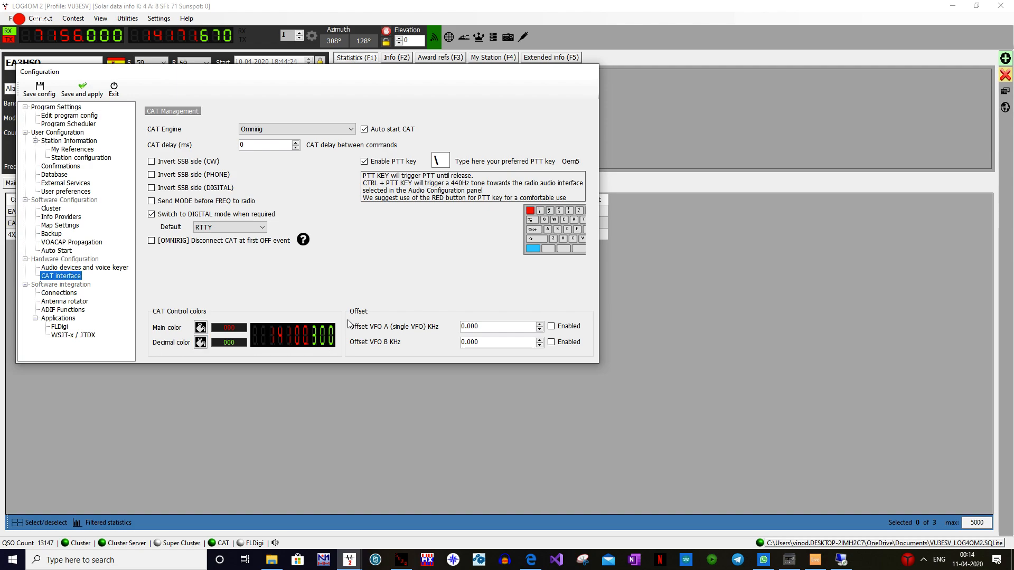
click(441, 160)
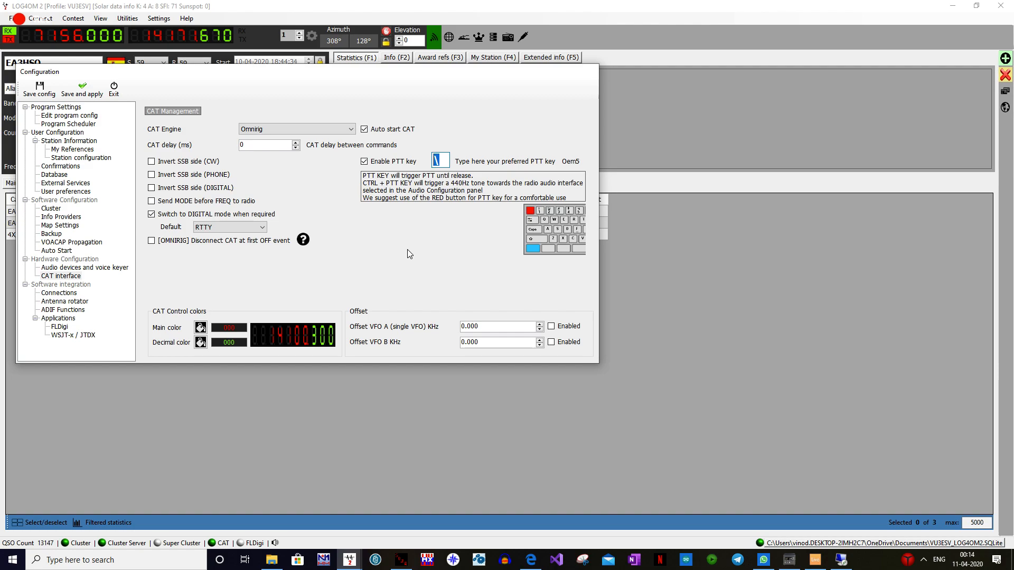
Step: Review the UDP inbound connection settings, including the available service types and the N1MM and JTDX LOGGING entries
click(58, 293)
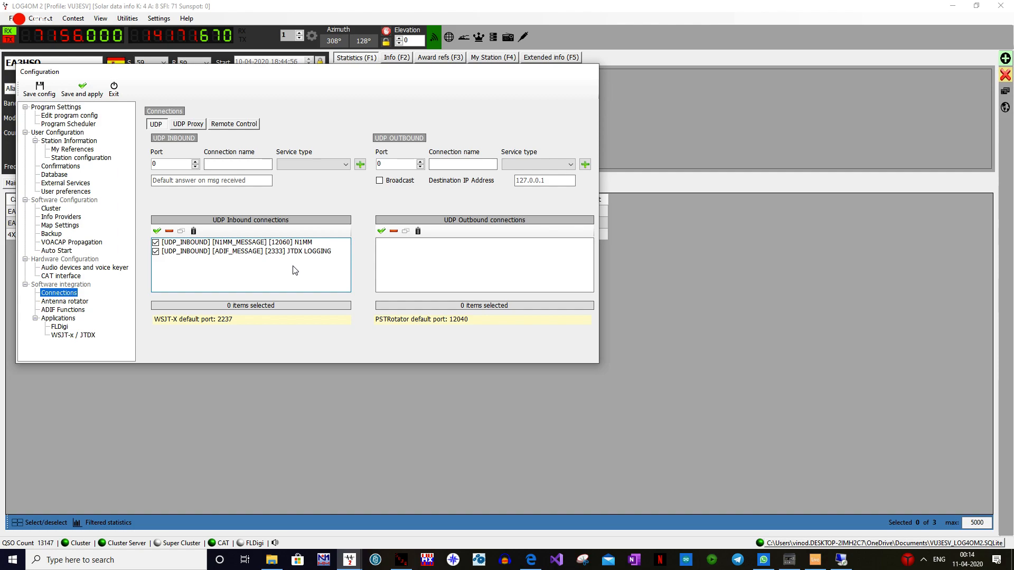
click(284, 245)
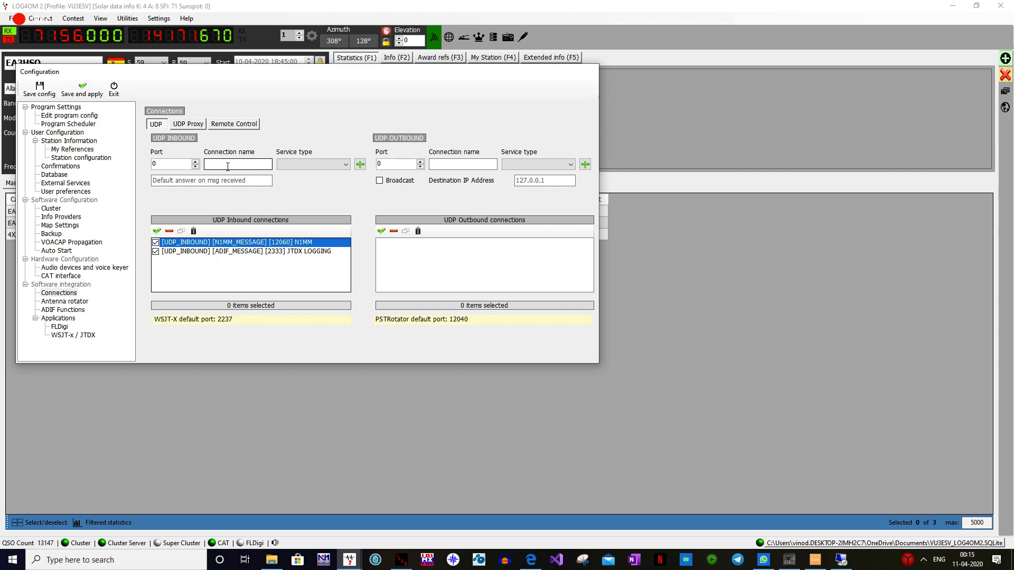
double_click(154, 164)
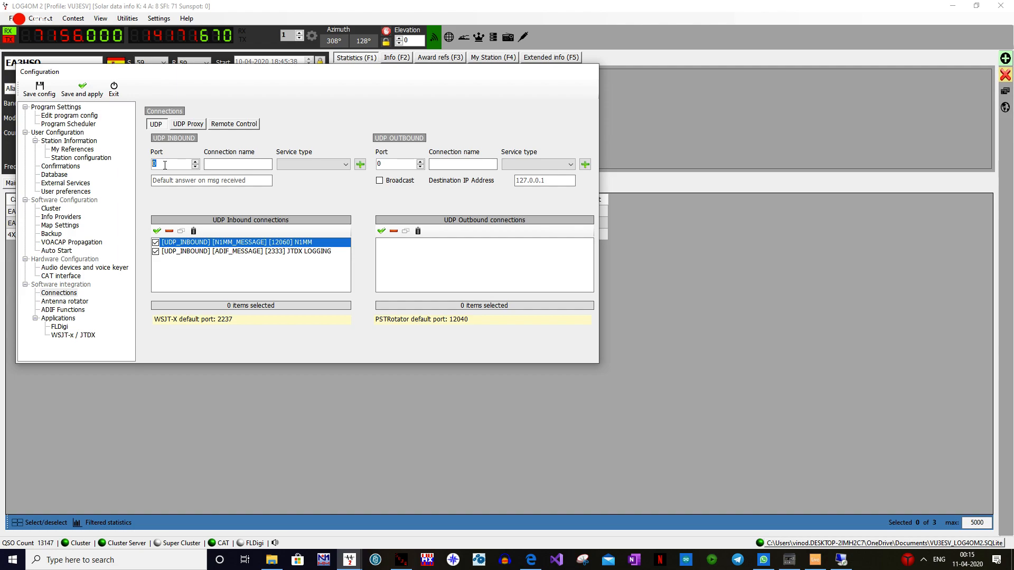
click(206, 165)
click(337, 164)
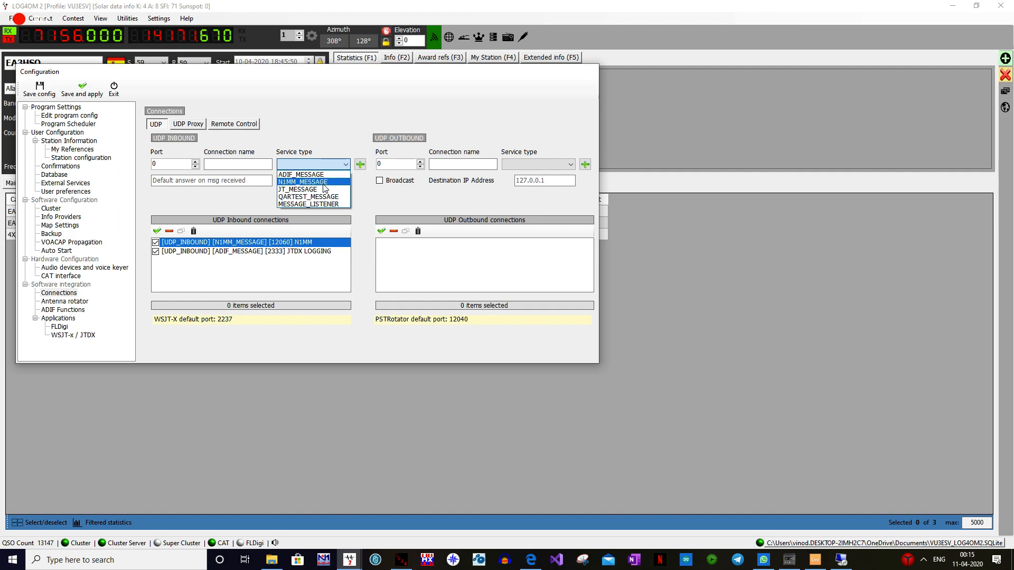
click(246, 205)
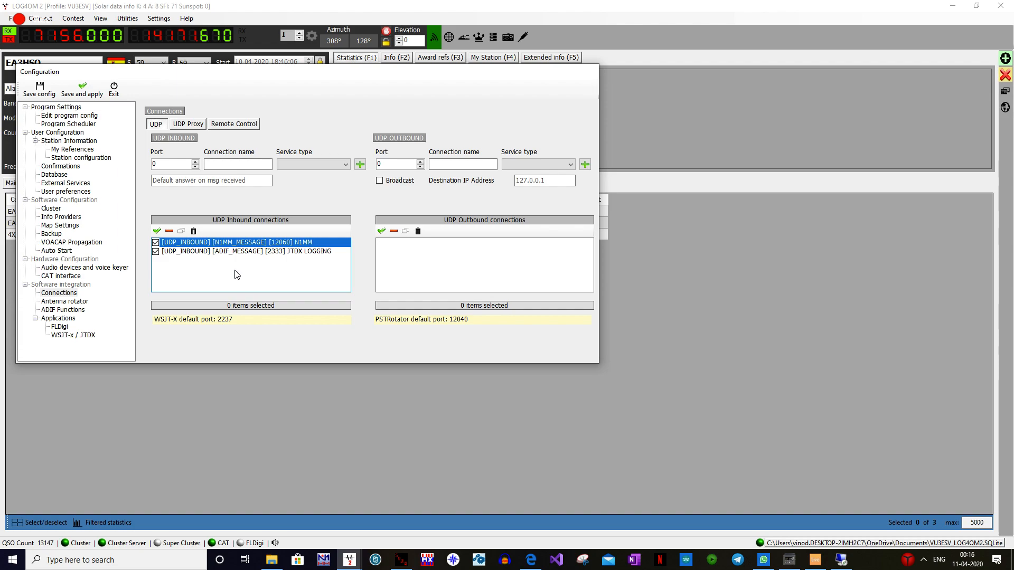
click(273, 252)
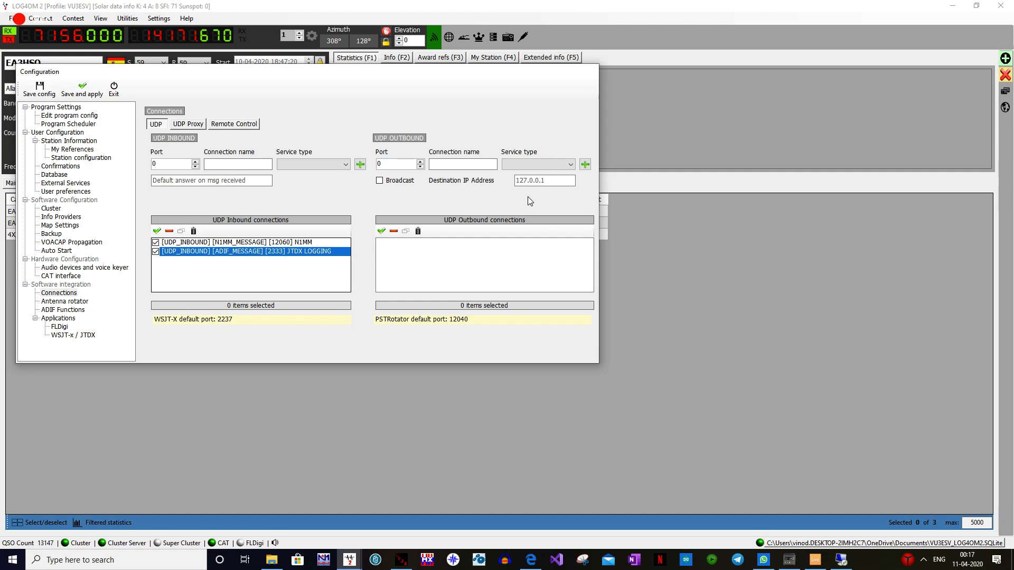
Step: Review the destination IP address for UDP outbound connections, the UDP proxy settings and the remote control settings
click(559, 181)
key(BackSpace)
click(188, 124)
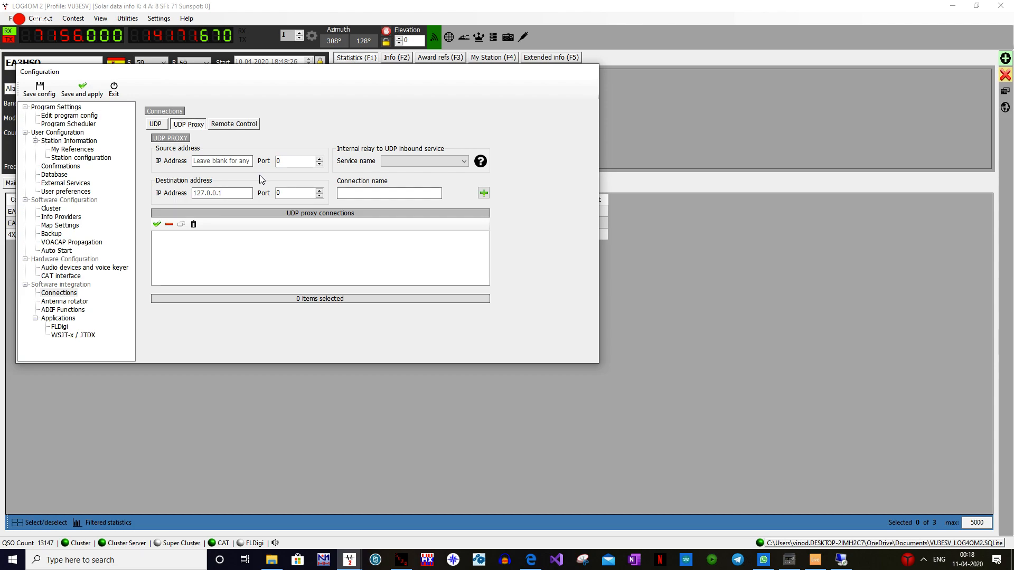
click(156, 124)
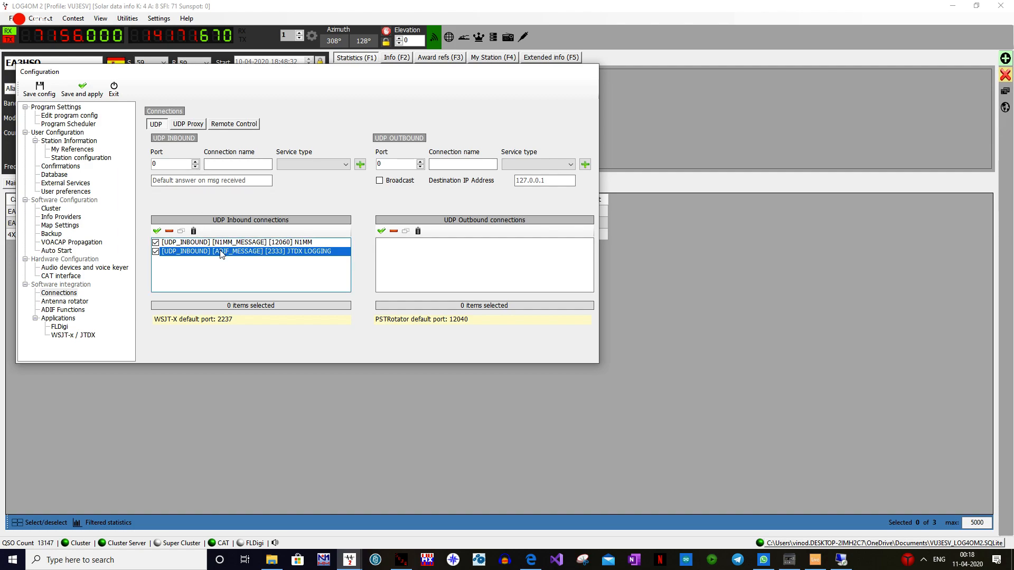
click(188, 124)
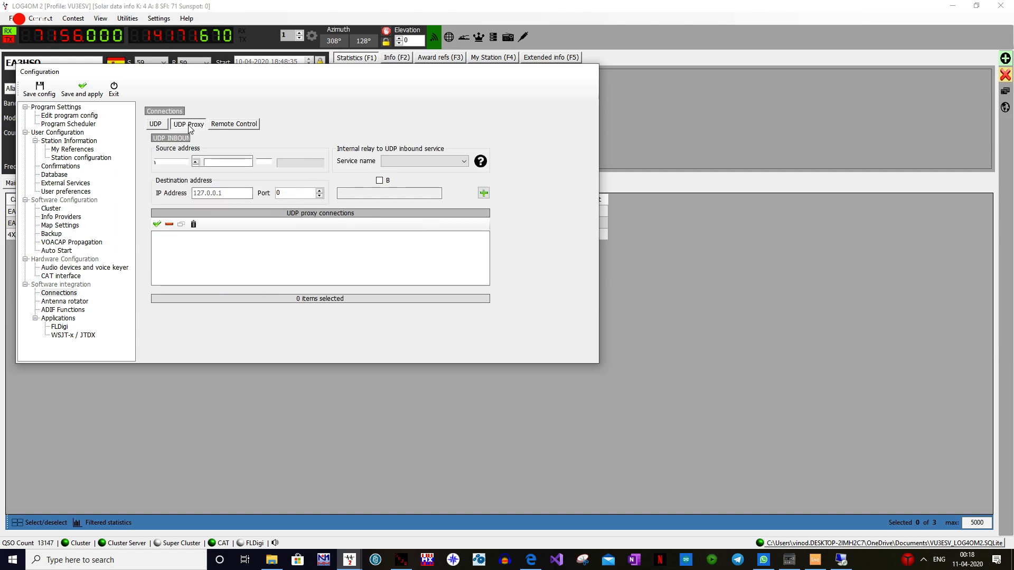
click(243, 125)
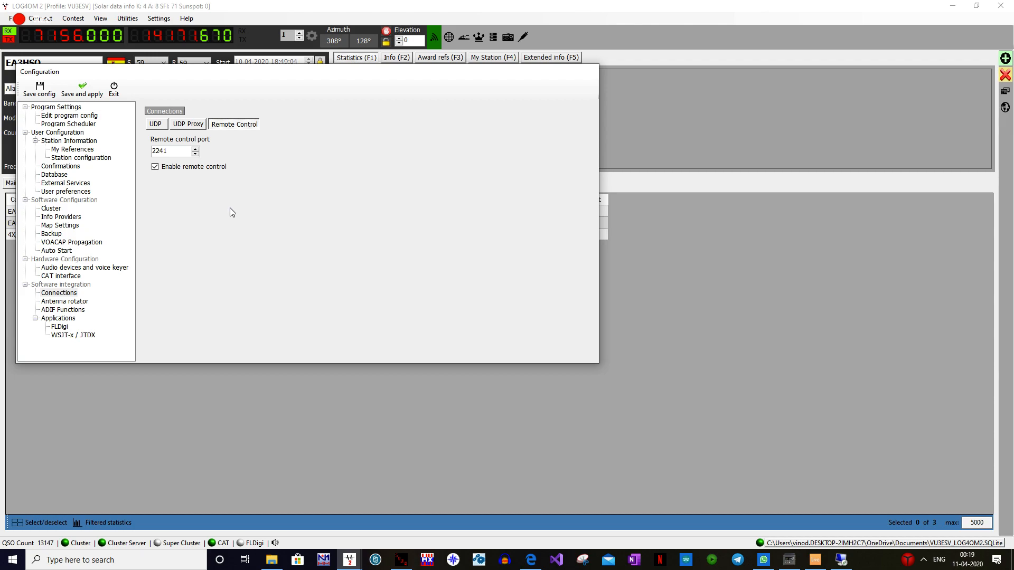
Step: Select PSTRotator as the antenna rotator and check the linked Connections settings
click(66, 302)
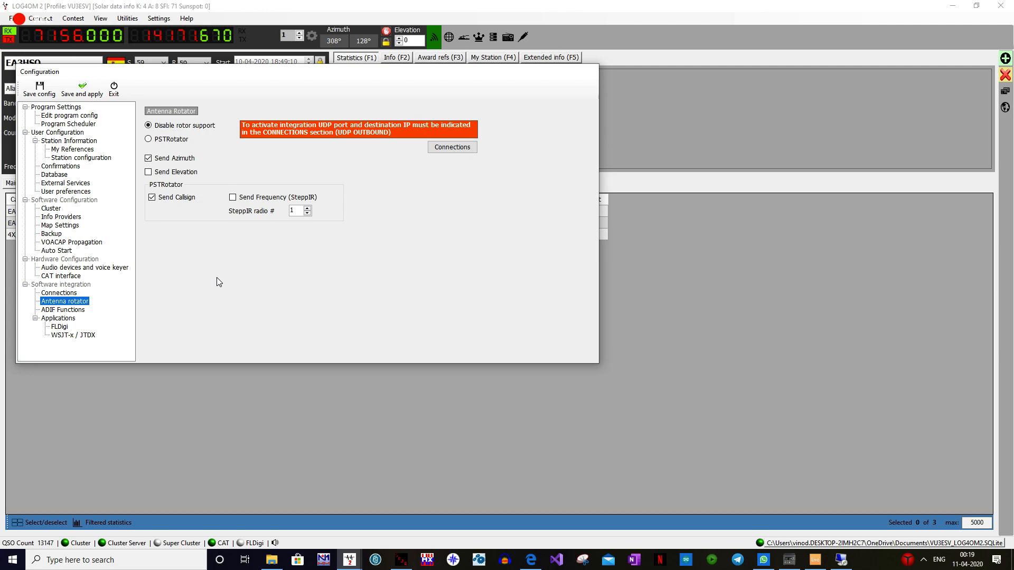
click(168, 140)
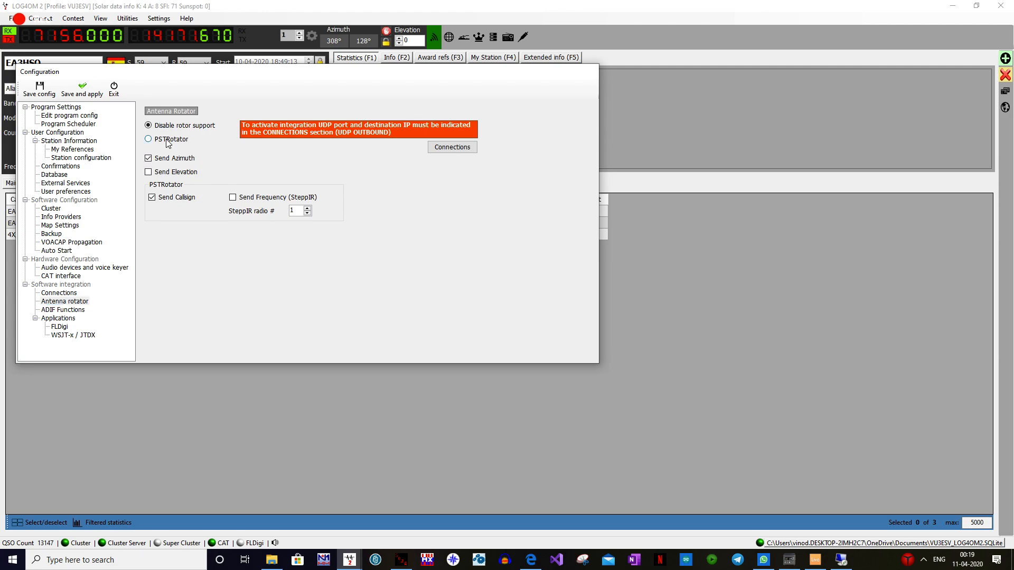
click(445, 148)
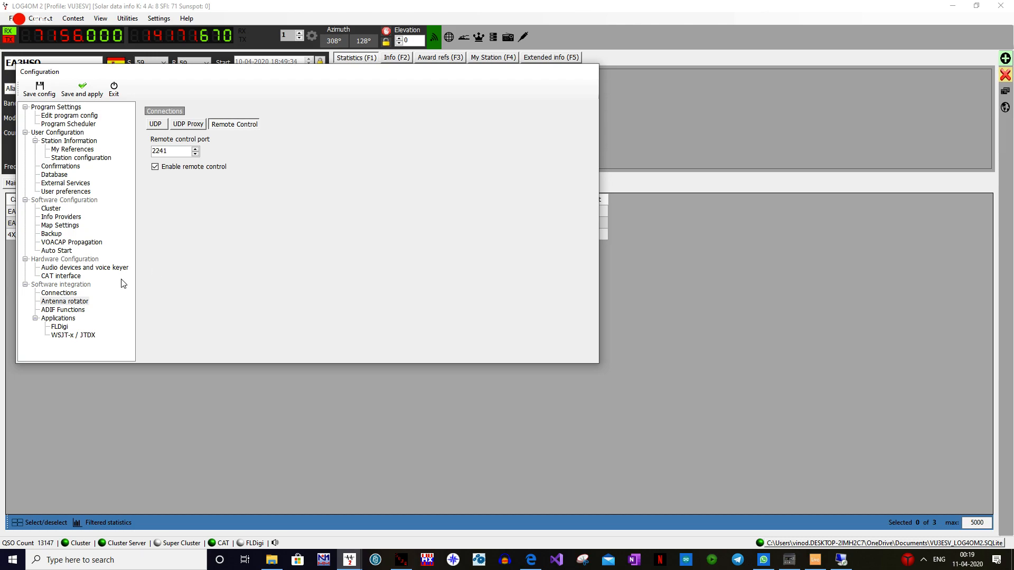
click(63, 310)
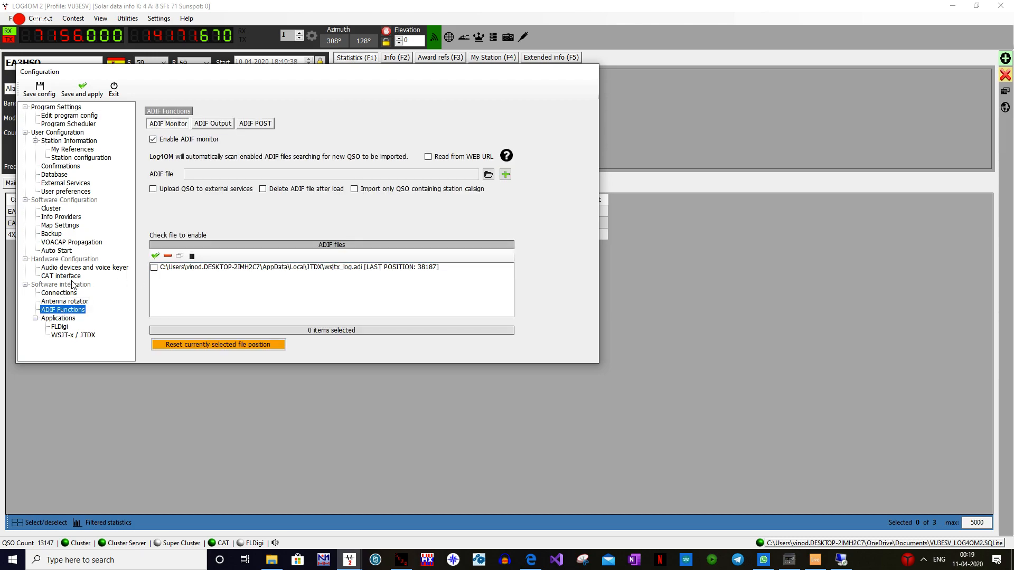
click(59, 293)
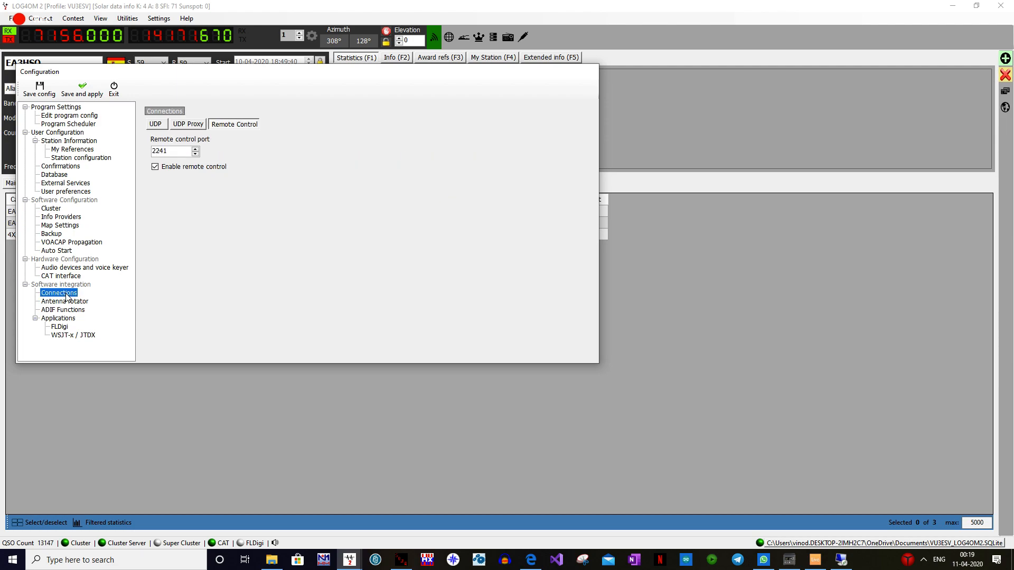
click(52, 302)
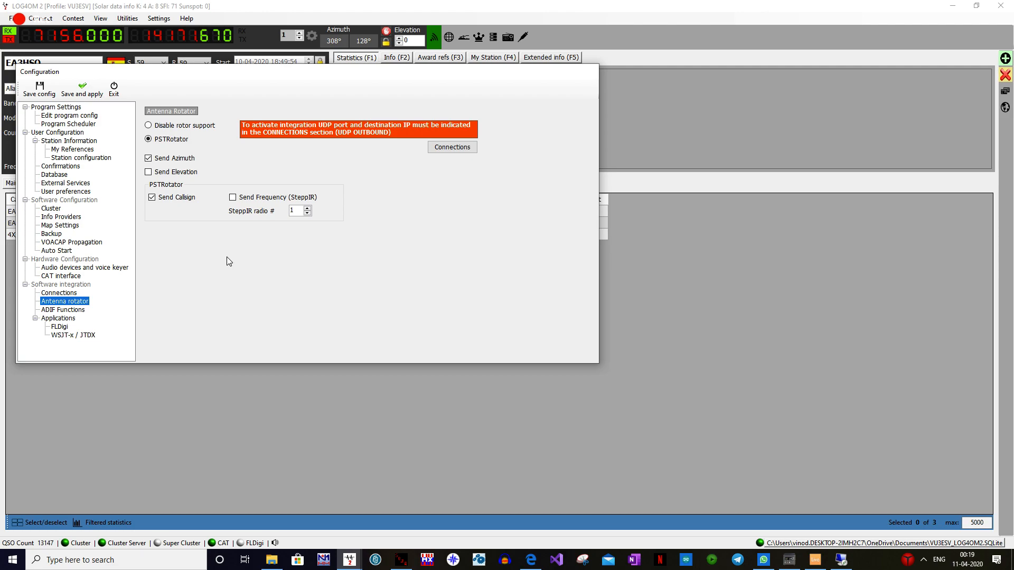
Step: Review the ADIF monitor settings for the JTDX log file and the ADIF output settings
key(Down)
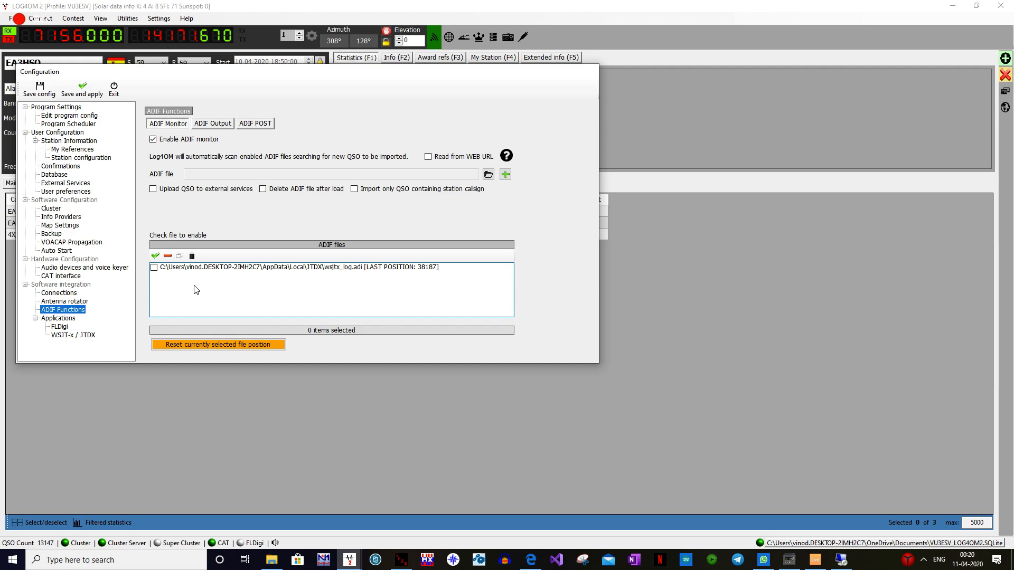
click(230, 269)
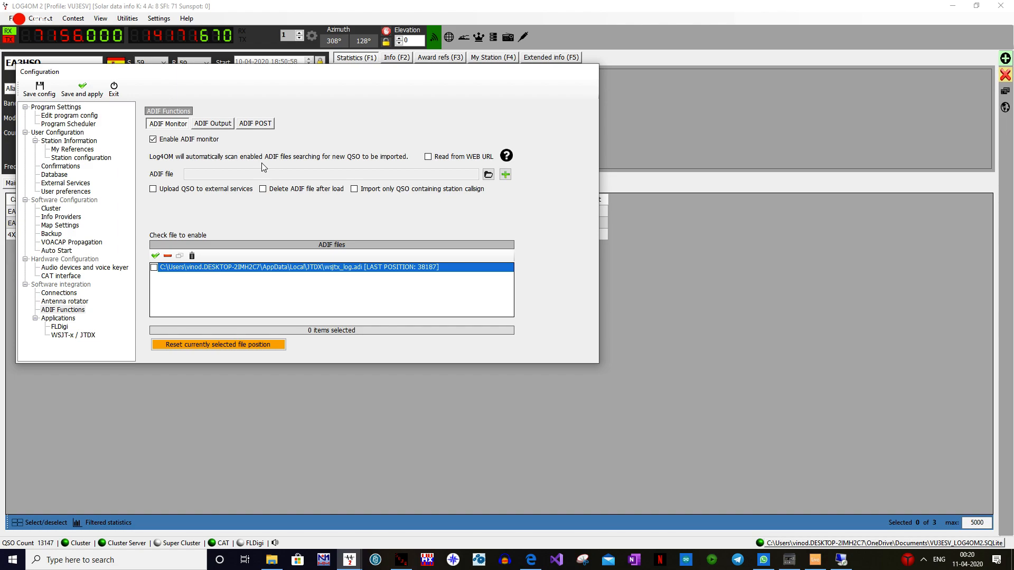
click(225, 126)
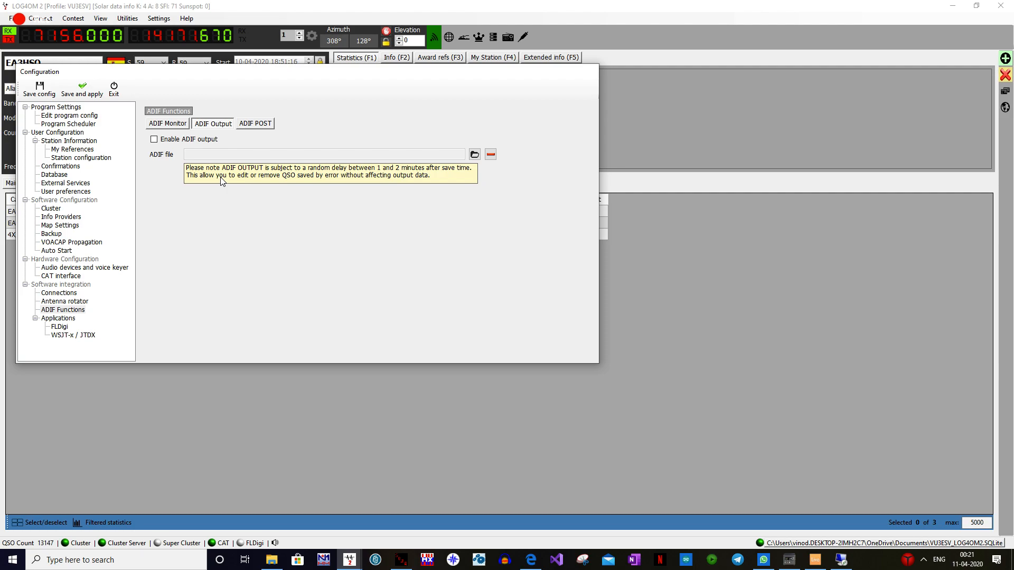
Step: Review the FLDigi and WSJT-x / JTDX application settings and exit the configuration without saving
click(61, 319)
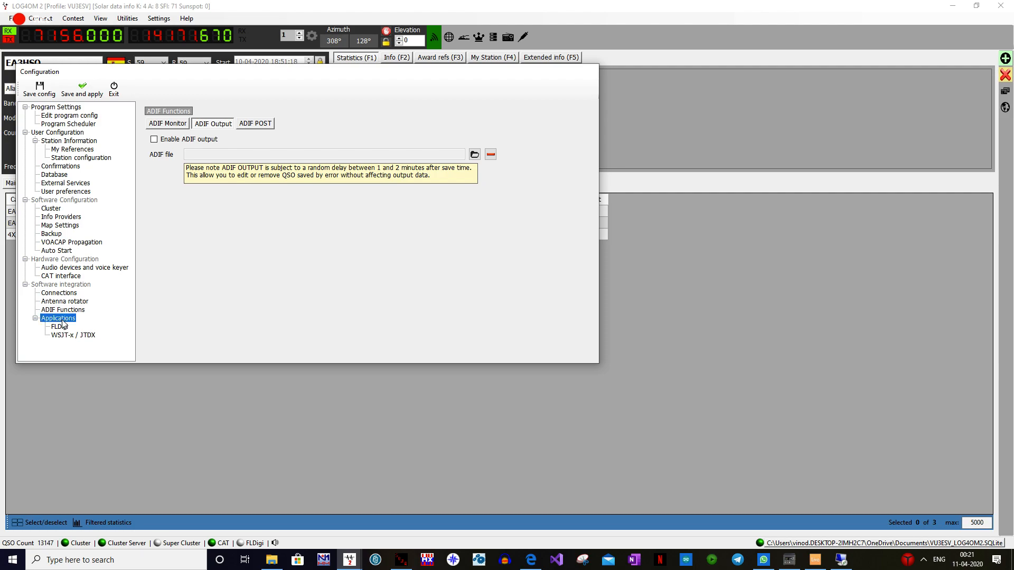
click(59, 326)
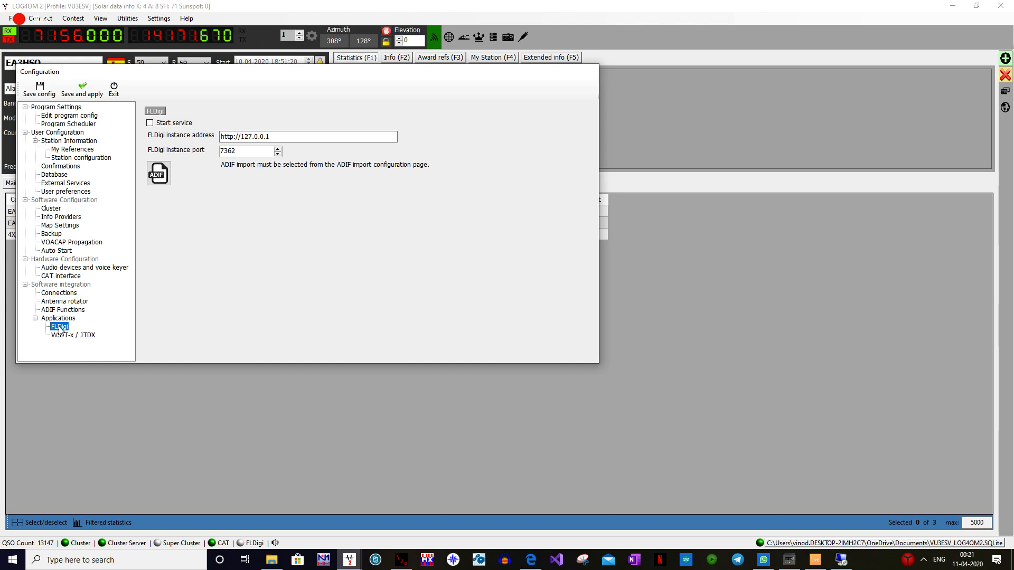
click(82, 335)
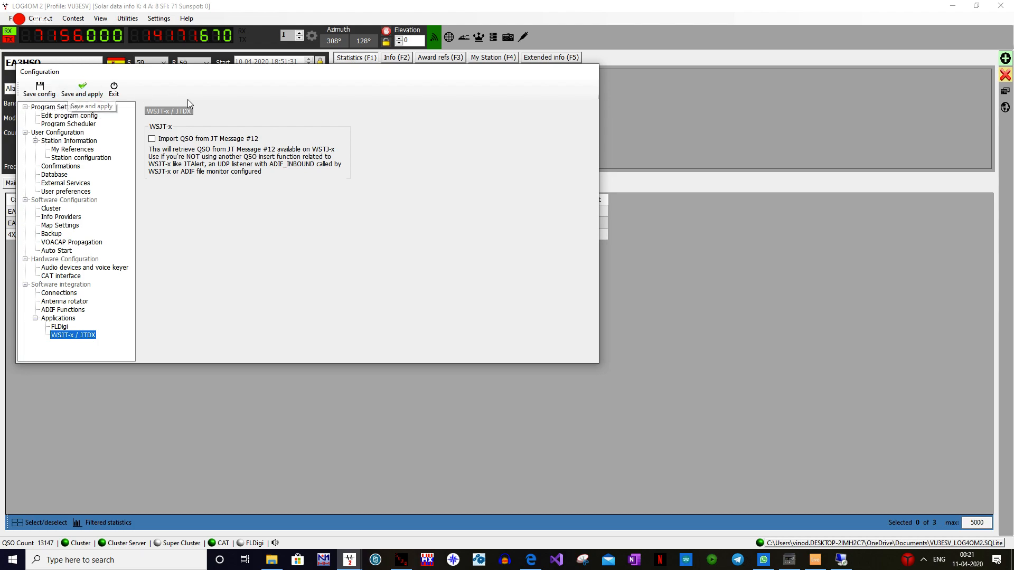
click(115, 90)
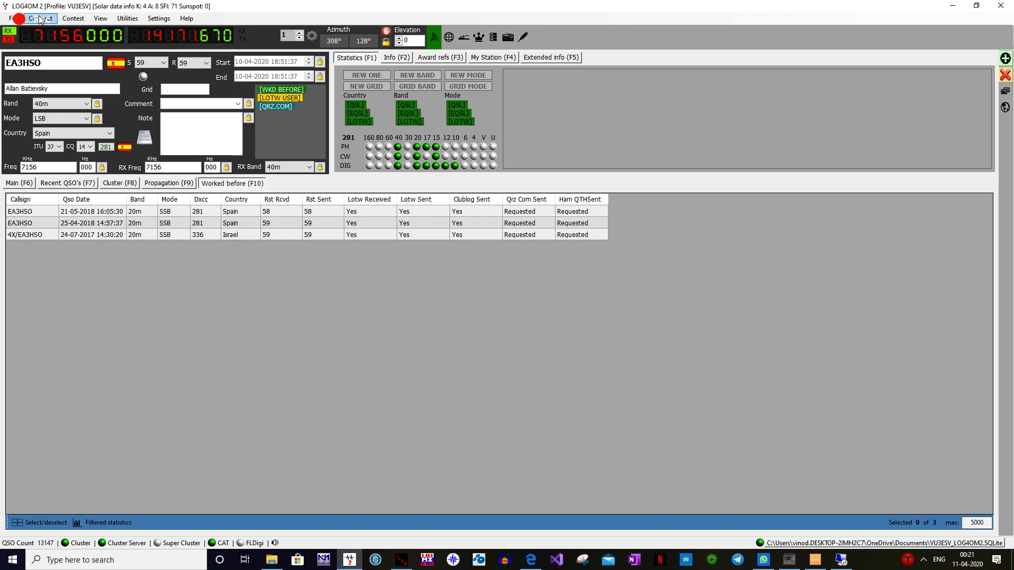
Step: Open the Telnet cluster management window and move it higher on the screen
click(65, 21)
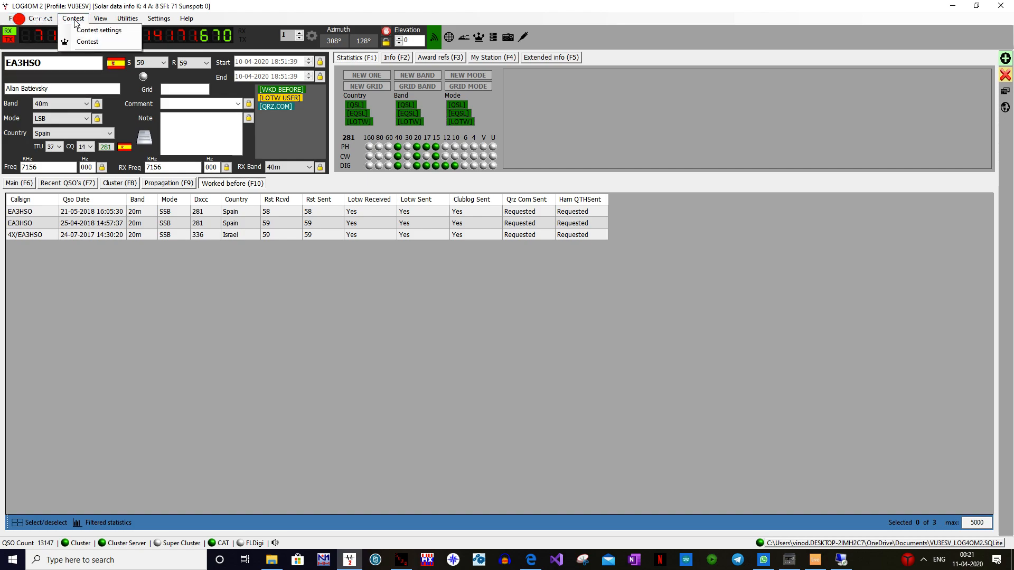
click(100, 21)
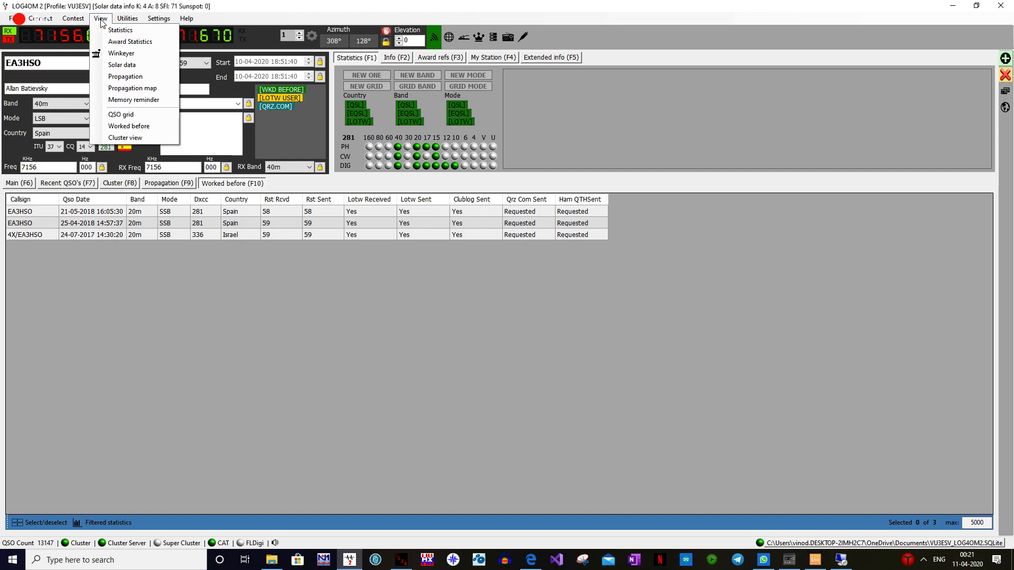
mouse_move(40, 19)
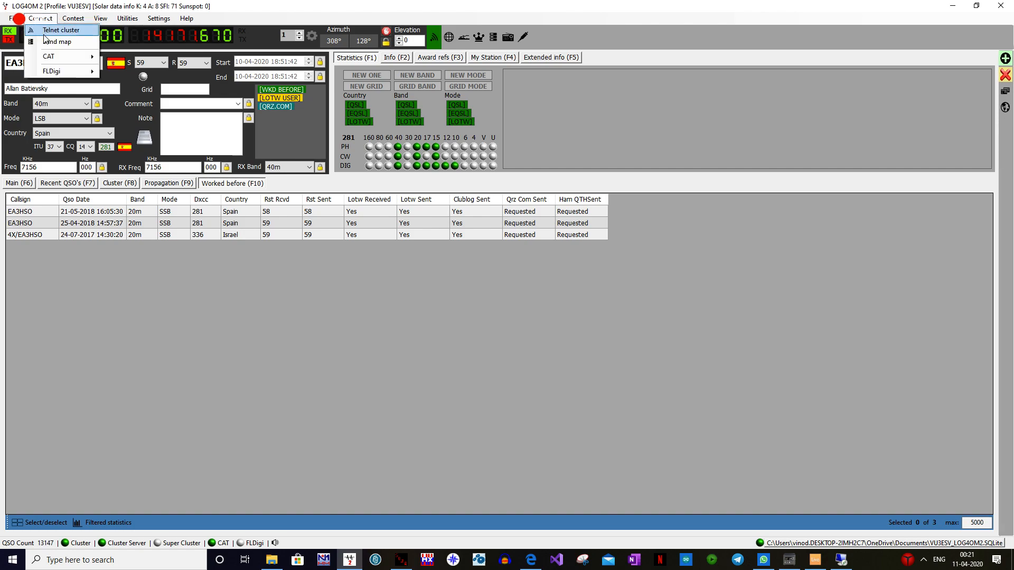
click(45, 31)
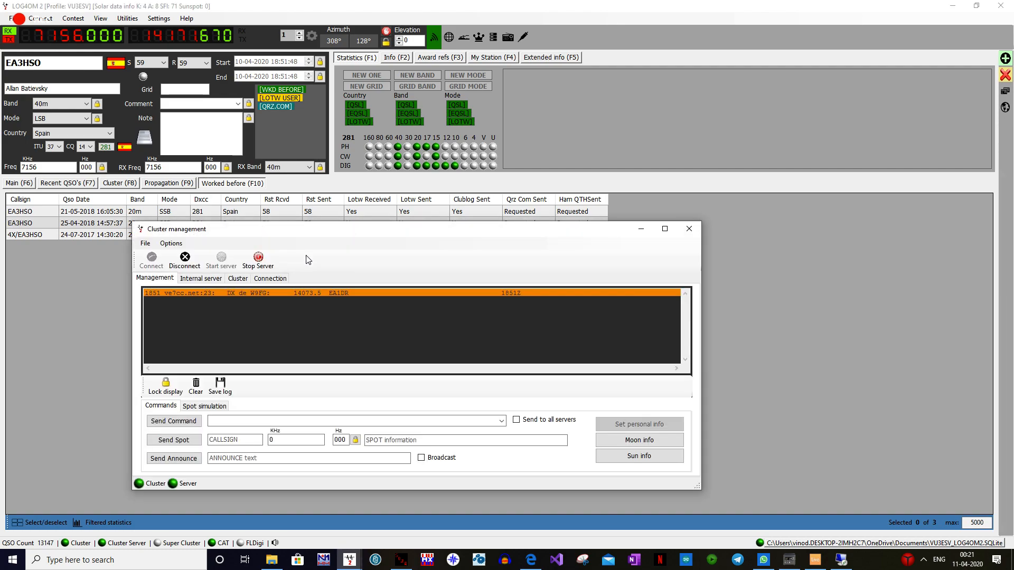
drag(362, 232, 328, 161)
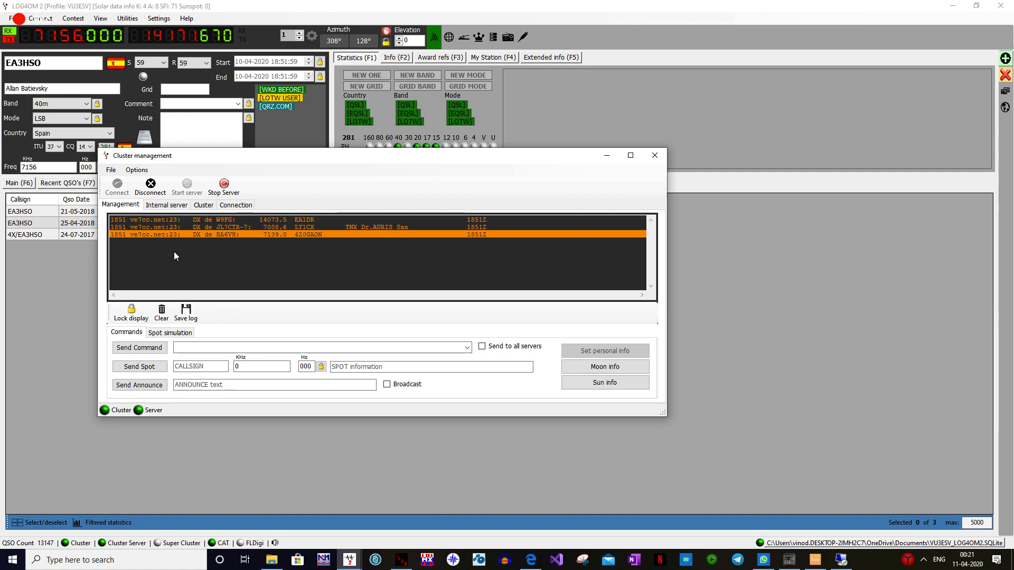
Step: Review the cluster management options and command entry, the internal server display and the cluster spot list
click(137, 169)
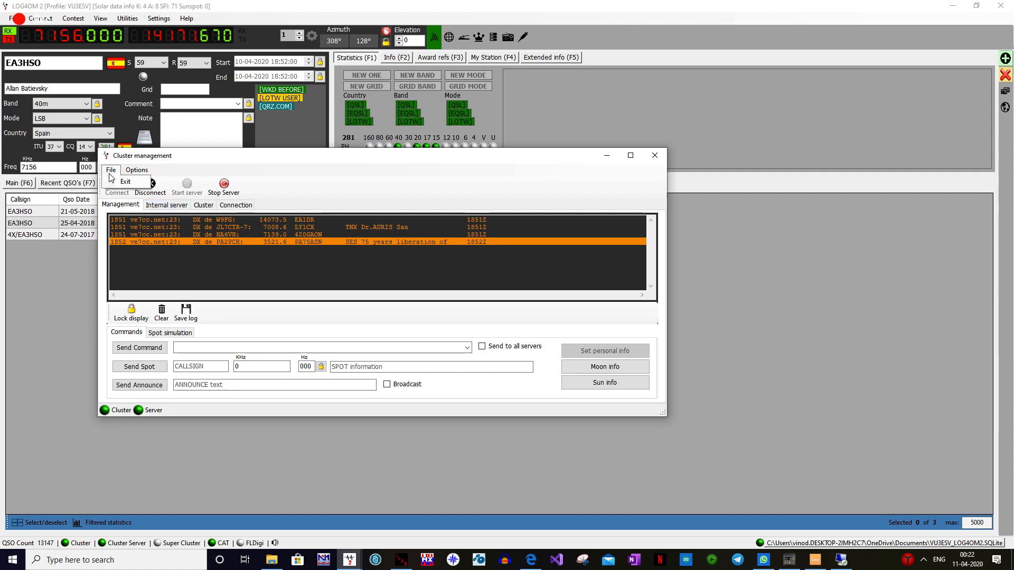
click(148, 182)
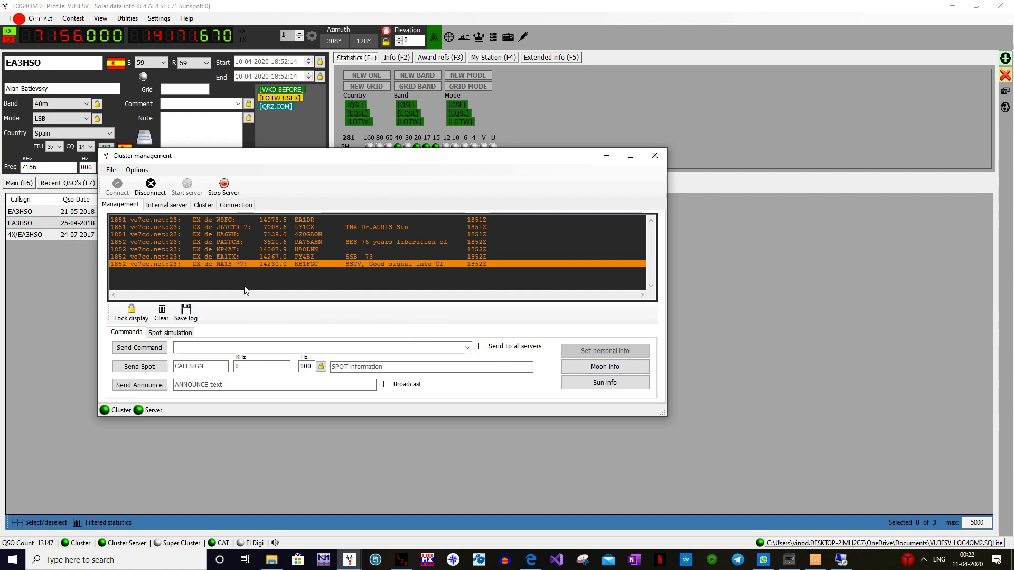
click(133, 172)
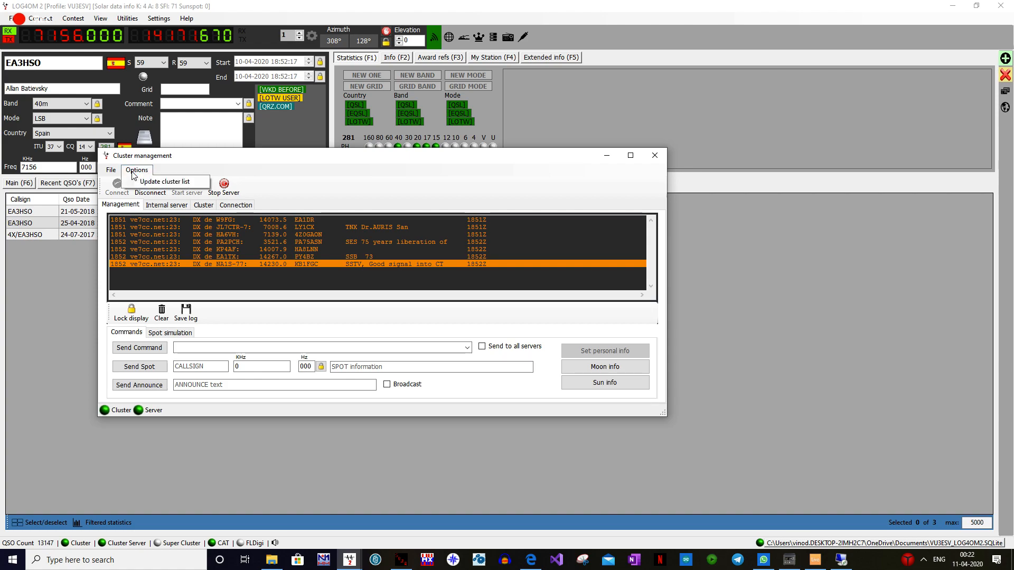
click(182, 279)
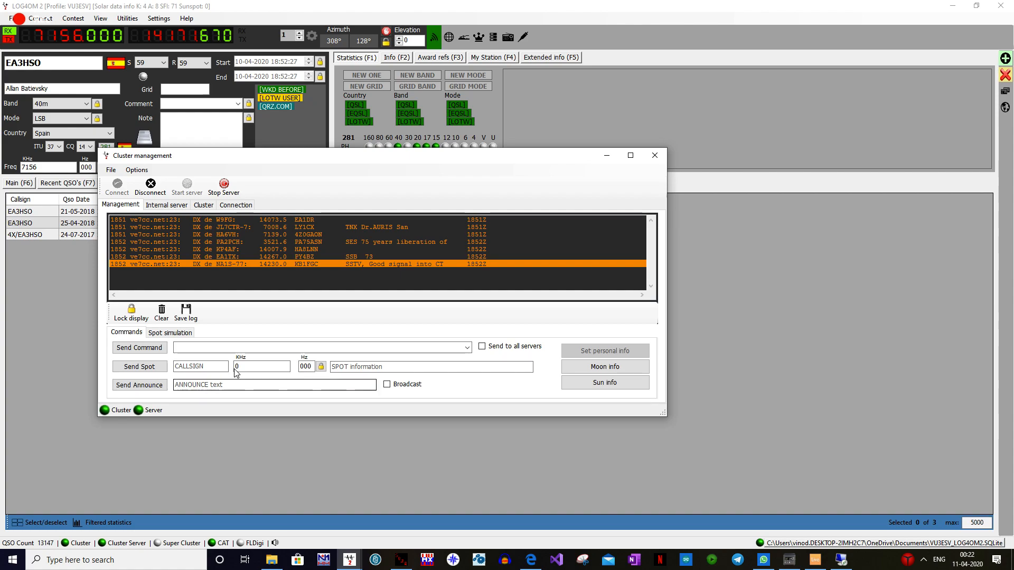
click(204, 347)
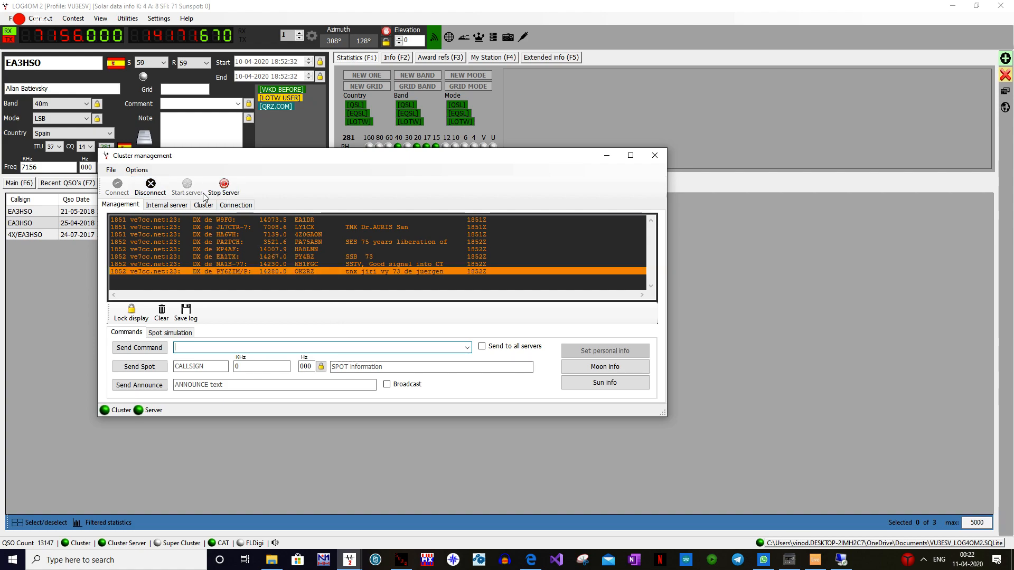
click(166, 205)
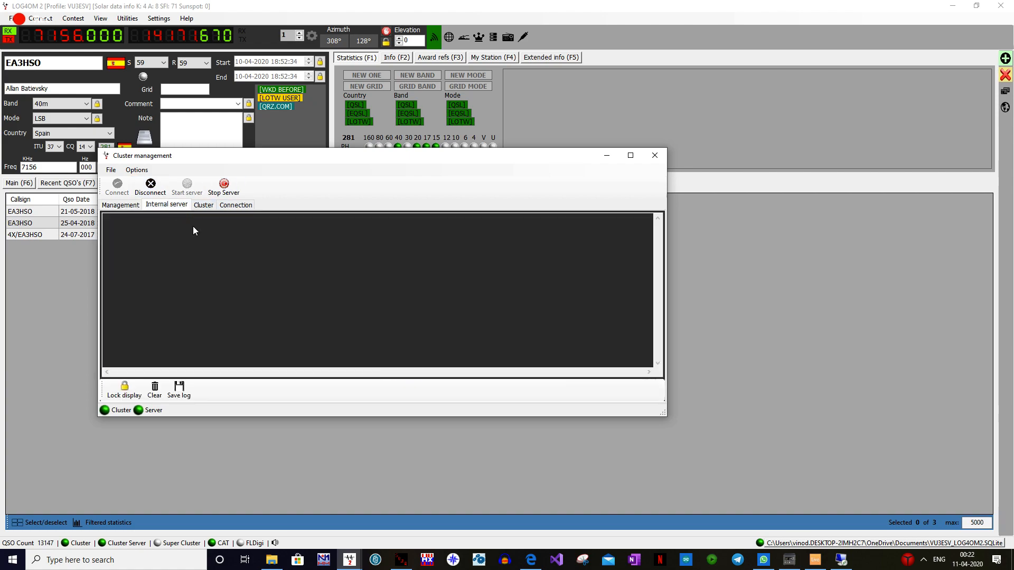
click(203, 206)
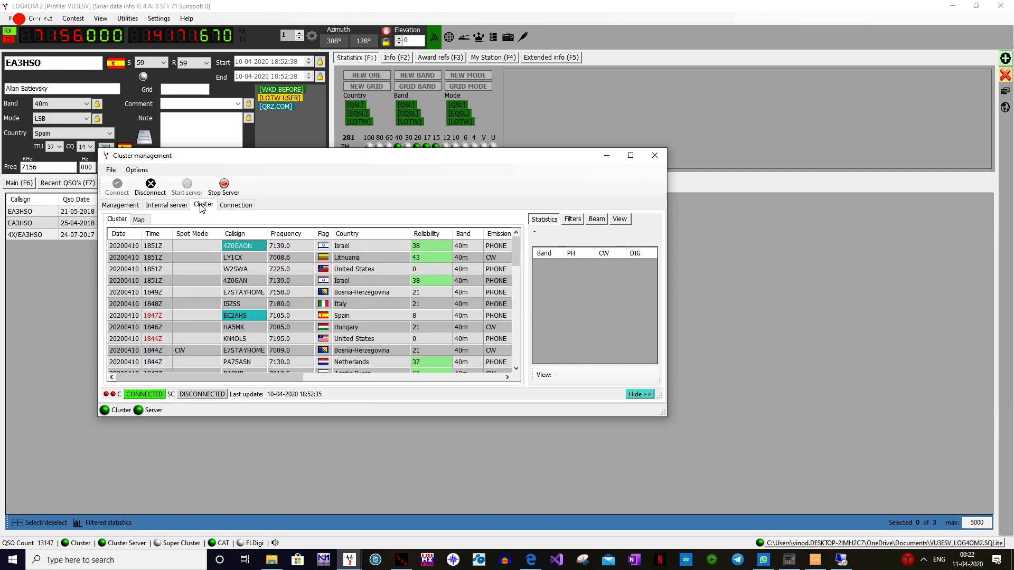
Step: Review the known and active cluster servers and the incoming spots on the management console, and close the cluster window
click(236, 206)
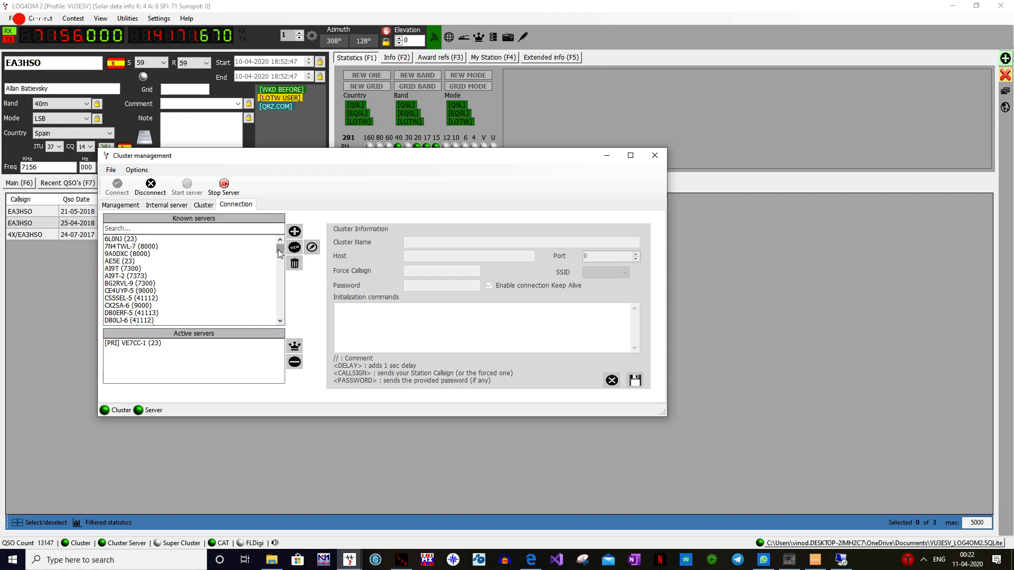
mouse_move(280, 253)
mouse_down()
mouse_move(280, 317)
mouse_move(280, 247)
mouse_up()
click(119, 206)
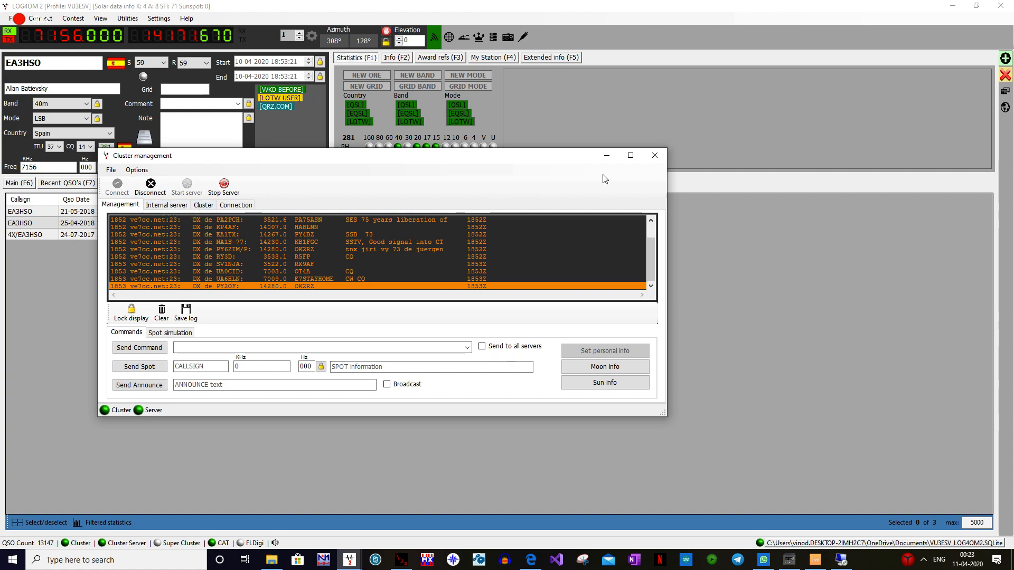
click(654, 156)
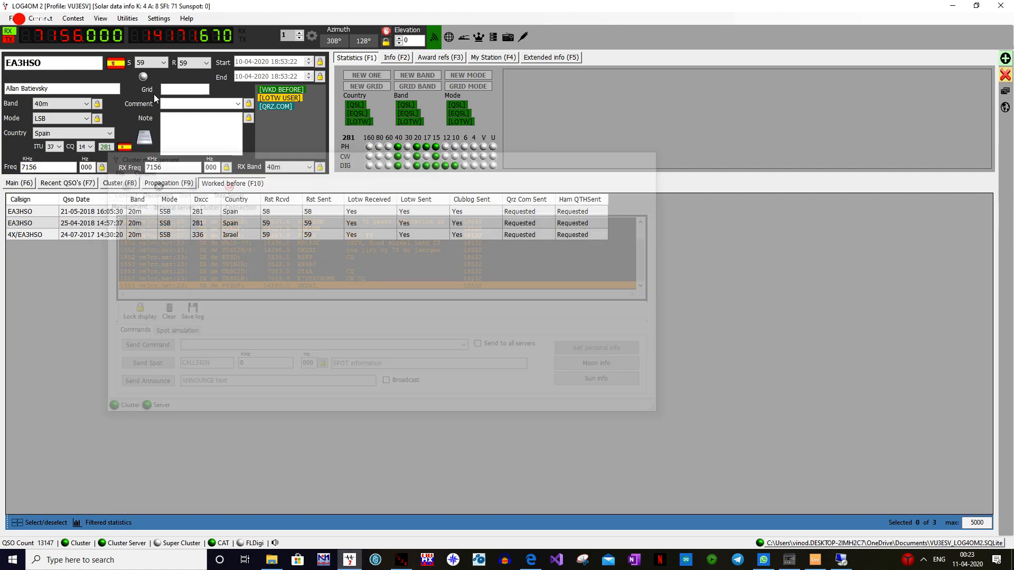
click(135, 21)
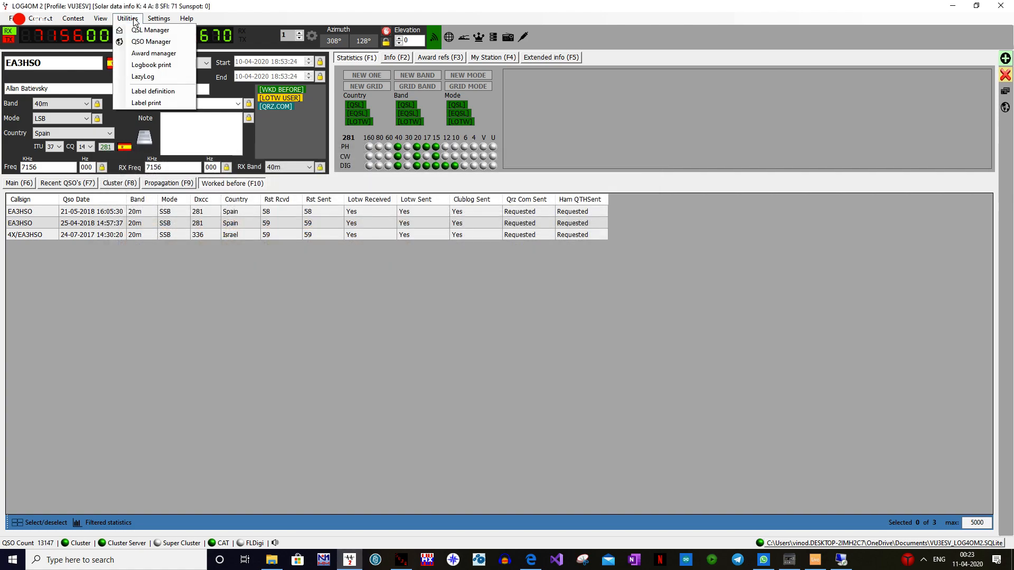
click(159, 18)
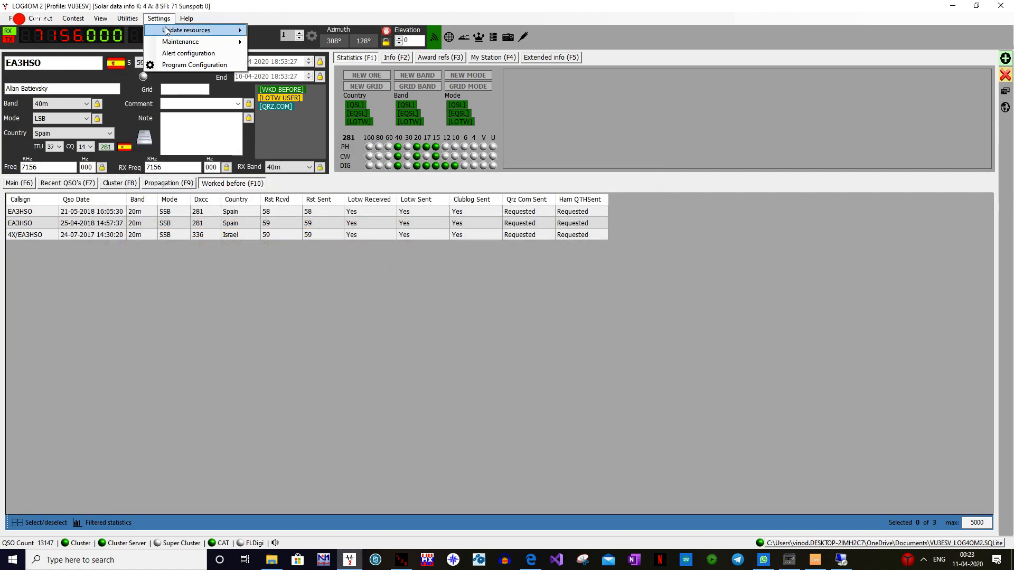
mouse_move(168, 31)
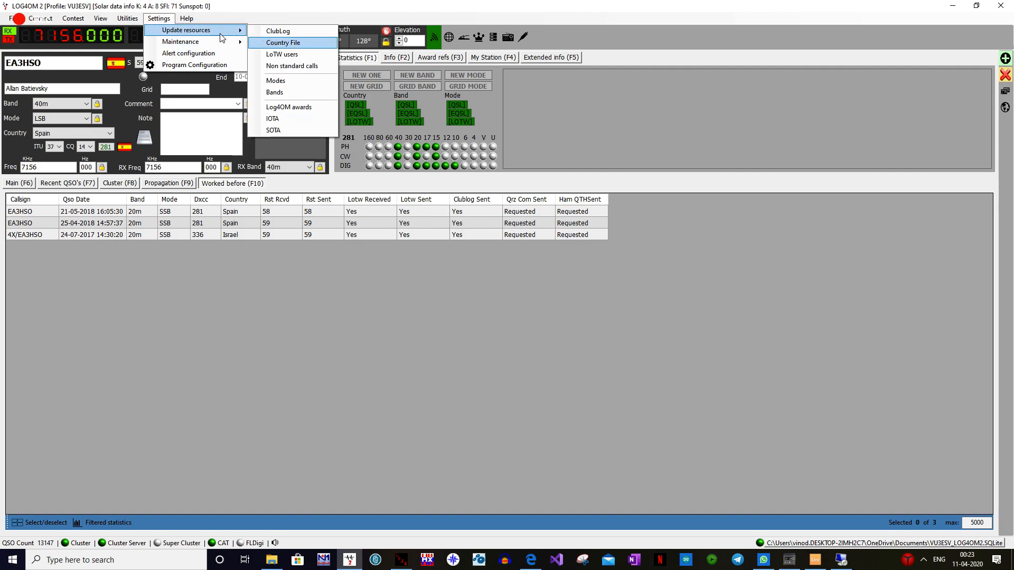
click(161, 18)
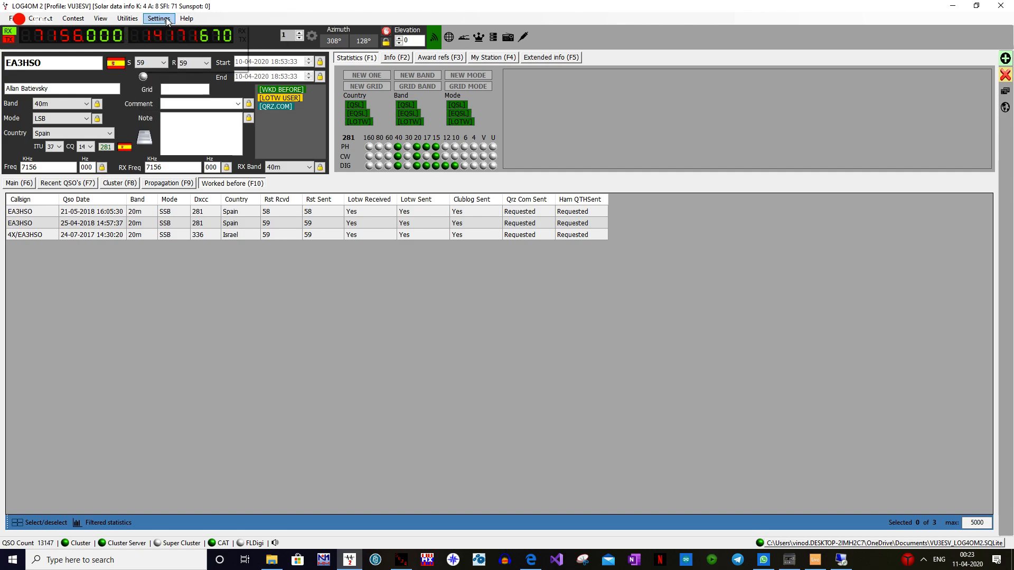
click(127, 18)
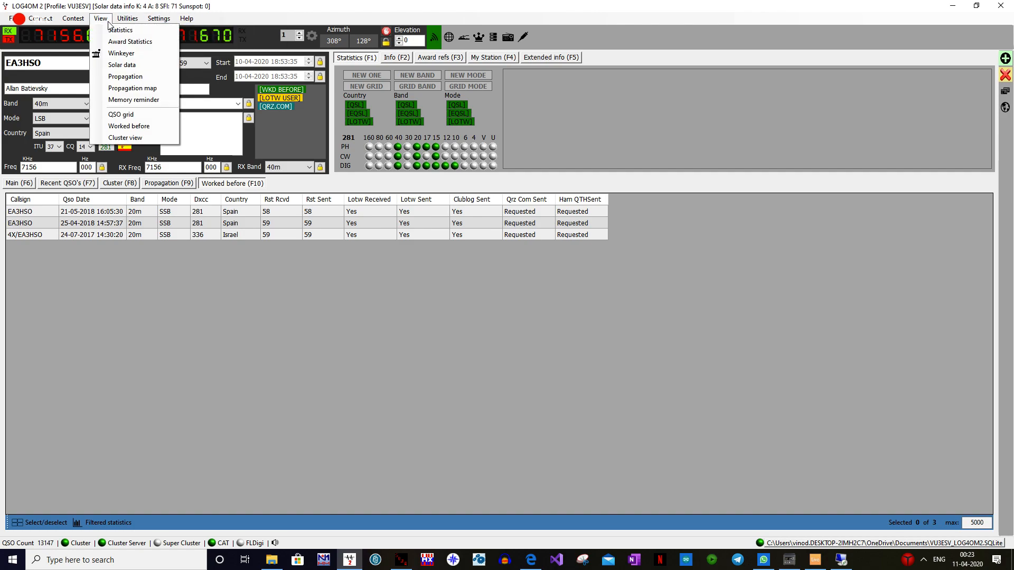
Step: Open the QSL Manager and set its search confirmation to EQSL
mouse_move(136, 24)
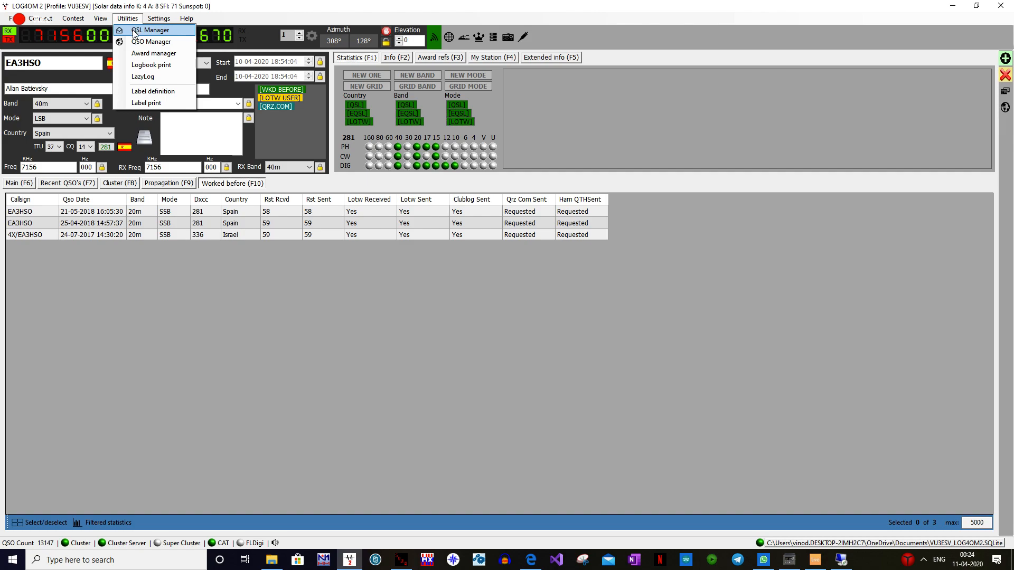
click(134, 33)
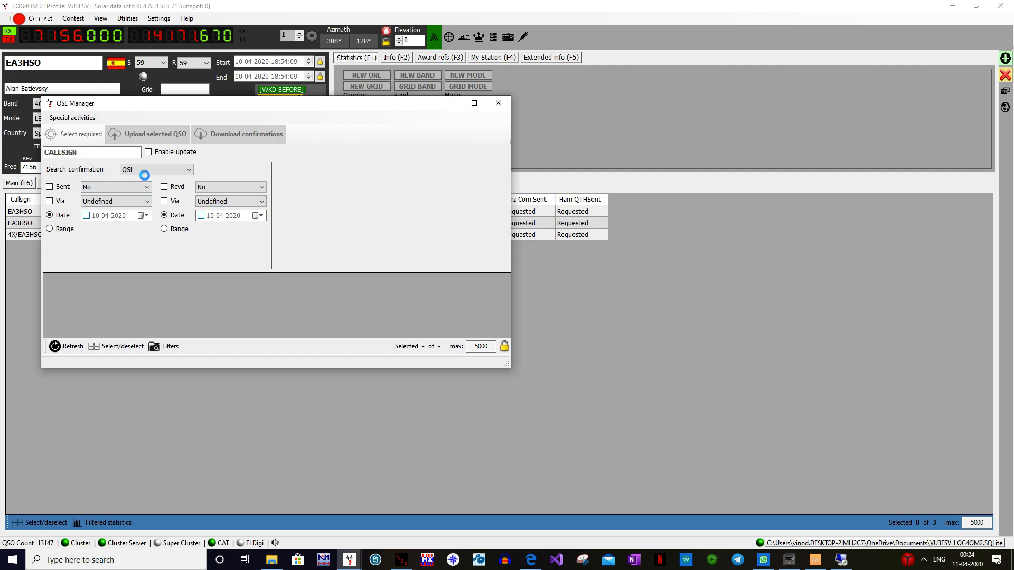
click(147, 170)
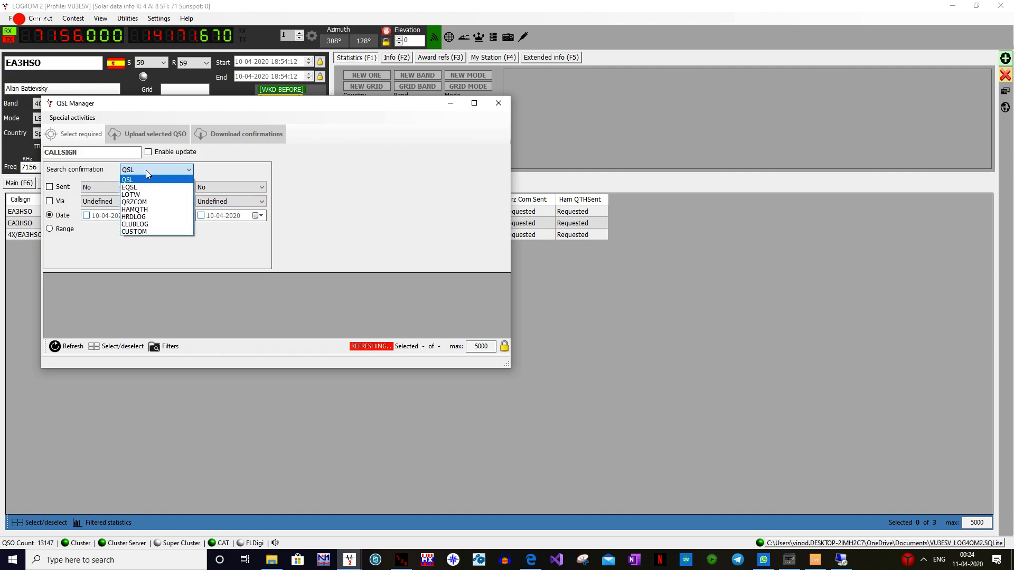
click(129, 186)
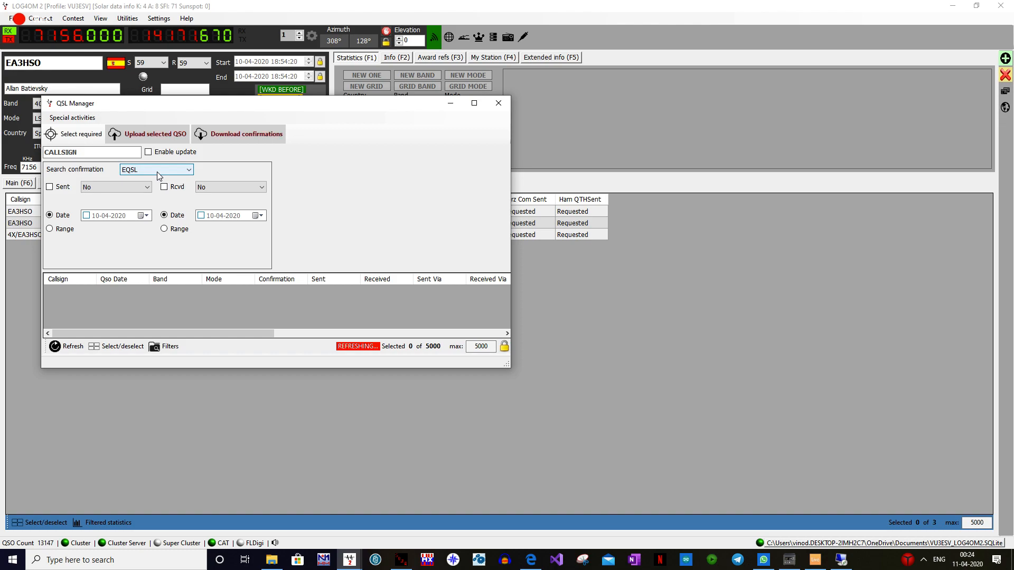
Step: Set the search confirmation to LOTW and filter the QSOs by Sent status Requested
click(156, 171)
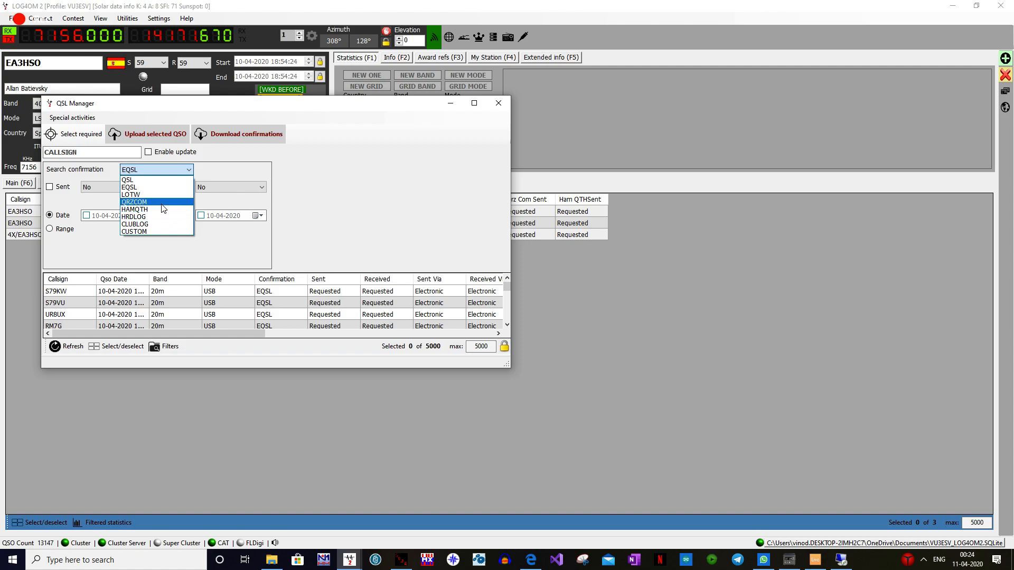
click(161, 194)
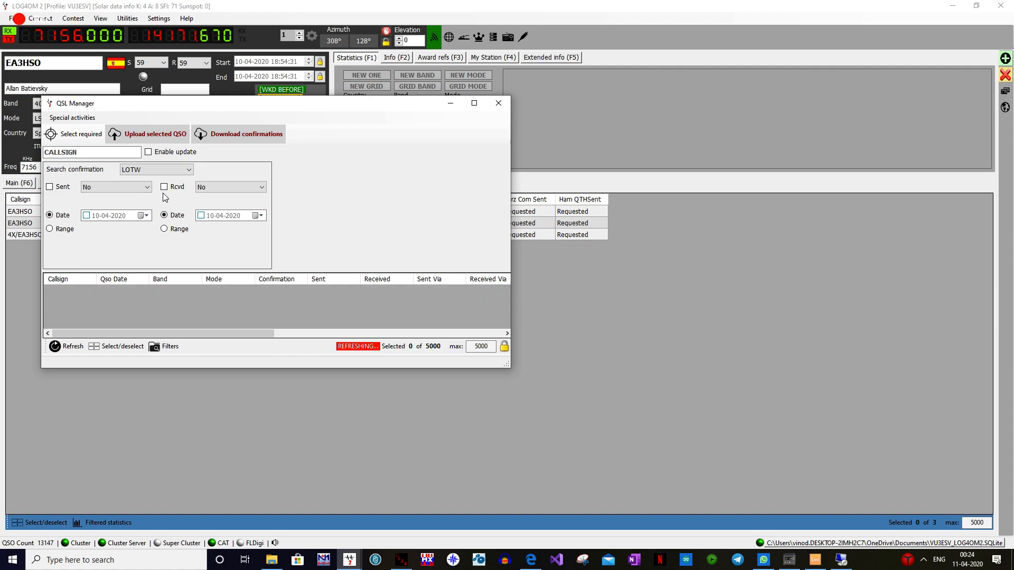
click(124, 188)
click(114, 204)
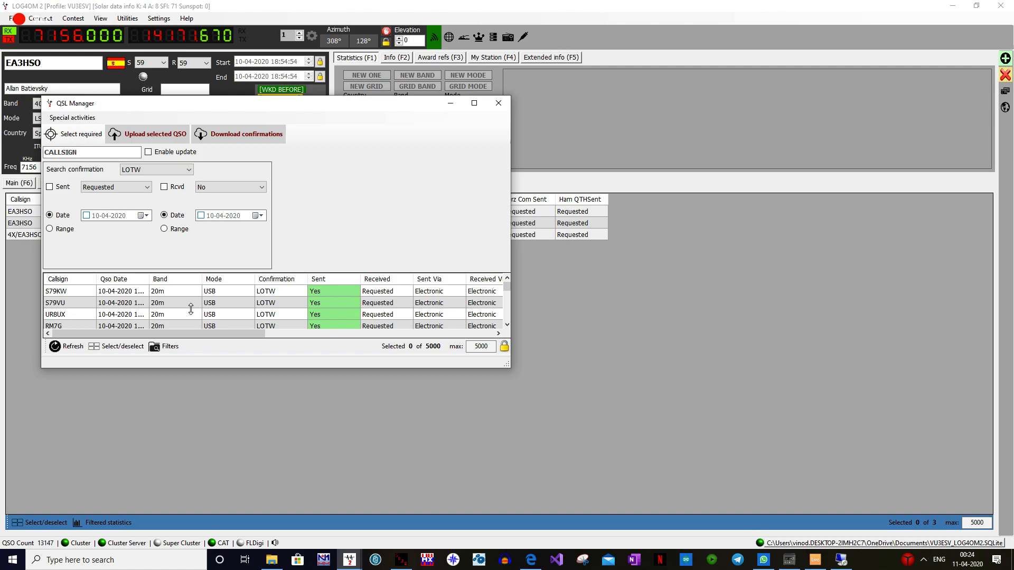
click(50, 187)
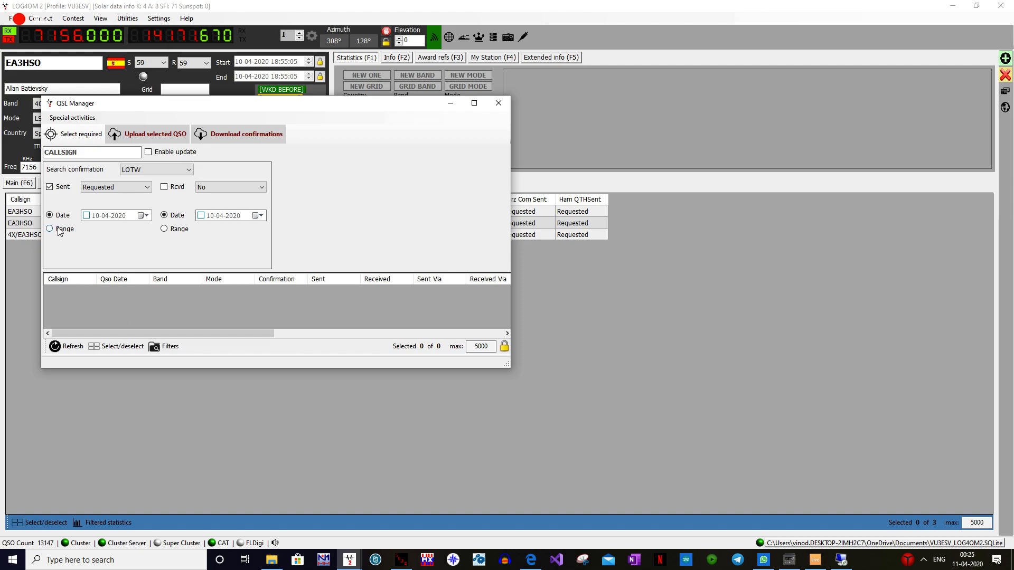
Step: Turn off the Sent filter and select all the listed LOTW QSOs
click(50, 188)
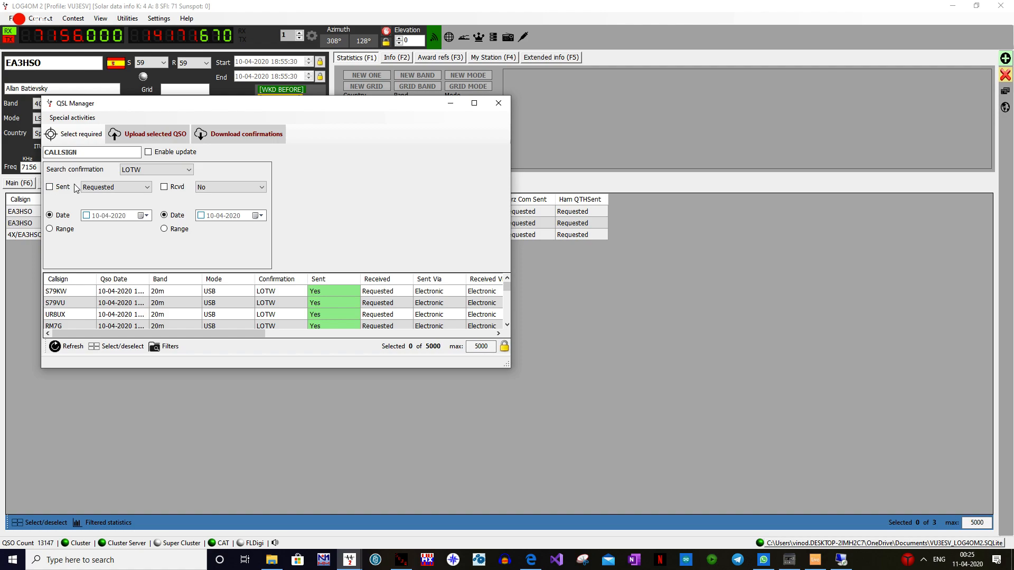
click(109, 347)
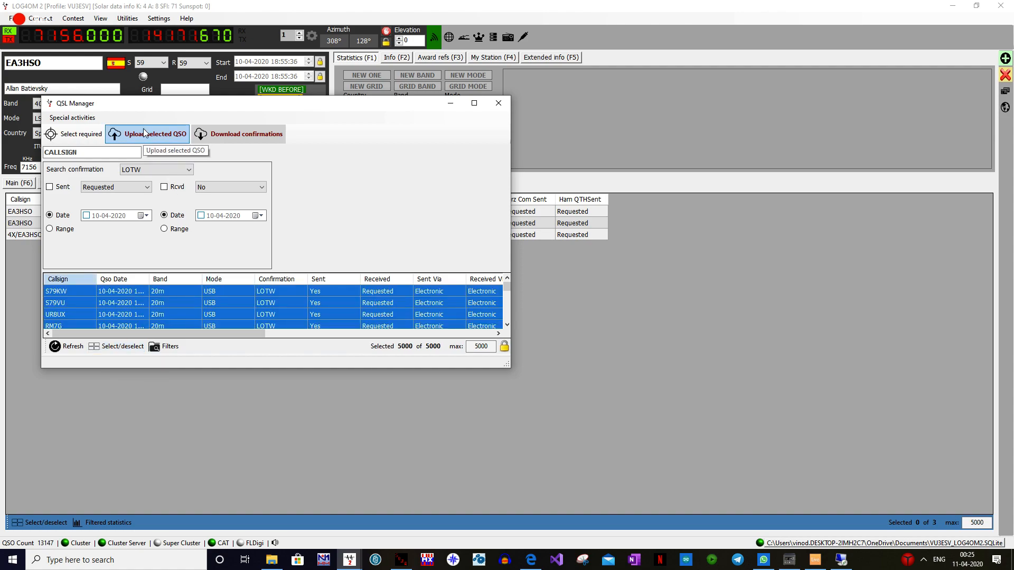
Step: Turn the Requested Sent filter back on and start the upload of selected QSOs to LOTW
click(59, 189)
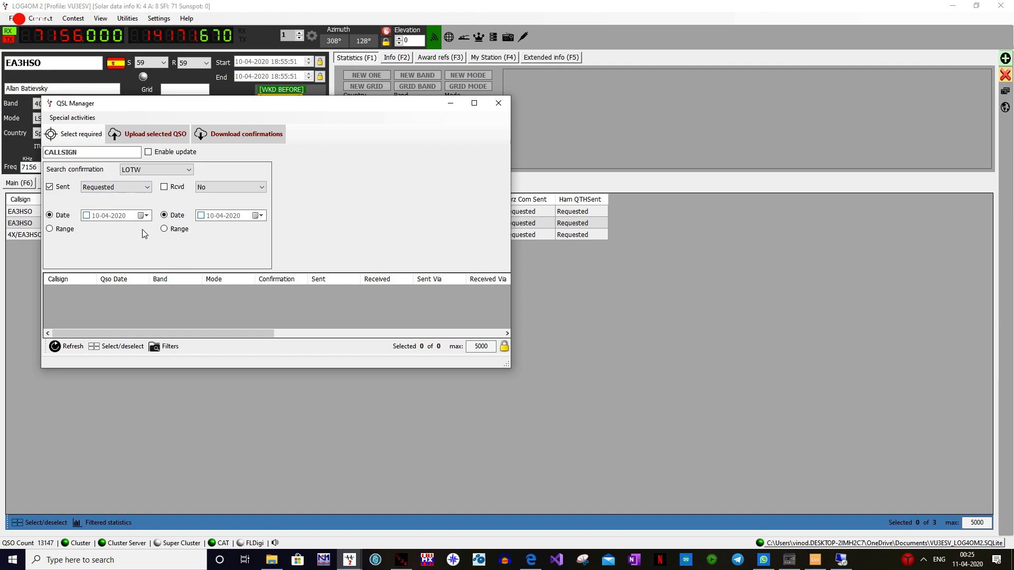
click(150, 138)
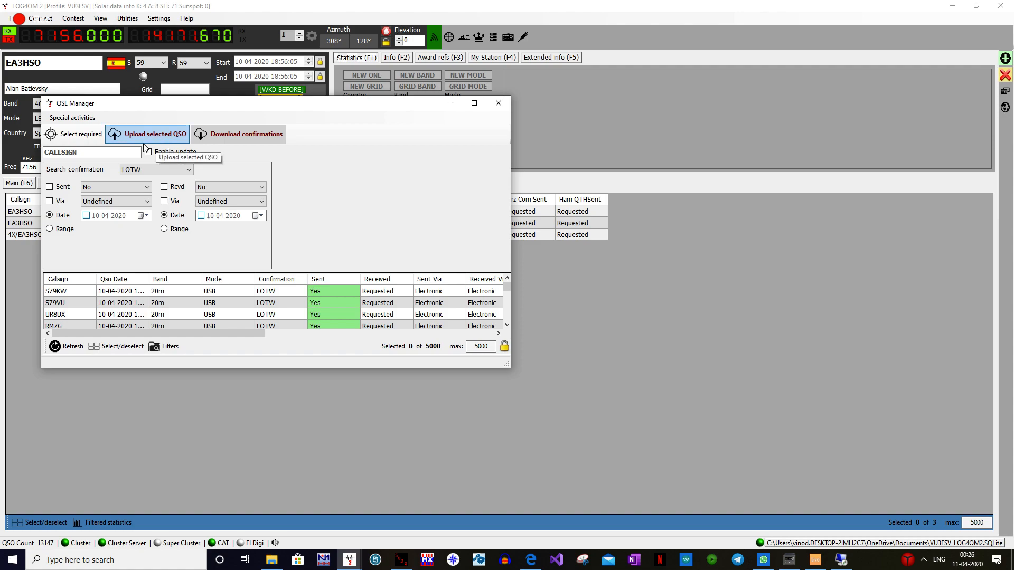
Step: Enable the Sent filter with status Requested for LOTW and start the QSO upload again
click(48, 187)
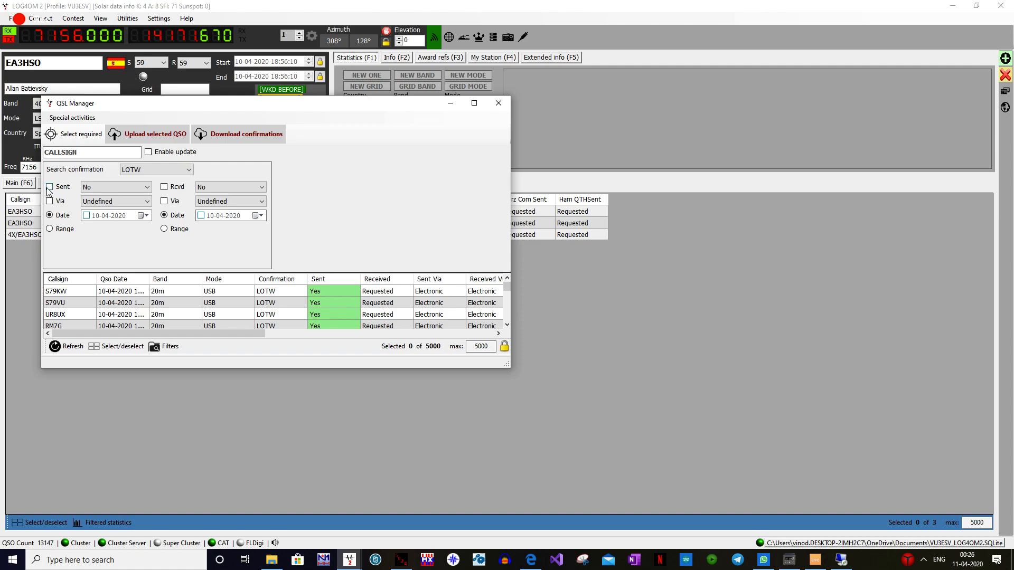
click(125, 187)
click(113, 203)
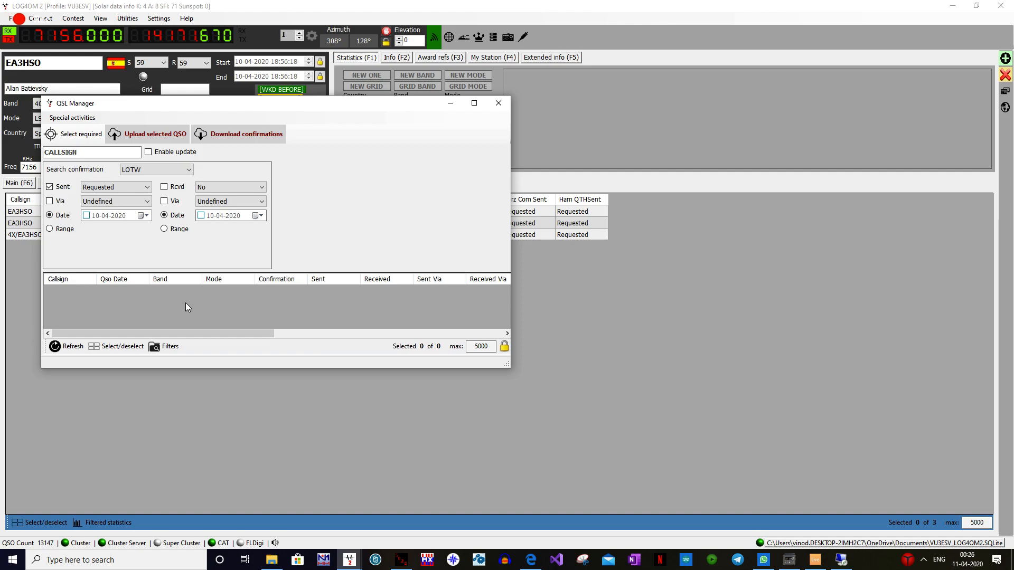
click(155, 133)
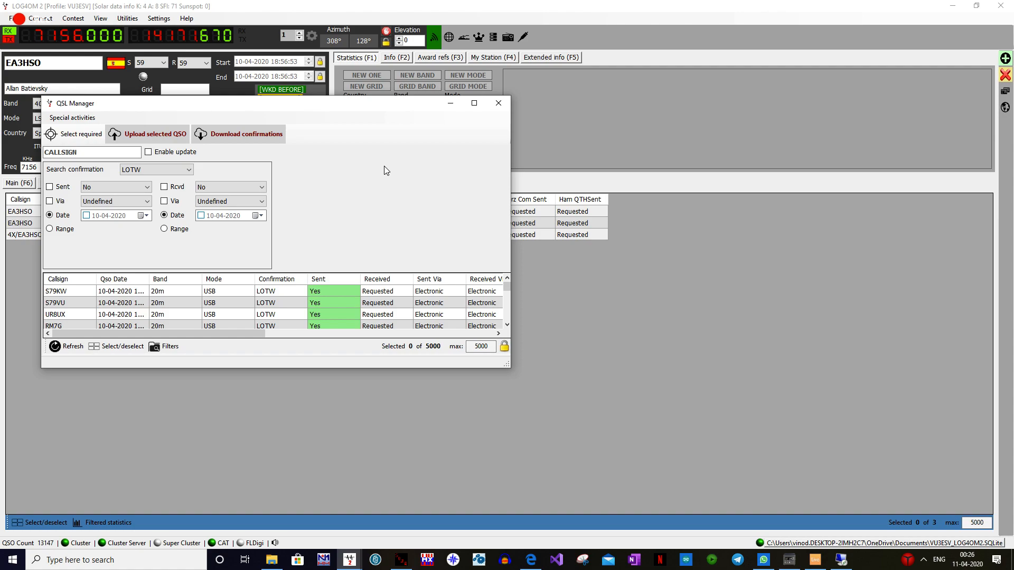
click(157, 169)
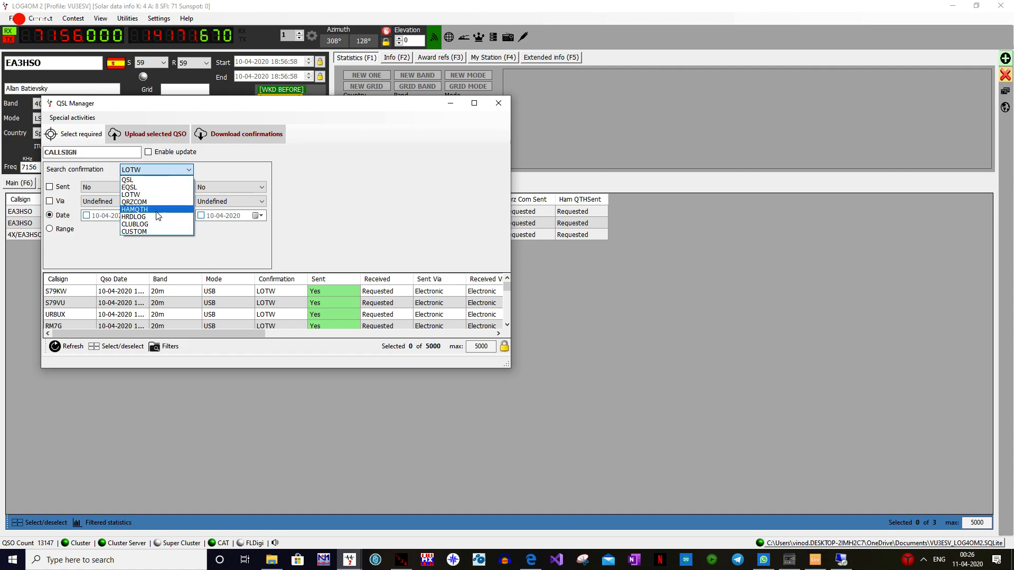
click(368, 211)
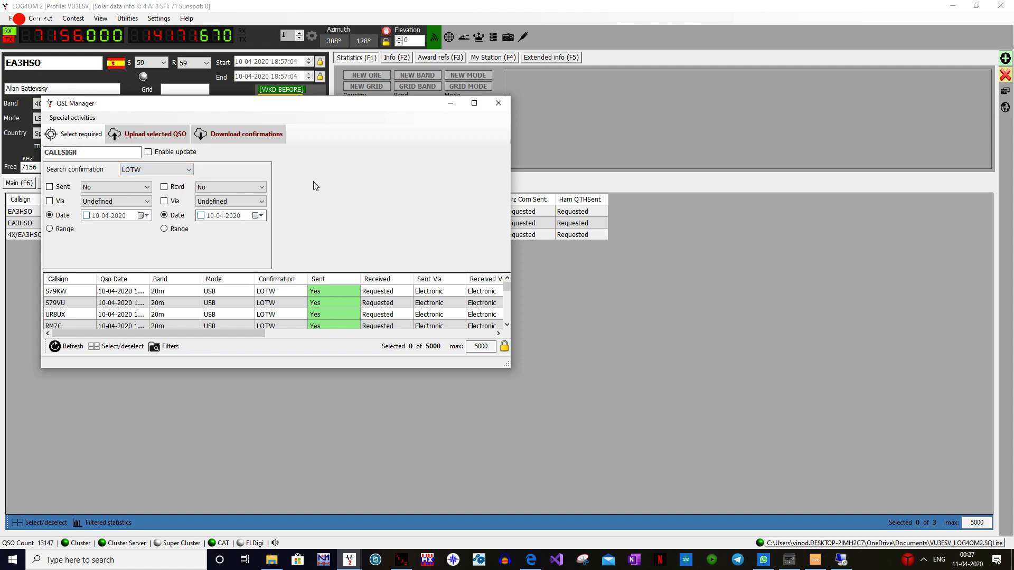
Step: Open the confirmation download for LOTW and retrieve the confirmations using the Last download option
click(243, 134)
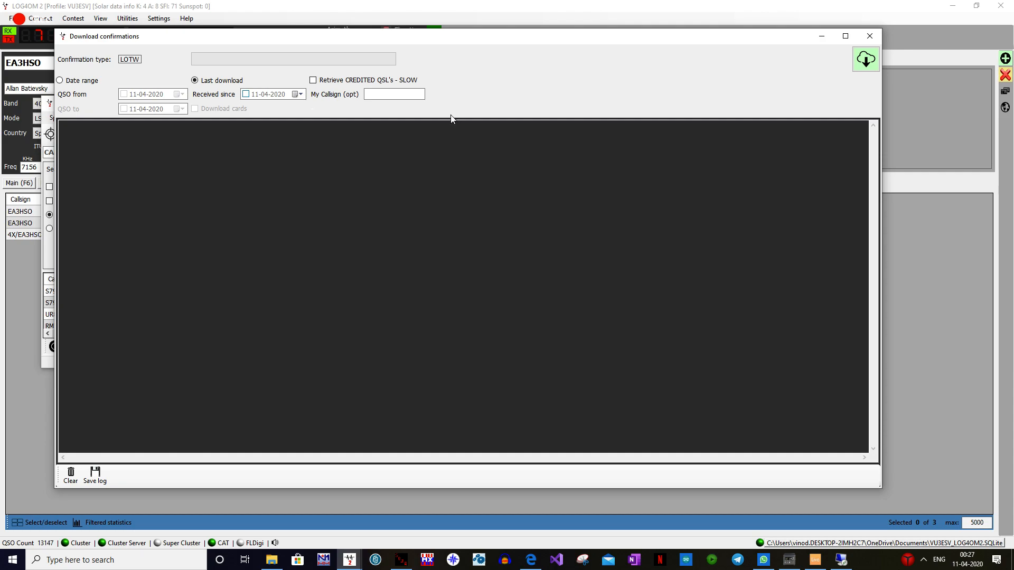
mouse_move(409, 37)
mouse_down()
mouse_move(375, 45)
mouse_move(398, 34)
mouse_up()
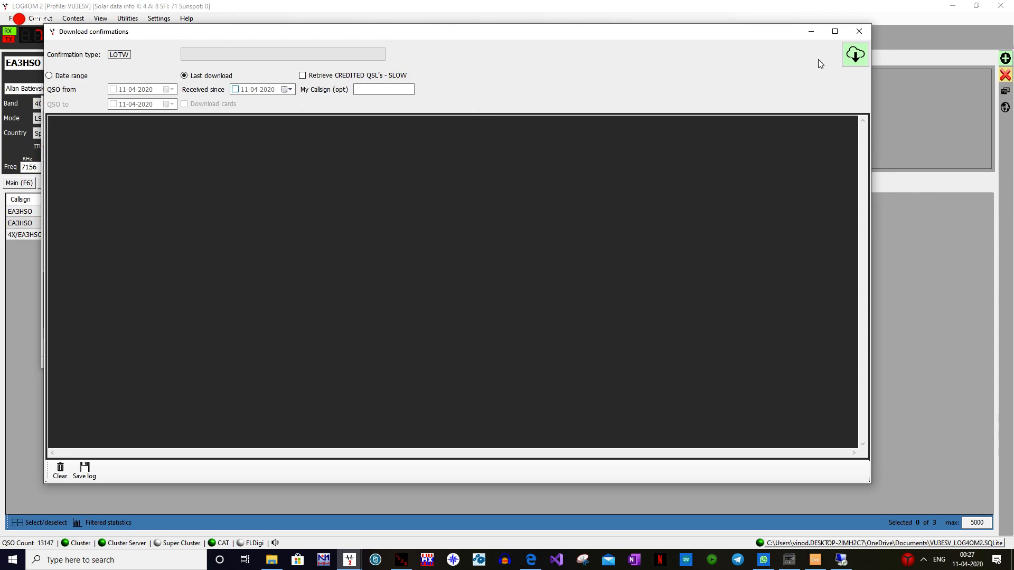
click(854, 55)
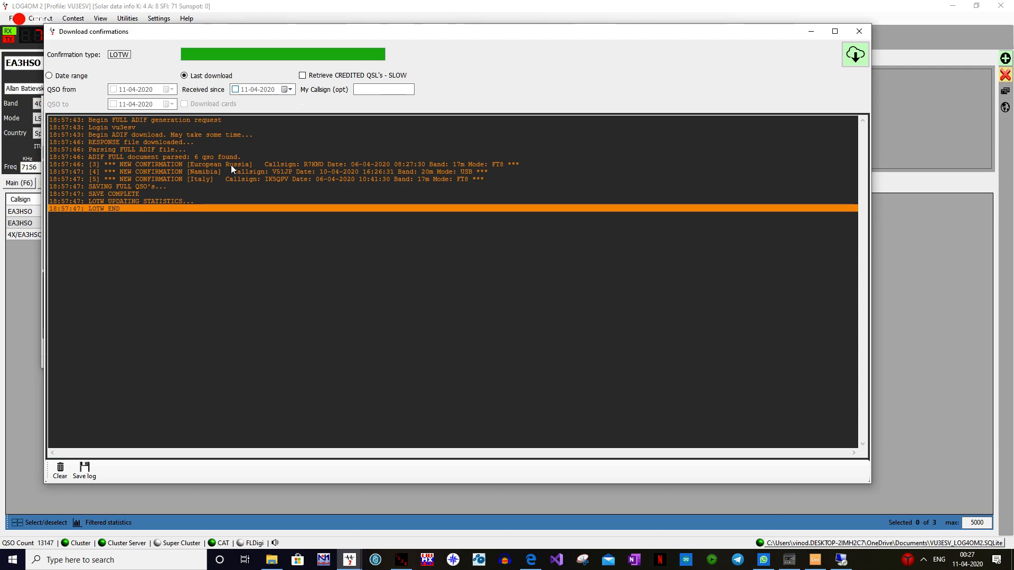
Step: Look over the new confirmation entries in the LOTW download log and close the download window
click(191, 162)
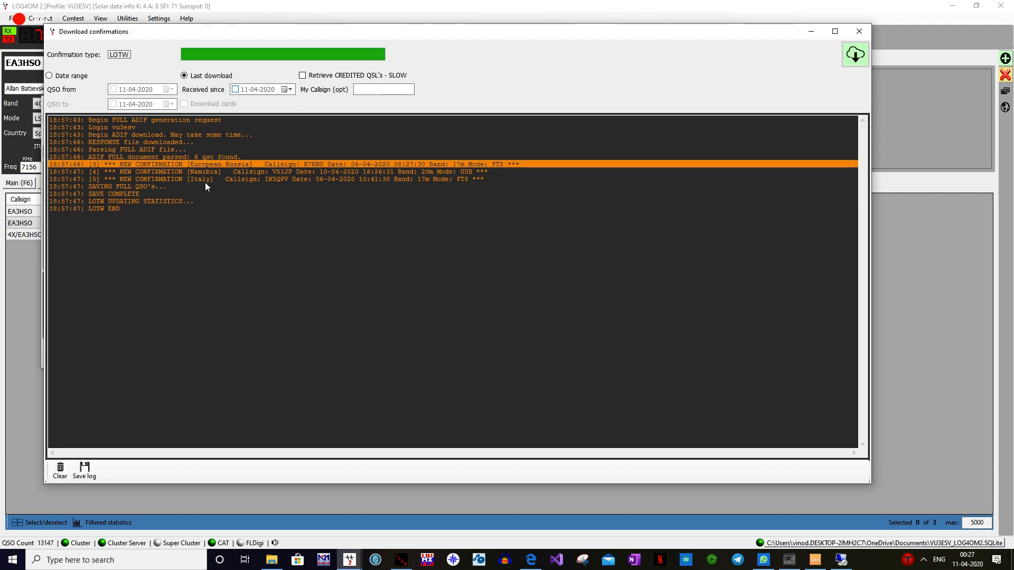
click(208, 173)
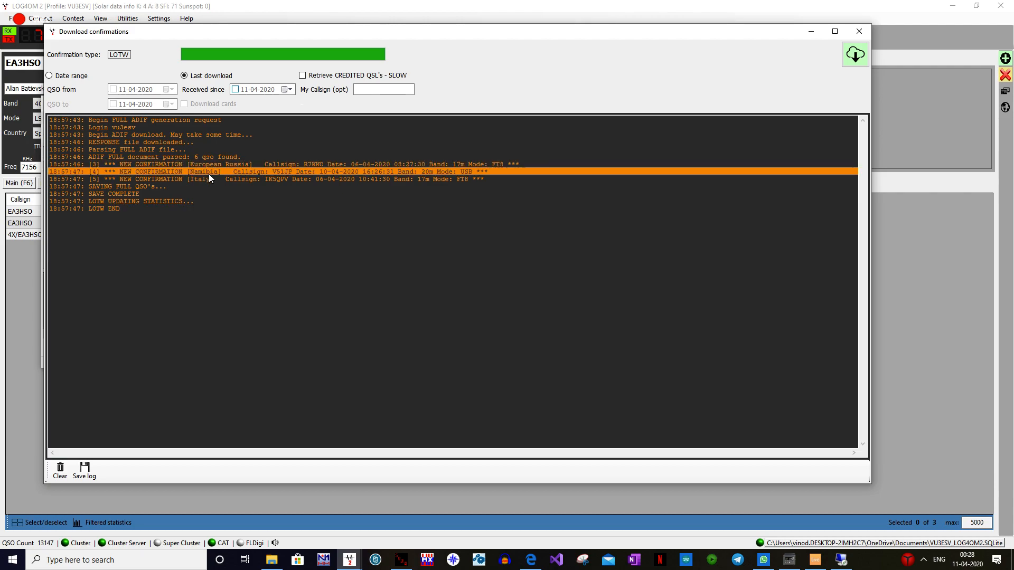
click(214, 178)
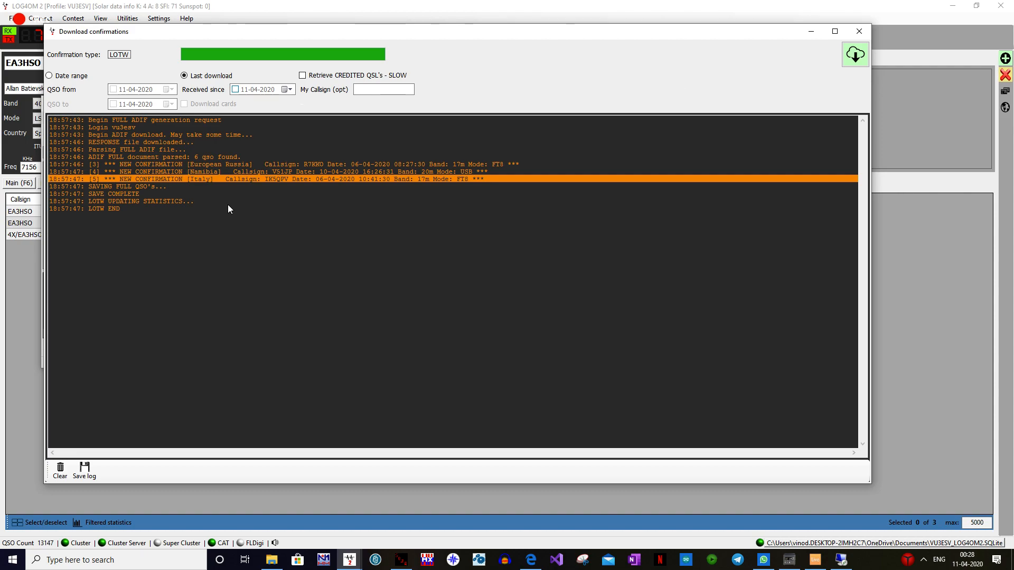
click(864, 33)
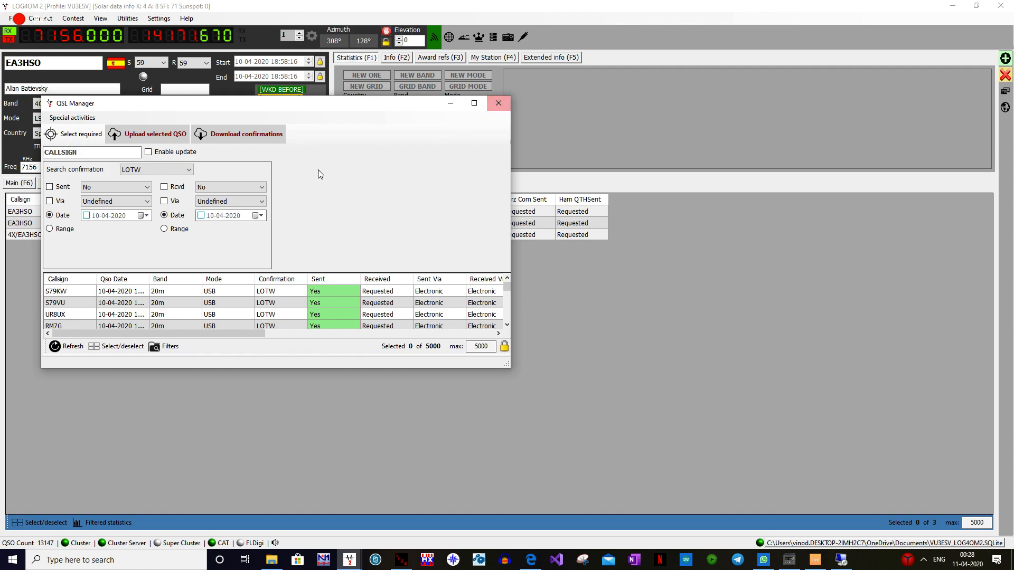
Step: Switch the confirmation search to CLUBLOG and filter the QSOs by Sent status Requested
click(186, 173)
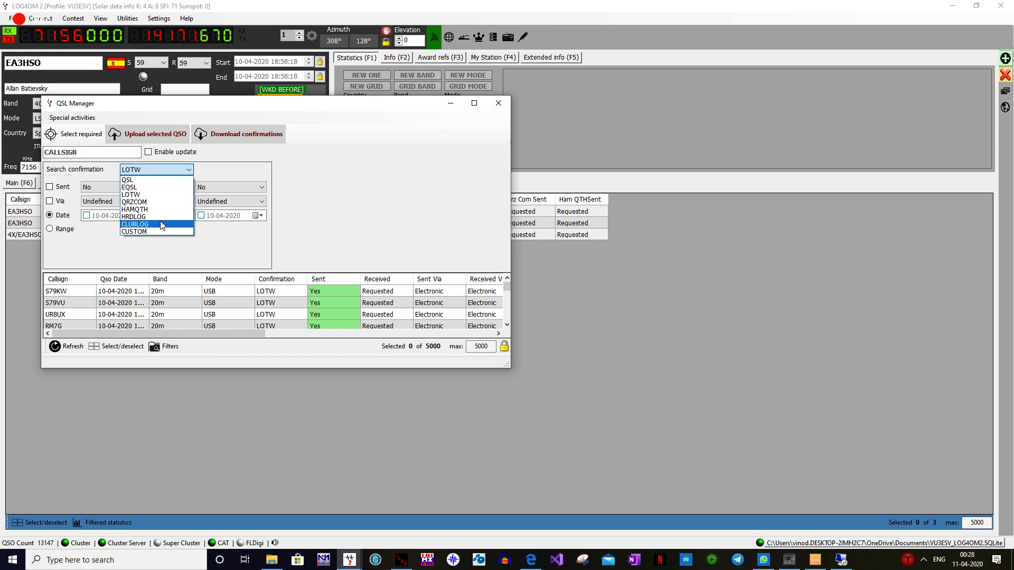
click(161, 224)
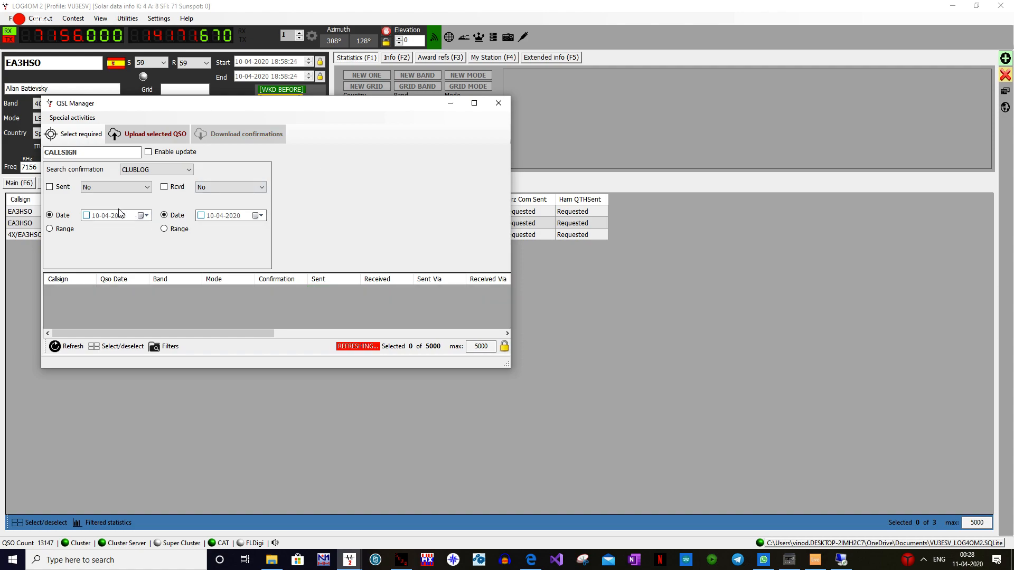
click(65, 190)
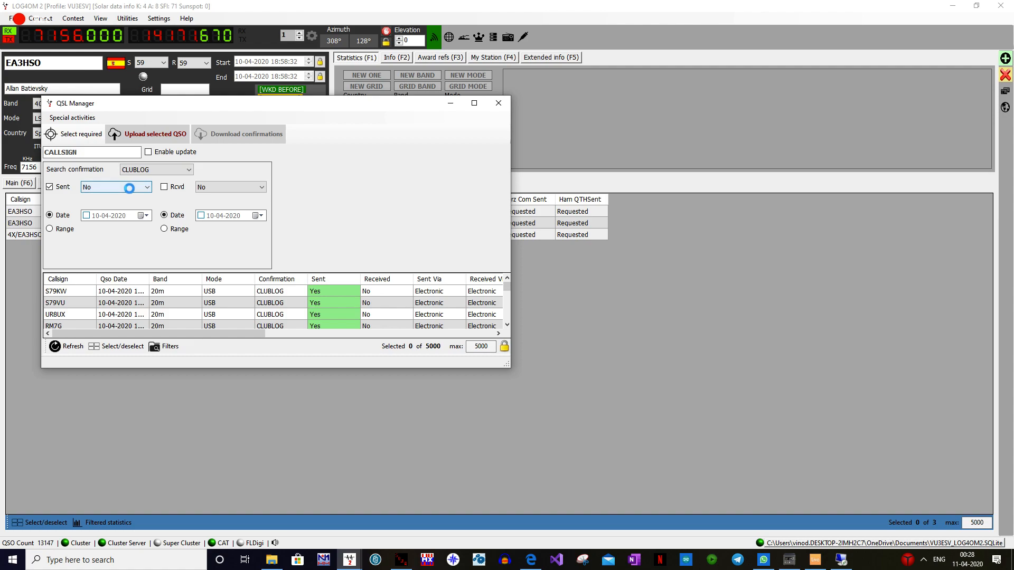
click(130, 188)
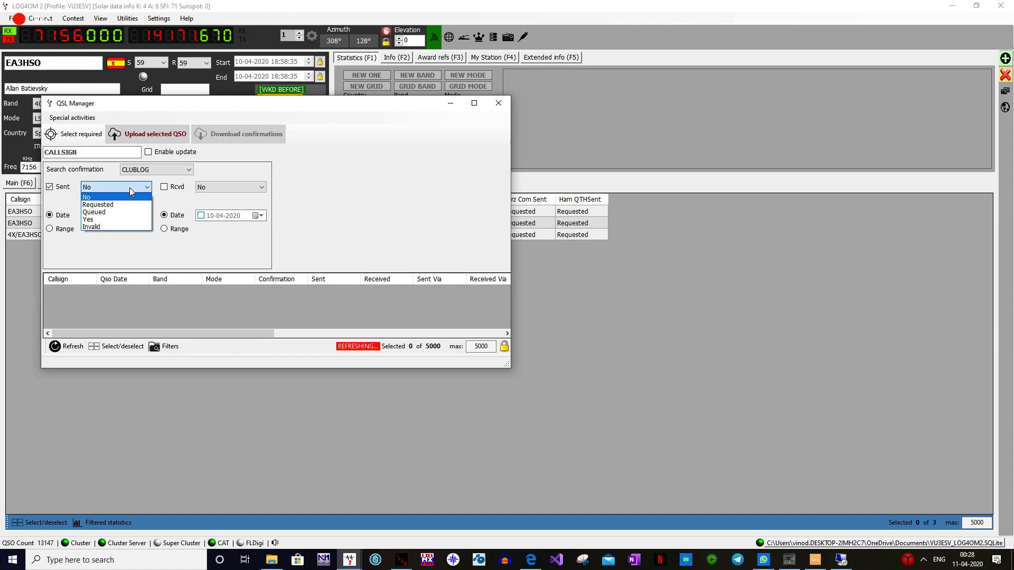
click(116, 203)
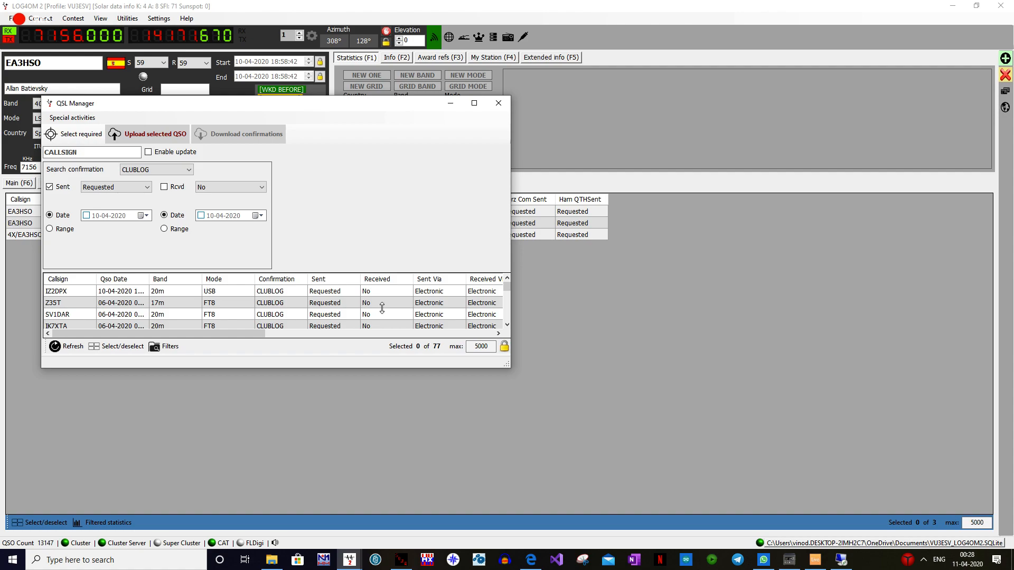
Step: Set the Sent filter back to Requested, and upload all the listed QSOs to CLUBLOG
click(110, 349)
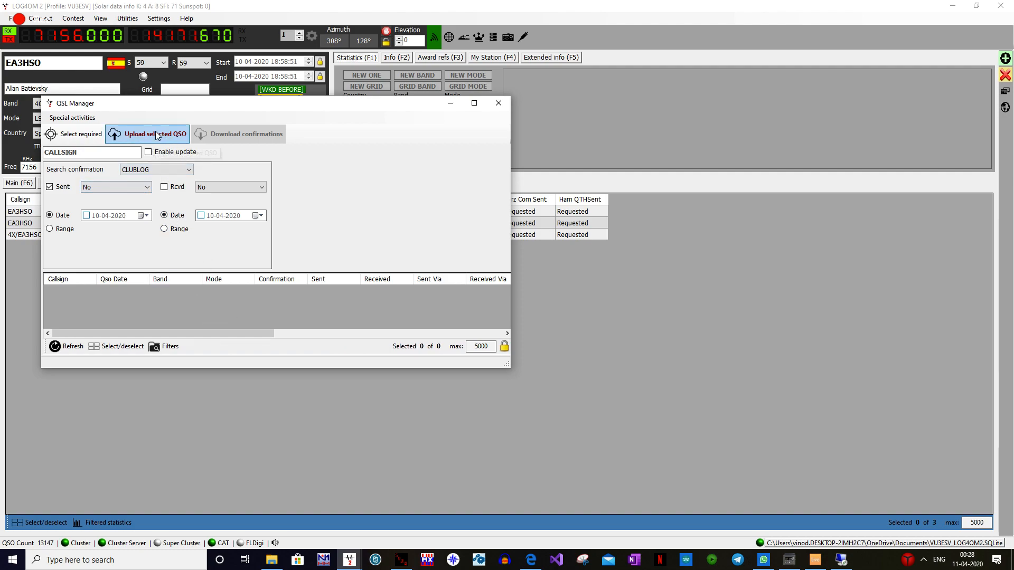
click(115, 185)
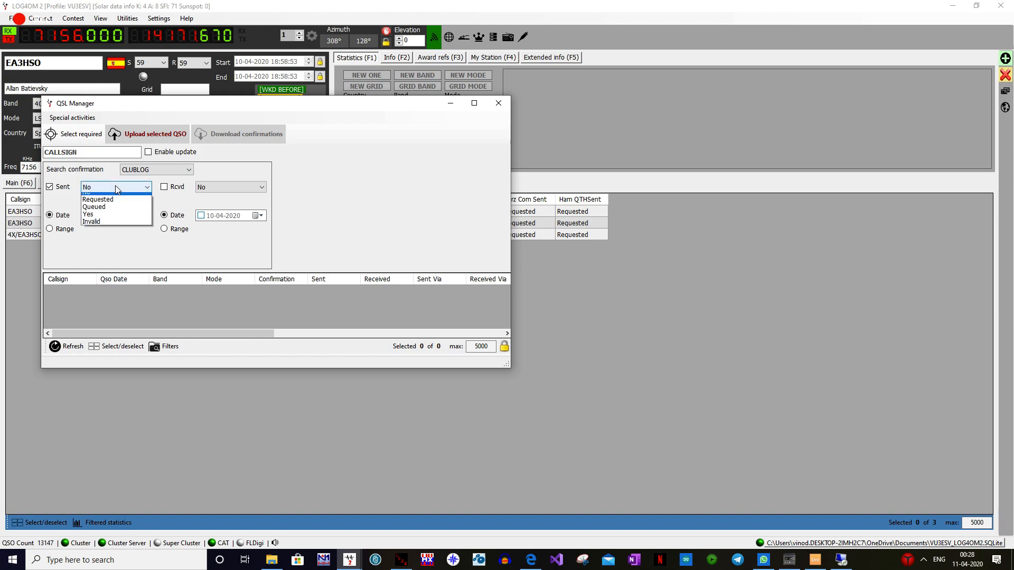
click(113, 204)
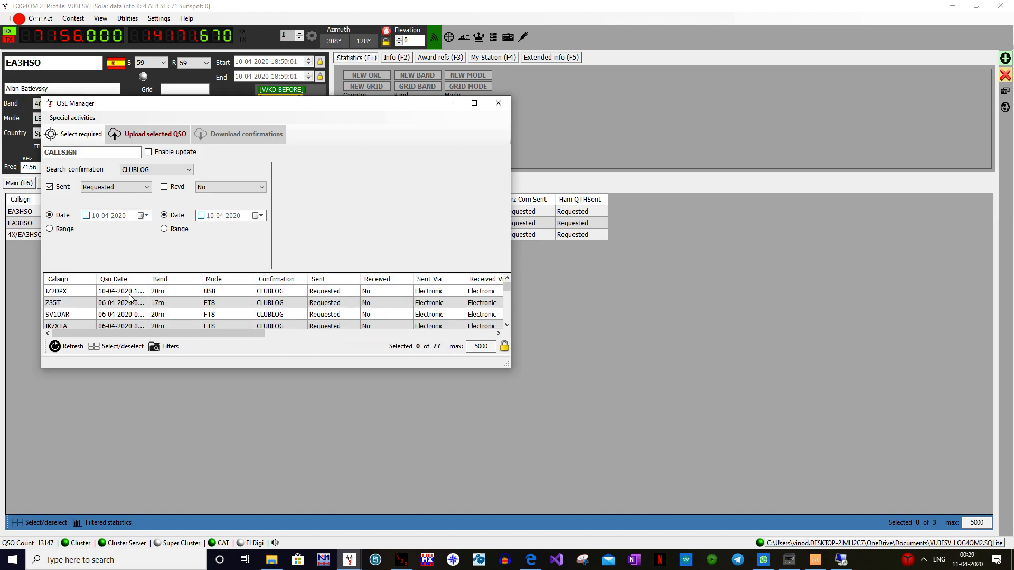
click(114, 295)
click(120, 348)
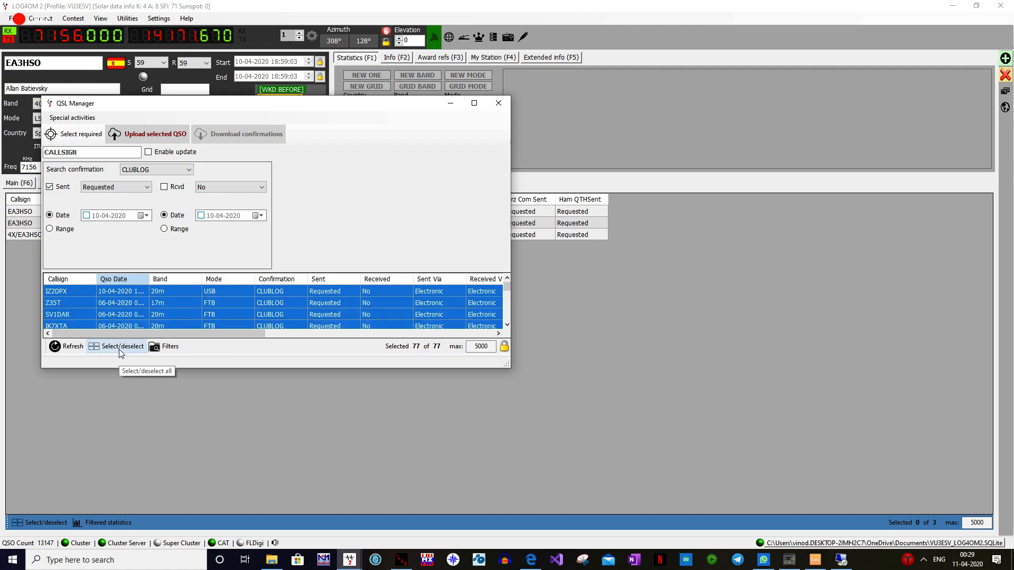
click(142, 134)
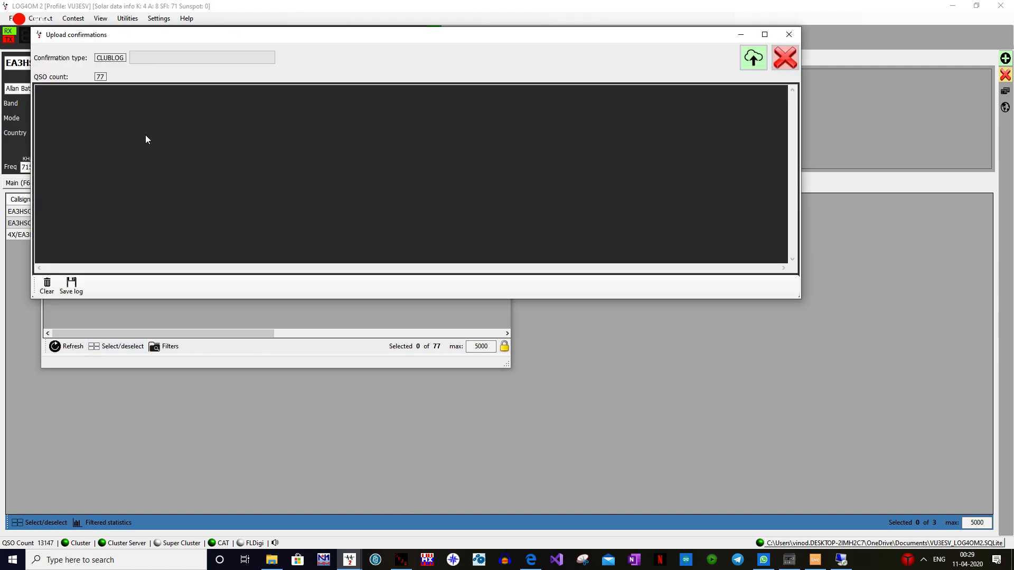
click(753, 58)
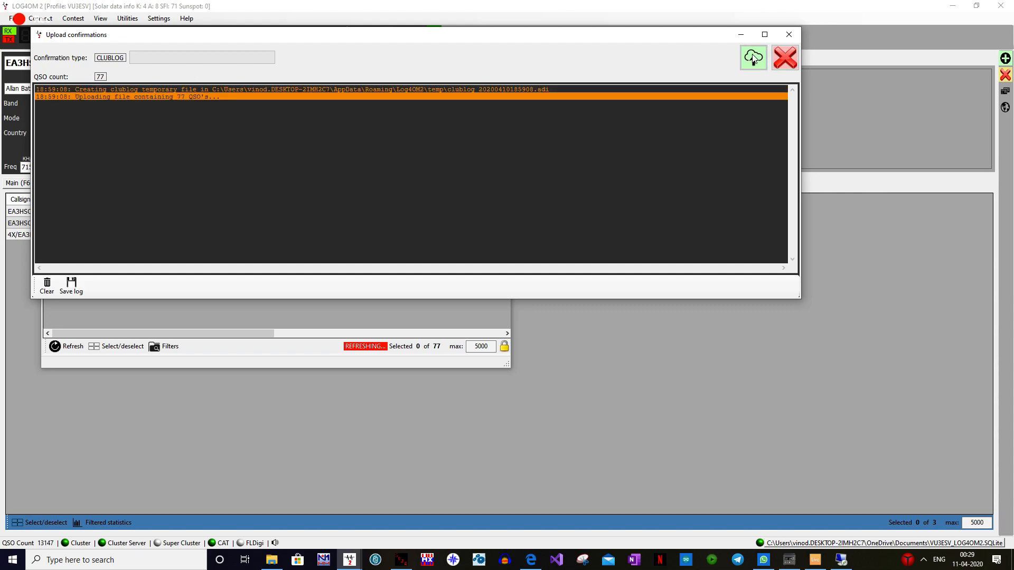
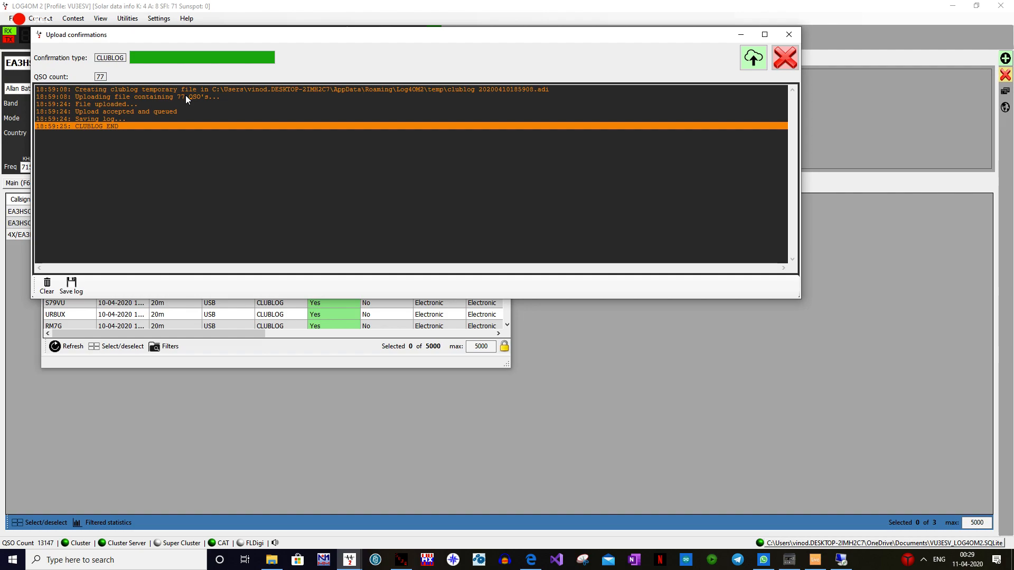
Step: Check the upload result in the CLUBLOG log, and close the upload window and the QSL Manager
click(137, 112)
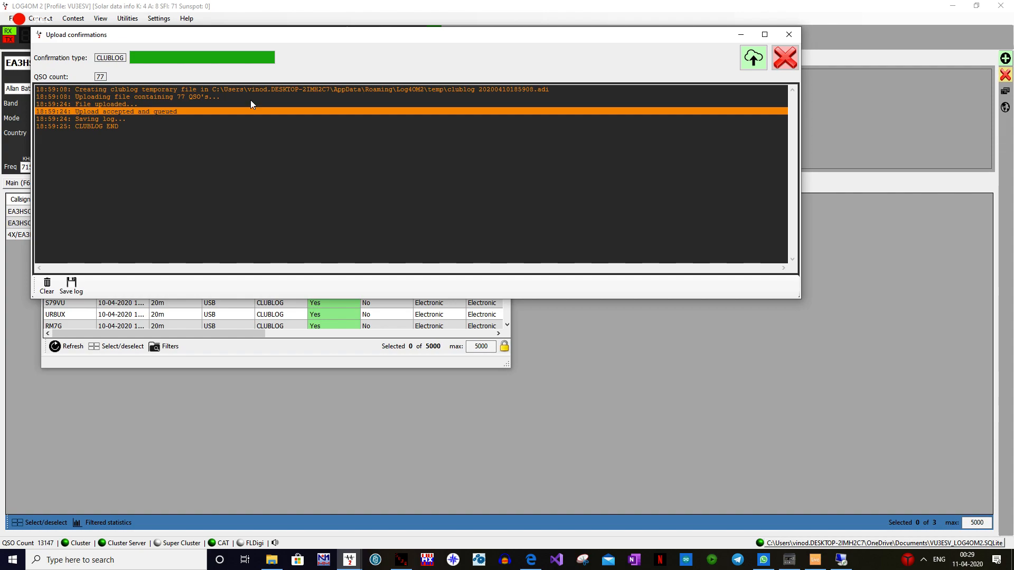
click(780, 34)
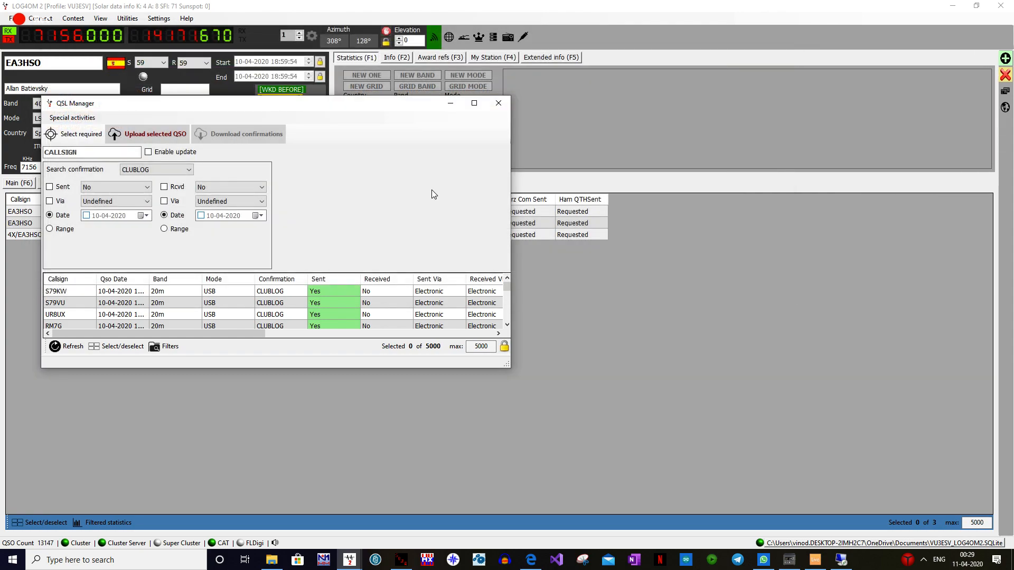
click(499, 104)
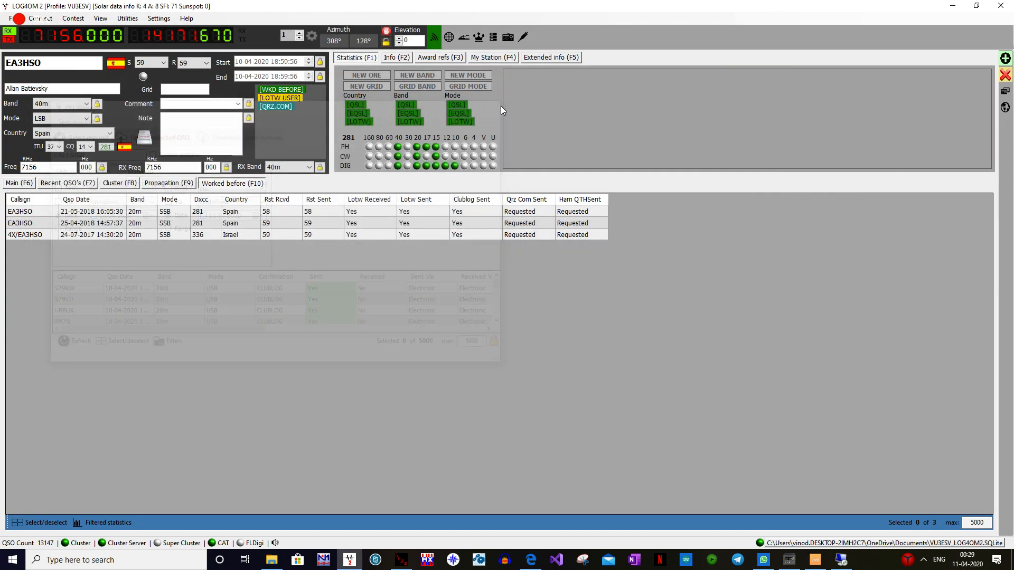
Step: Open the QSO Manager and limit the QSO date range from 01-04-2020 to 10-04-2020
click(156, 23)
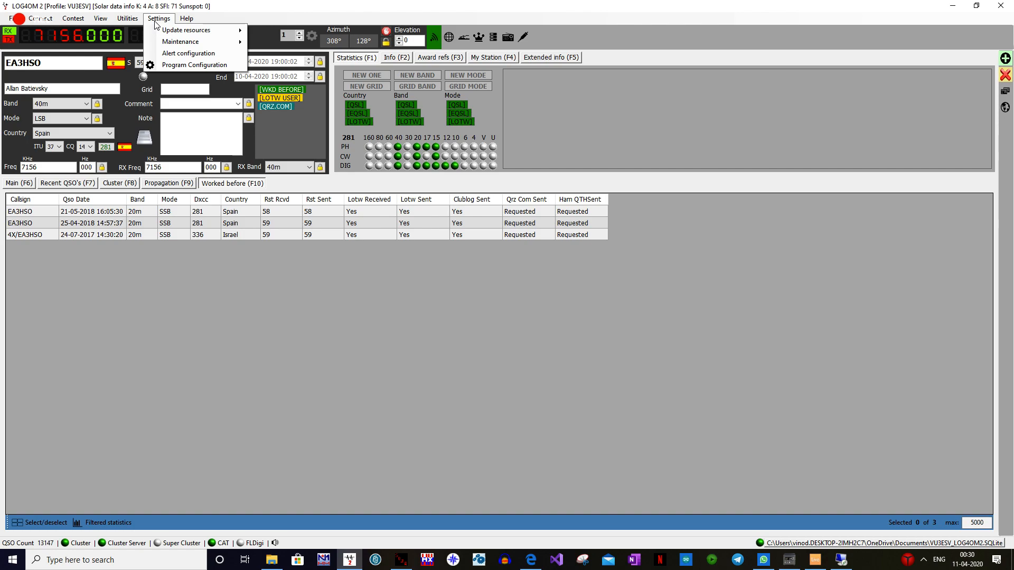
click(157, 21)
click(127, 18)
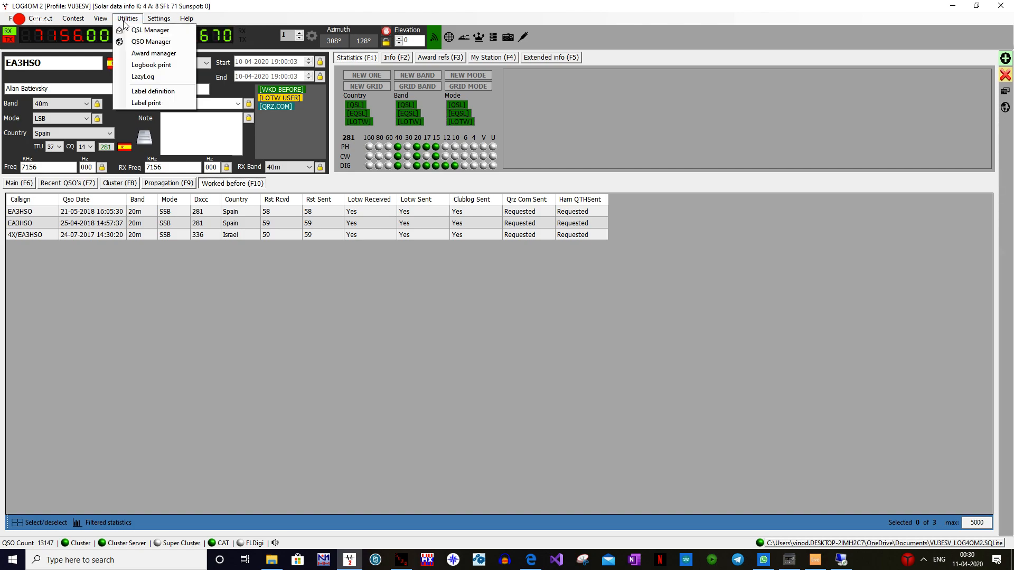
click(141, 42)
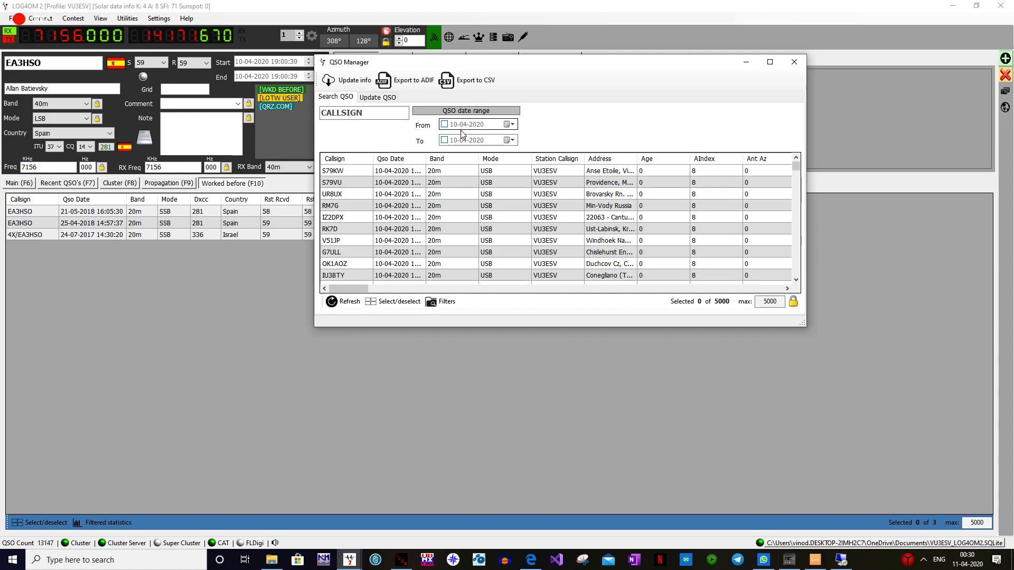
click(416, 84)
click(444, 124)
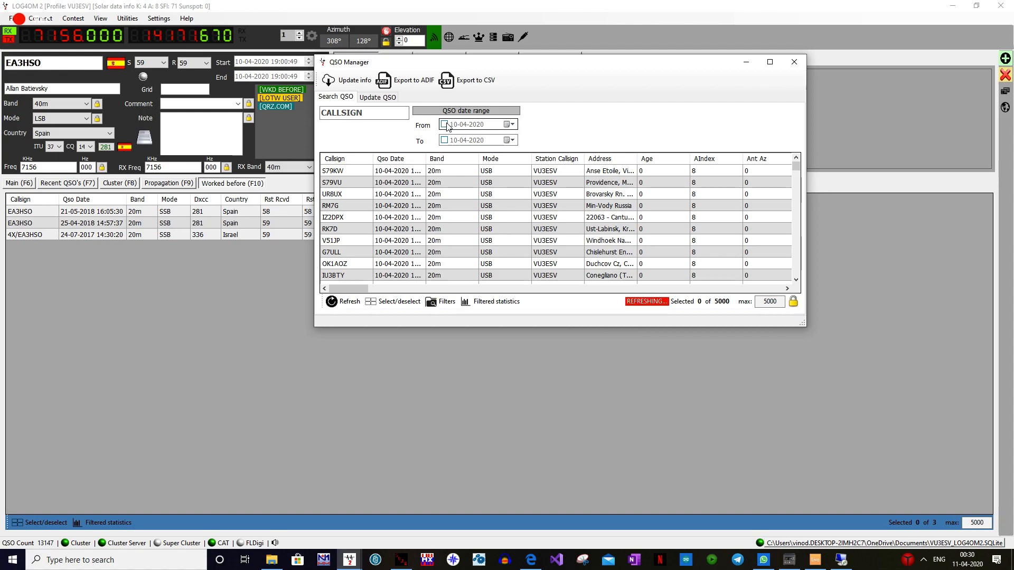
click(513, 125)
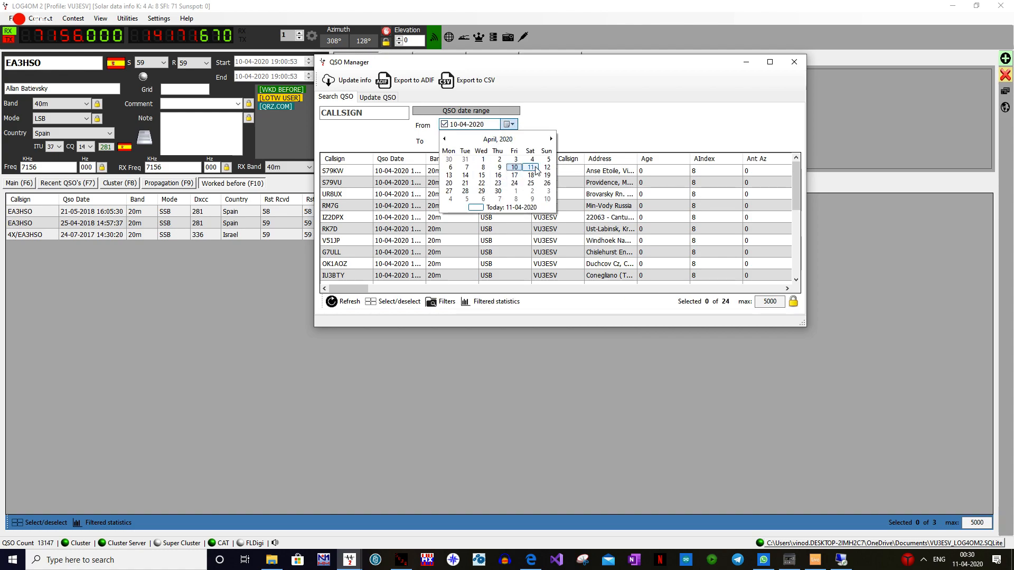
click(515, 168)
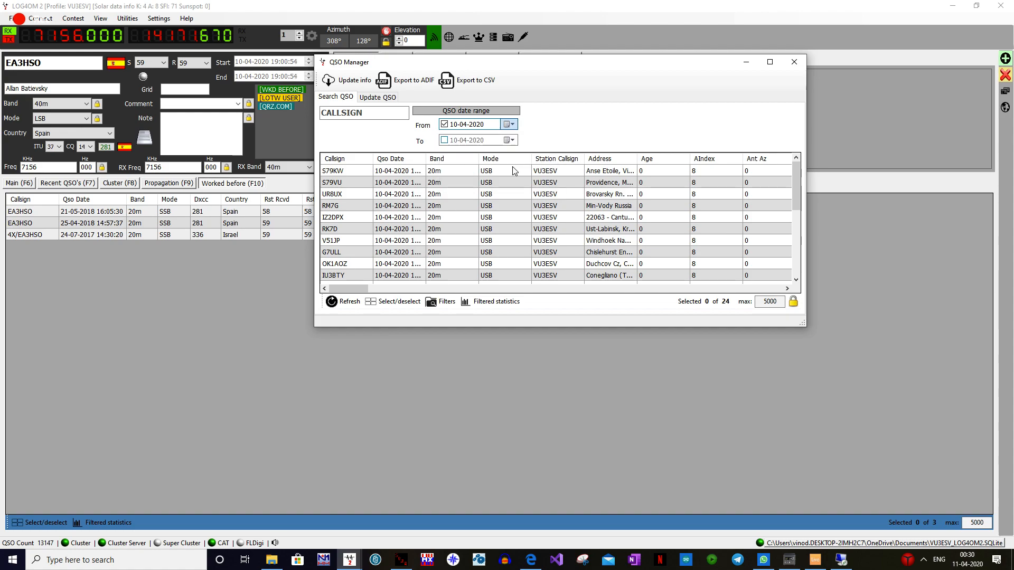
click(509, 124)
click(483, 159)
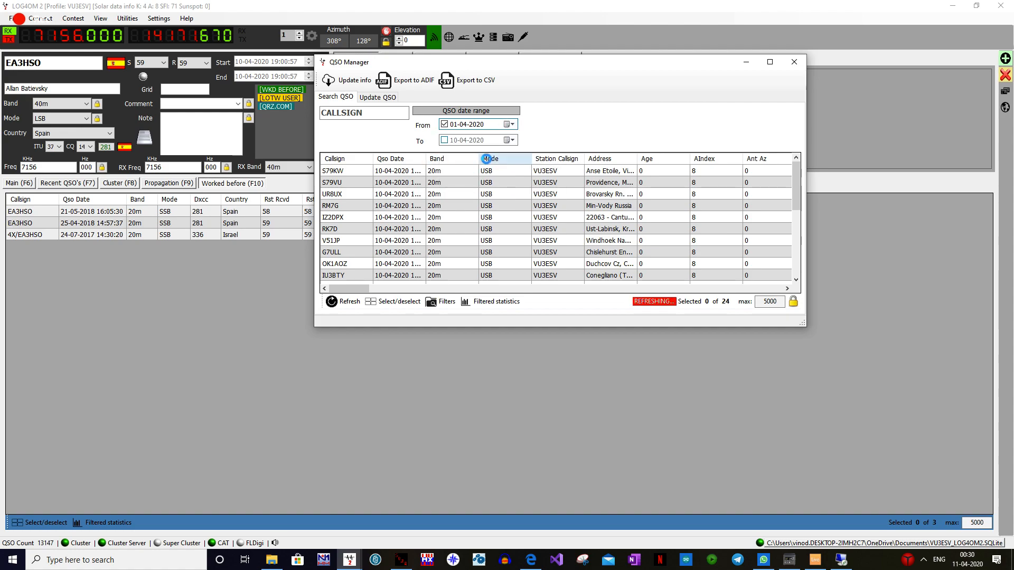
click(445, 140)
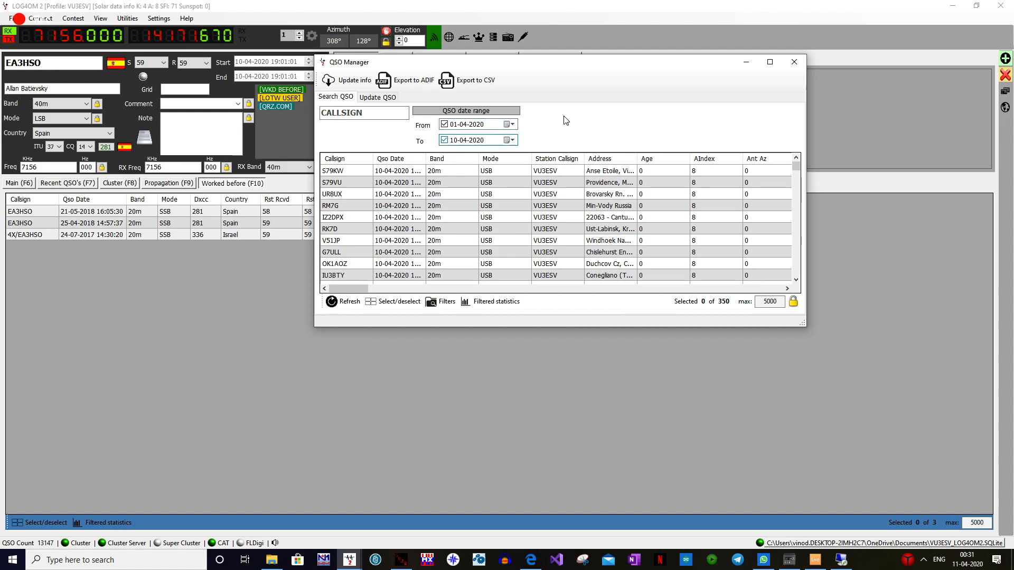
Step: Start an ADIF export of all QSOs in the date range, cancel saving the file, and close the QSO Manager
click(401, 81)
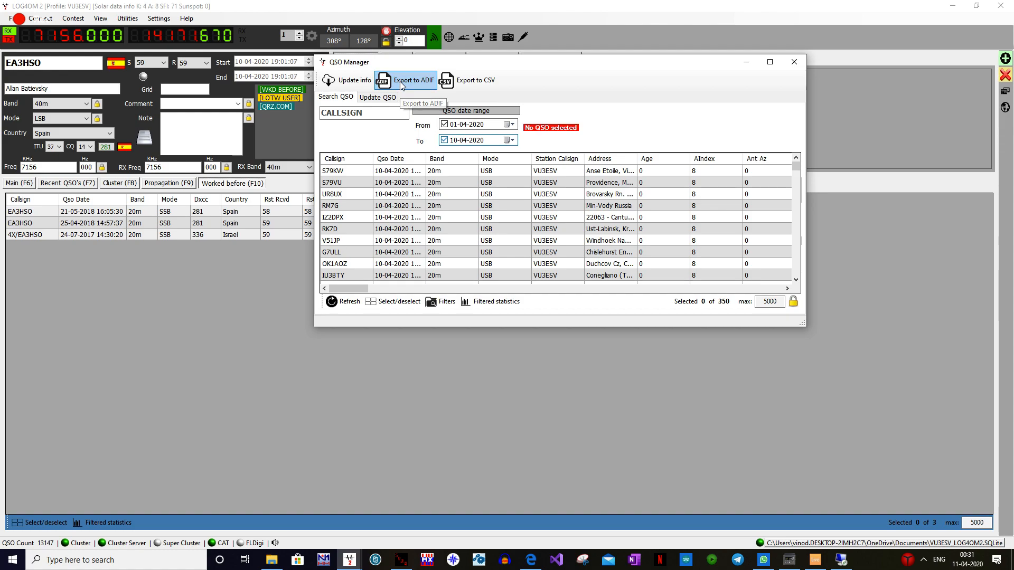
click(401, 301)
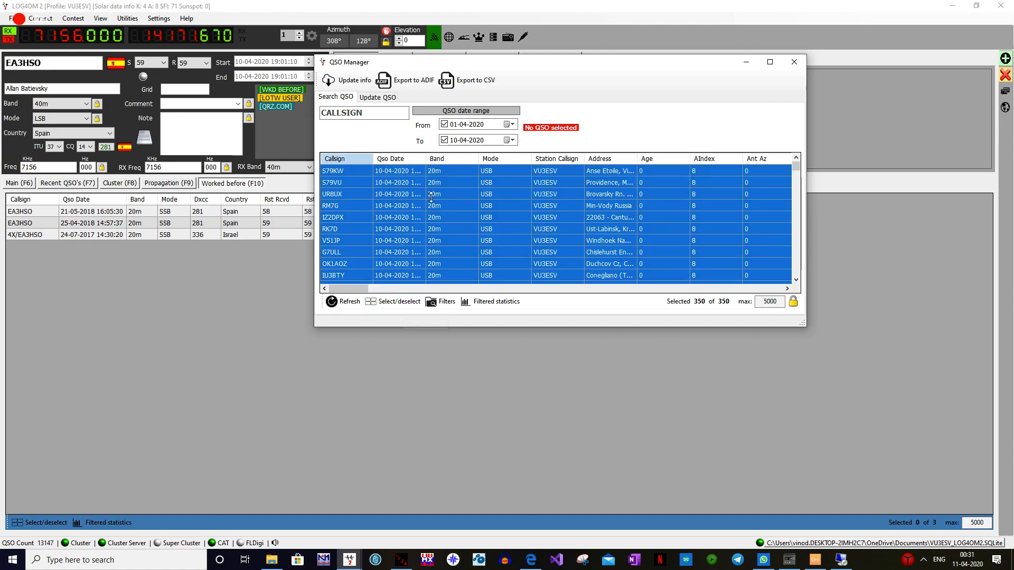
click(407, 88)
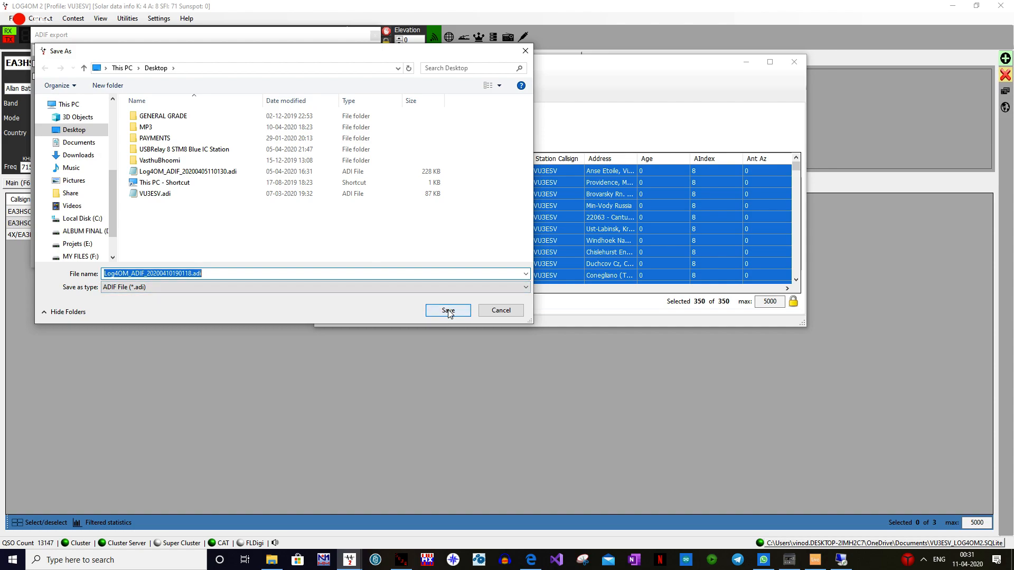
click(493, 311)
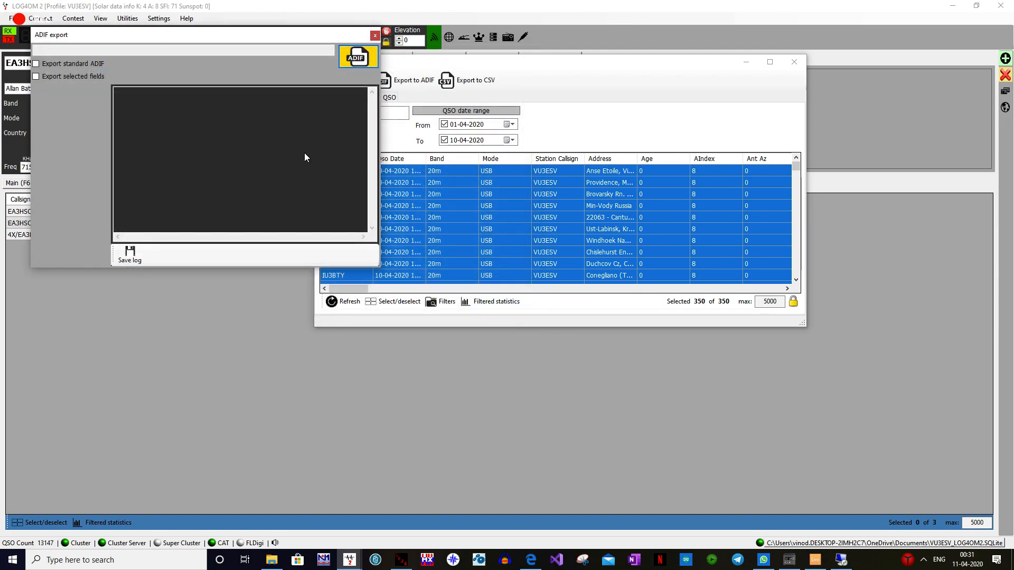
click(374, 36)
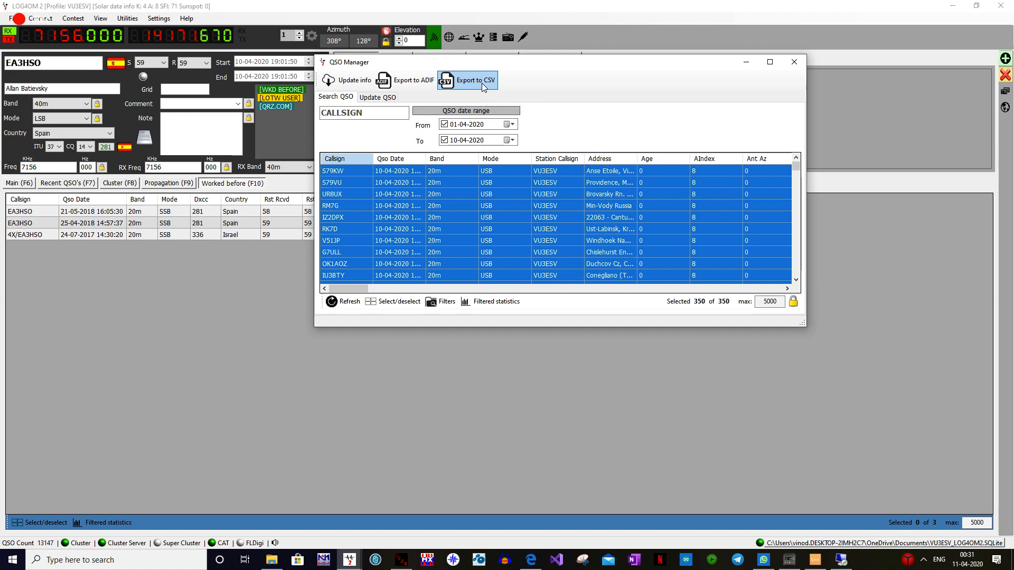
click(793, 62)
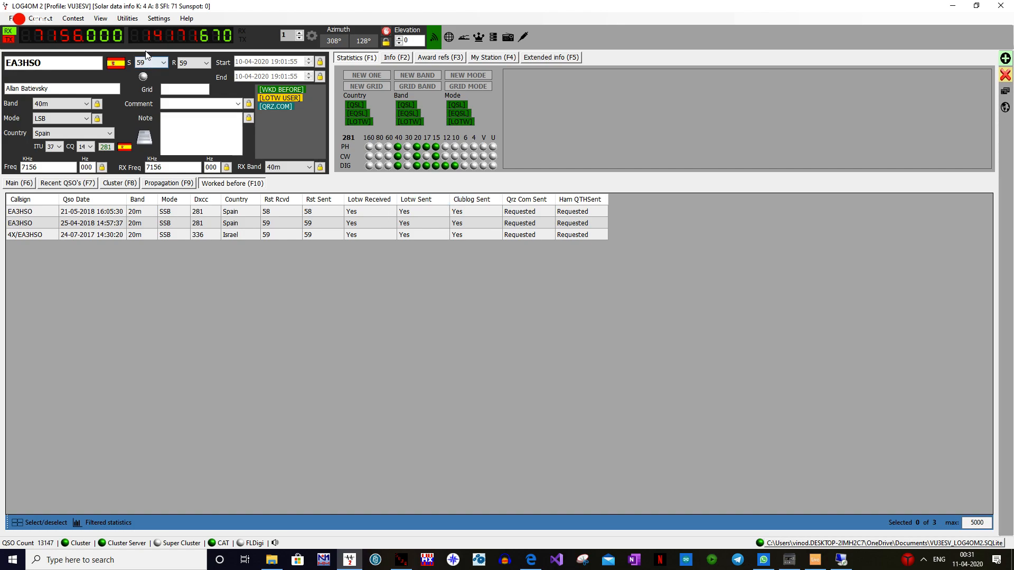
Step: Open the band map in a taller window and load the G5YL spot on 40m into the QSO entry
click(40, 20)
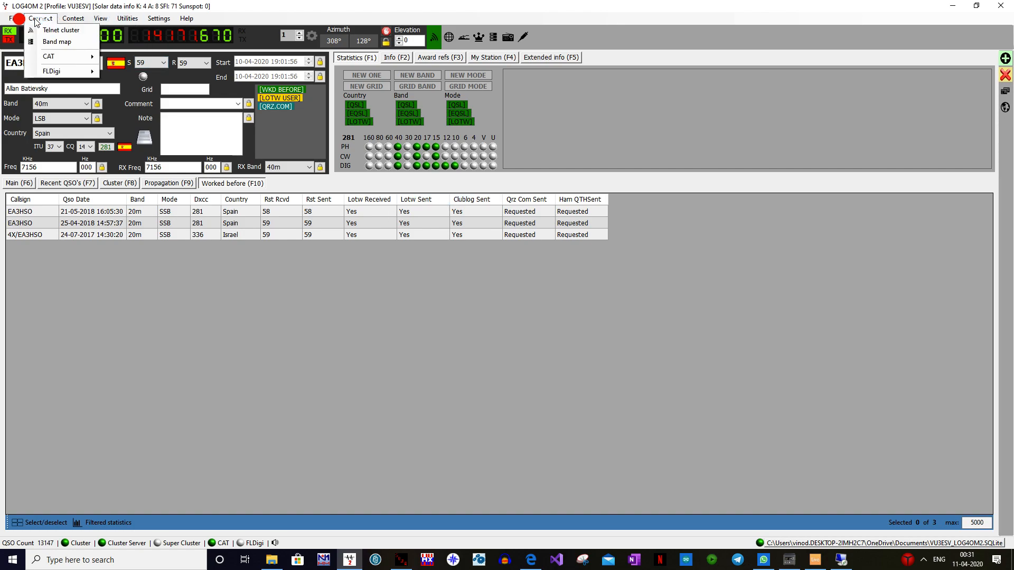
click(41, 46)
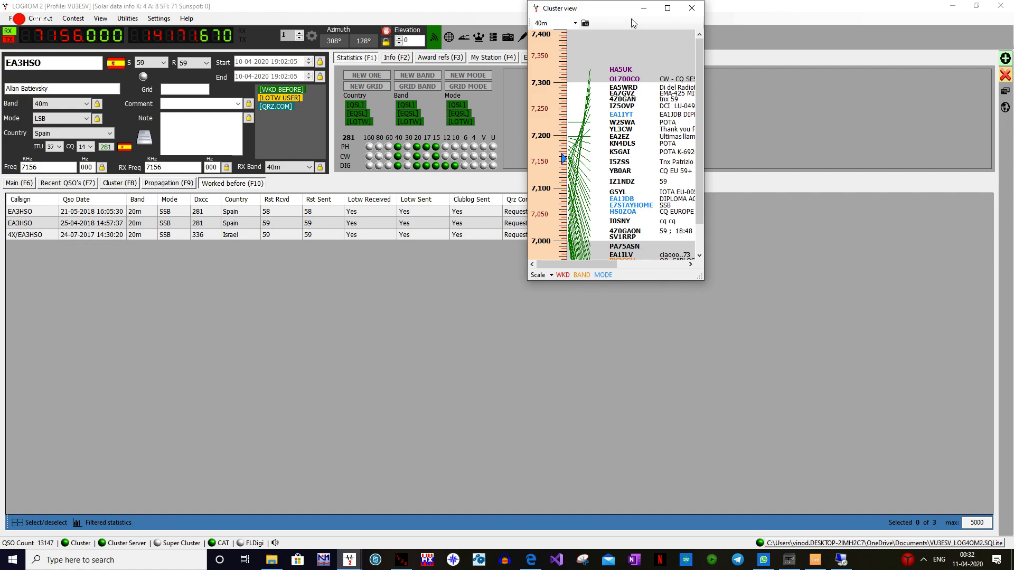
drag(612, 9, 646, 112)
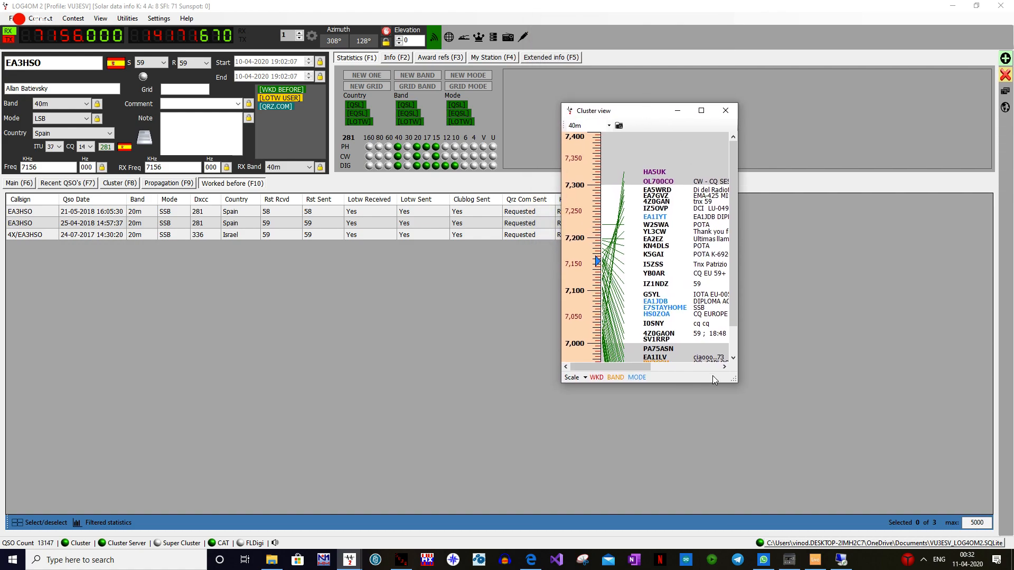
drag(680, 386, 700, 517)
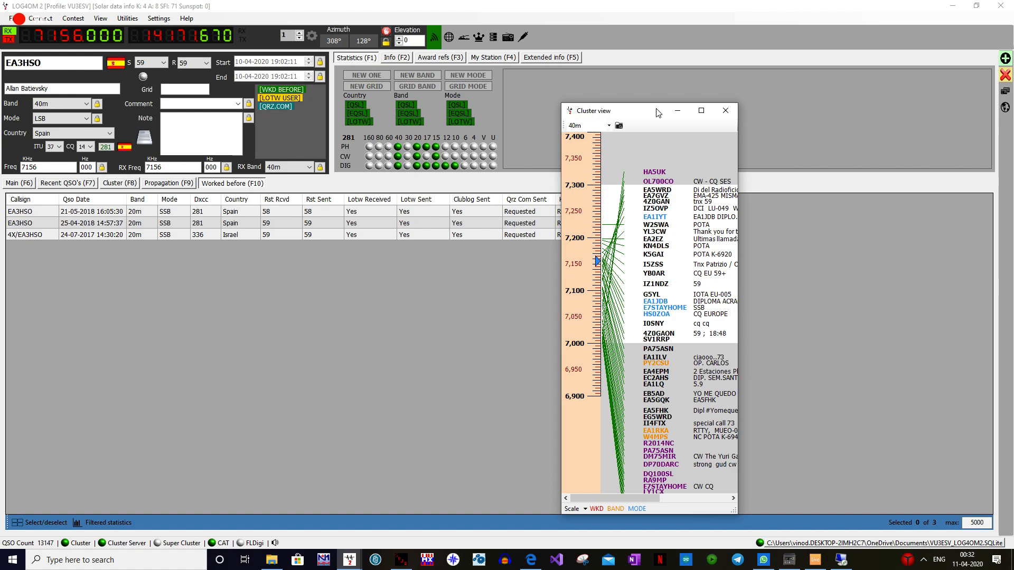
drag(657, 112, 643, 75)
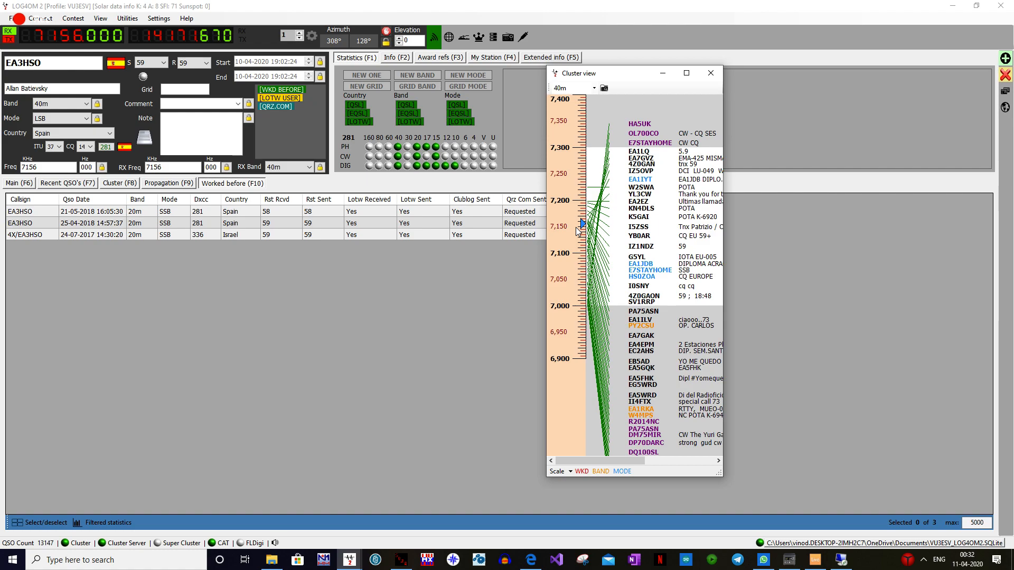
click(638, 258)
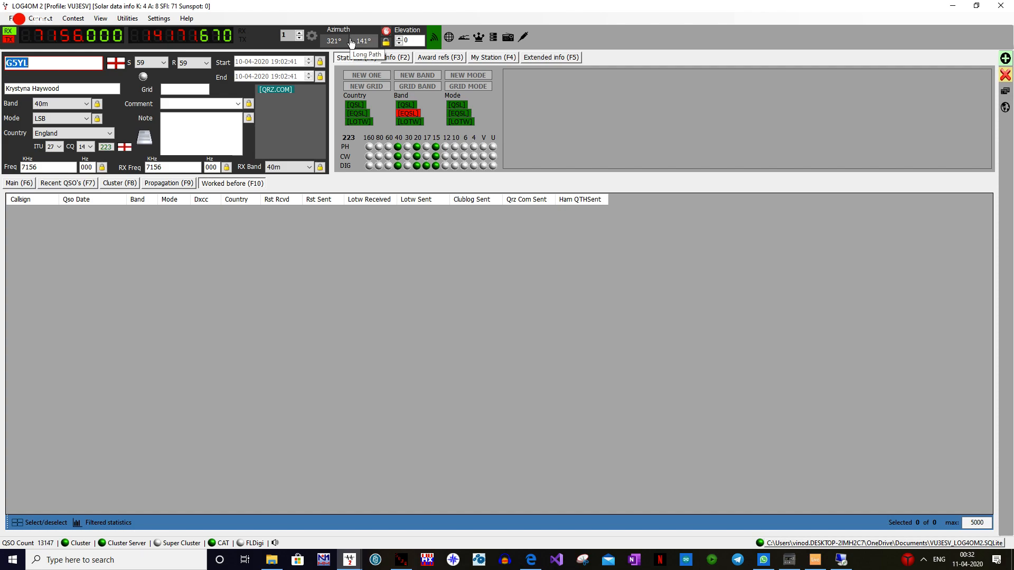
Step: Clear the callsign from the QSO entry and open the Omni-Rig settings of the CAT interface
key(BackSpace)
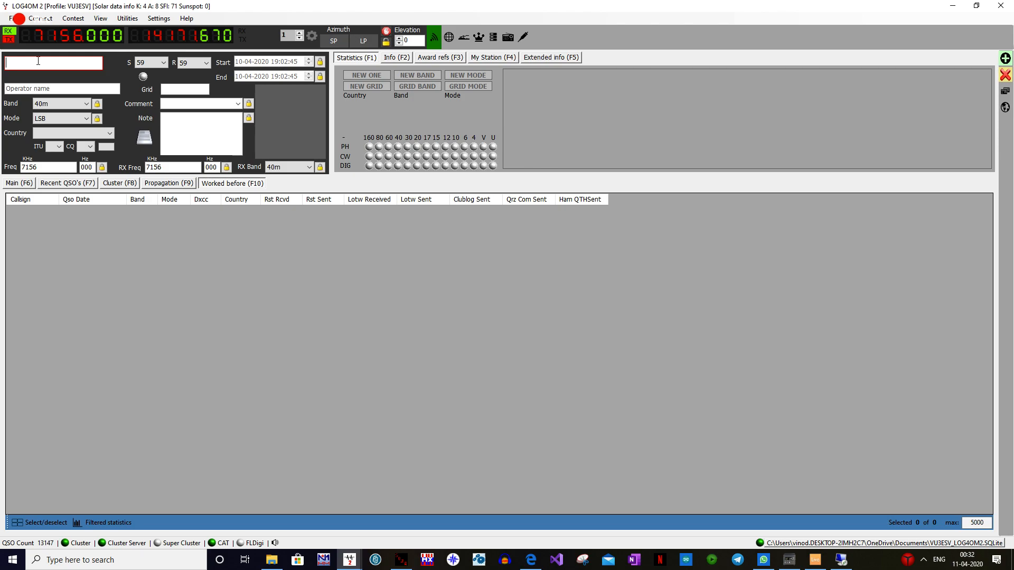
click(40, 19)
mouse_move(52, 62)
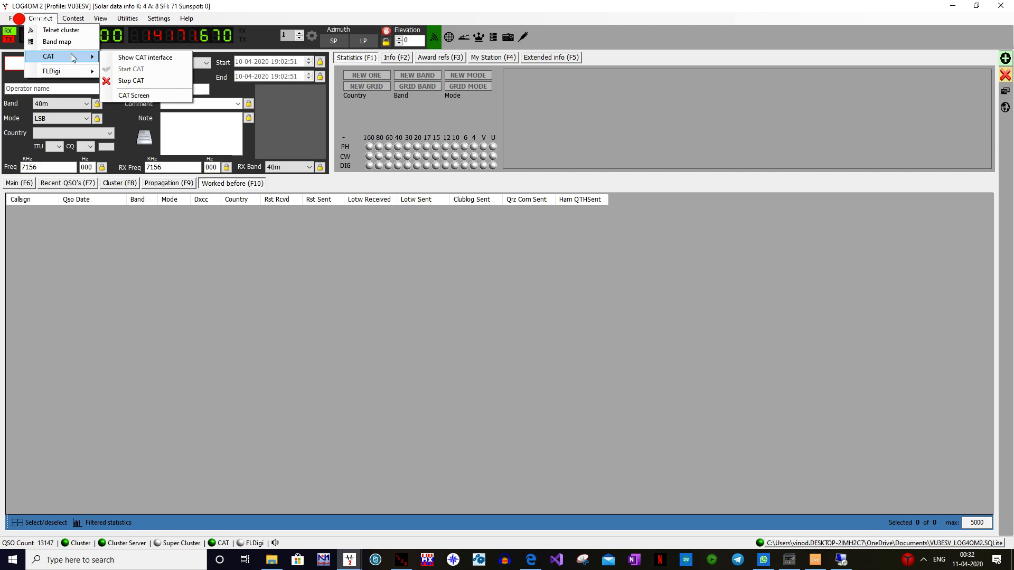
click(143, 59)
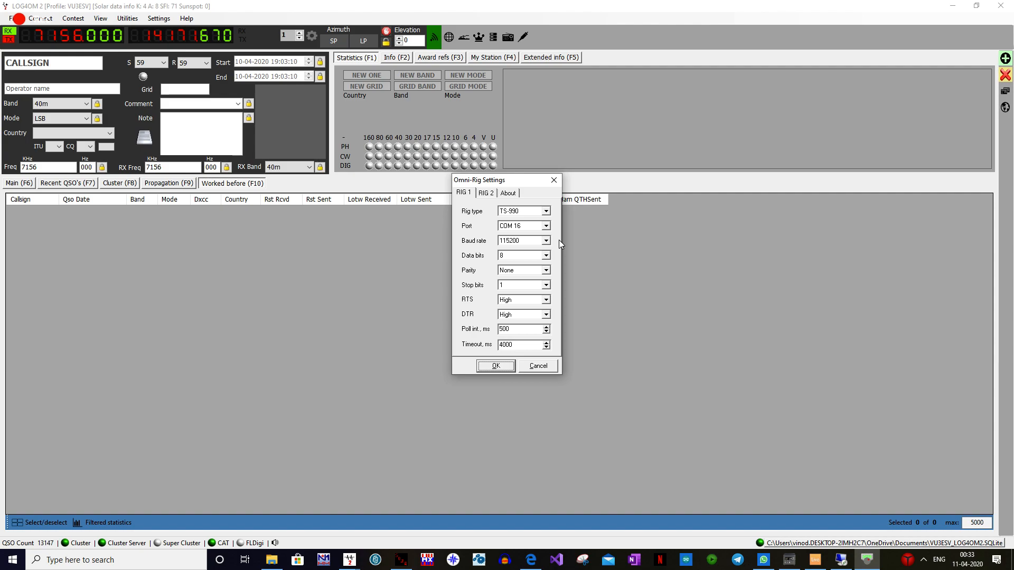
Step: Check the rig type options for RIG 1, keeping TS-990, and view the RIG 2 settings
click(548, 212)
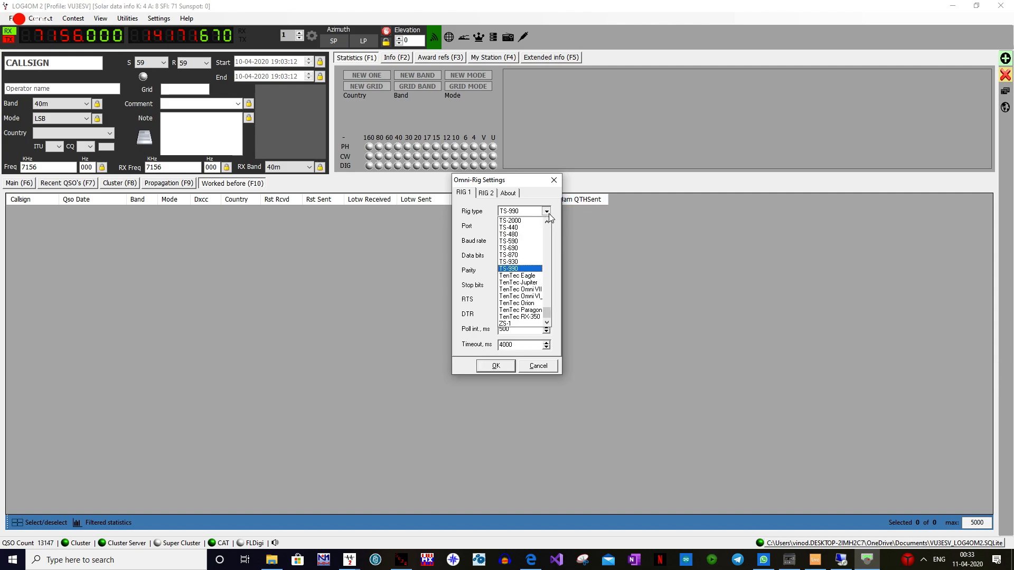
click(516, 268)
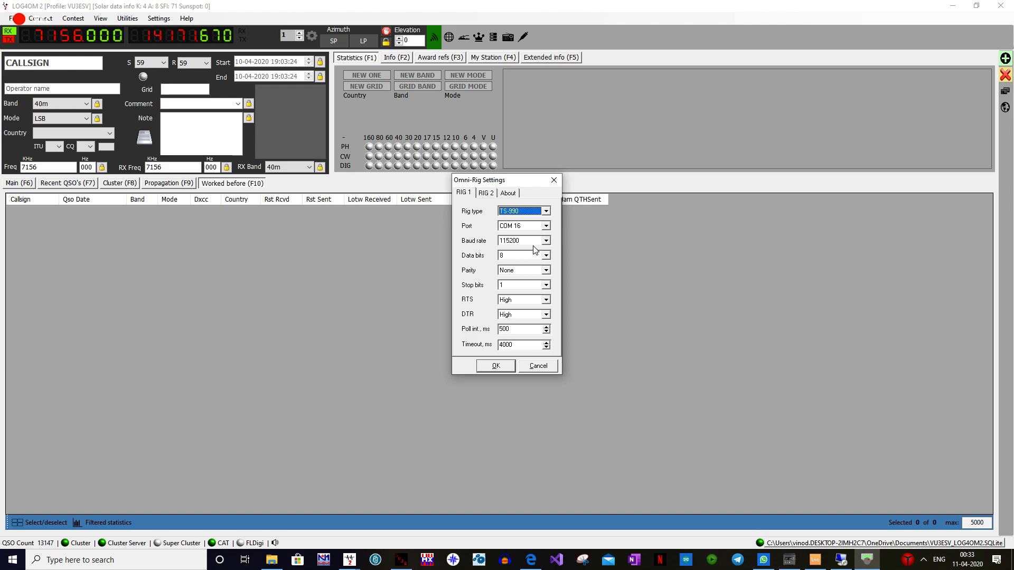
click(484, 193)
click(463, 193)
Step: Set the rig type of RIG 1 to Kenwood
click(546, 211)
drag(547, 312, 549, 308)
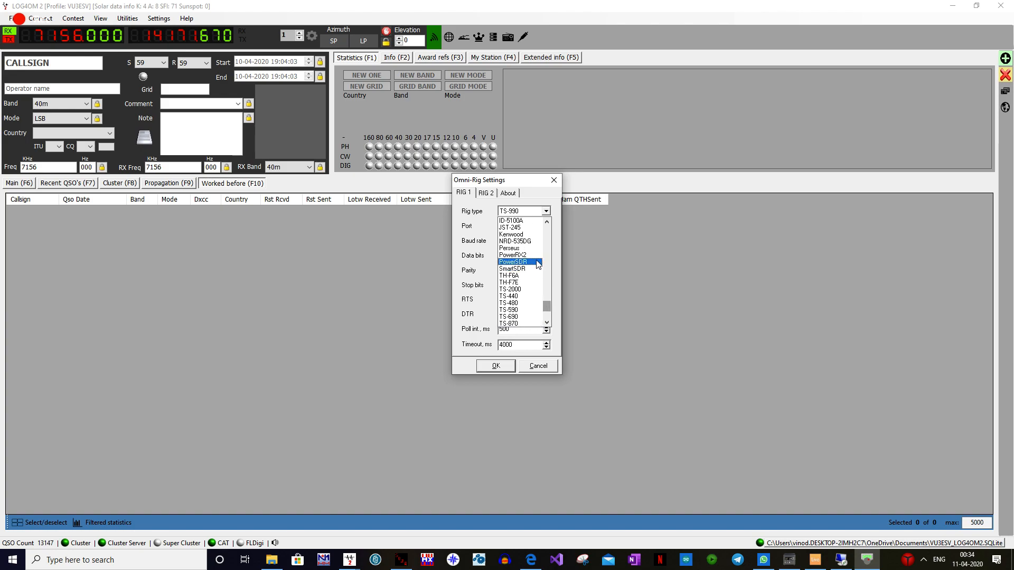
click(531, 234)
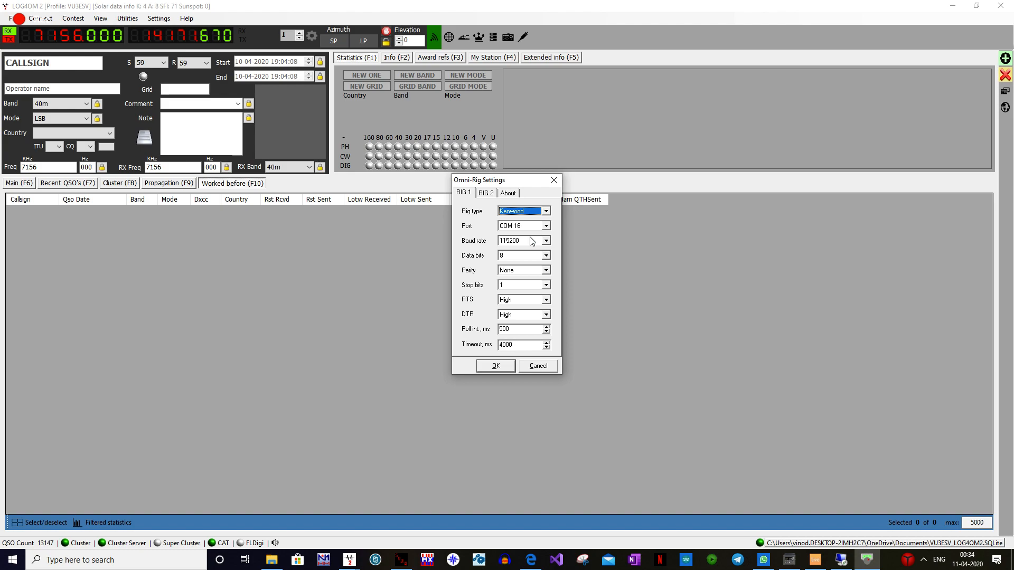
Step: Set the rig type of RIG 1 to TS-990 and accept the Omni-Rig settings
click(545, 211)
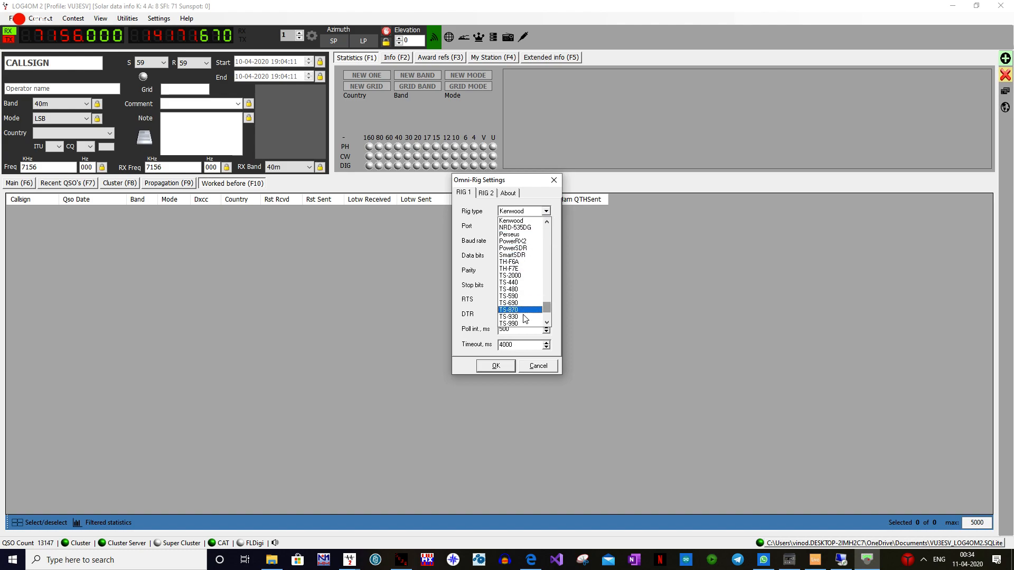
click(527, 324)
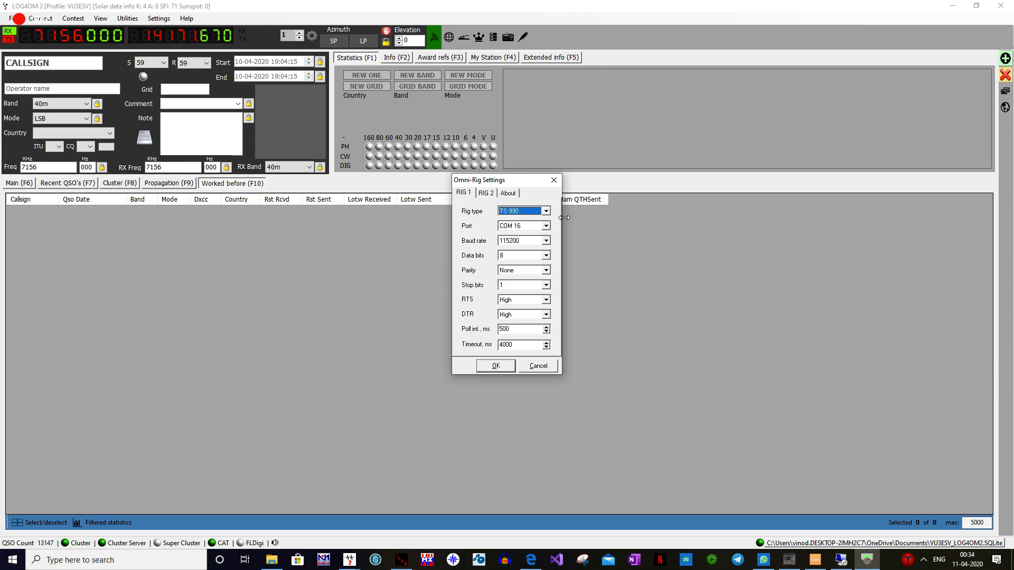
drag(531, 185, 448, 234)
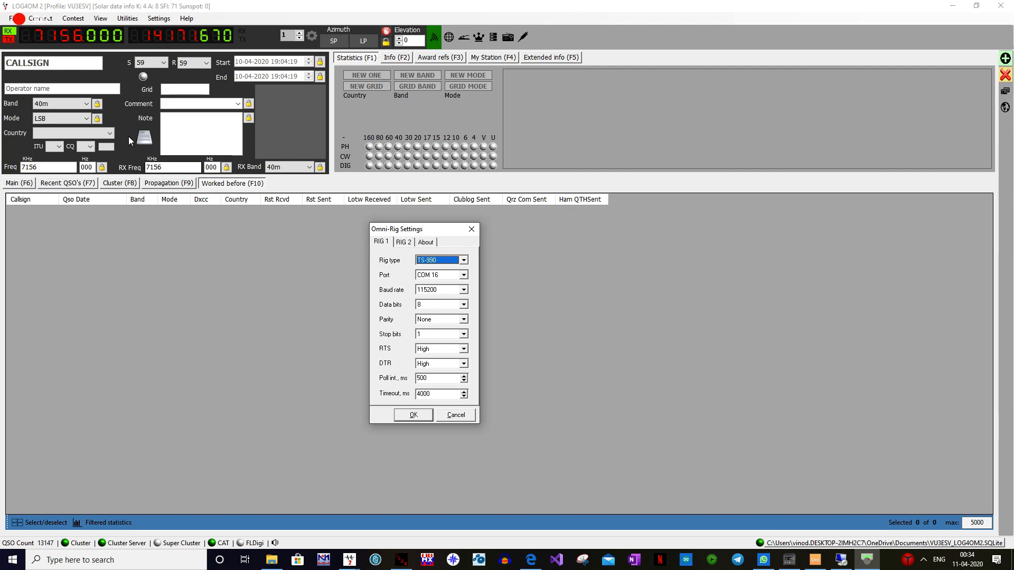
click(413, 415)
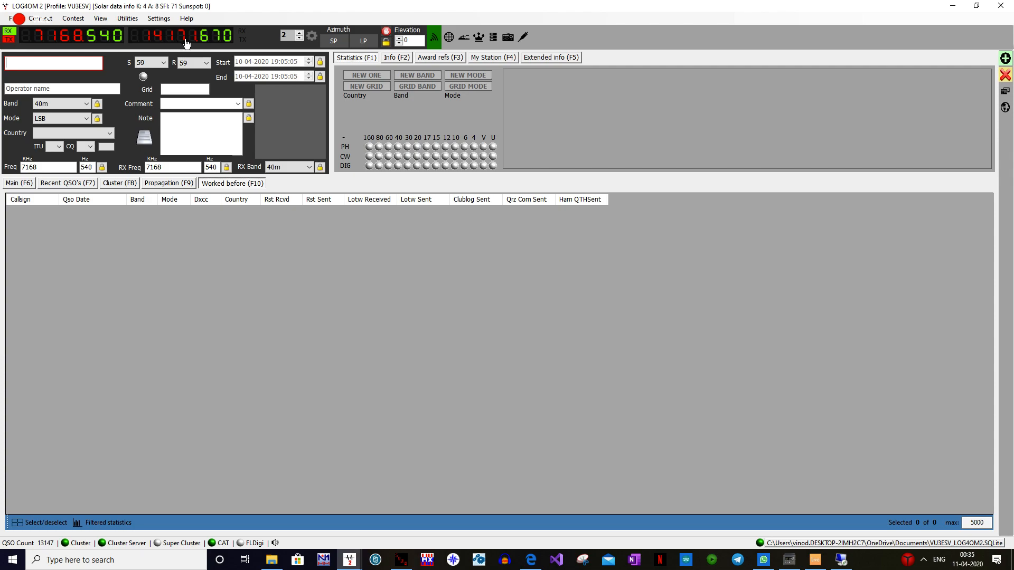
Step: Toggle the active CAT radio between 1 and 2, finishing on radio 1
click(303, 34)
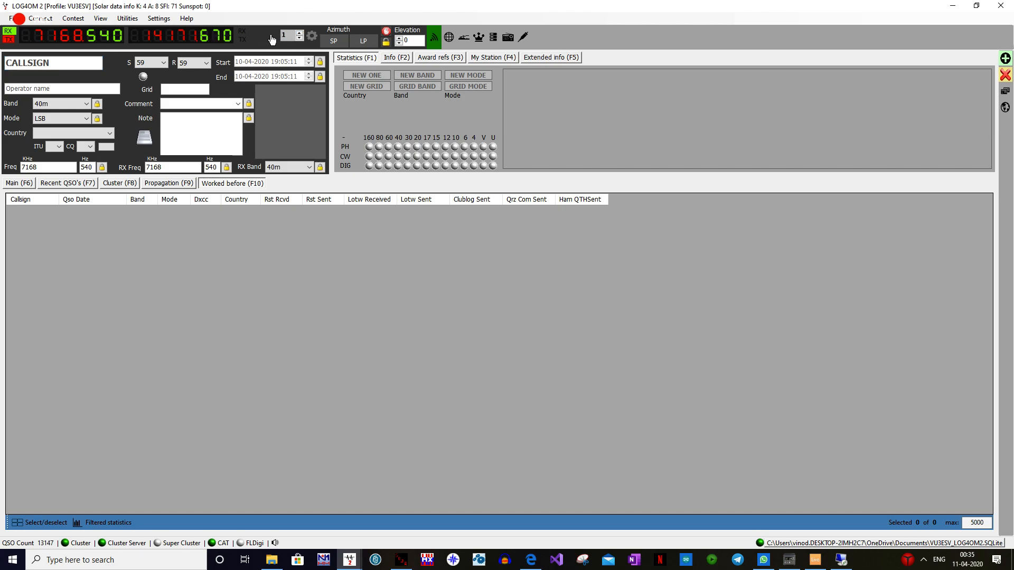
click(299, 34)
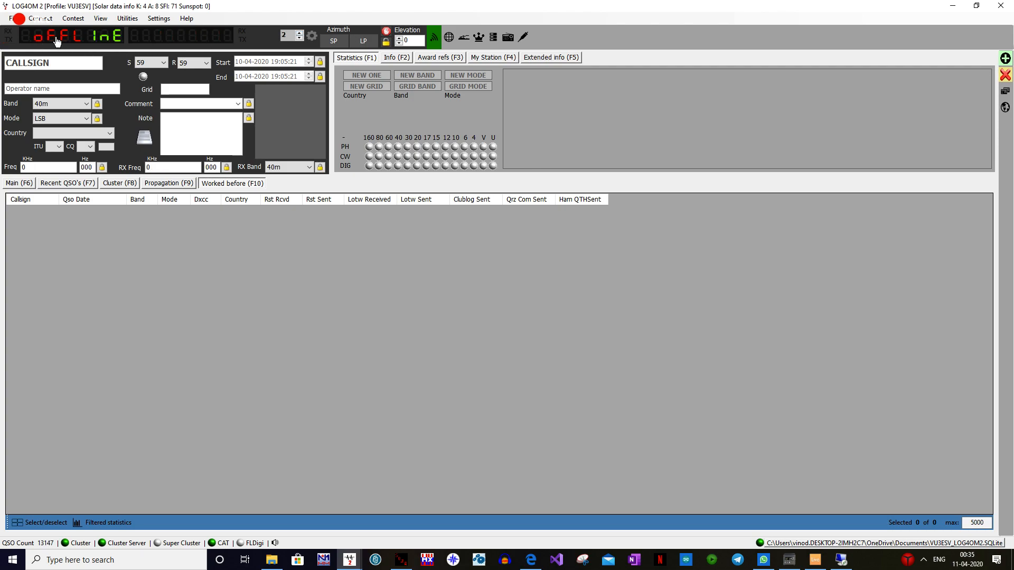
click(299, 40)
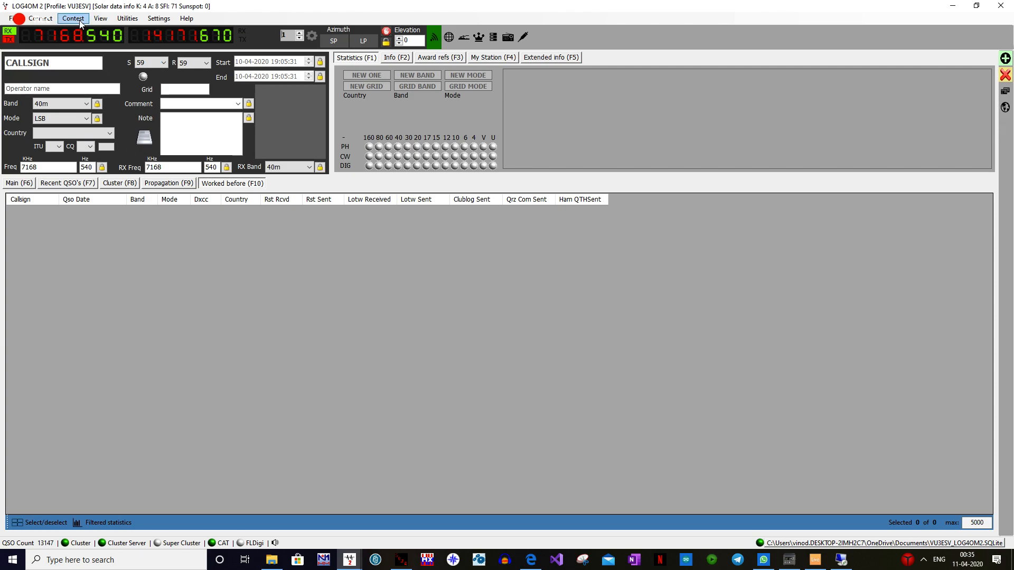
Step: Open the Award manager and load the DXCC award from the available awards
click(118, 20)
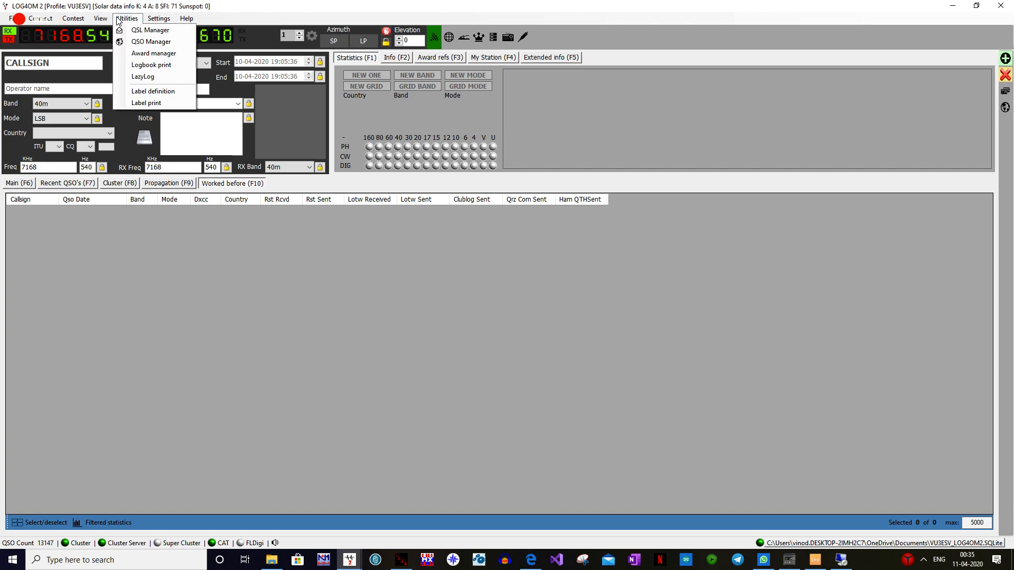
click(134, 53)
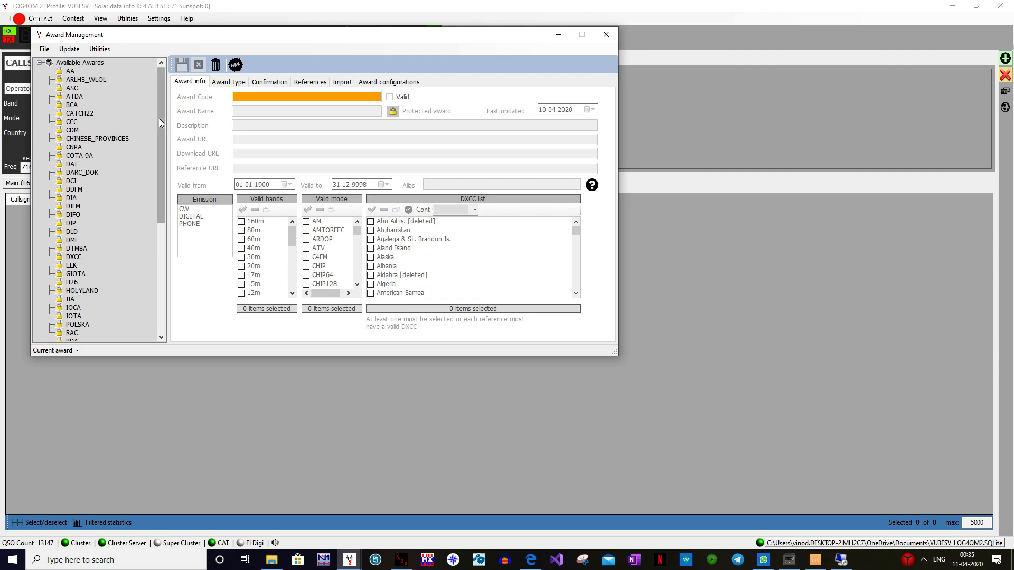
drag(160, 116, 176, 232)
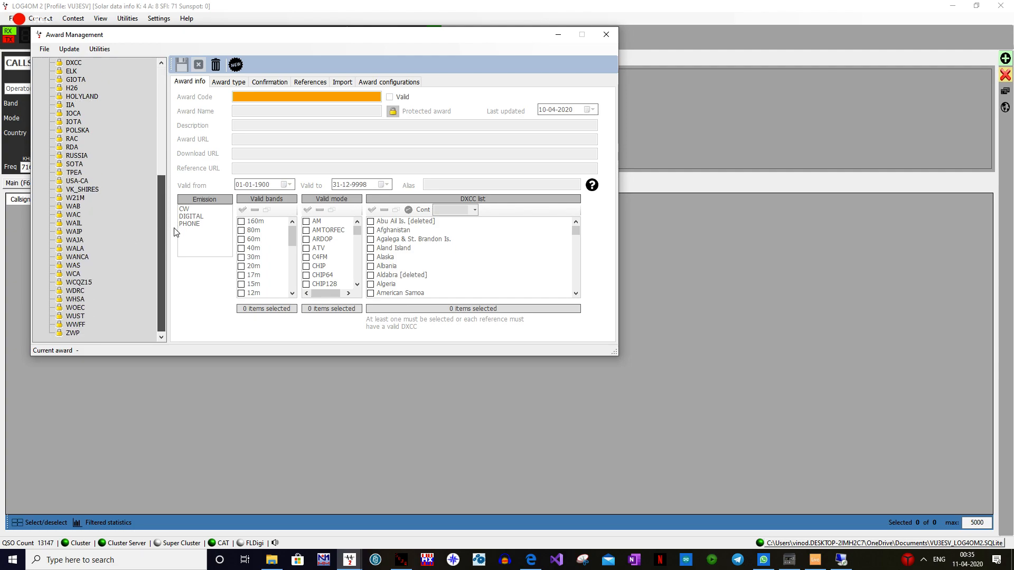
drag(164, 280, 159, 227)
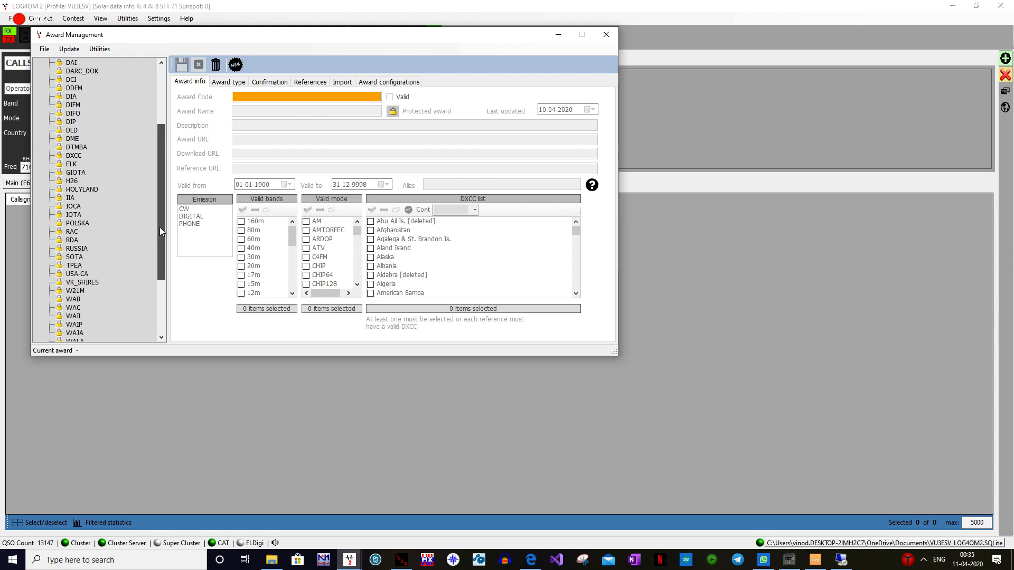
click(72, 155)
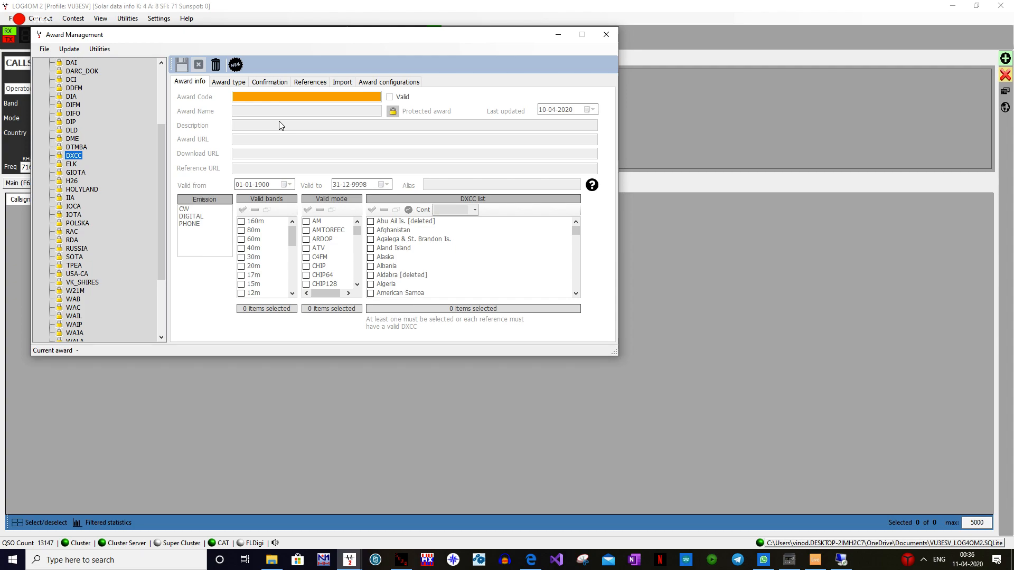
click(79, 156)
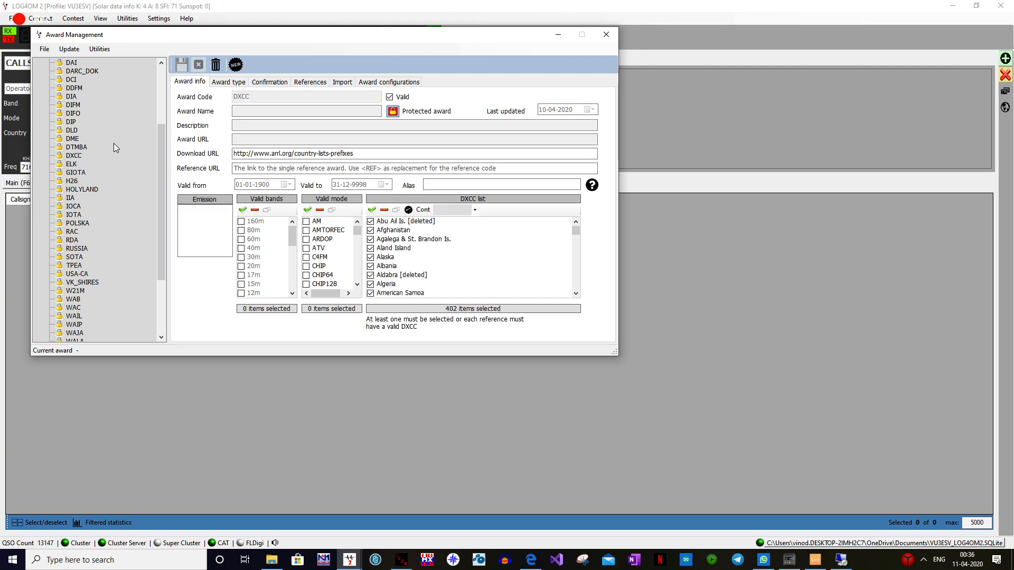
Step: Review the DXCC award's type, confirmation, references, import and award configuration settings
click(243, 85)
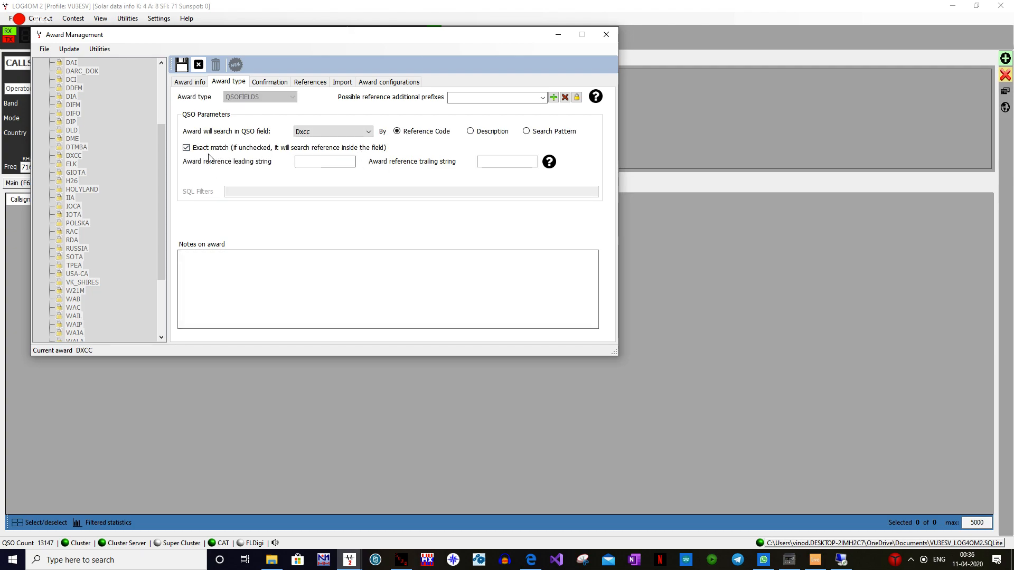
click(283, 82)
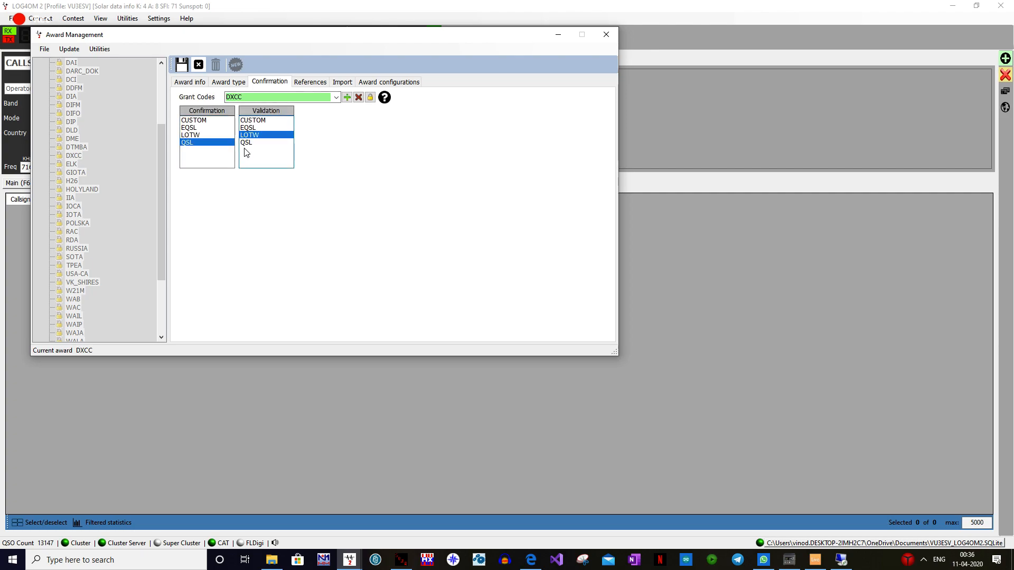
click(310, 84)
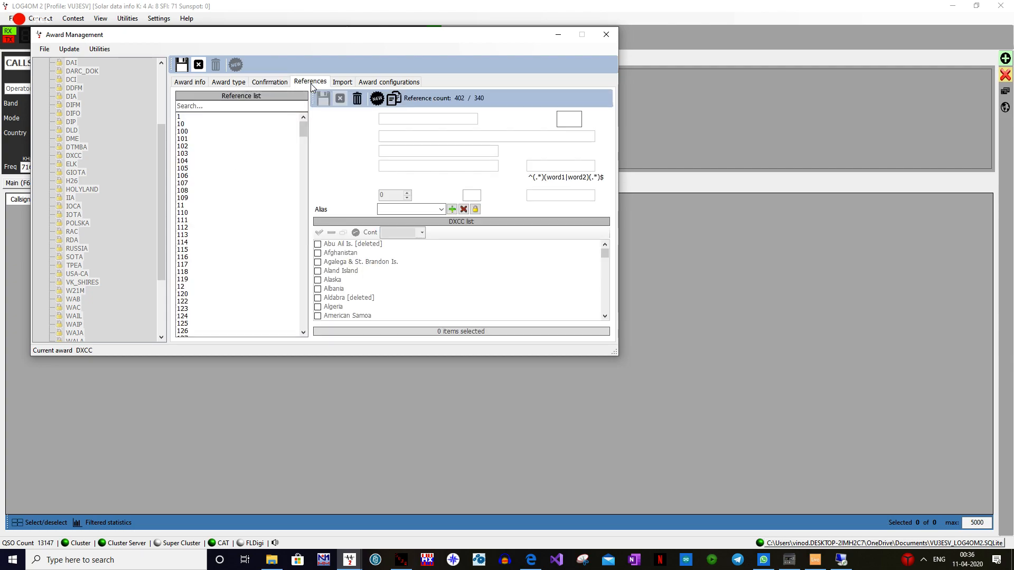
click(343, 82)
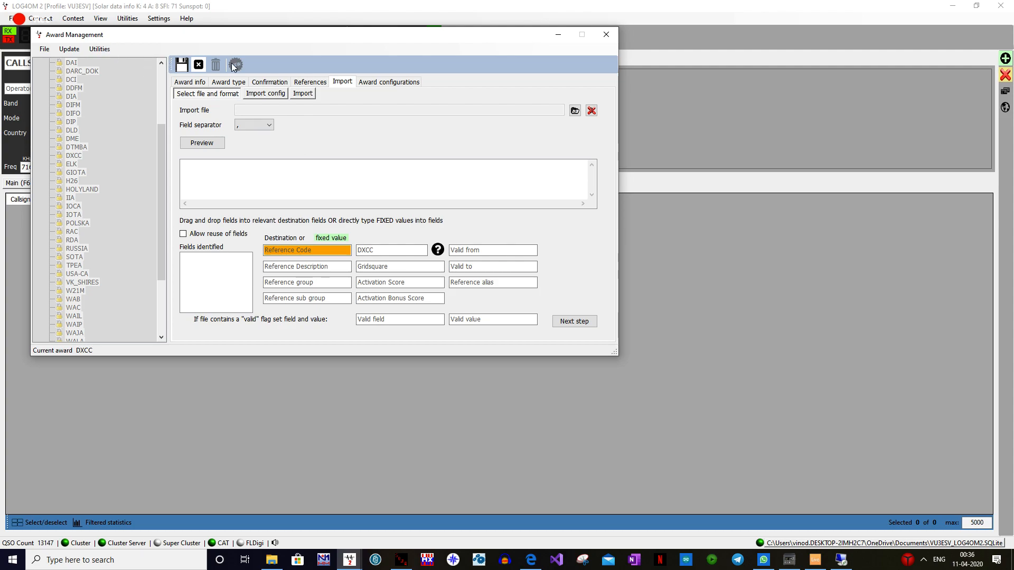
click(370, 85)
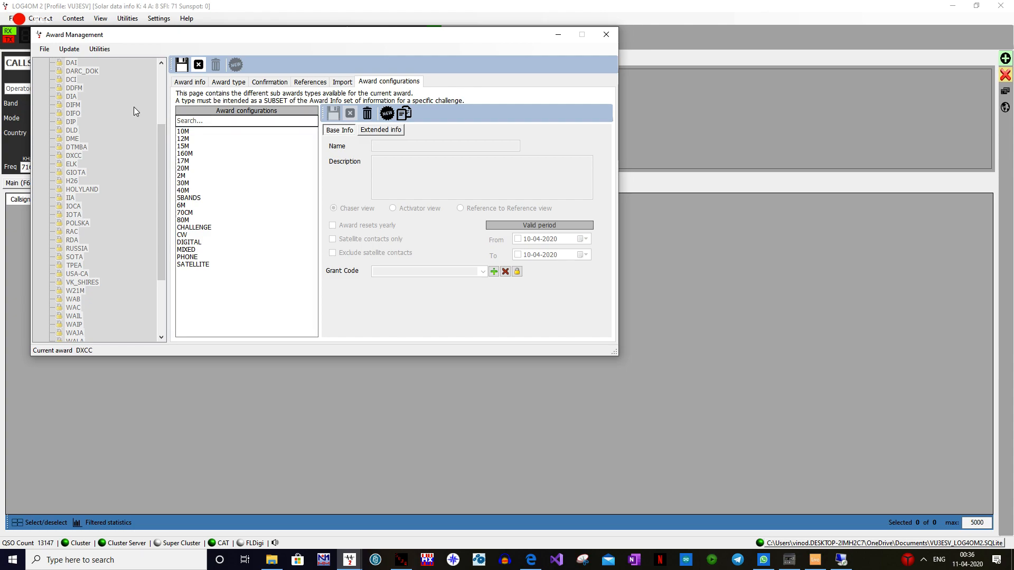
click(71, 51)
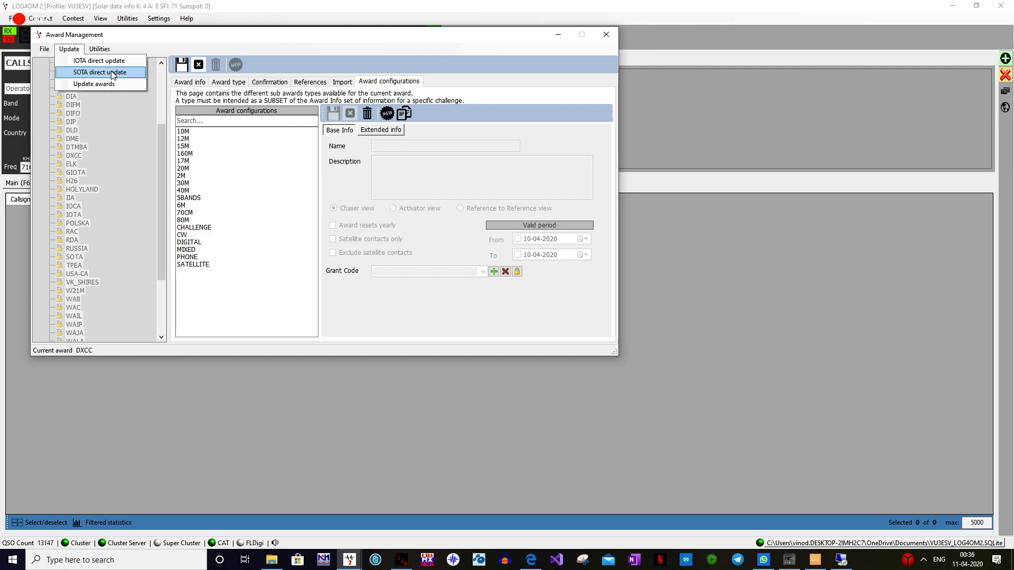
click(107, 54)
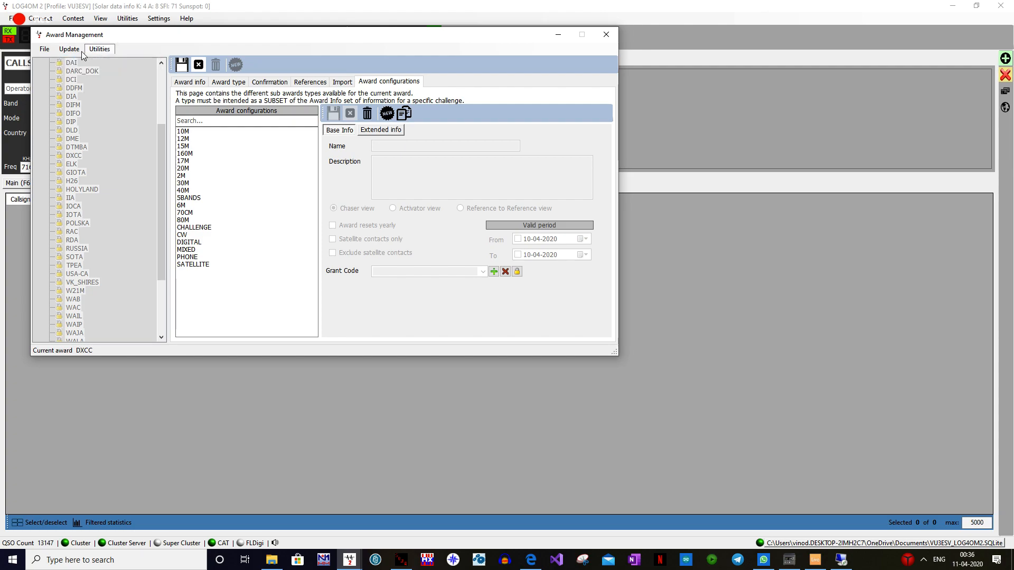
click(45, 49)
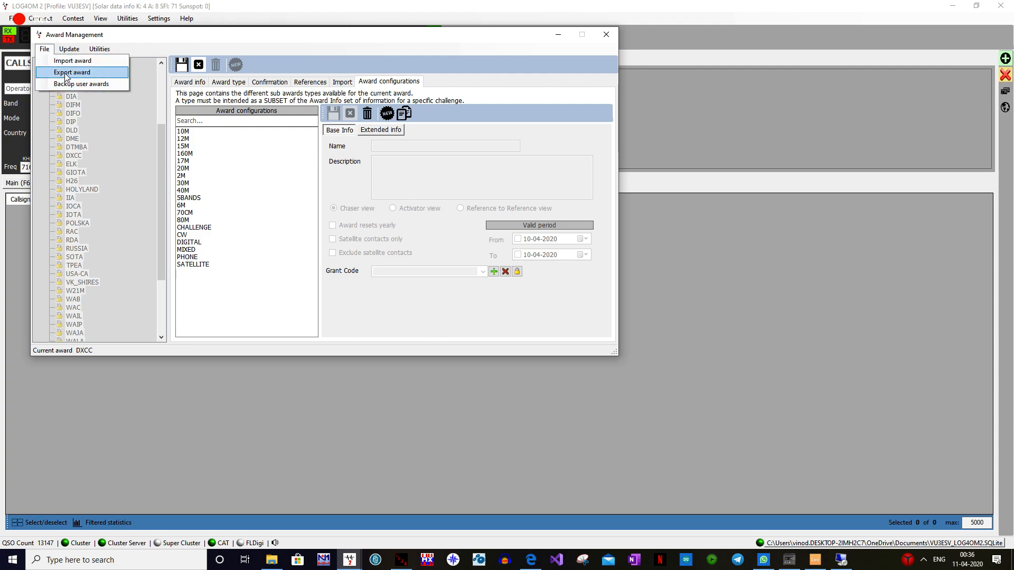
click(207, 39)
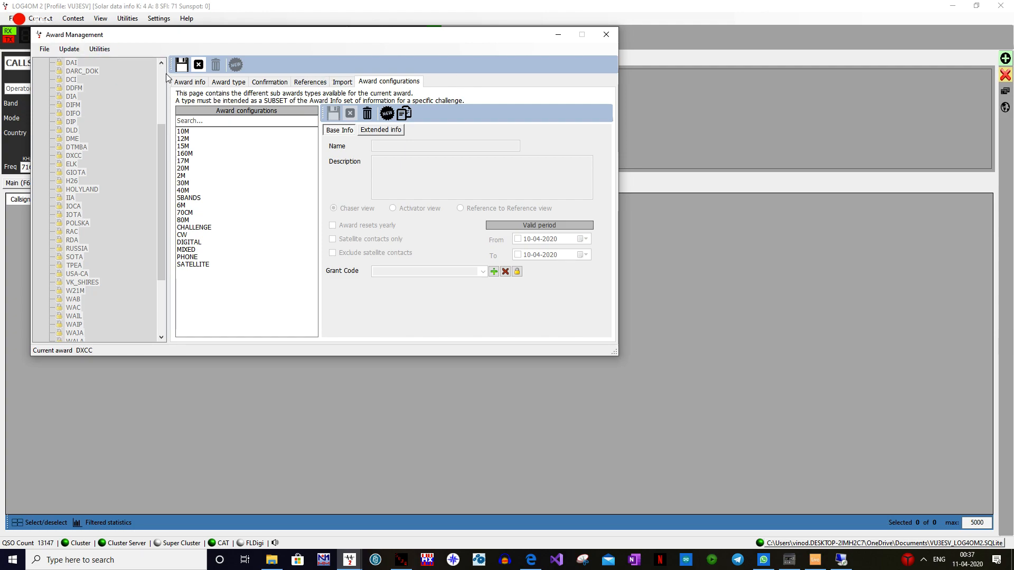
Step: Abort editing the DXCC award and close Award Management
click(606, 42)
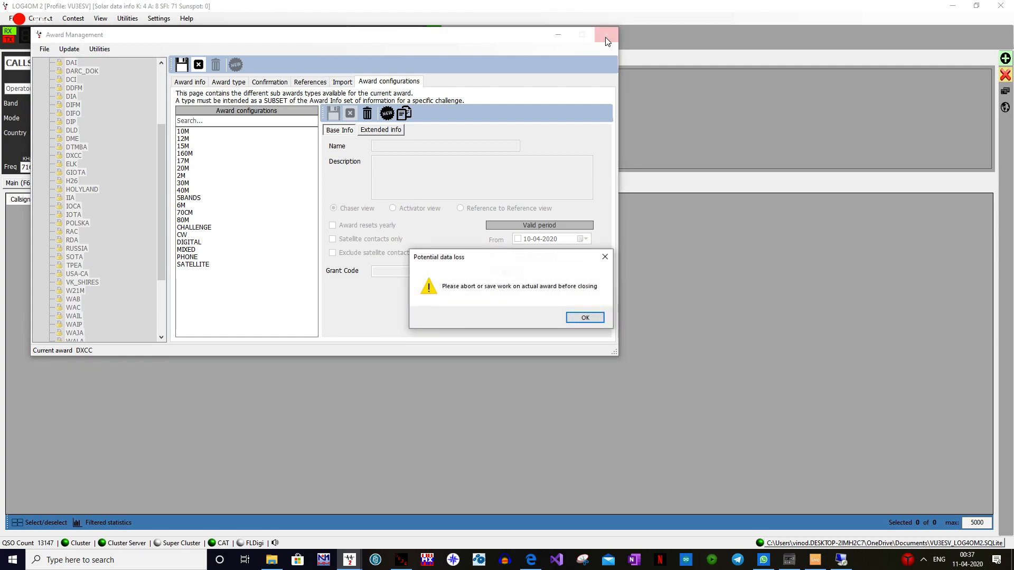
click(587, 323)
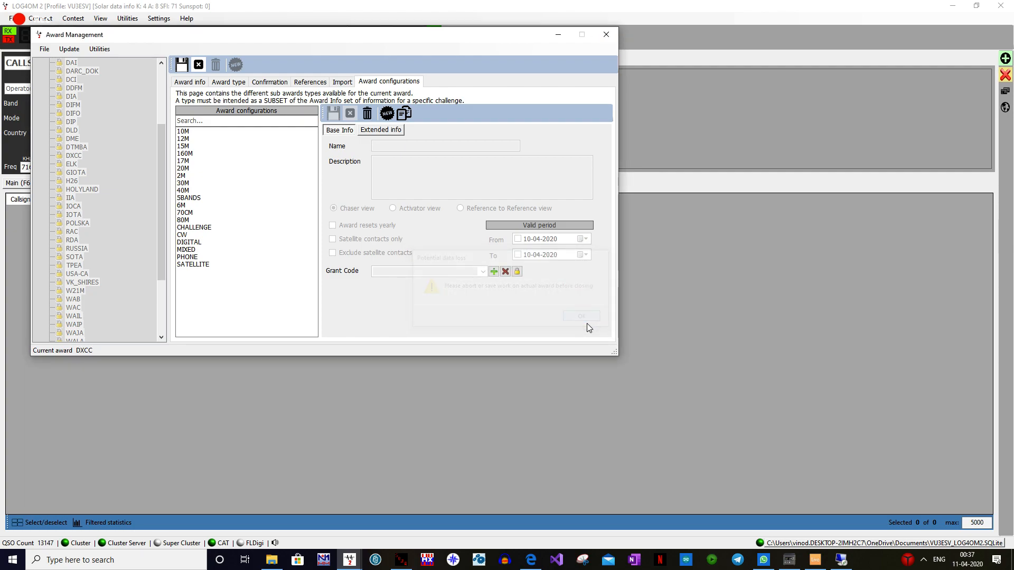
click(199, 65)
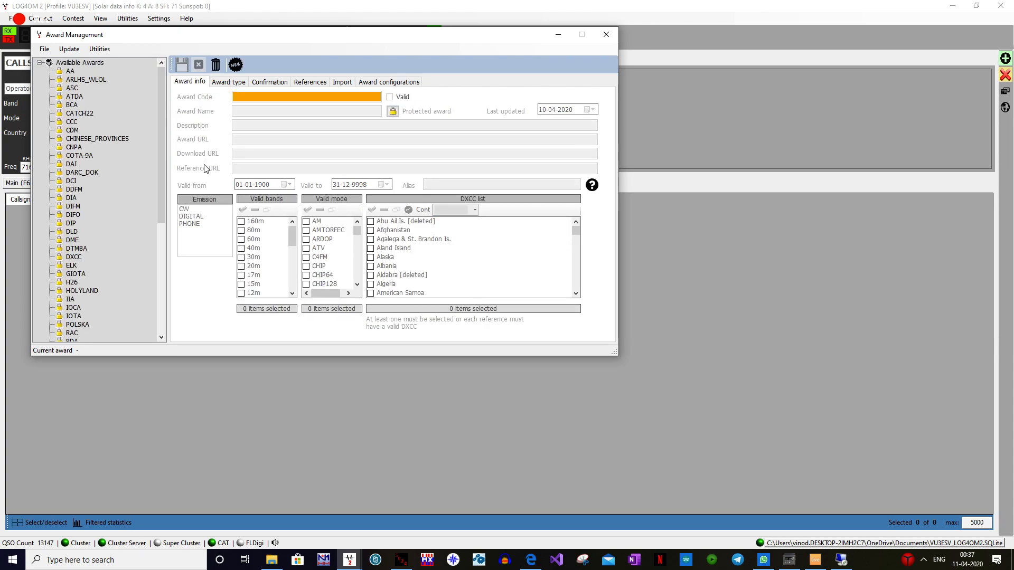
click(606, 34)
click(127, 19)
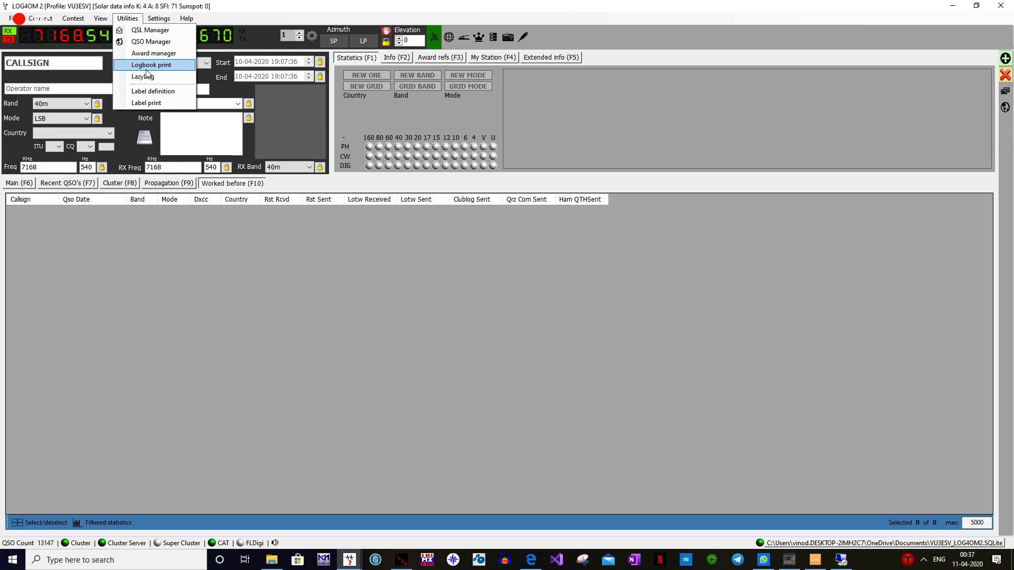
mouse_move(162, 17)
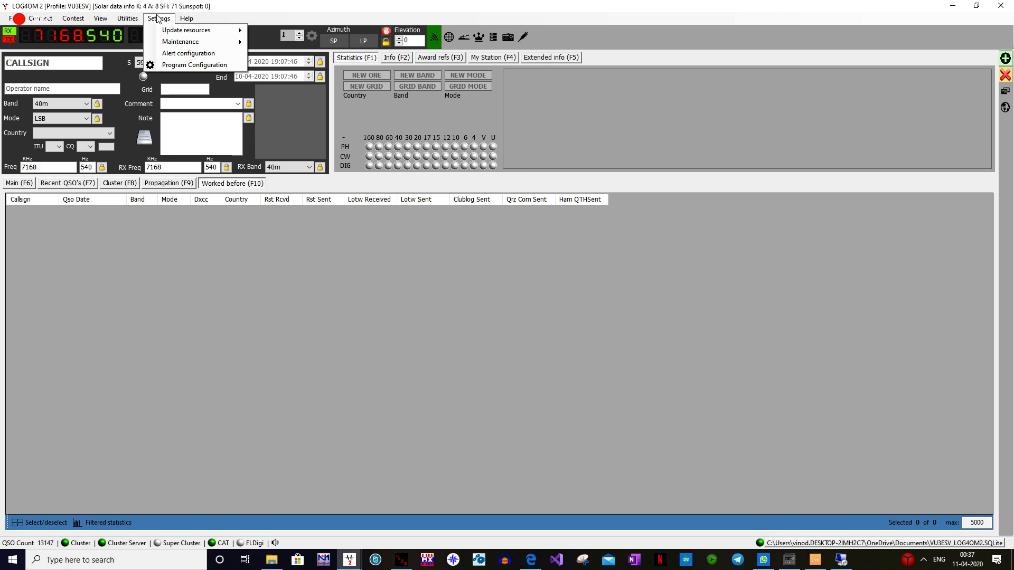
click(81, 22)
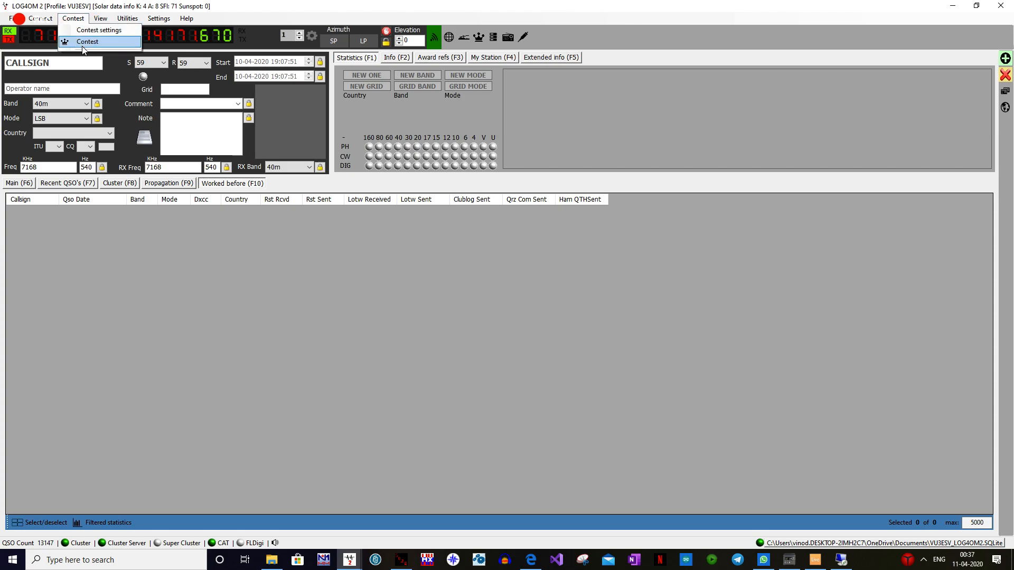
Step: Look over the Contest Log window, close it and open the contest settings
click(84, 42)
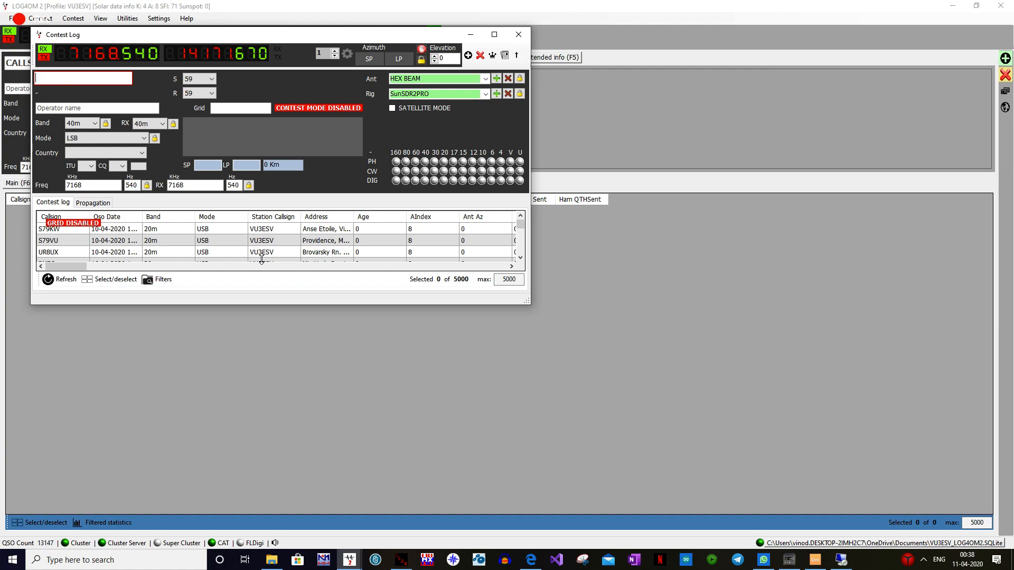
click(518, 34)
click(74, 18)
click(88, 35)
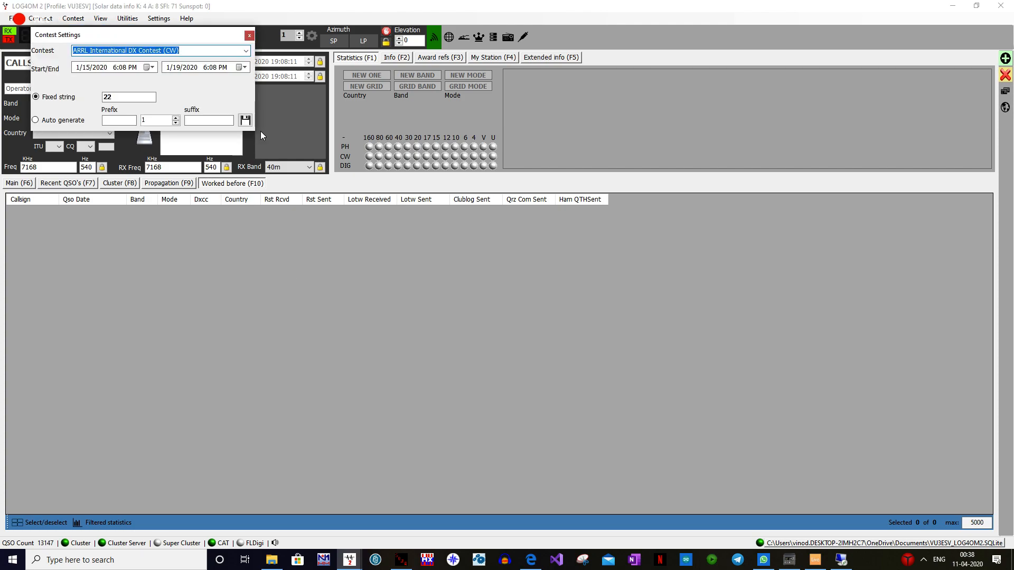
Step: Browse the available contests and choose Czech Radio Club OK-OM DX Contest in the contest settings
click(245, 51)
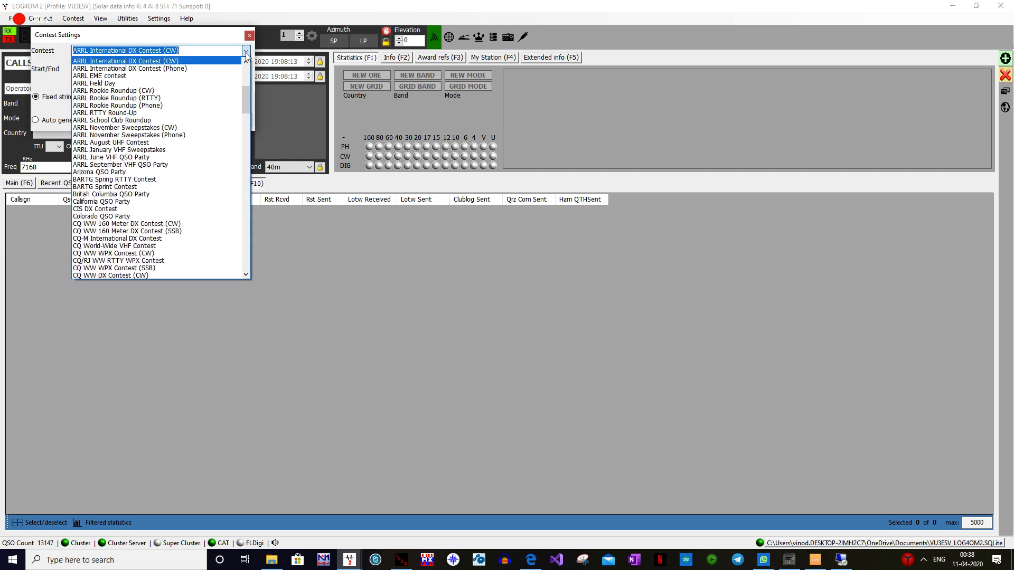
drag(248, 107, 253, 76)
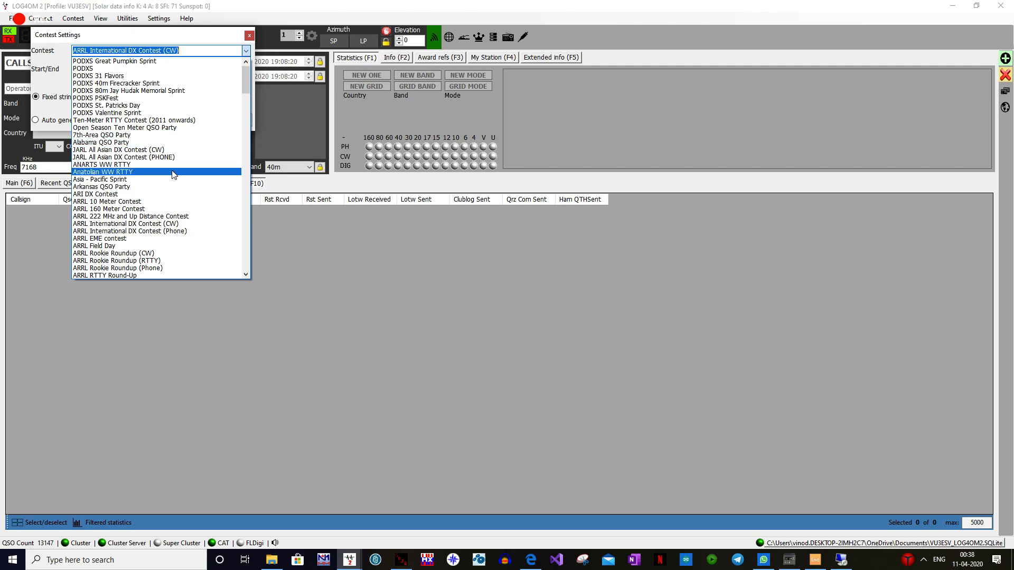
text(oceani)
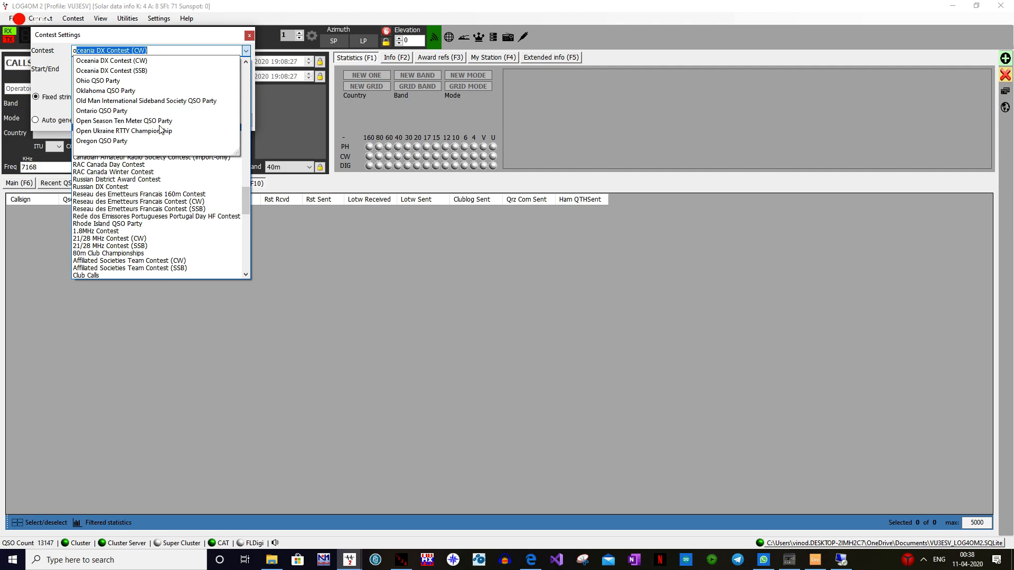
click(108, 75)
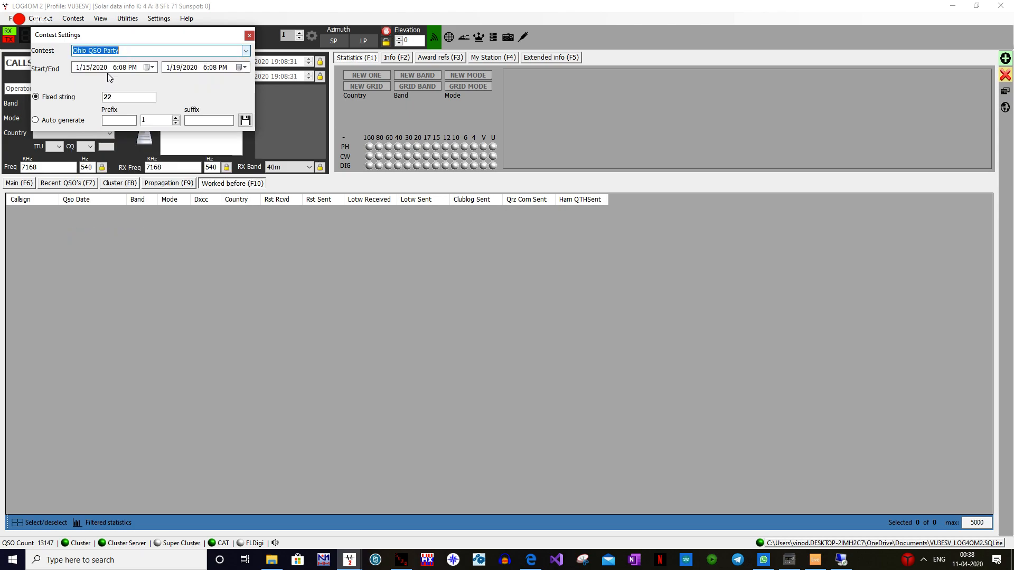
click(245, 51)
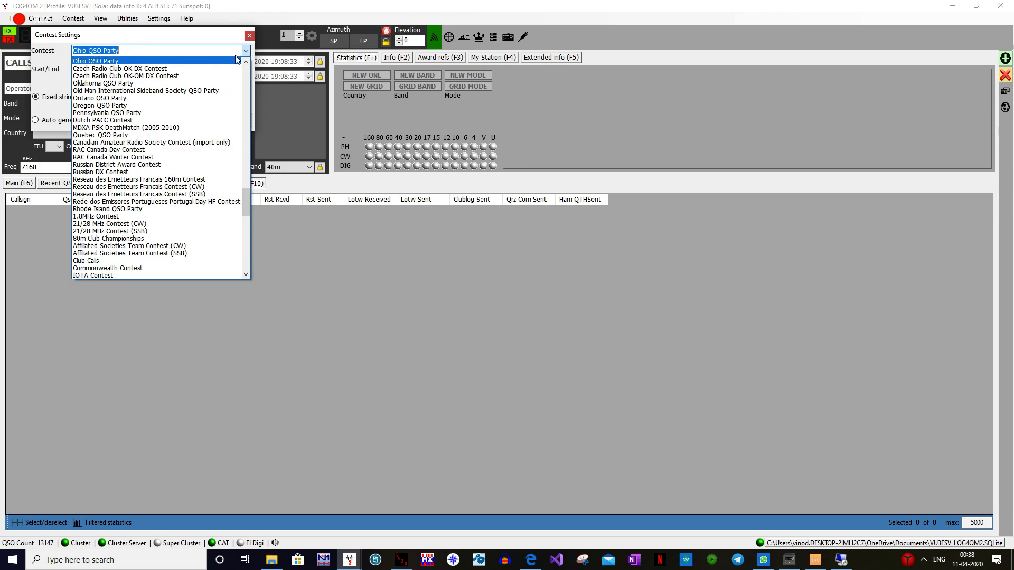
click(116, 78)
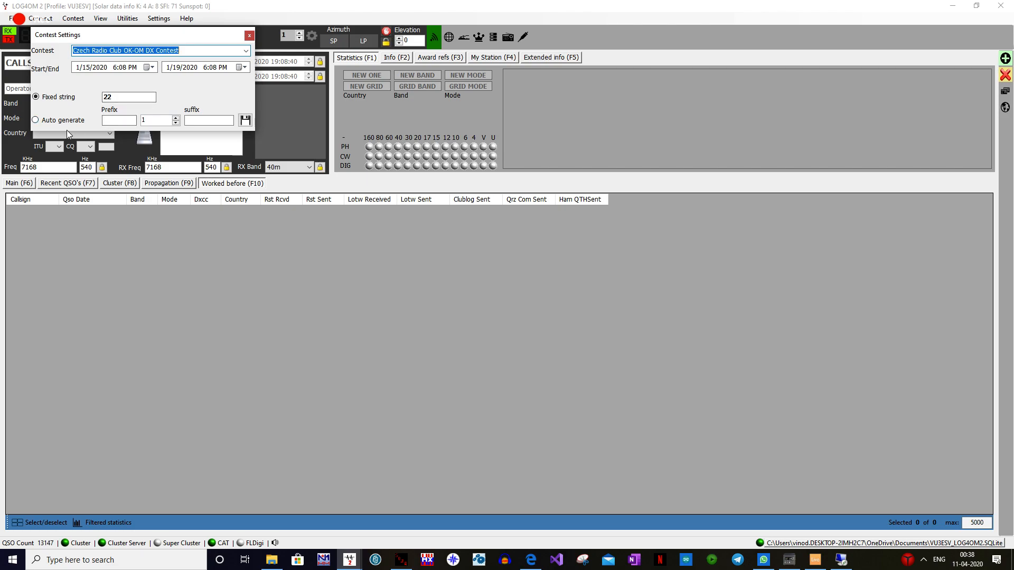
Step: Toggle the contest exchange between fixed string and auto generate, finishing on auto generate, and close the contest settings without saving
click(42, 120)
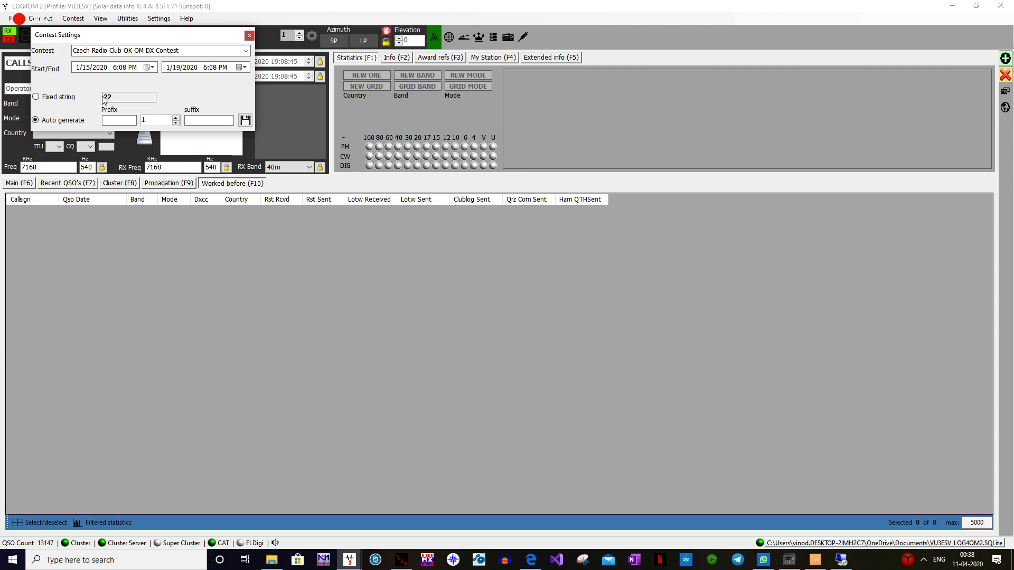
click(72, 99)
click(64, 123)
click(249, 36)
Step: Reopen the Contest Log, examine its entry fields and contest mode status, and close it
click(74, 20)
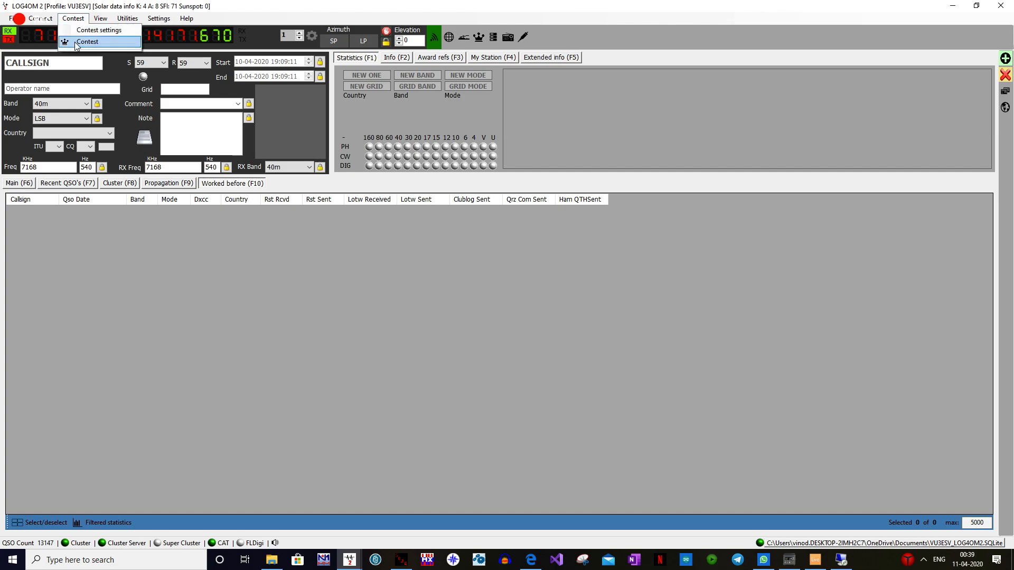
click(76, 43)
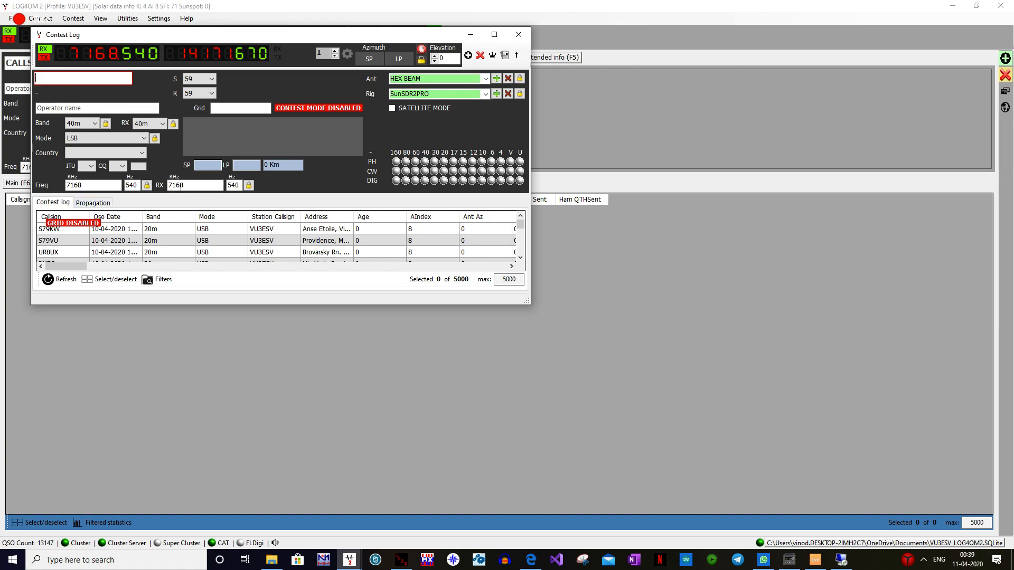
click(227, 109)
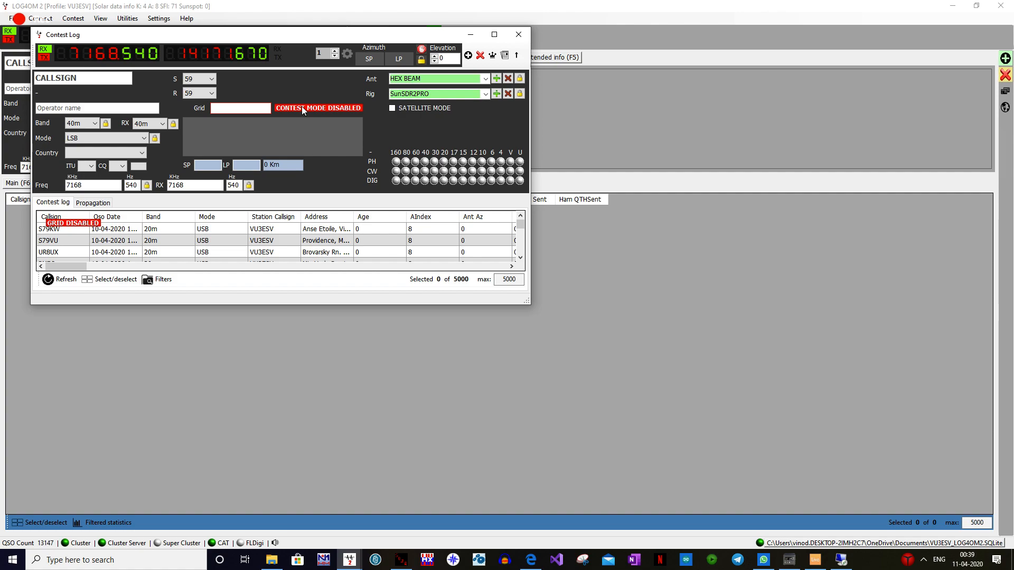
drag(336, 38, 393, 107)
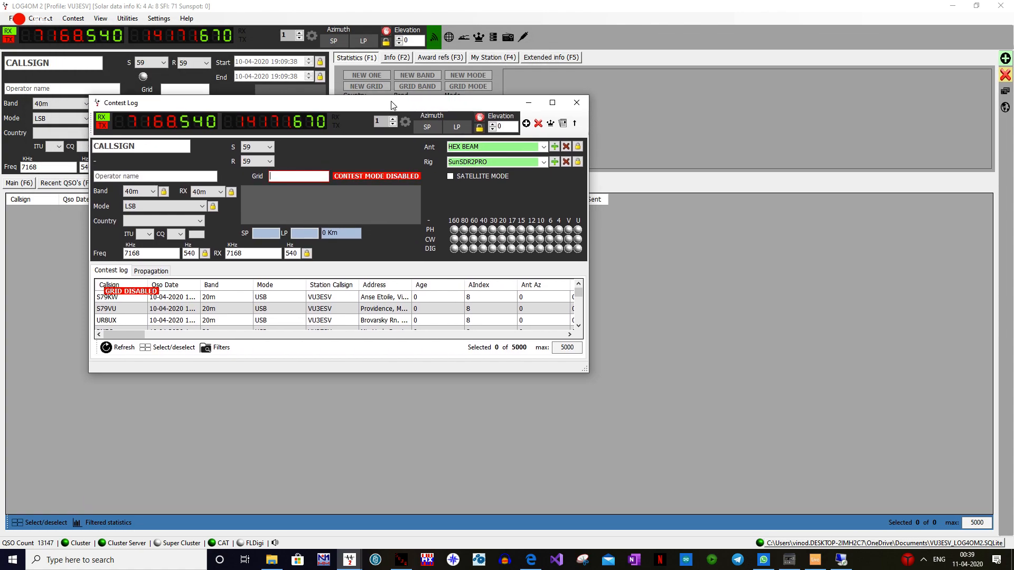
click(577, 103)
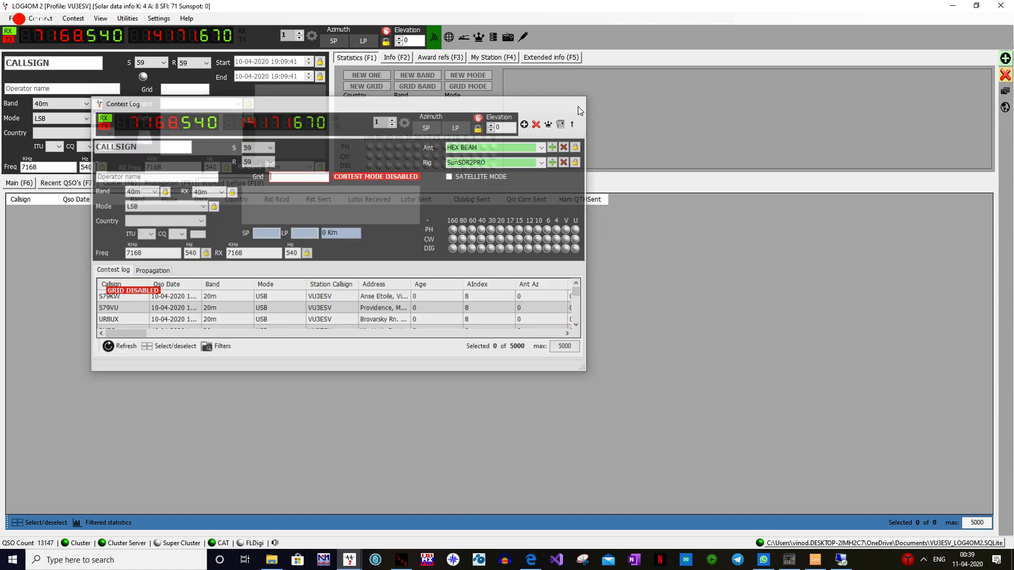
Step: Open the Awards statistics, show the award filters and load the DXCC award
click(99, 19)
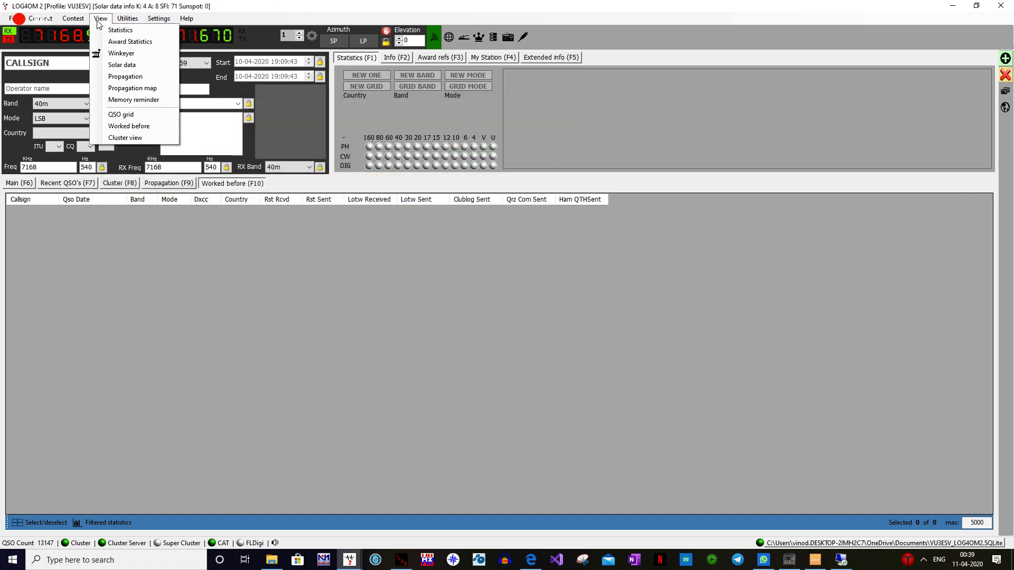
click(139, 38)
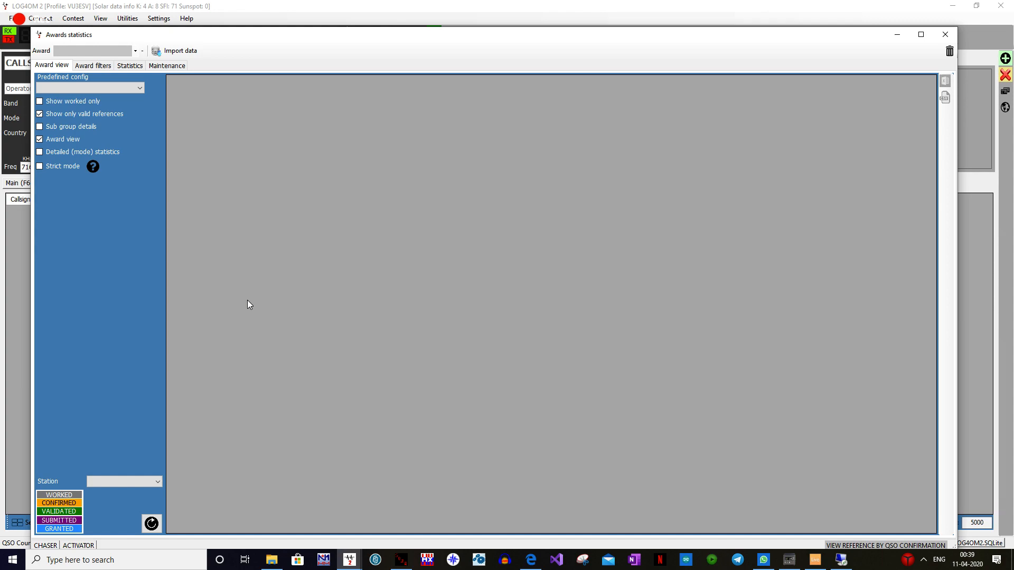
click(96, 69)
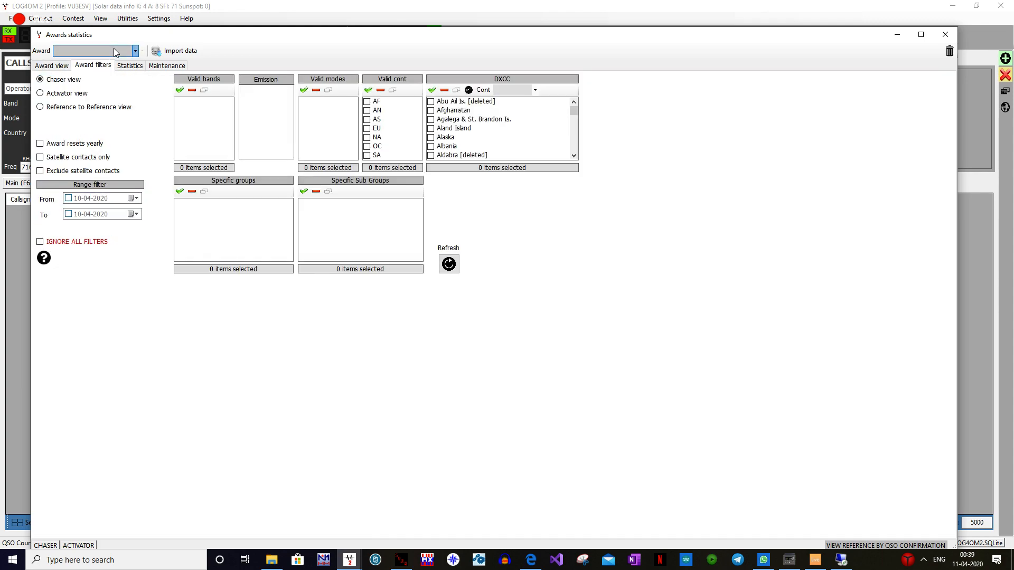
click(113, 48)
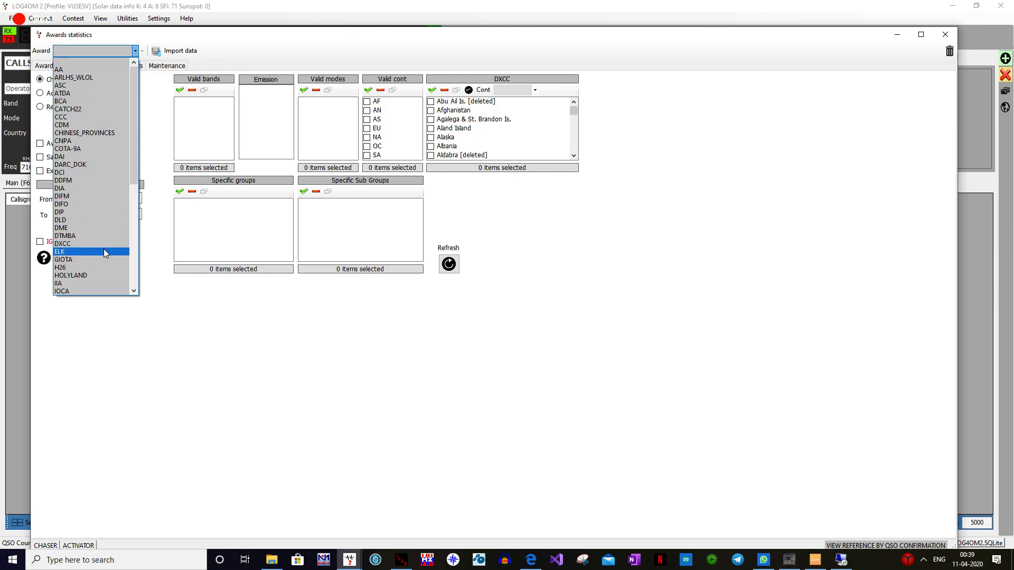
click(73, 243)
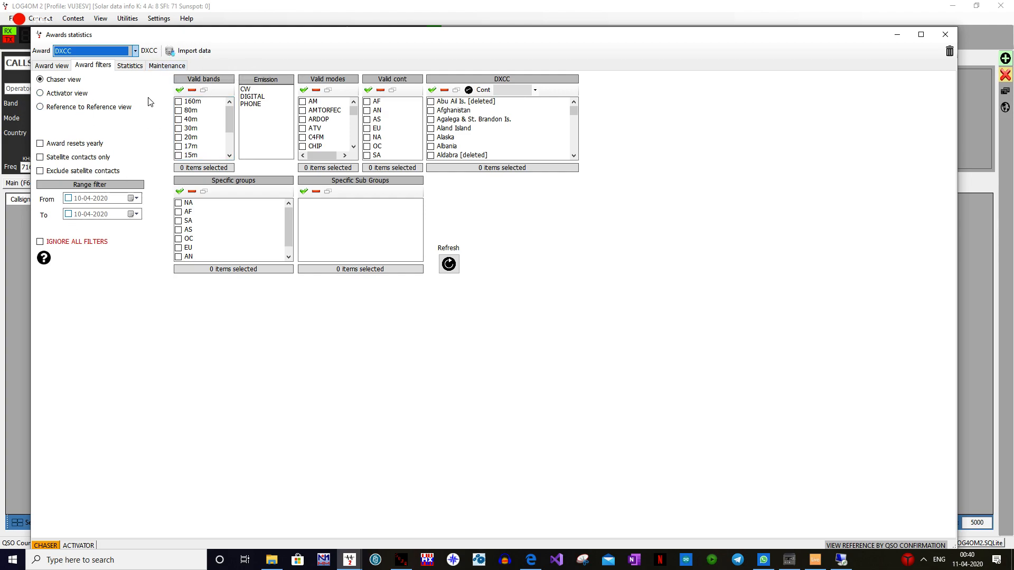
Step: Examine the DXCC award's statistics by band and mode, and close the Awards statistics window
click(130, 65)
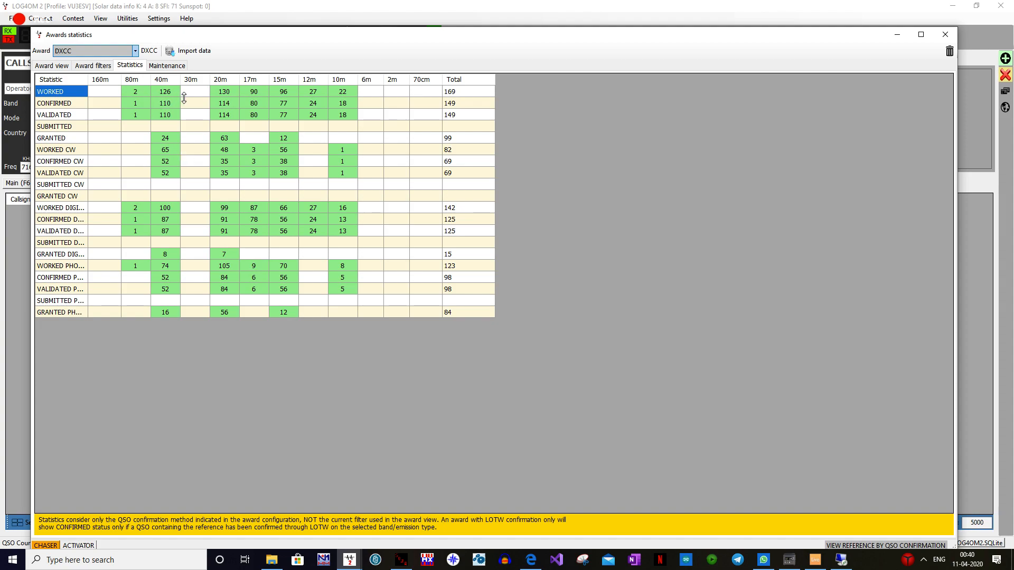
drag(185, 97, 184, 96)
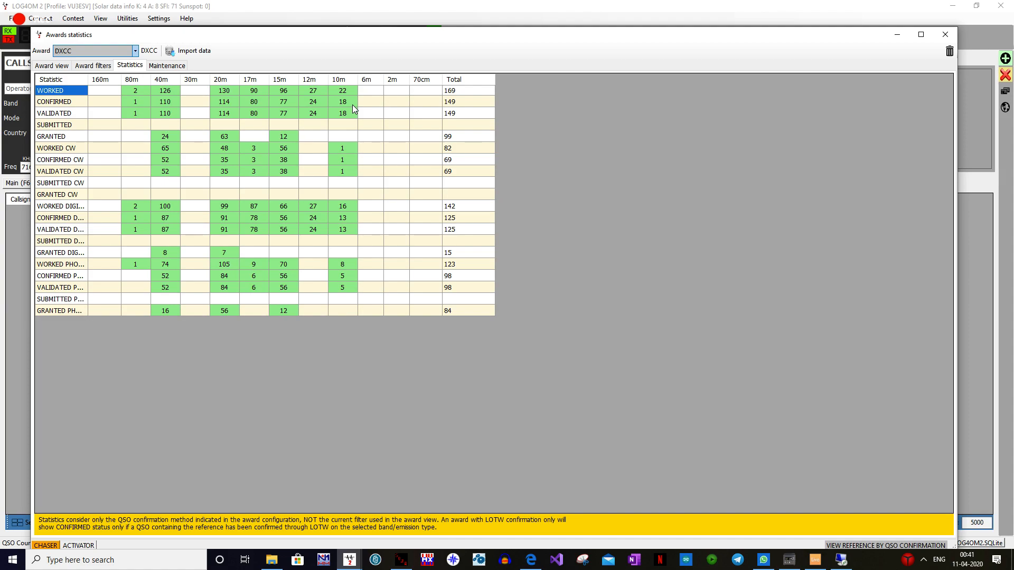
click(944, 34)
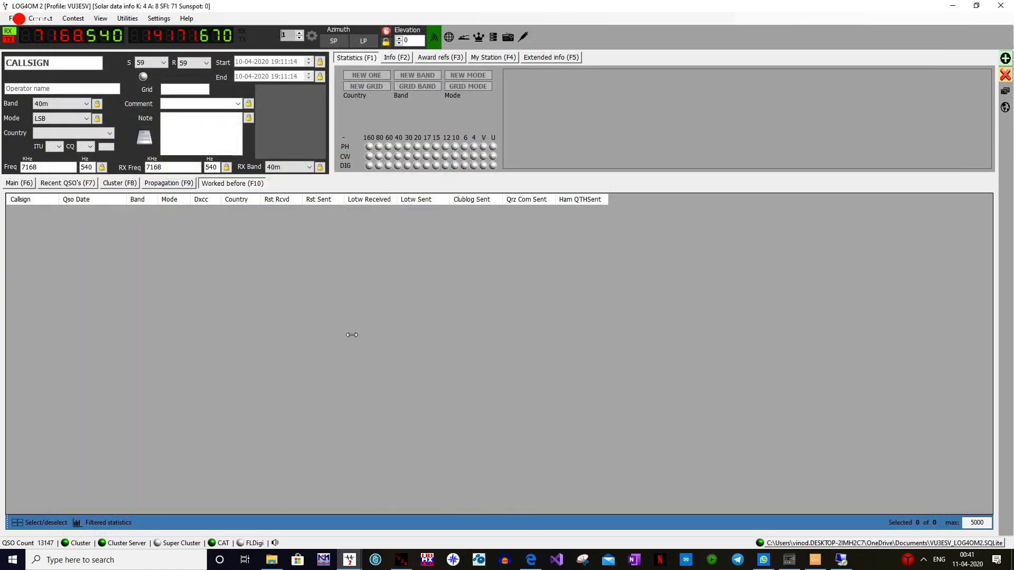
Step: Open the WinKeyer window and move it to the middle of the screen
click(125, 19)
click(99, 19)
click(100, 19)
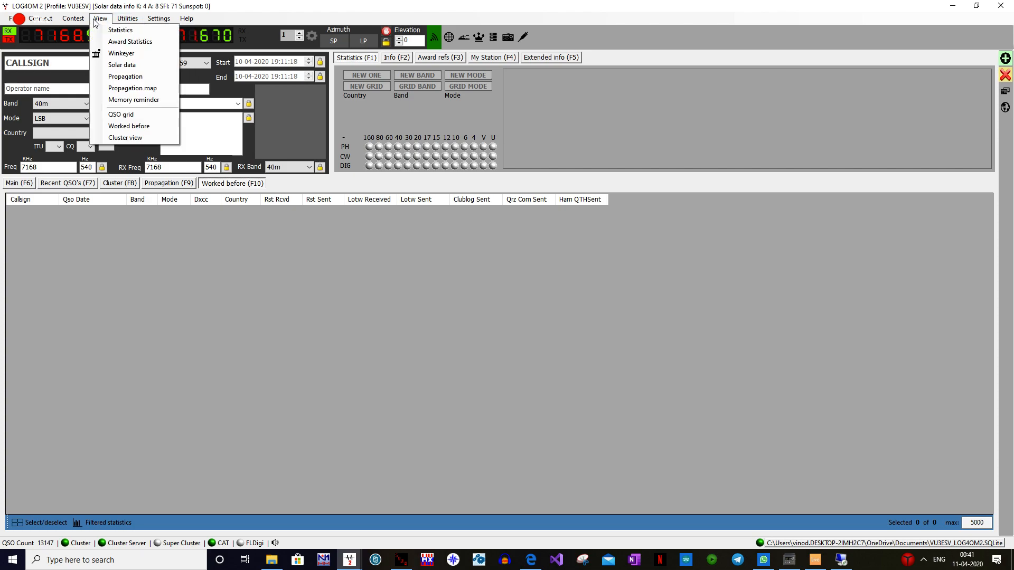
click(110, 54)
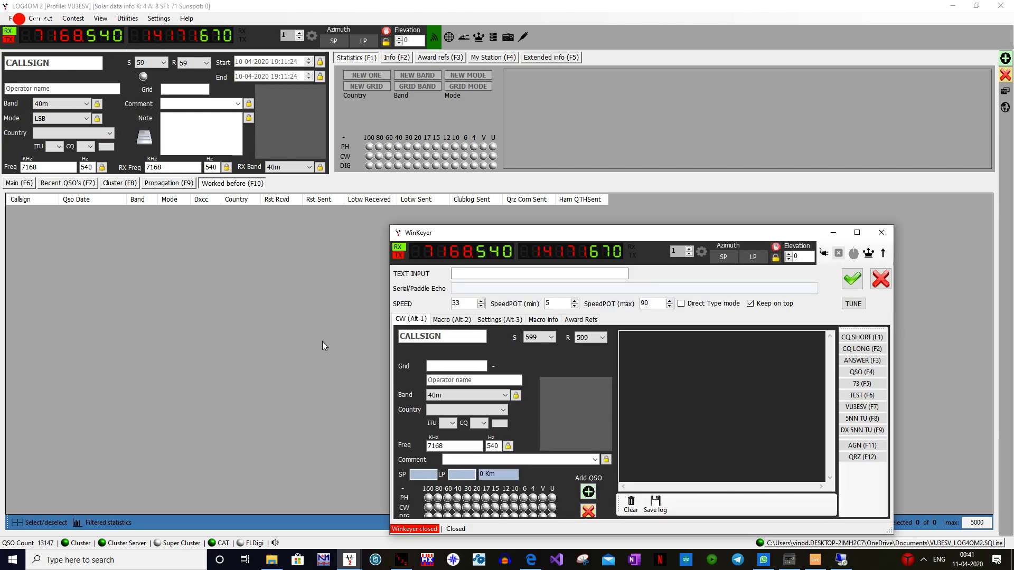
drag(607, 239, 420, 142)
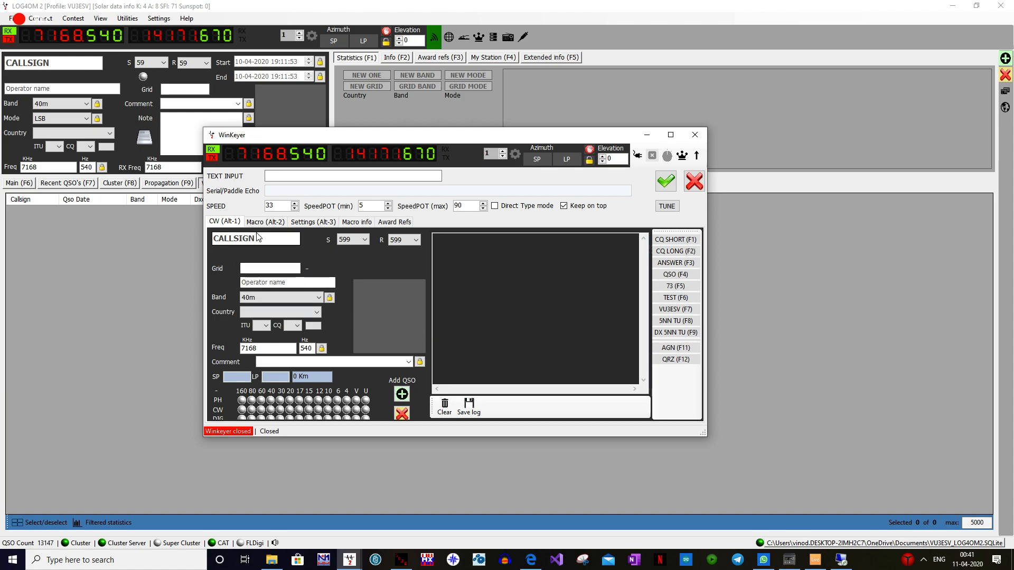
Step: Review the WinKeyer's keyer settings and its macro messages, including the callsign placeholder in Message 6
click(313, 221)
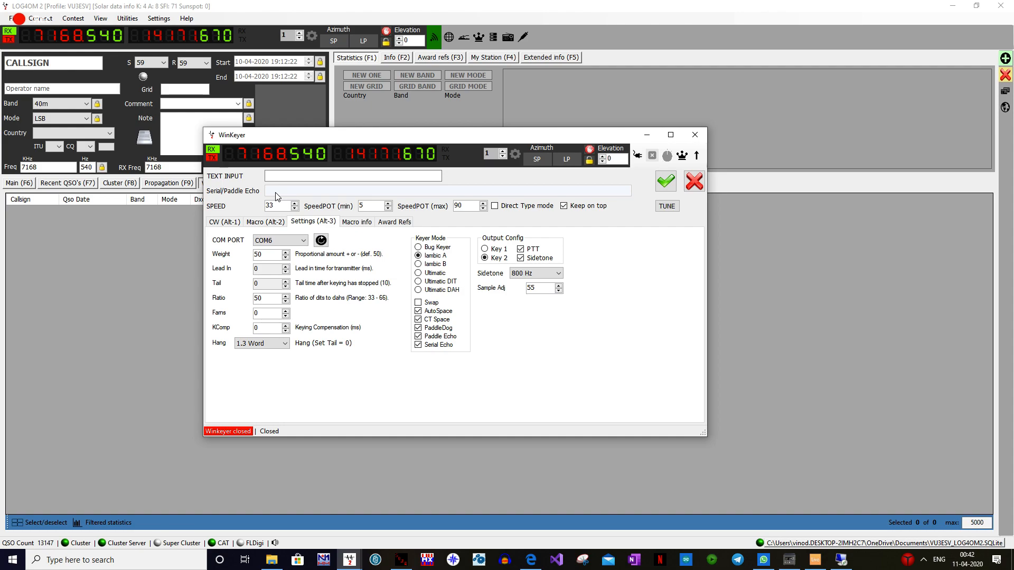
click(265, 221)
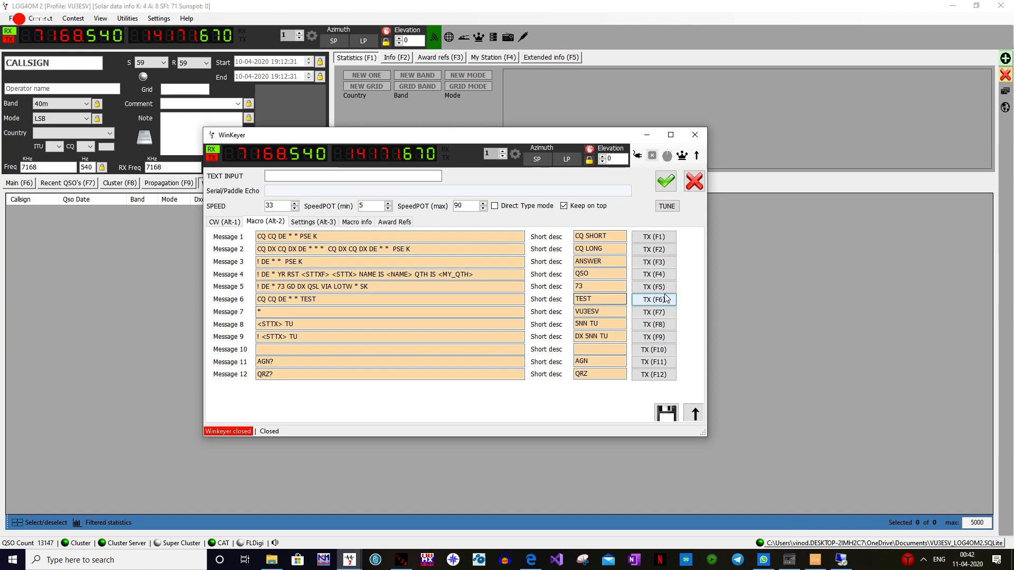
click(293, 300)
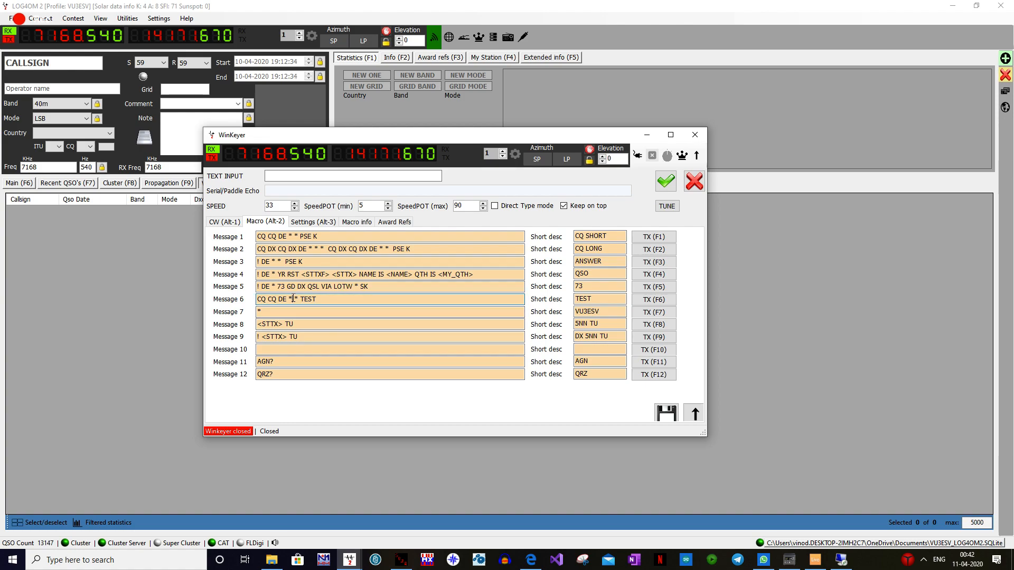
drag(293, 299, 289, 298)
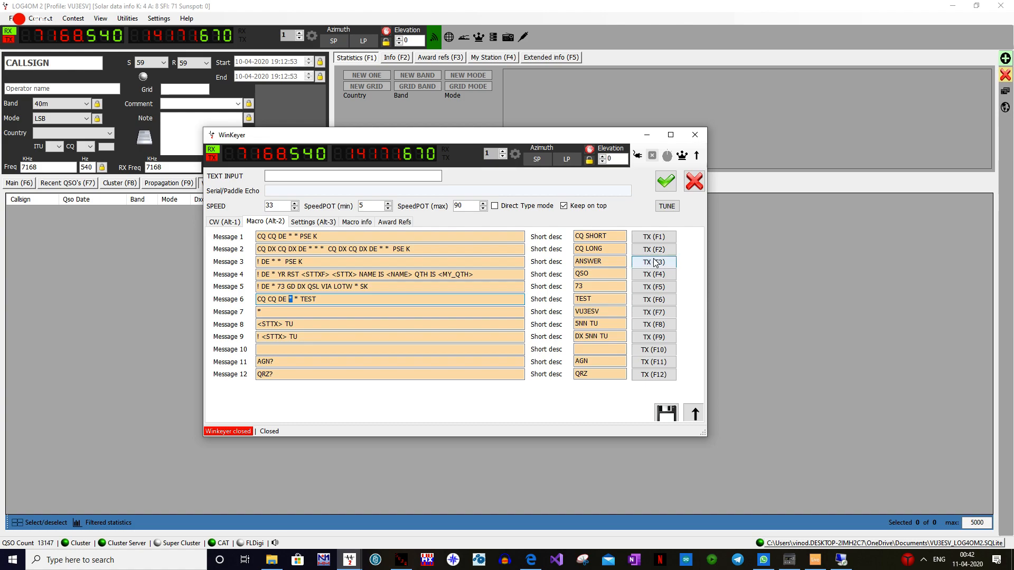
Step: Connect the WinKeyer and show its CW entry page
click(638, 157)
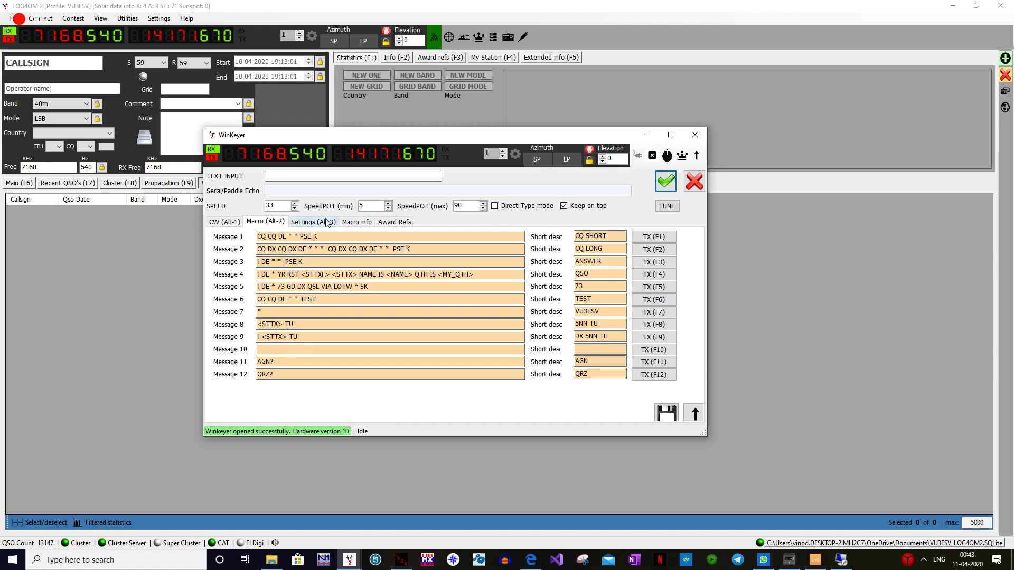
click(229, 222)
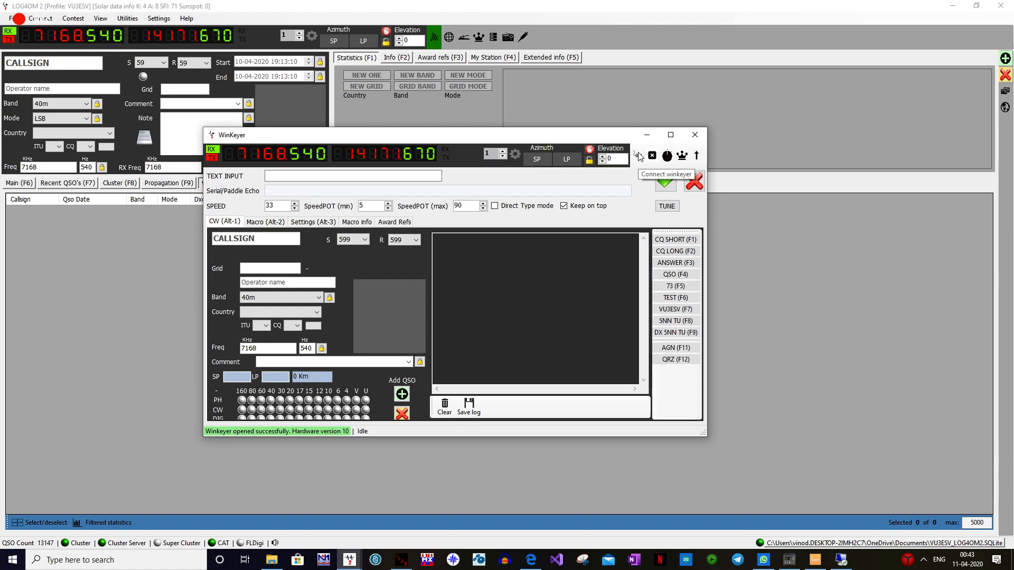
Step: Look up callsign VU2OY from the WinKeyer's CW entry page and return to the Main map view
click(270, 238)
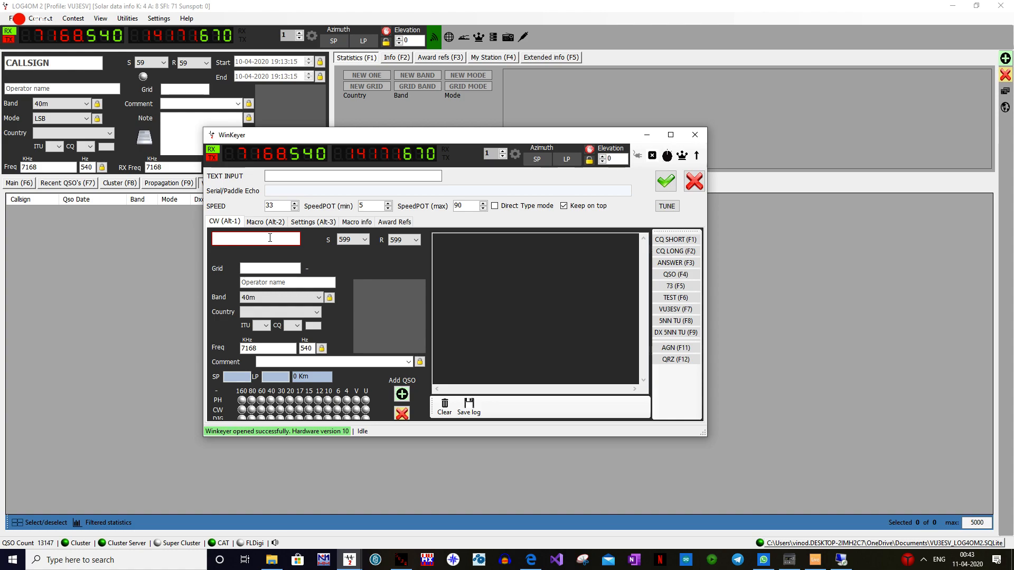
text(VU2)
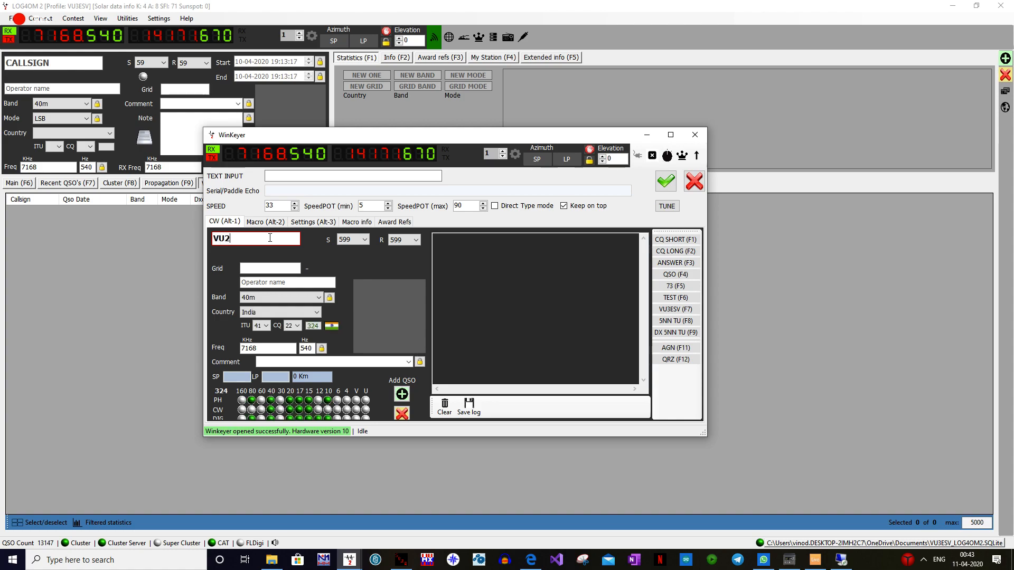
text(OY)
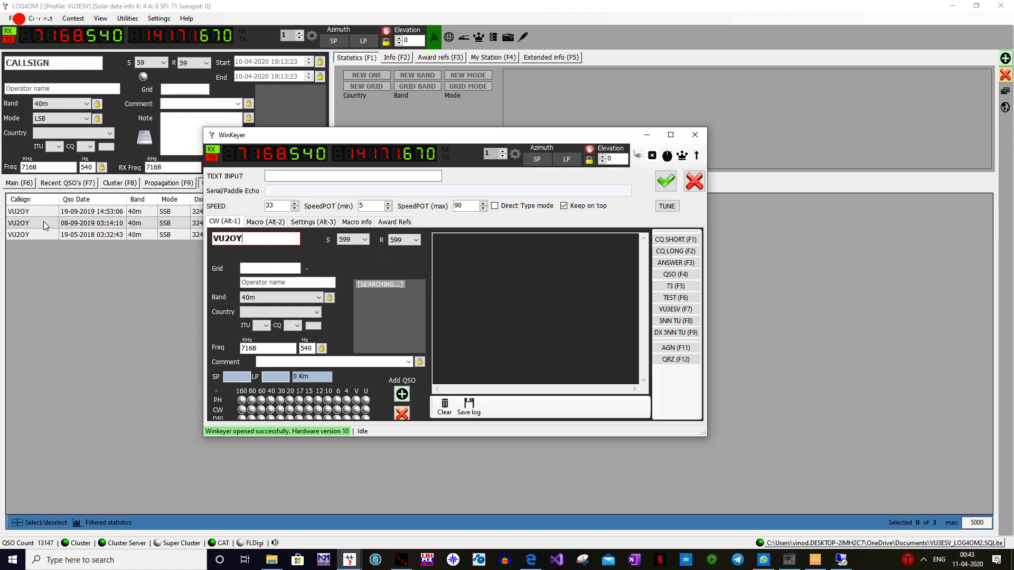
click(18, 186)
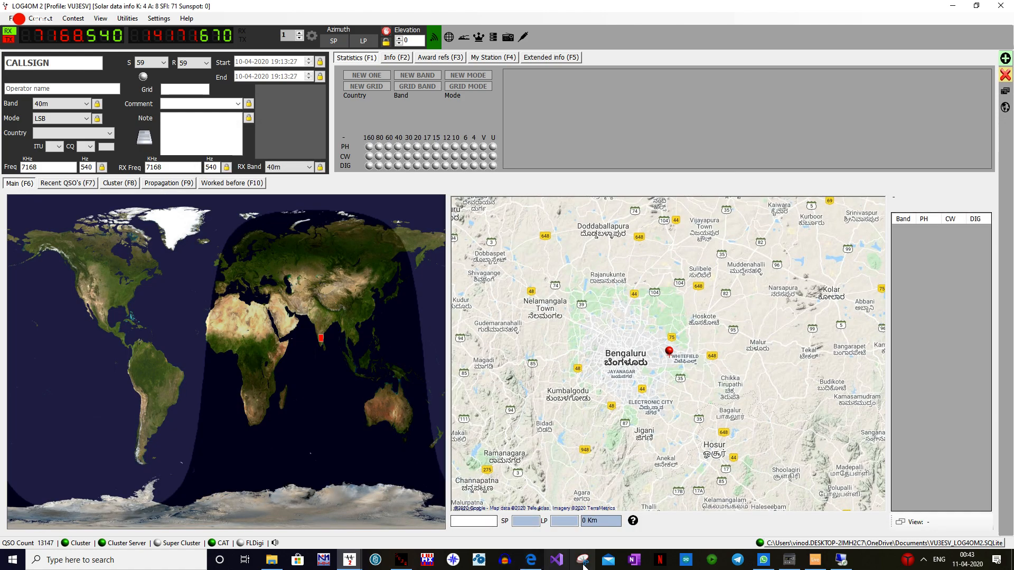
Step: Bring the WinKeyer window back and review its keyer settings and the list of macro placeholders
mouse_move(349, 560)
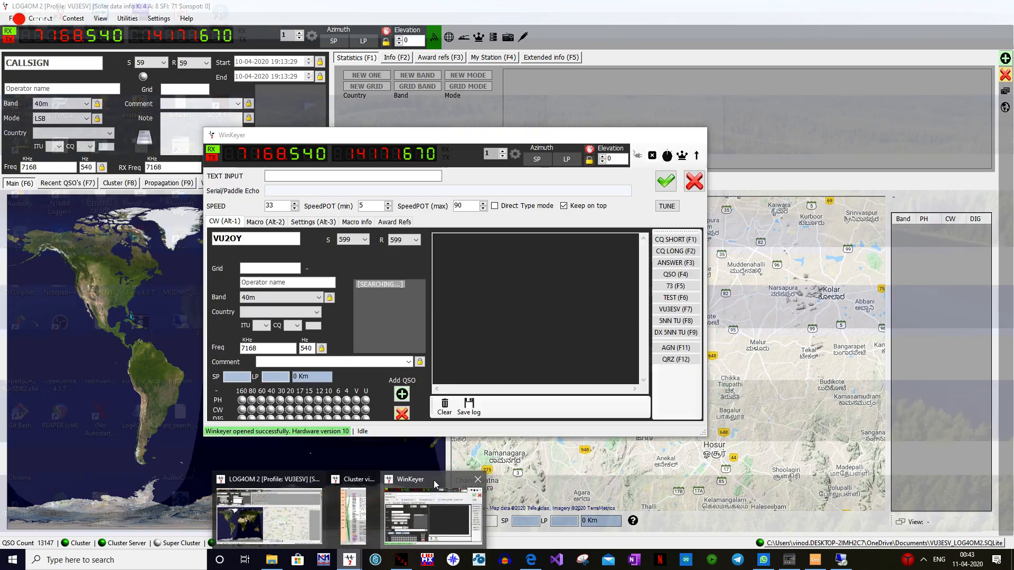
click(434, 484)
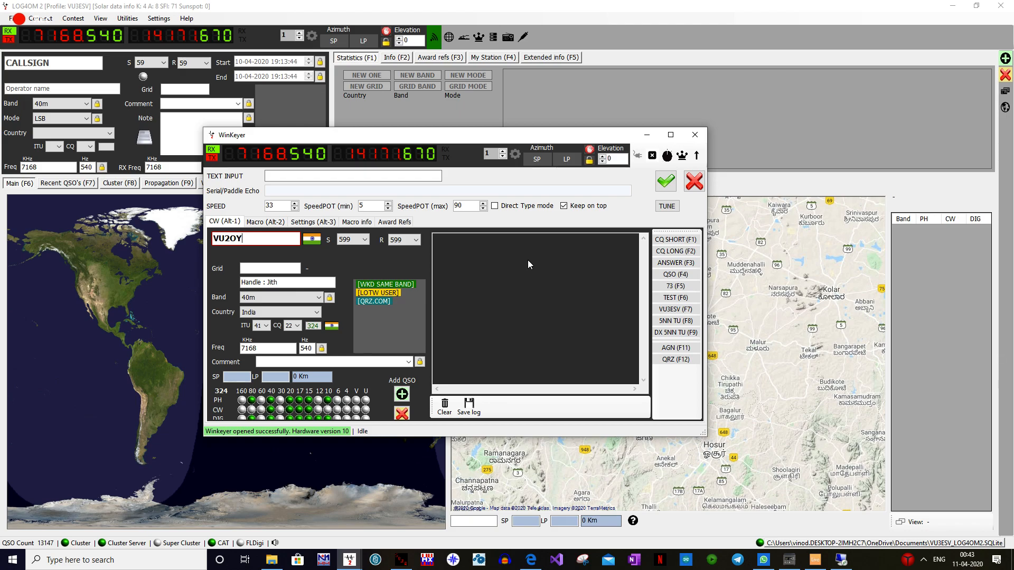
click(312, 224)
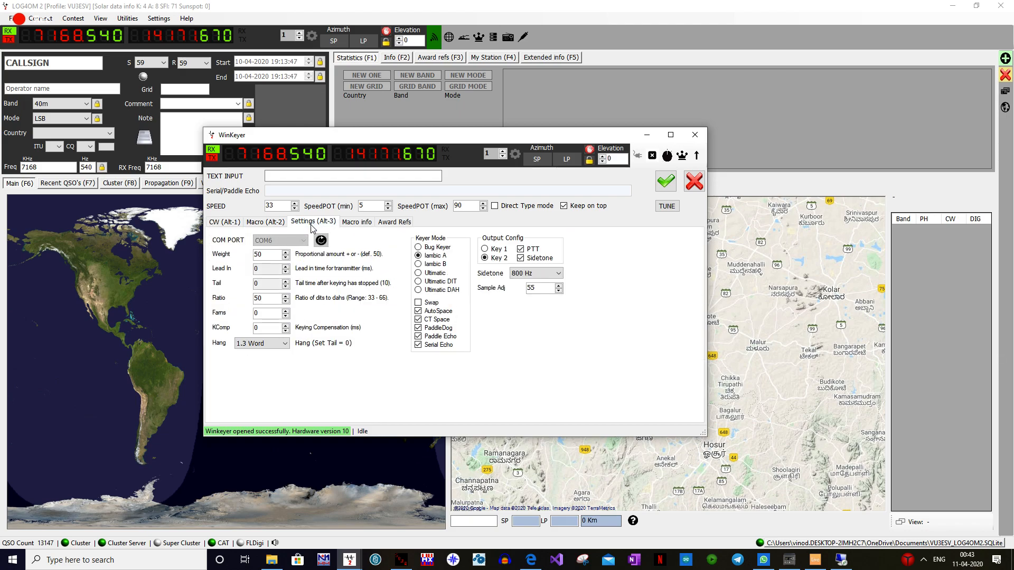
click(356, 223)
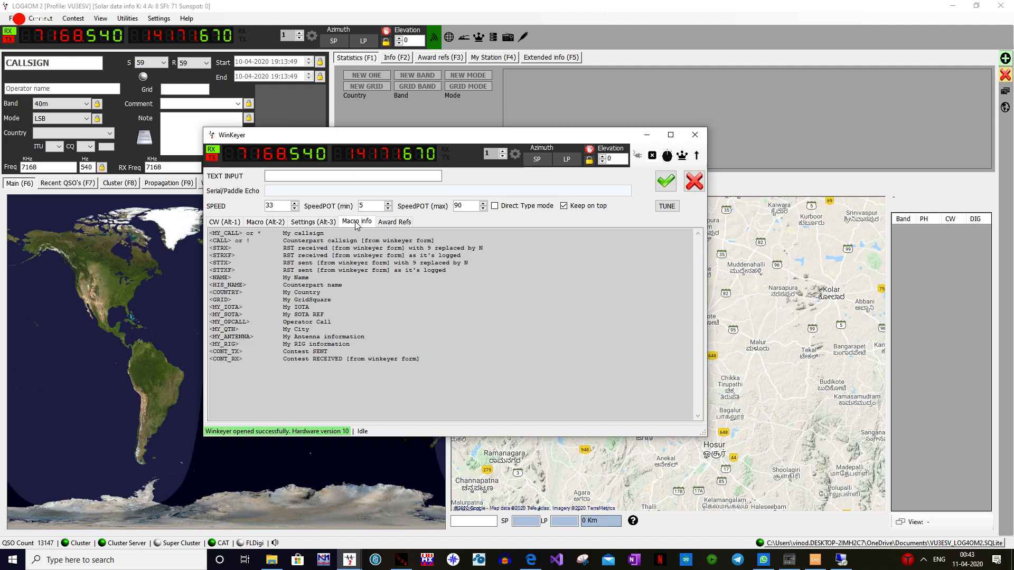
drag(422, 360, 199, 234)
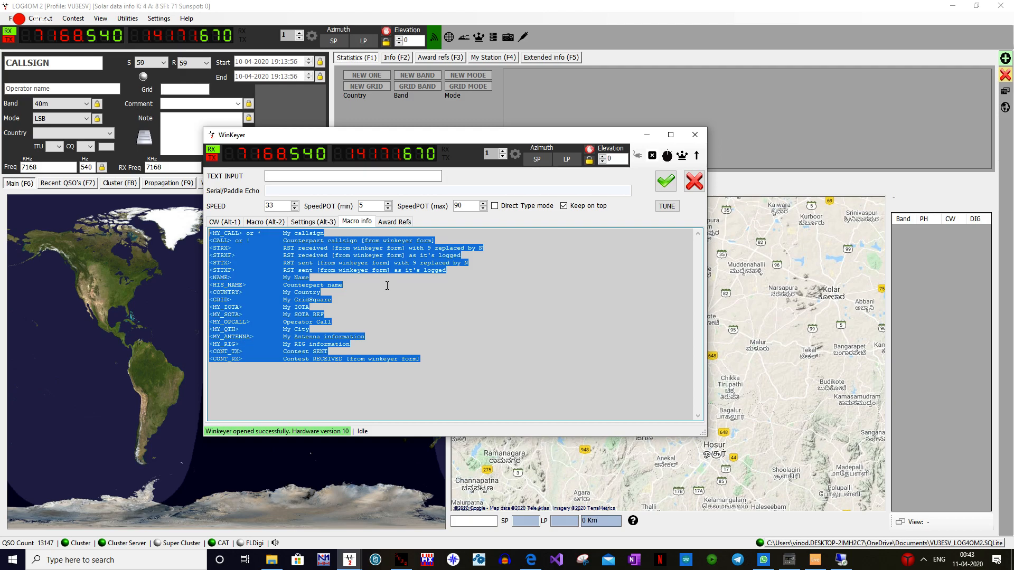
Step: Review the WinKeyer's macro messages, including Message 3, and disconnect the keyer and close its window
click(270, 221)
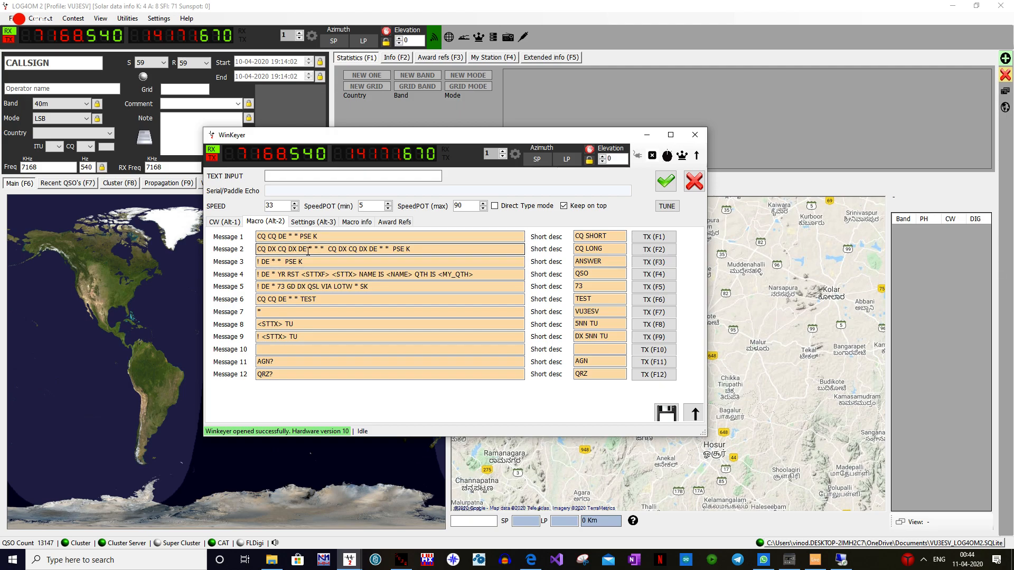
click(258, 261)
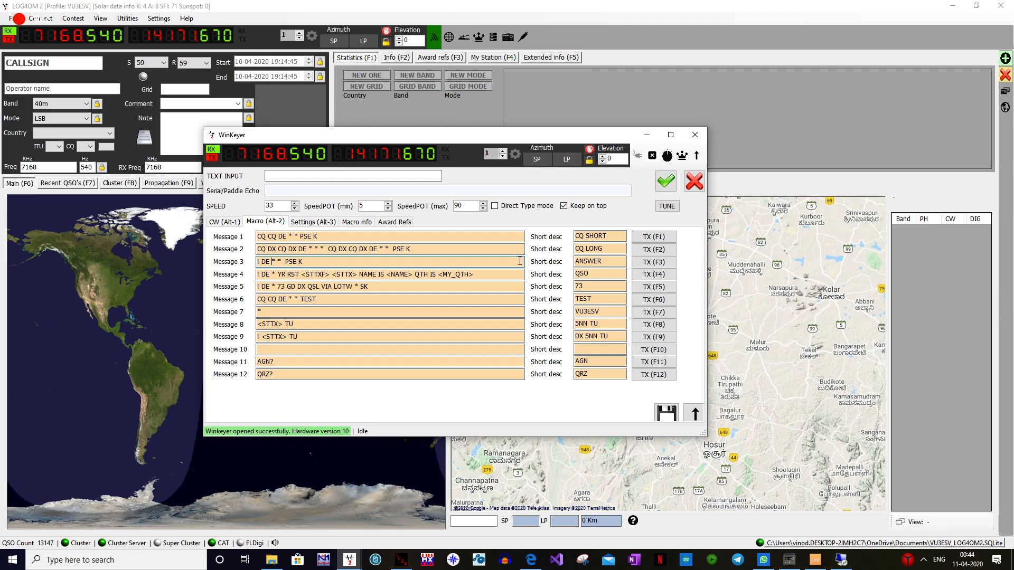
click(652, 155)
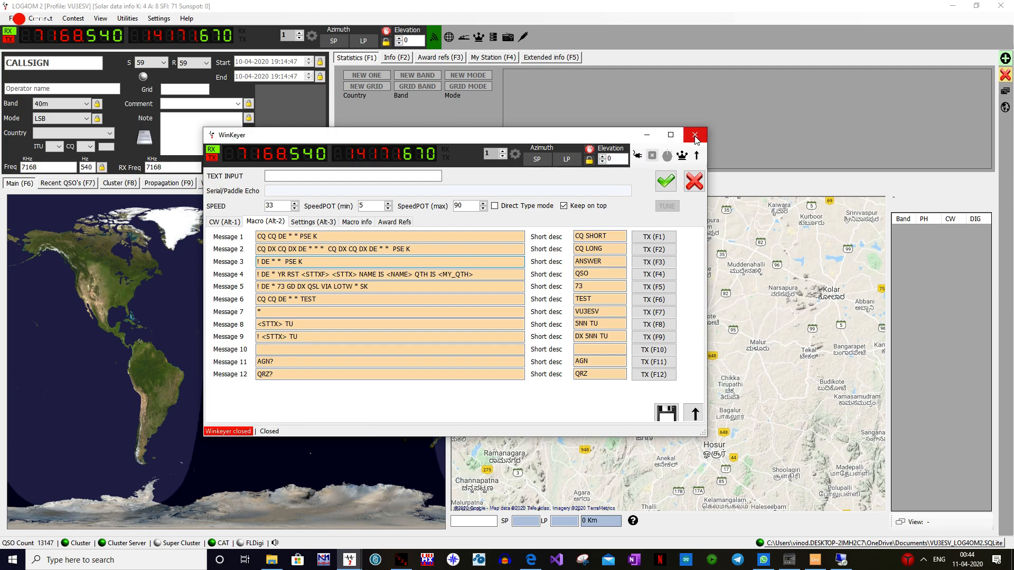
click(695, 135)
Step: Examine the Solar Flux Information charts for the monthly A index, current K index, sunspots and prediction, and close the window
click(103, 19)
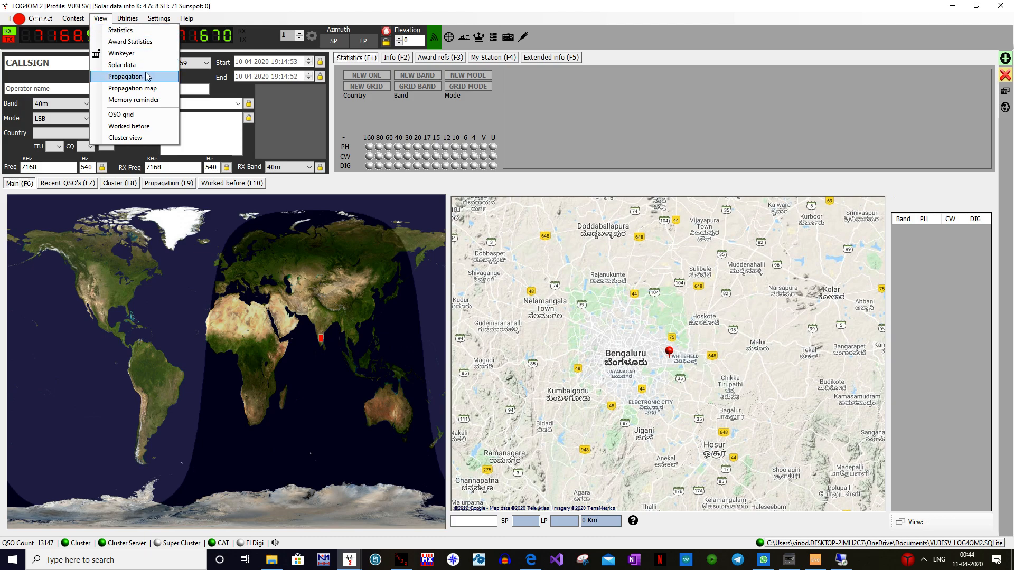
click(140, 80)
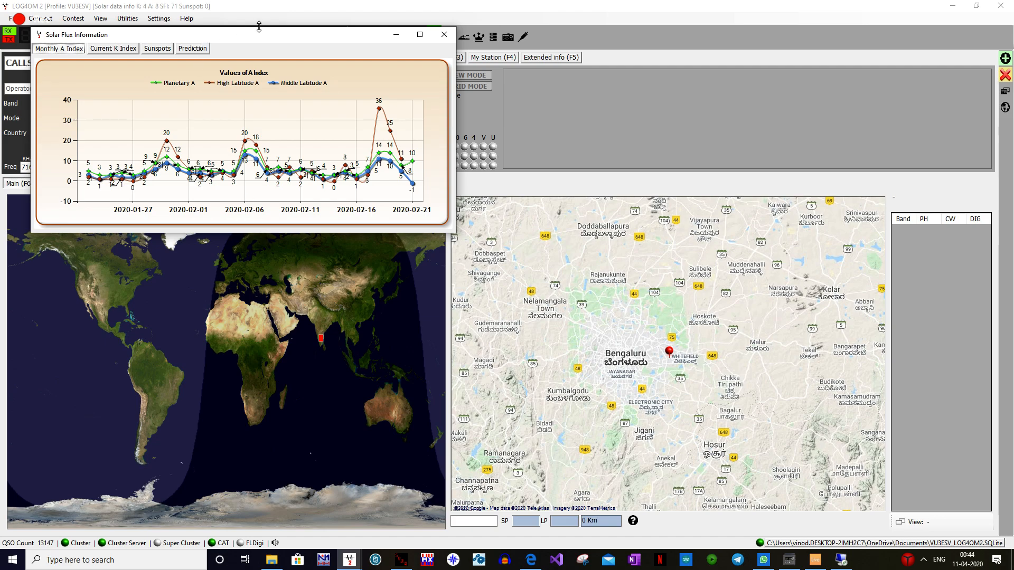
drag(265, 36, 381, 112)
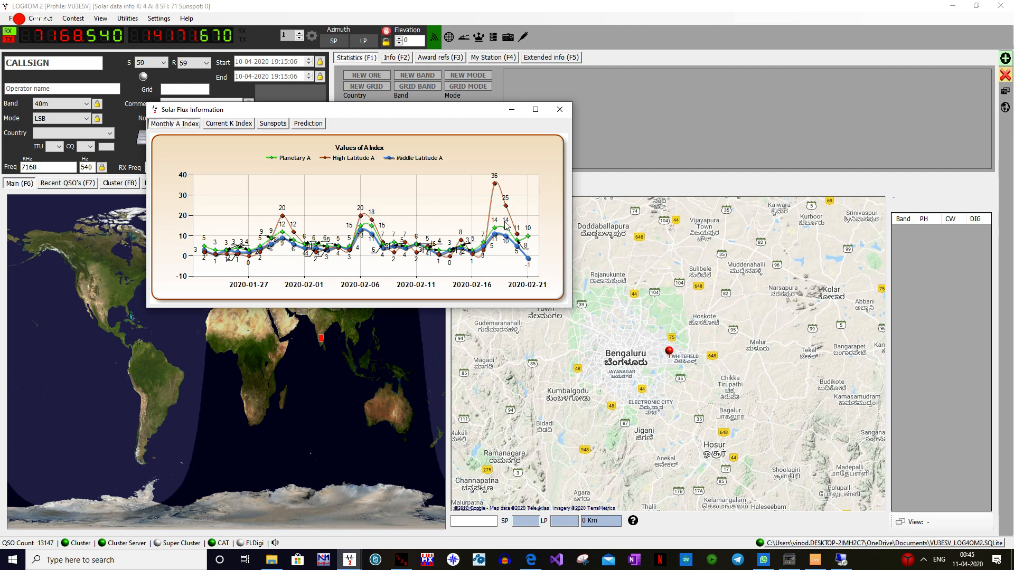
click(225, 123)
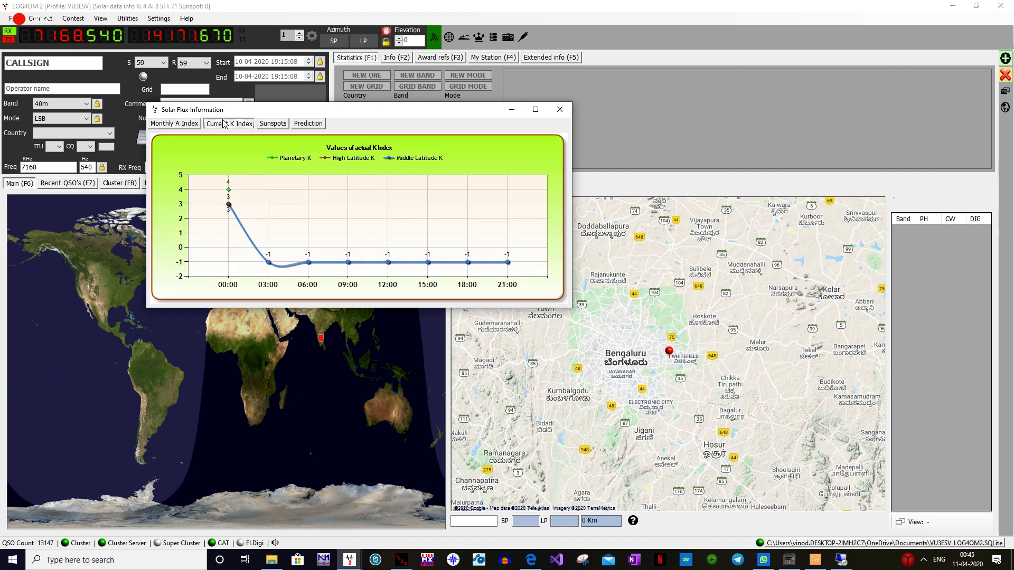
click(271, 124)
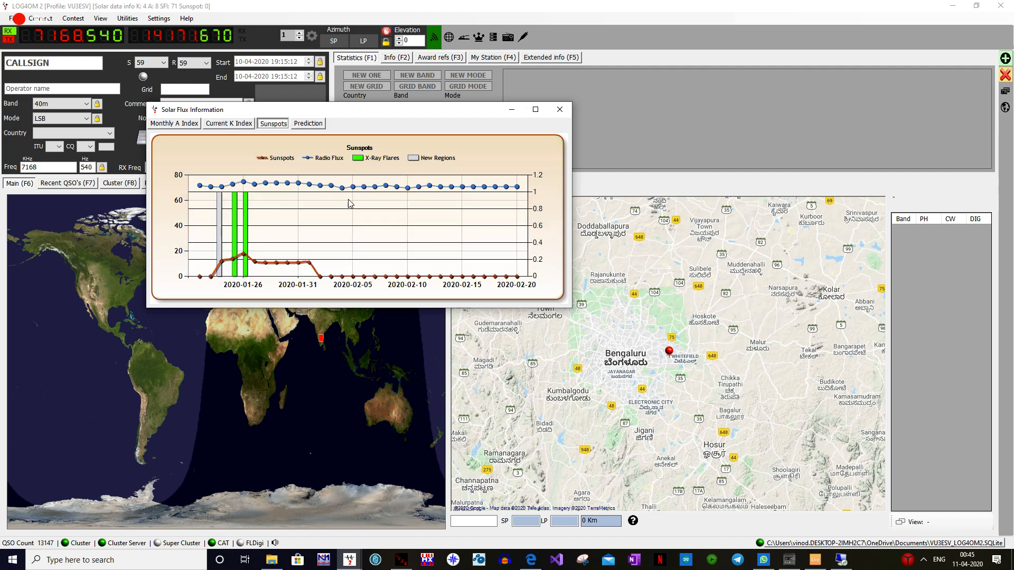
click(308, 125)
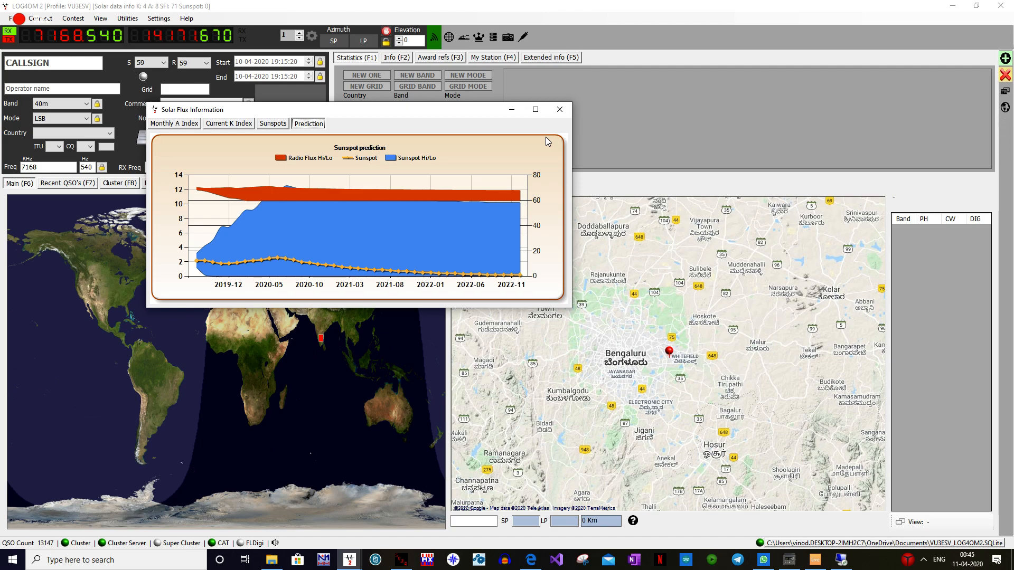
click(560, 110)
Step: Generate a propagation map for the 20m band, examine it and close the map window
click(133, 19)
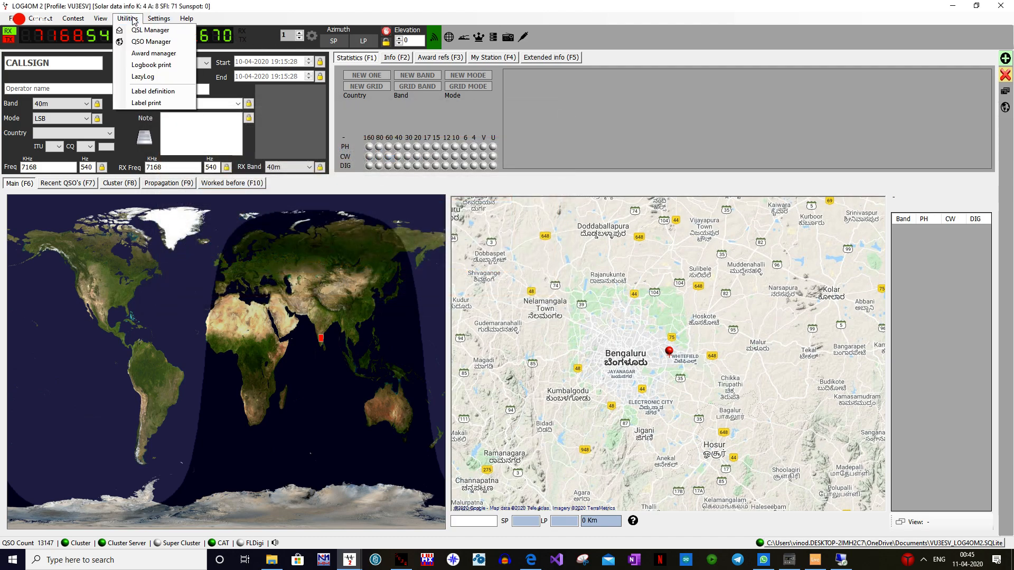
mouse_move(100, 20)
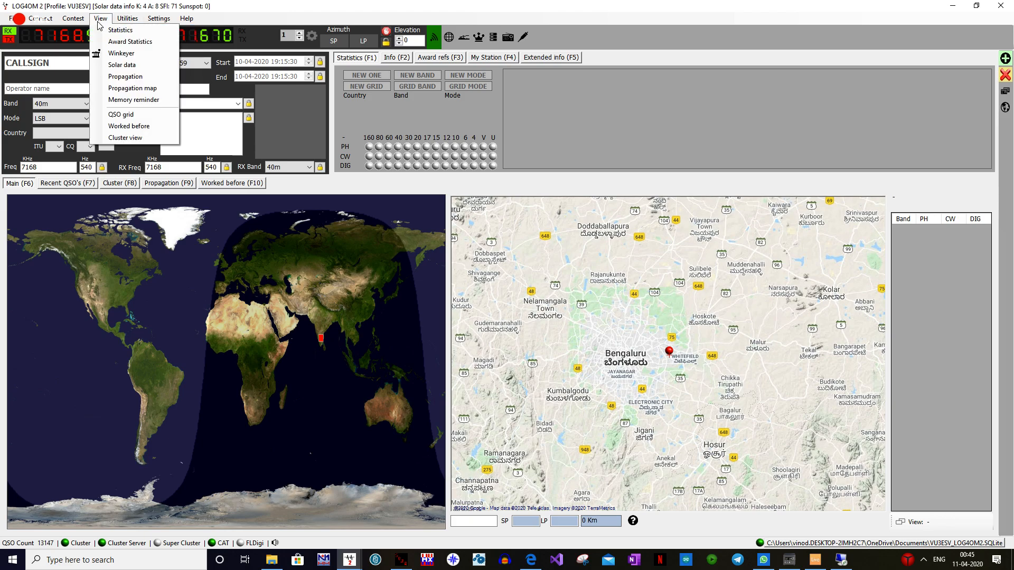
click(123, 90)
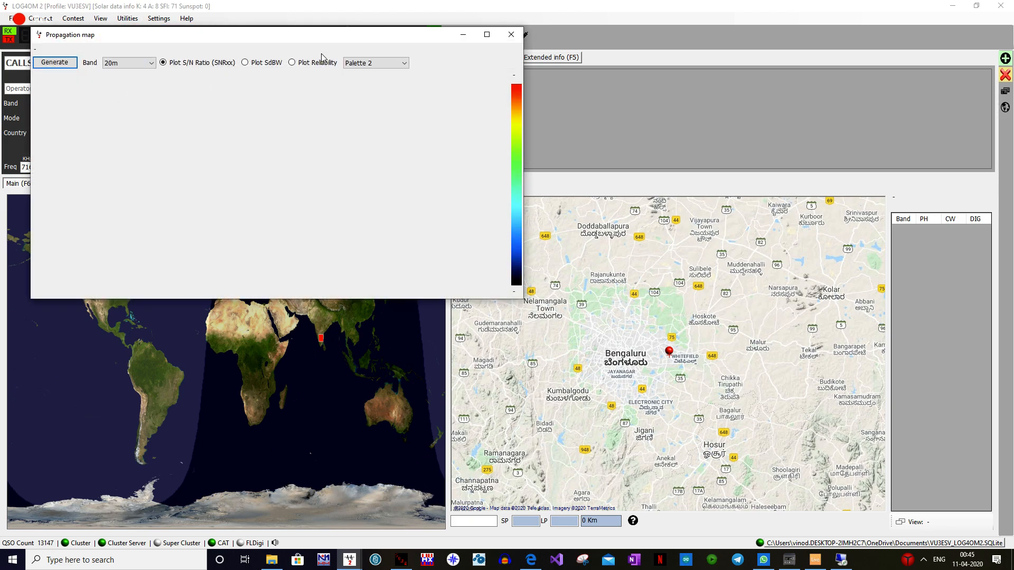
drag(322, 35, 385, 95)
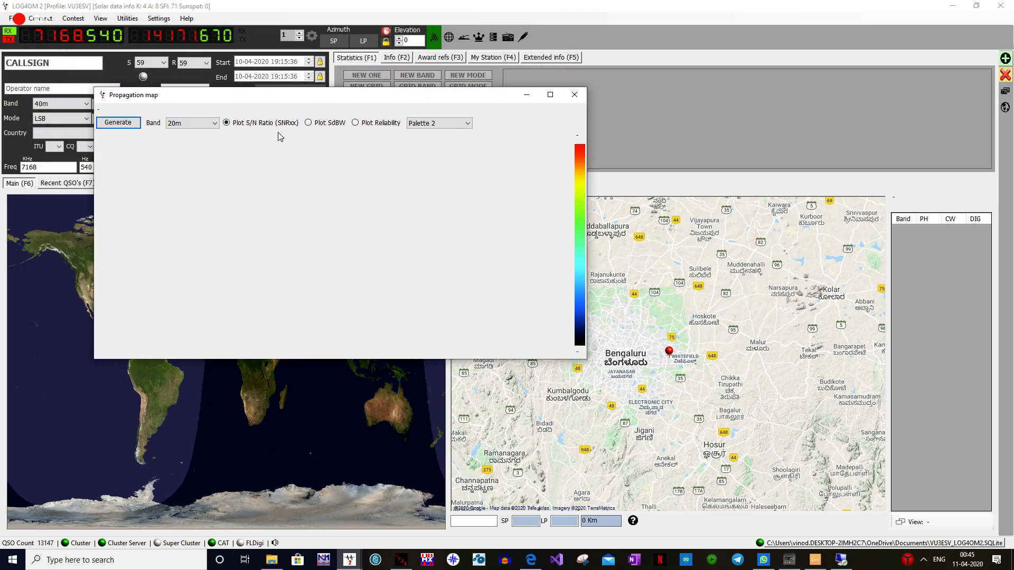
click(196, 125)
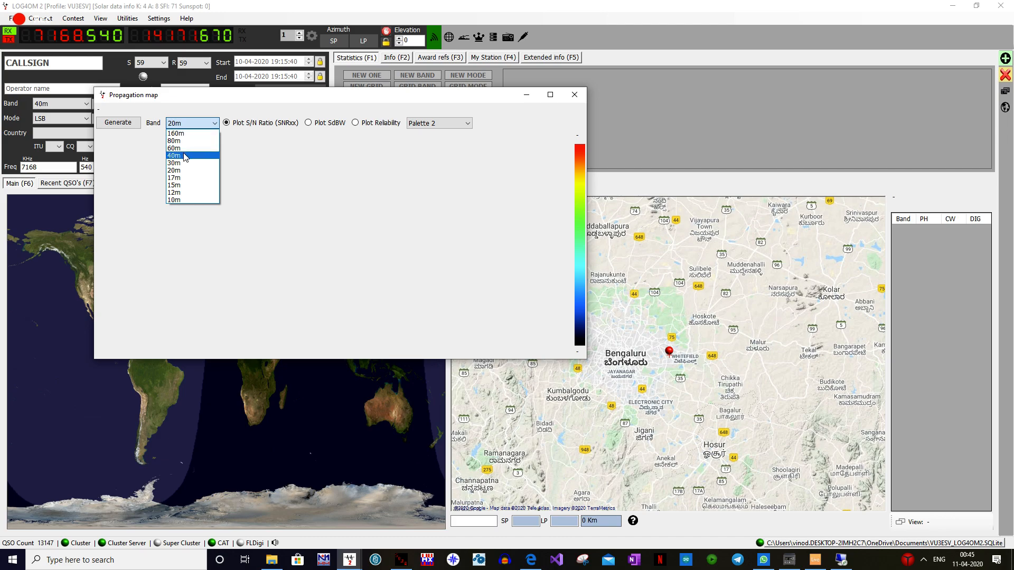
click(184, 172)
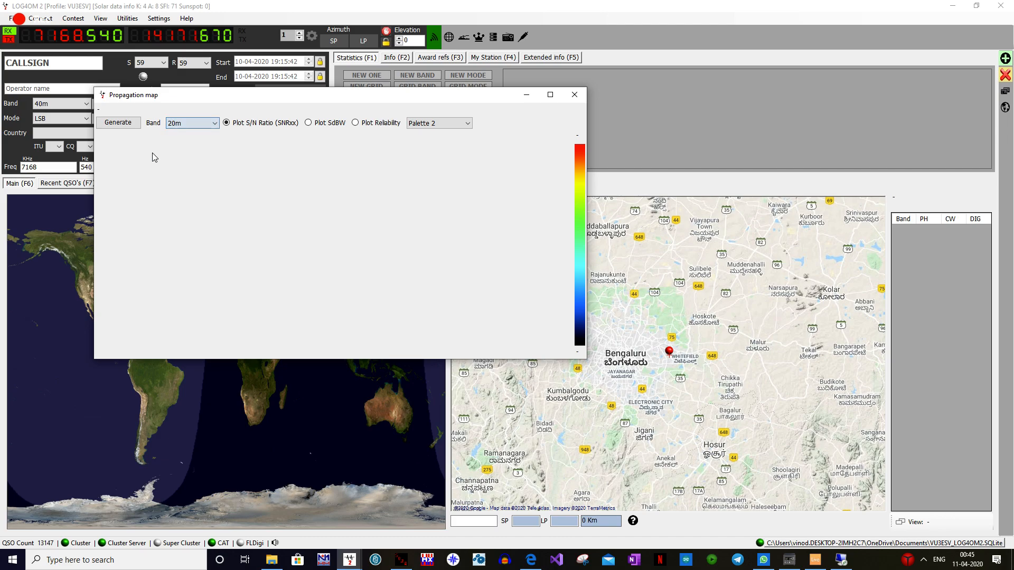
click(118, 123)
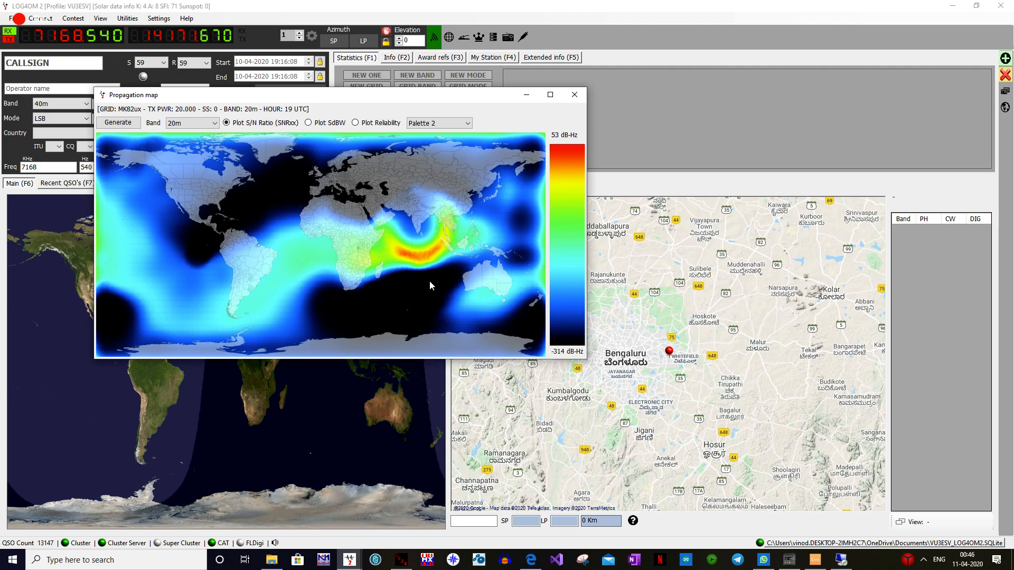
click(573, 100)
Step: View the logged contacts in the QSO Grid window and close it
click(48, 19)
mouse_move(101, 18)
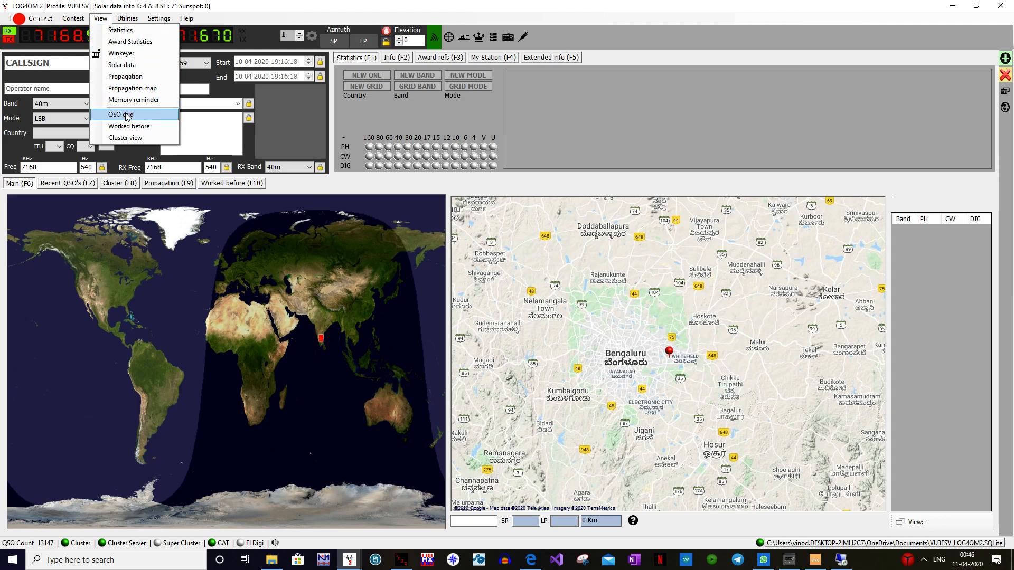
click(122, 114)
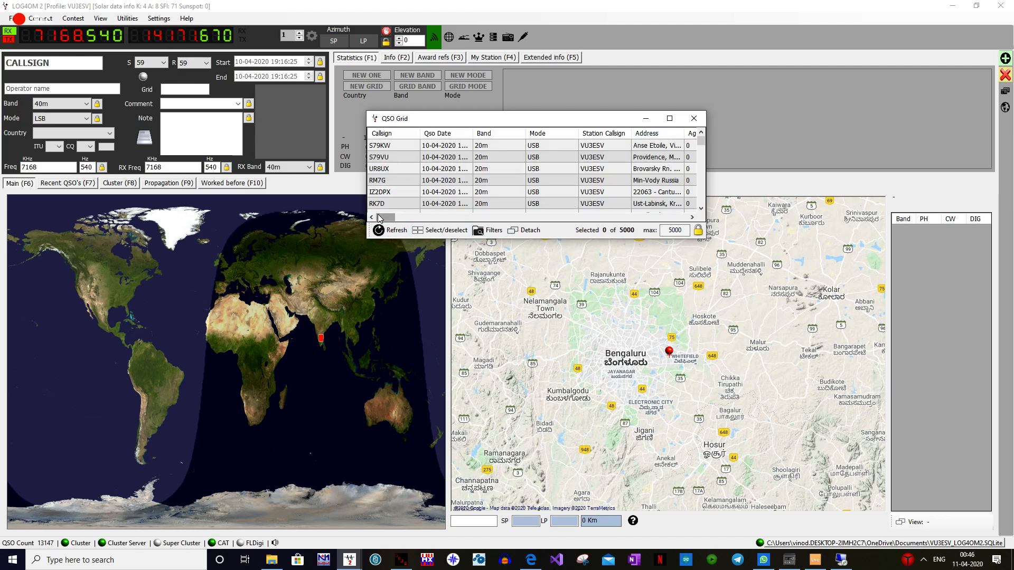
mouse_move(378, 218)
mouse_down()
mouse_move(449, 226)
mouse_move(384, 231)
mouse_up()
click(693, 118)
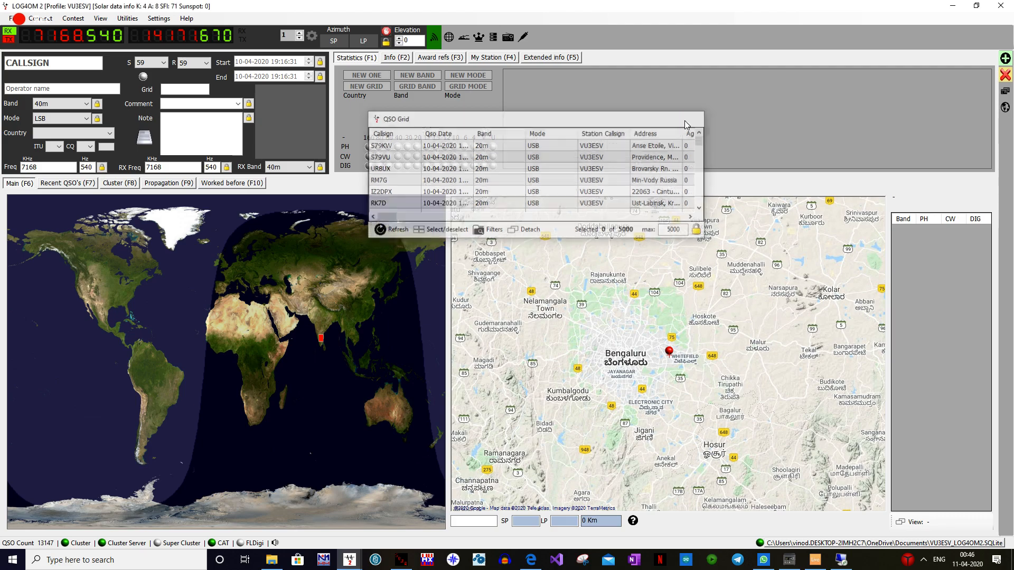
click(99, 19)
mouse_move(127, 18)
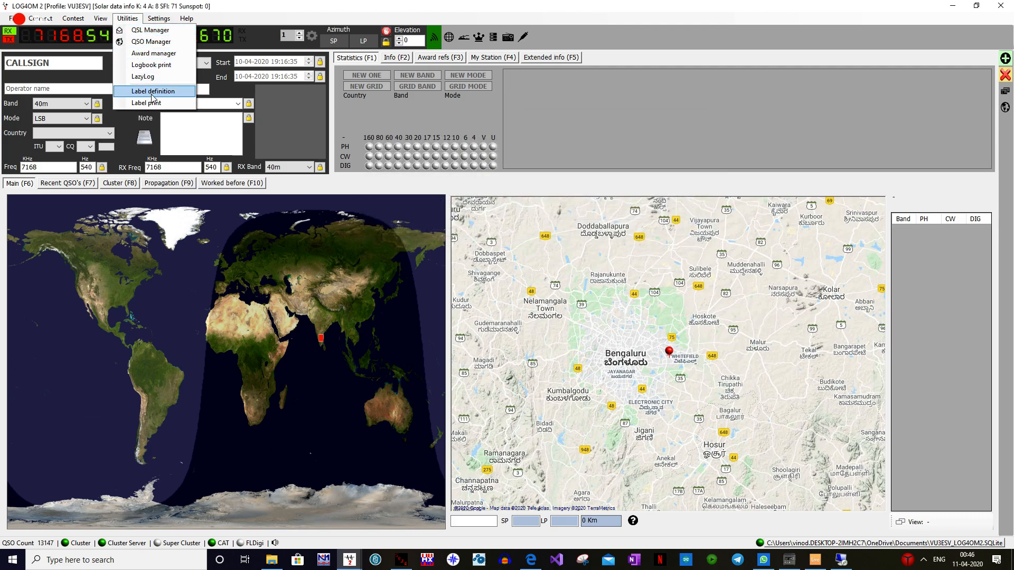
mouse_move(17, 24)
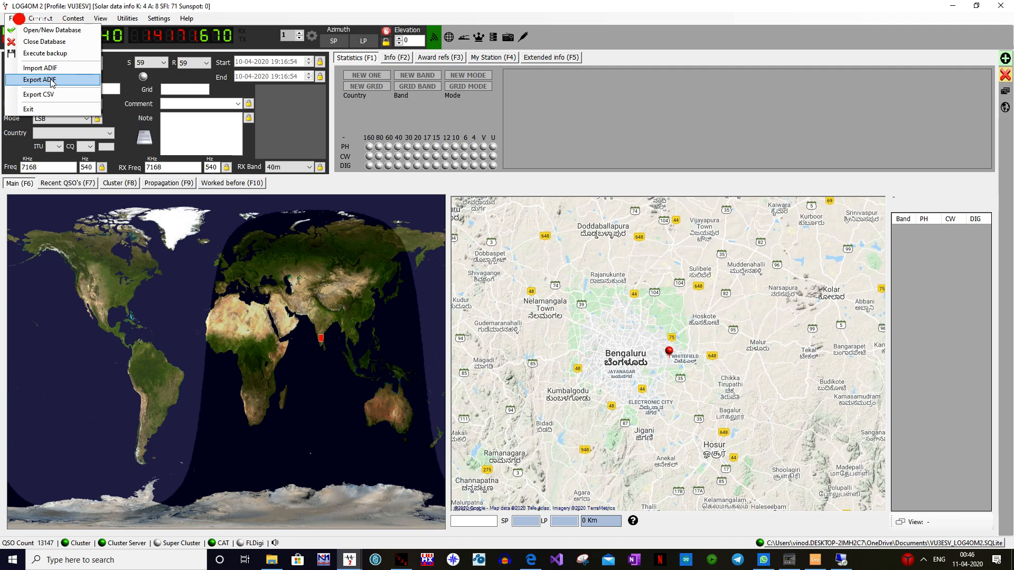
click(71, 54)
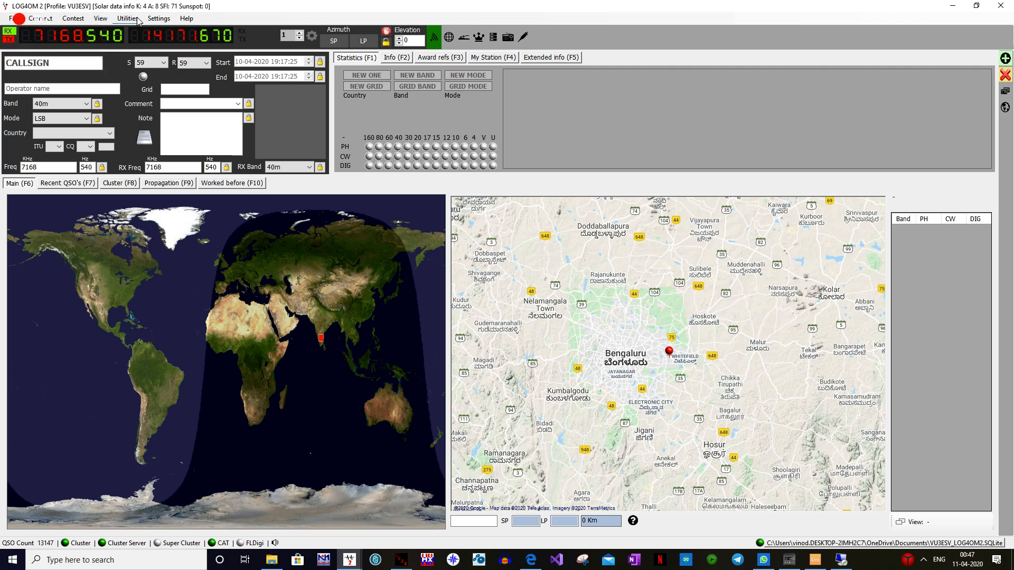
click(185, 19)
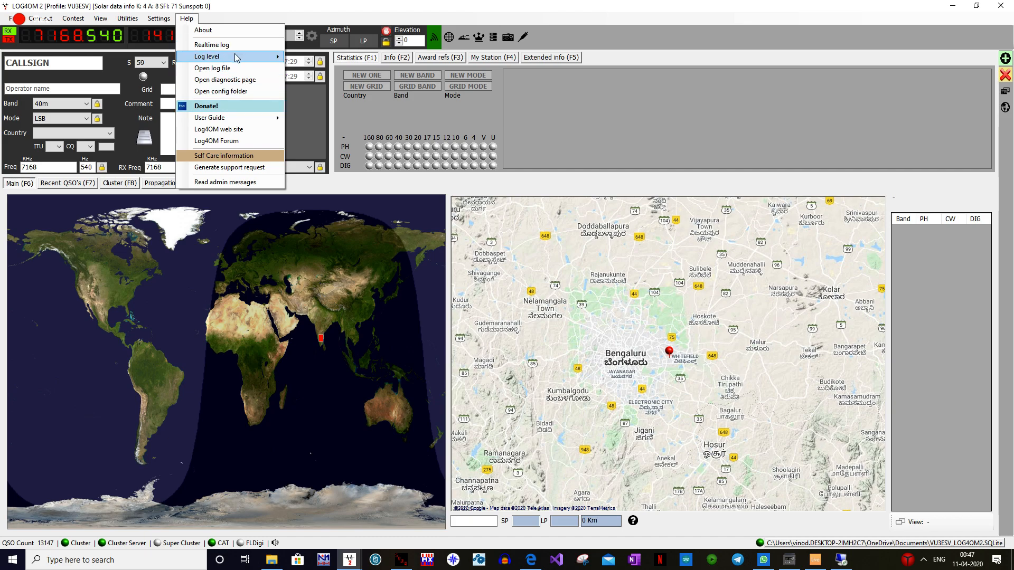
mouse_move(236, 58)
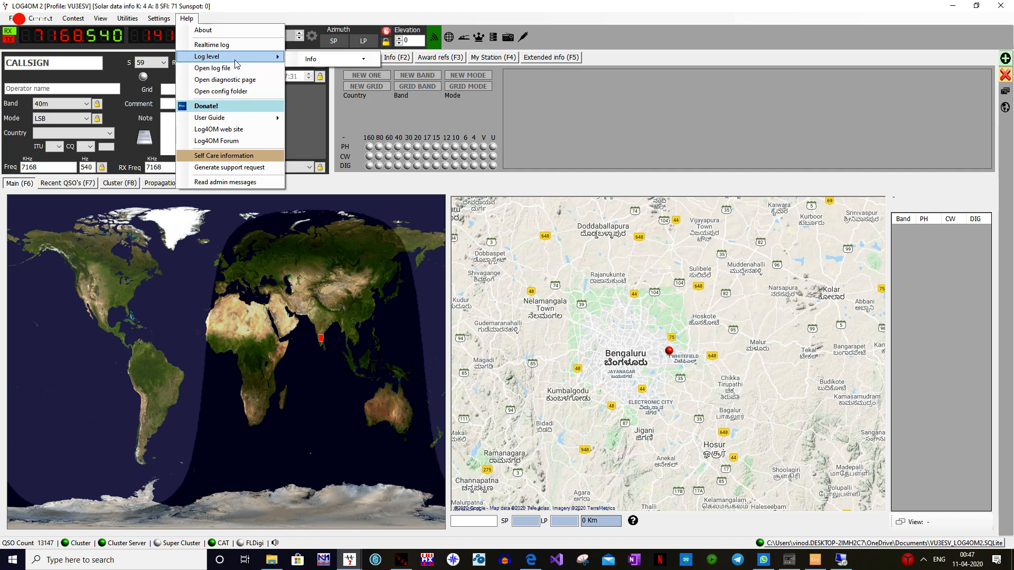
mouse_move(229, 123)
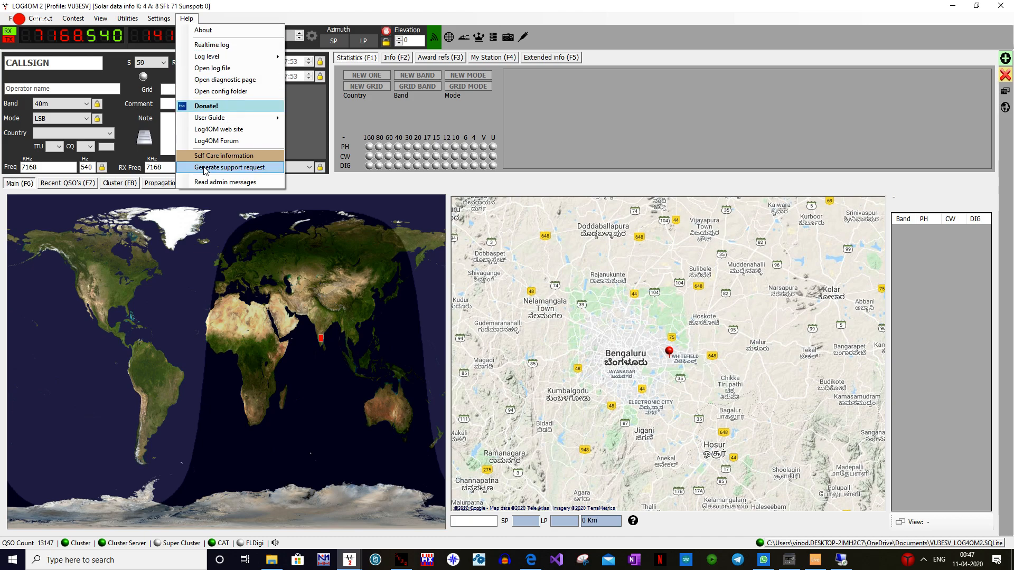
click(125, 244)
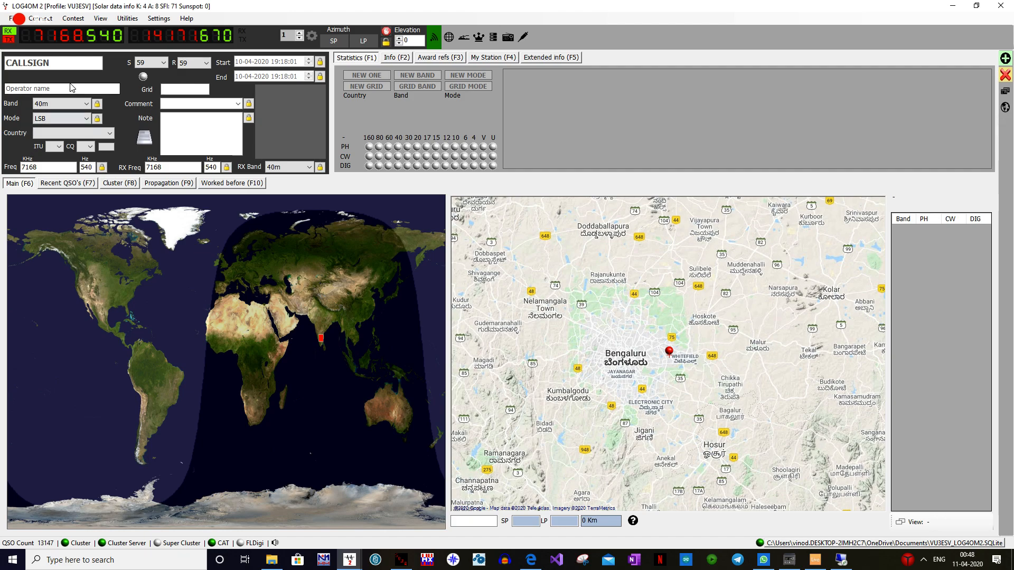
click(67, 64)
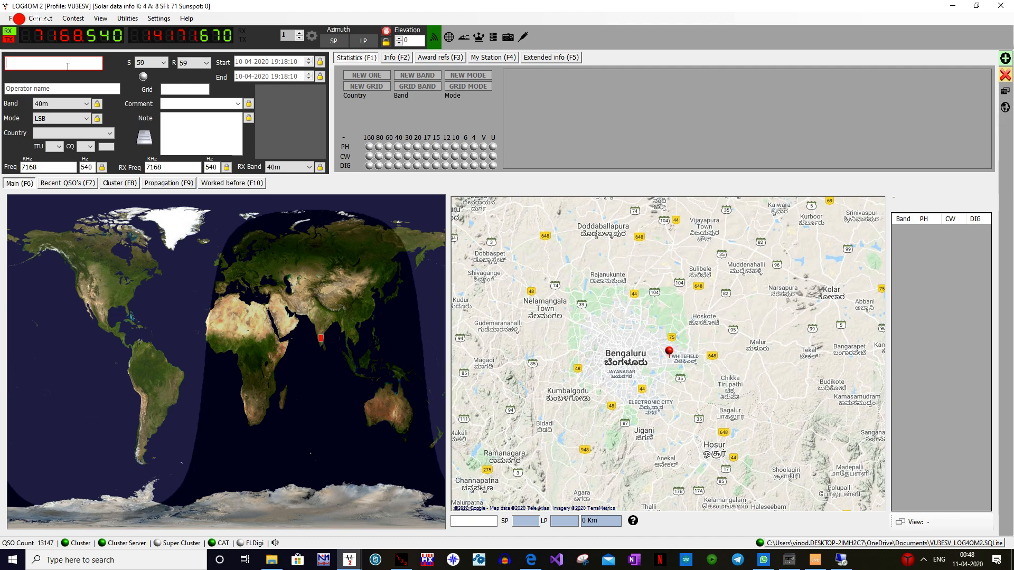
text(VU2)
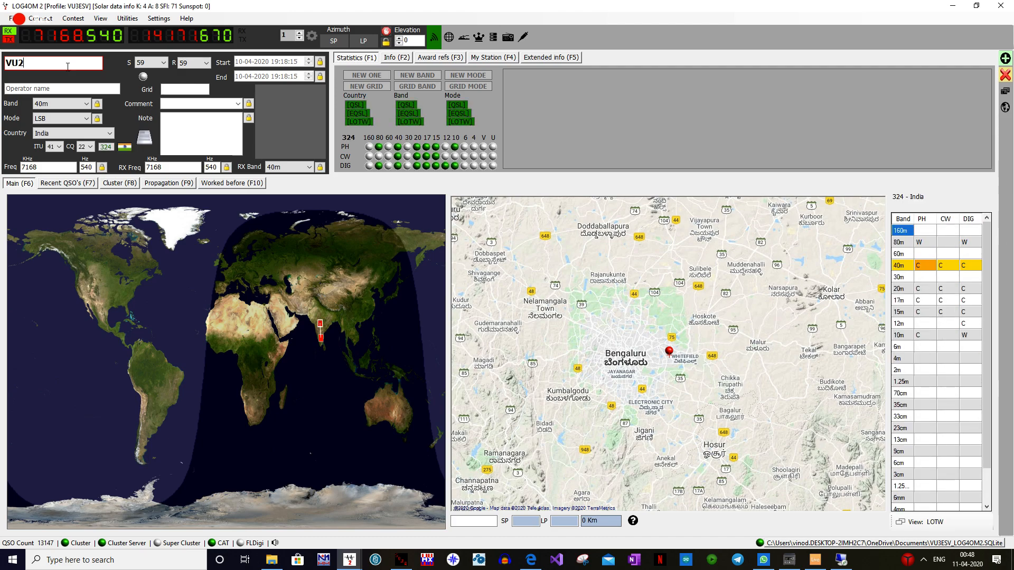
text(OY)
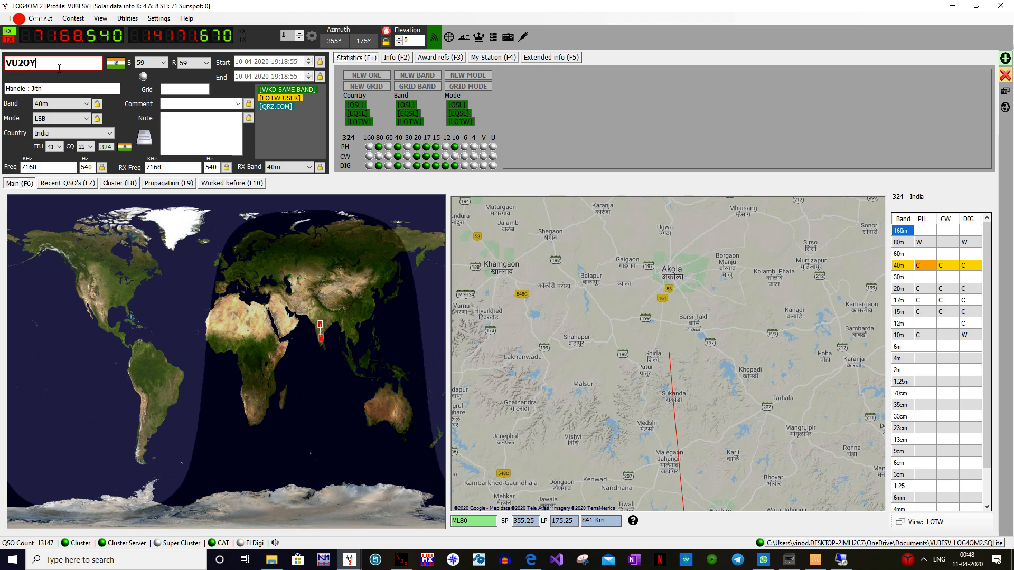
drag(50, 63, 6, 63)
text(EA3HSO)
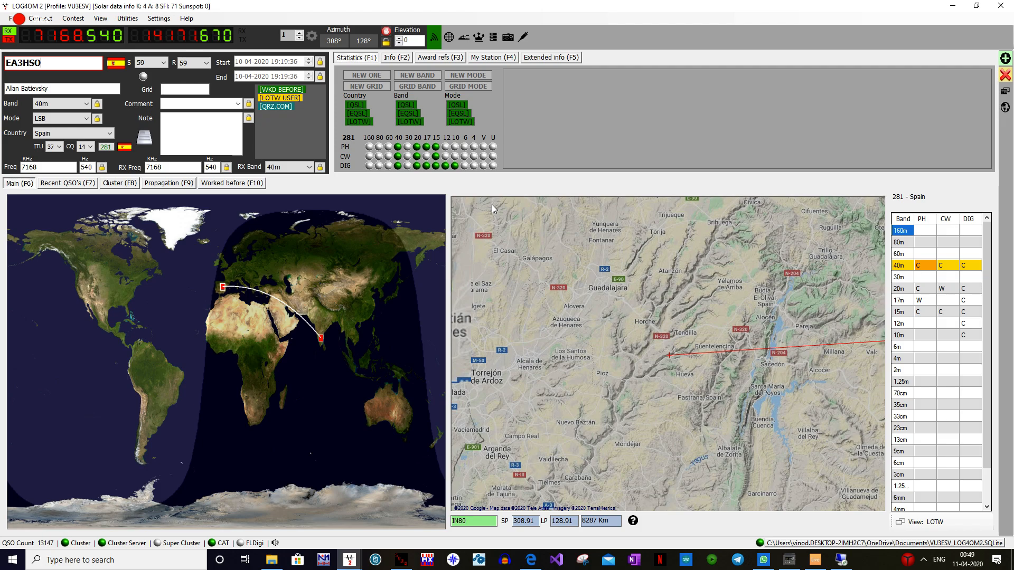
key(F2)
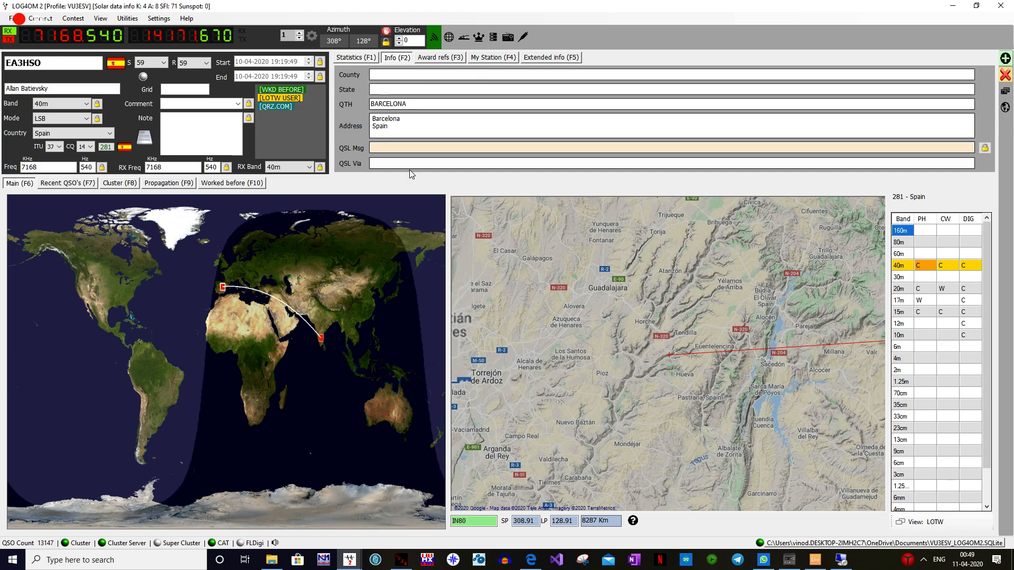
click(431, 57)
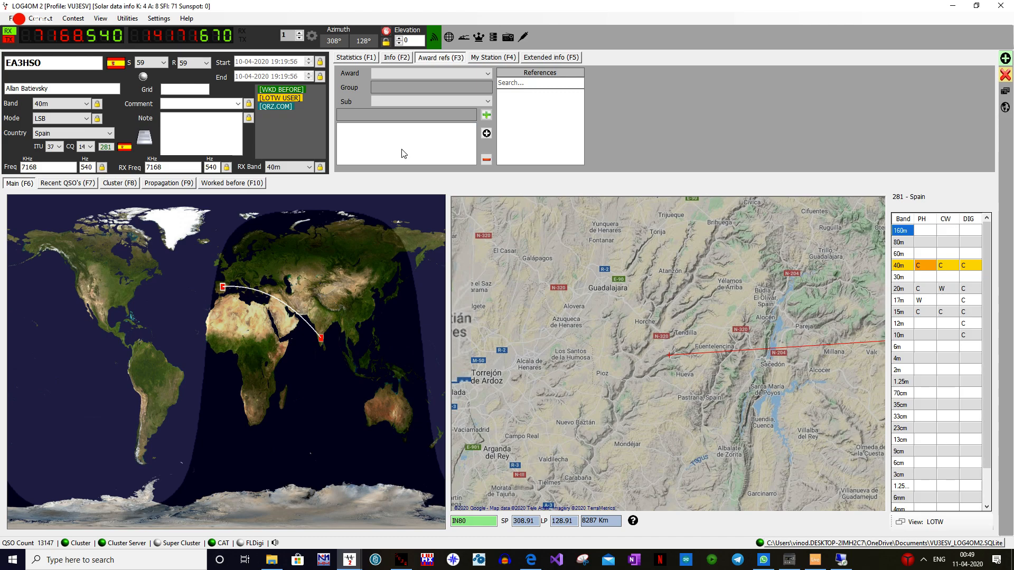
click(491, 58)
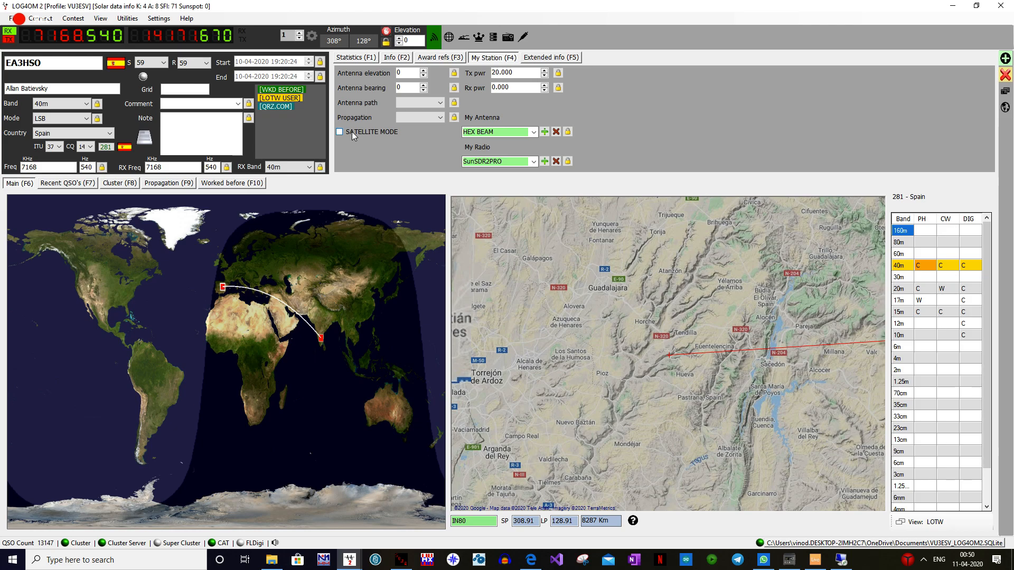
Step: In the contact's extended info, override the default confirmation for LOTW and QSL, resetting Sent and Rcvd to No for both
click(533, 61)
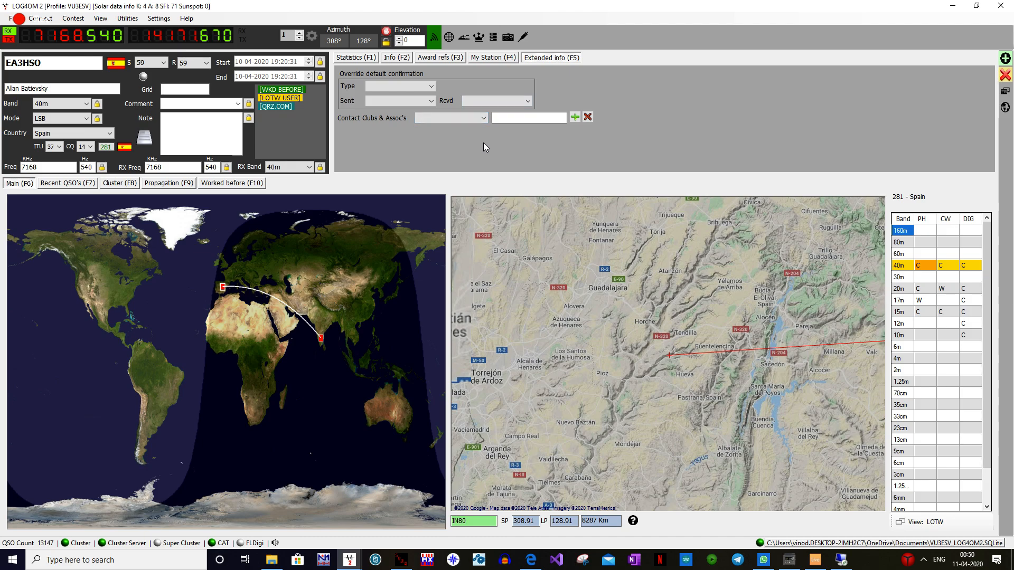
click(425, 88)
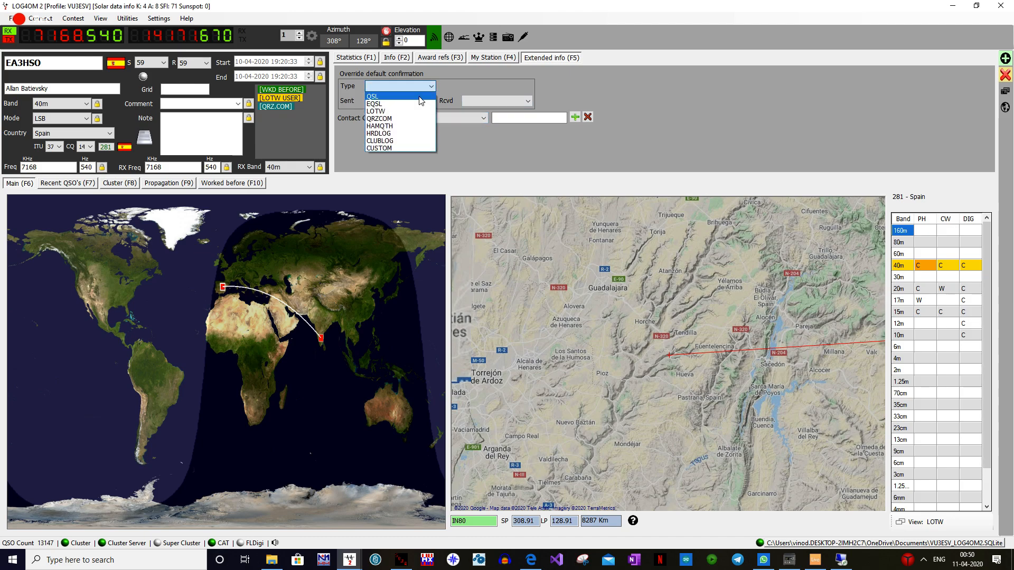
click(406, 101)
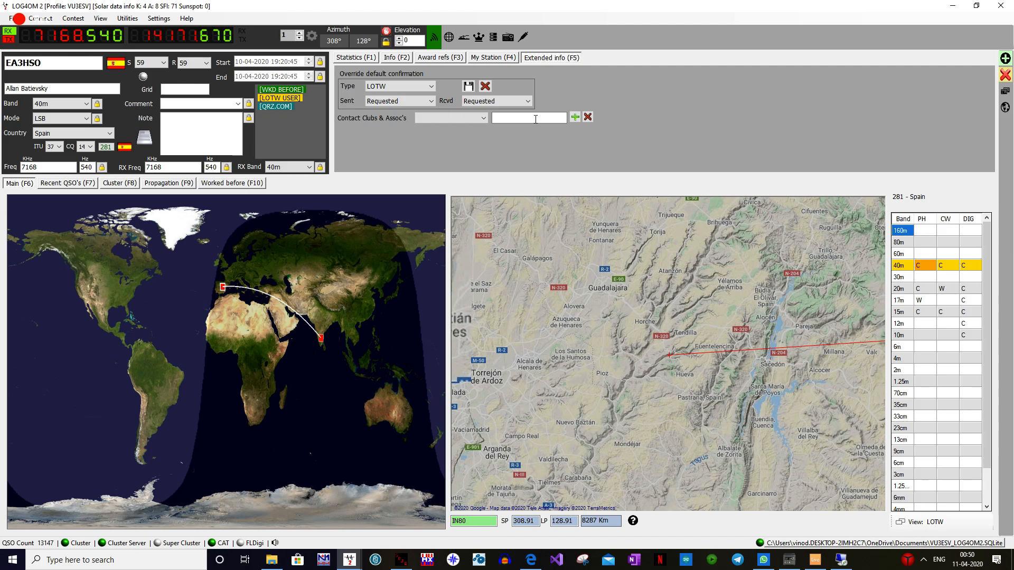
click(485, 87)
click(396, 87)
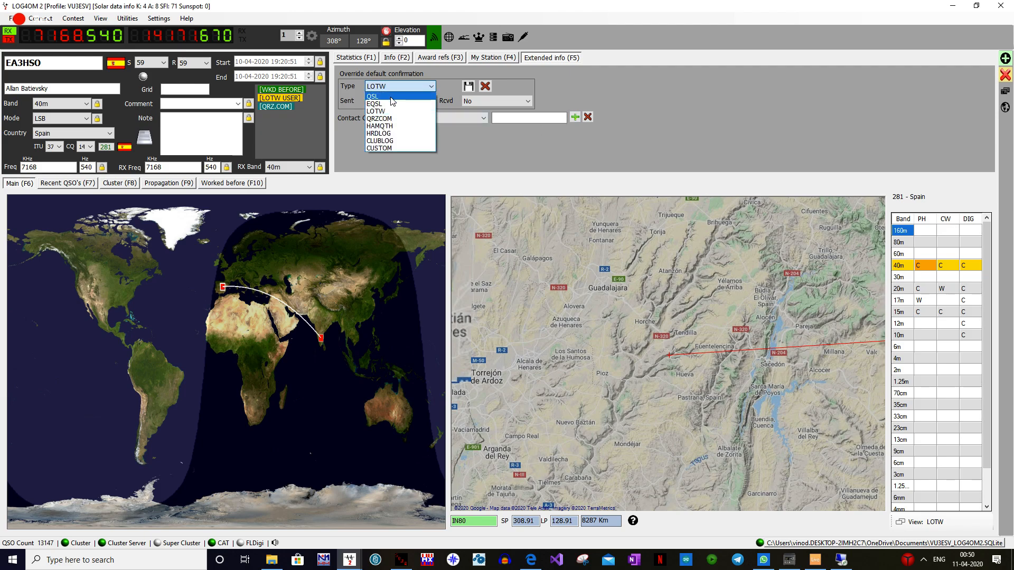
click(395, 96)
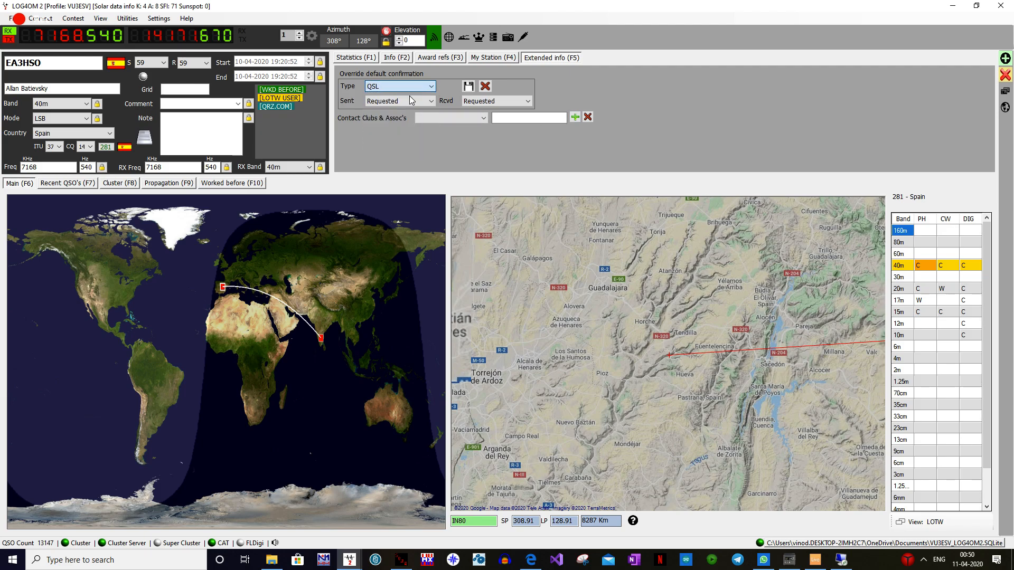
click(482, 91)
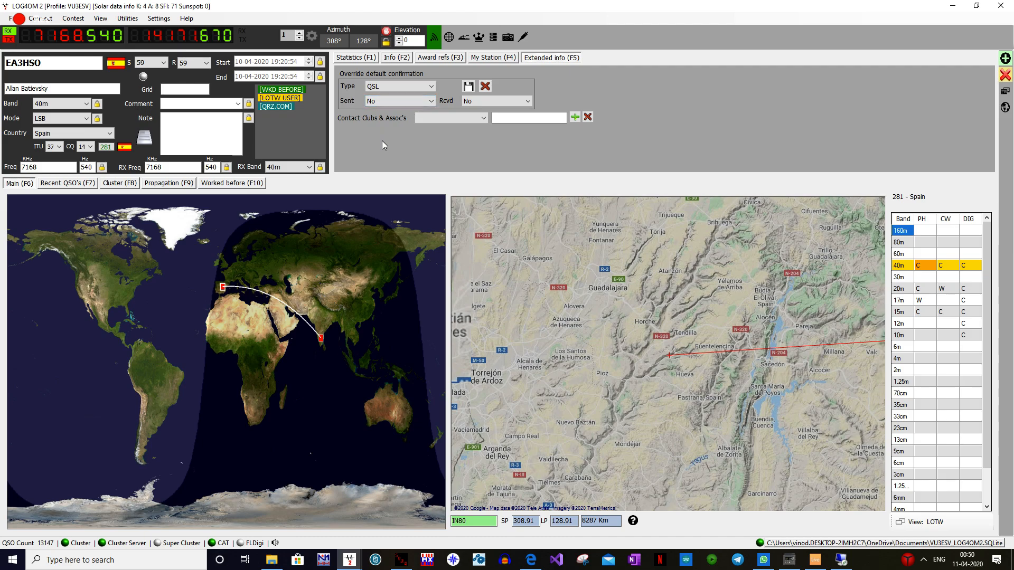
Step: Select LOTW as the confirmation type to check its override, and return to the contact's statistics
click(404, 86)
click(382, 113)
click(357, 60)
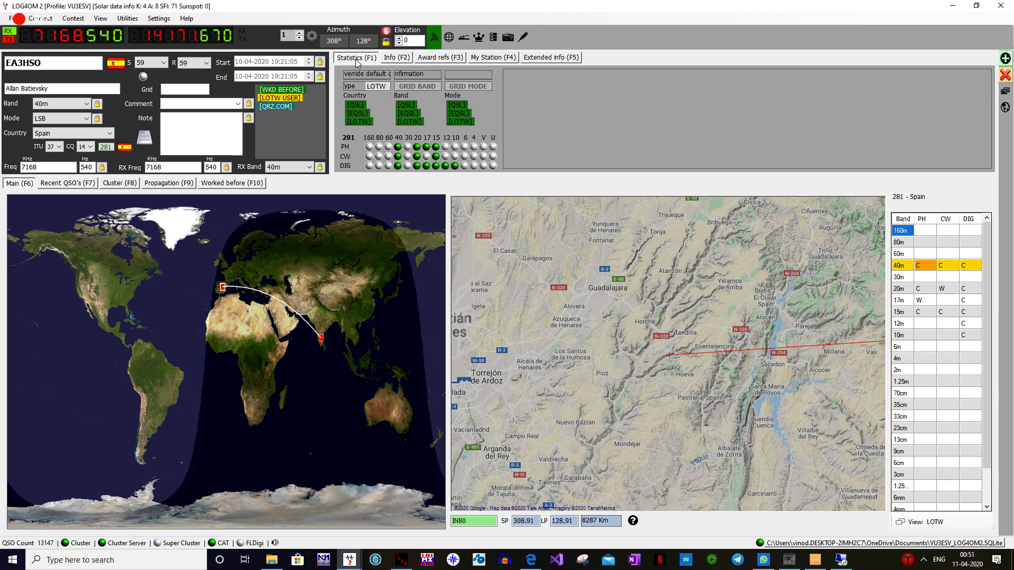